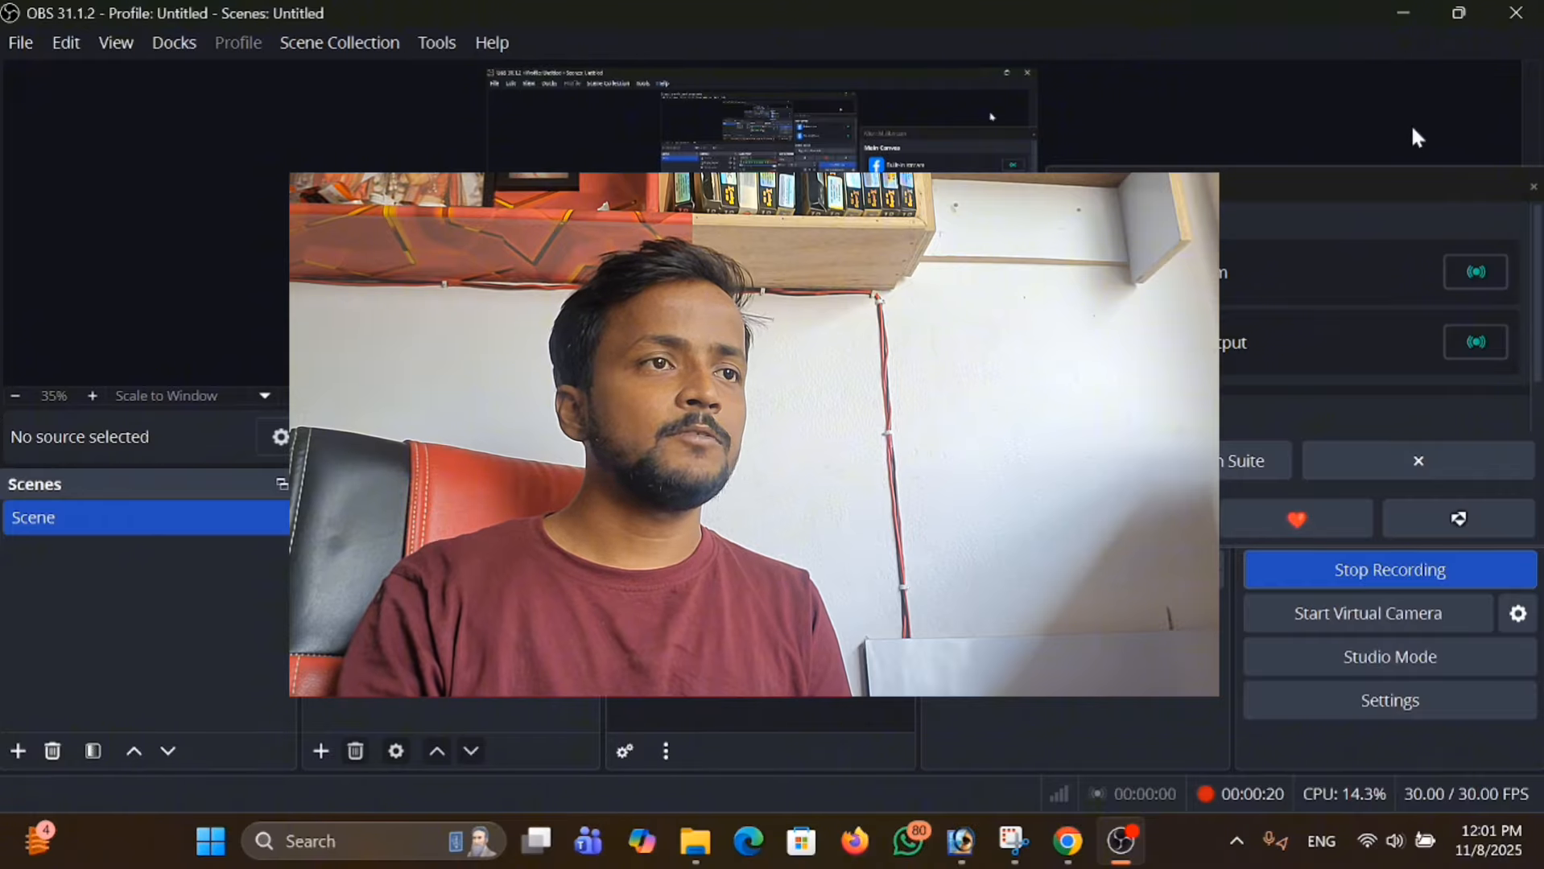
# Switch from OBS to the applicant's document folder and open the doc PDF.
pyautogui.click(1404, 12)
pyautogui.click(1410, 90)
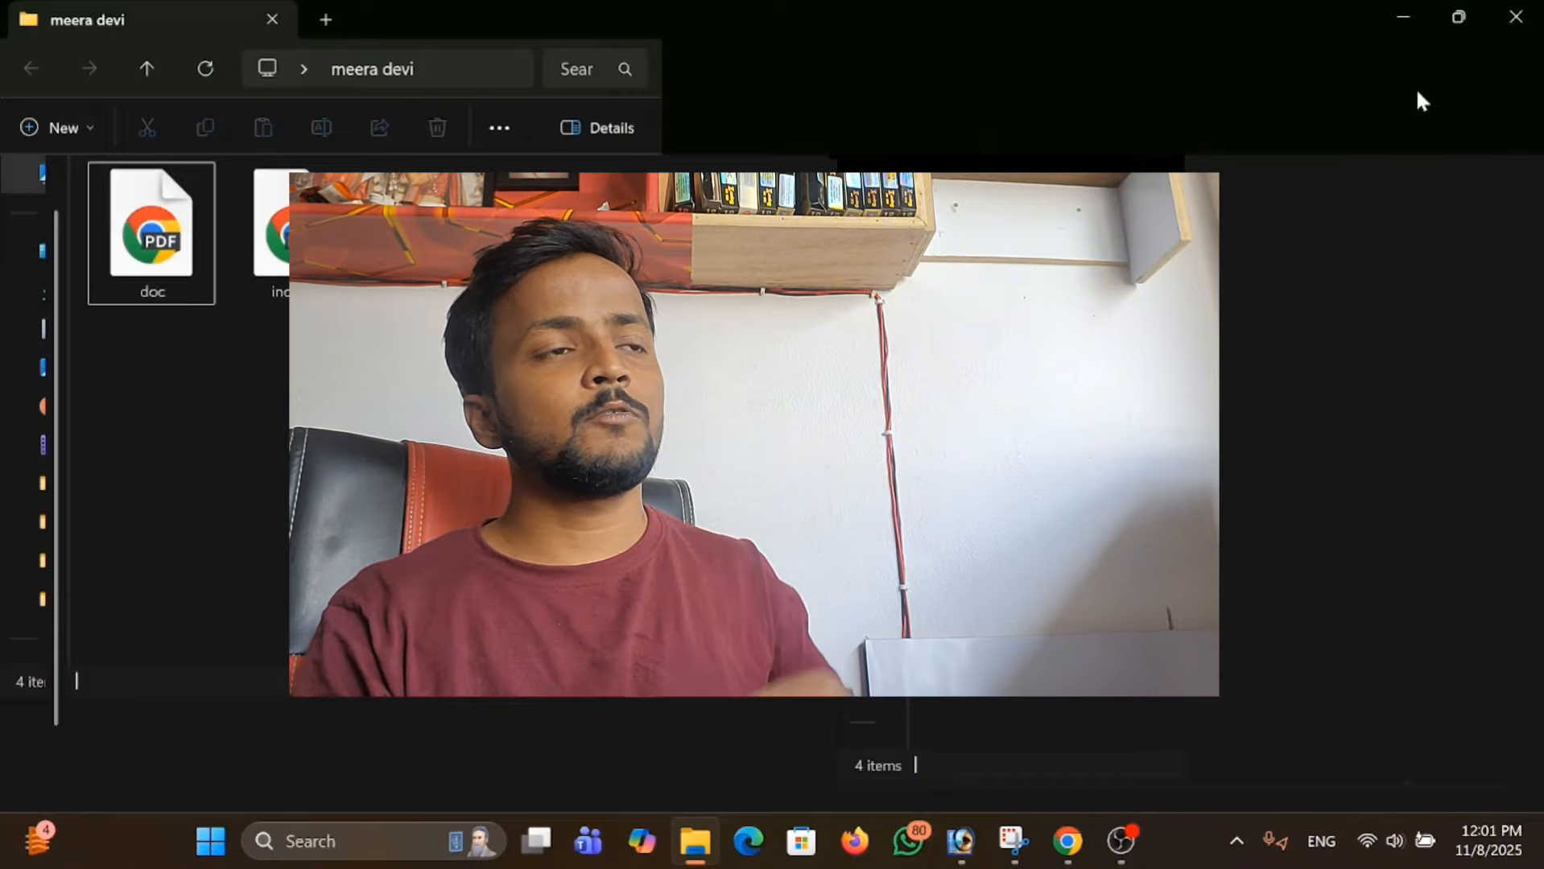
pyautogui.click(201, 263)
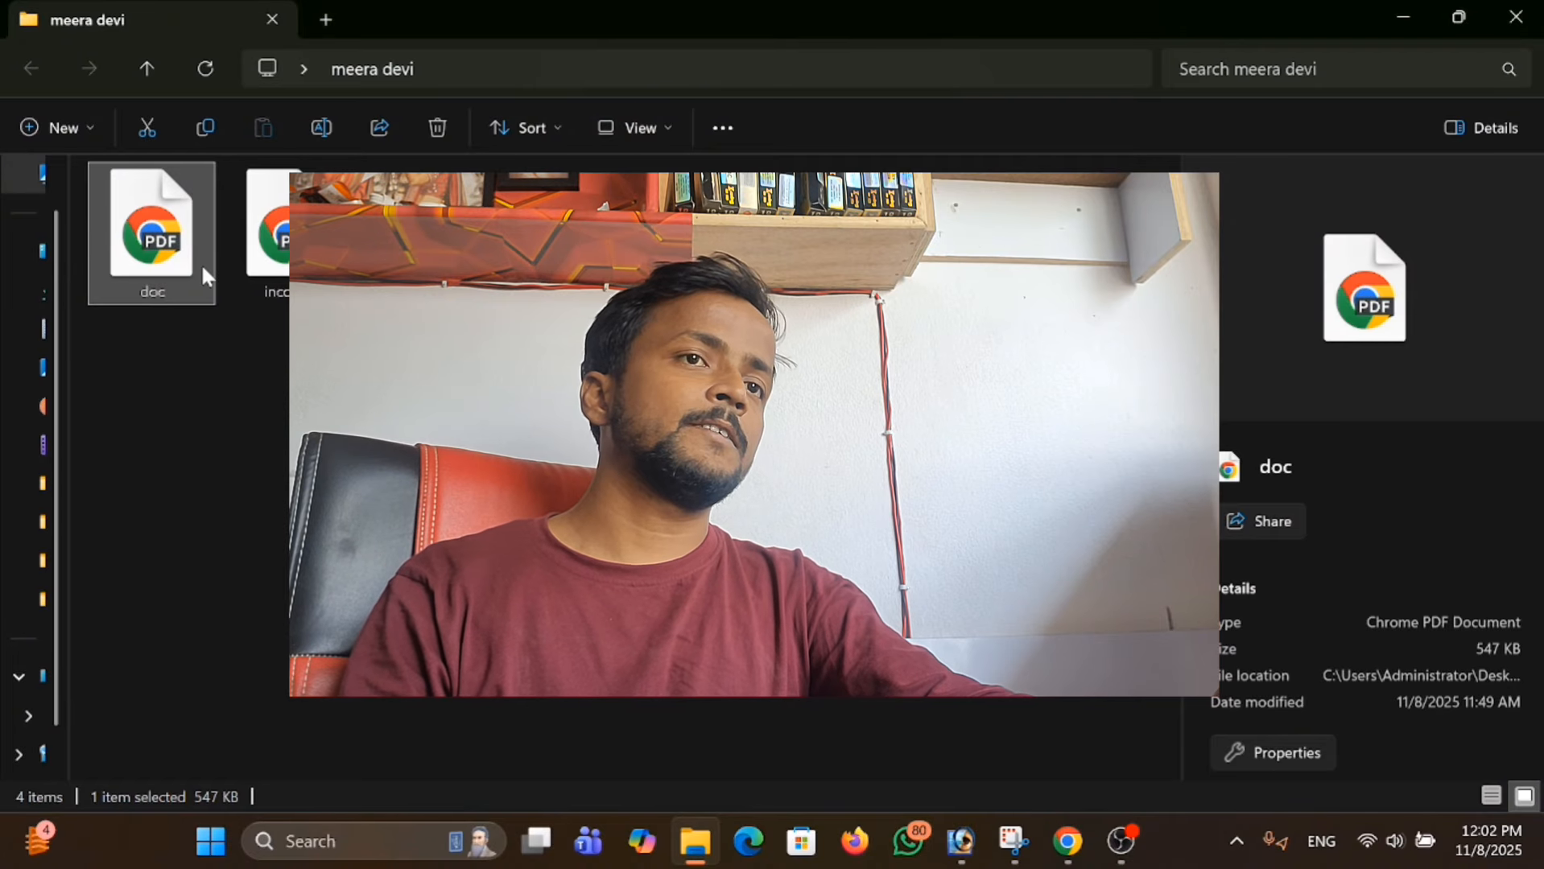
pyautogui.doubleClick(185, 275)
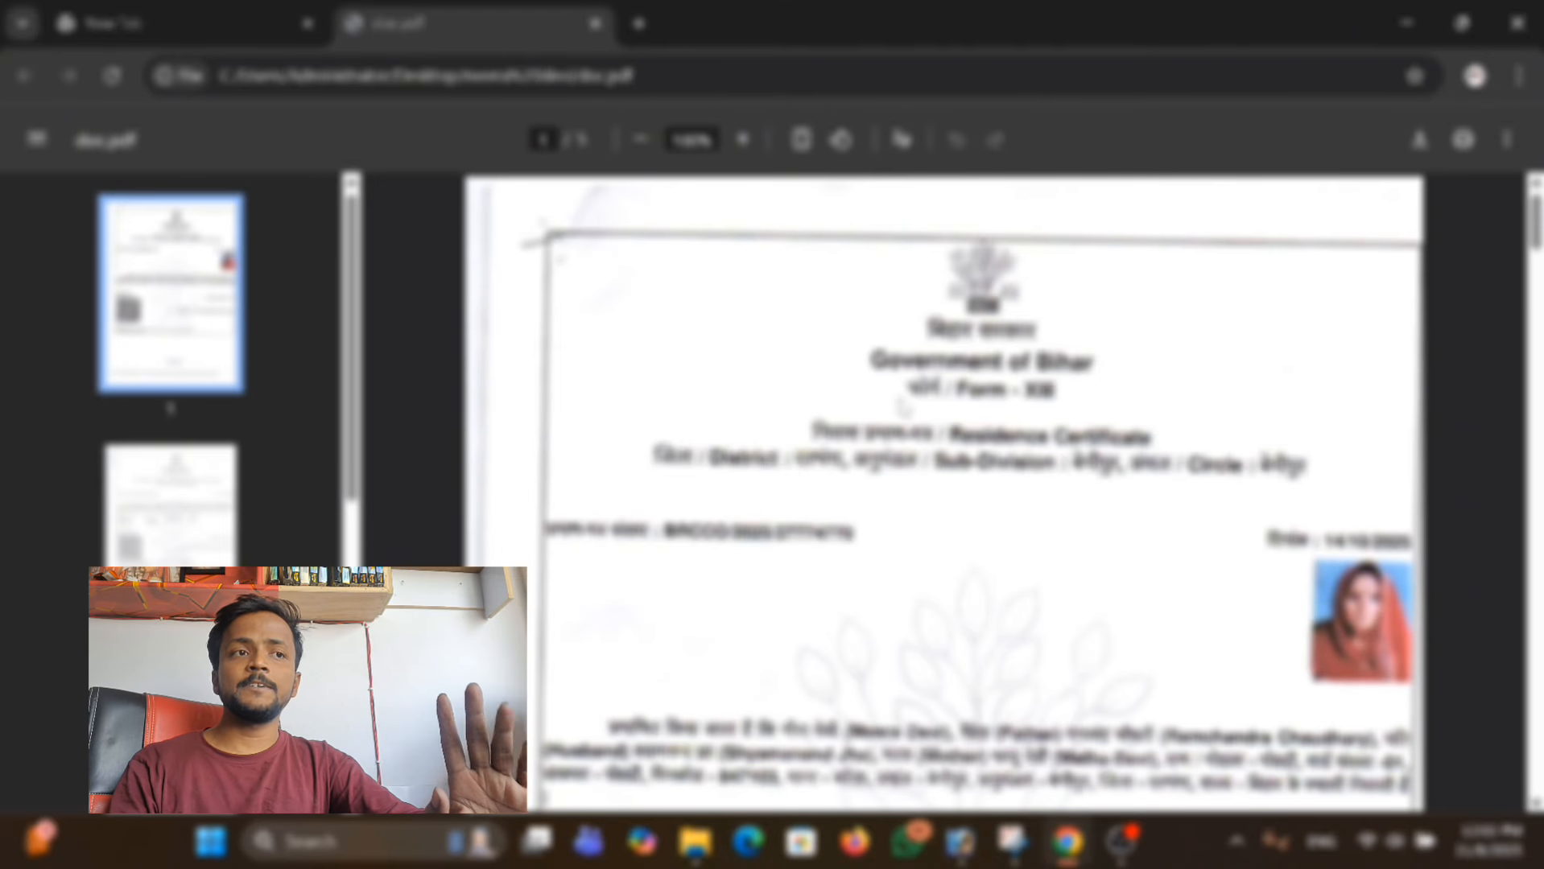
# Look through the residence certificate, the income certificate and the applicant's ID card page in doc.pdf.
pyautogui.scroll(-3, 942, 491)
pyautogui.scroll(-6, 921, 408)
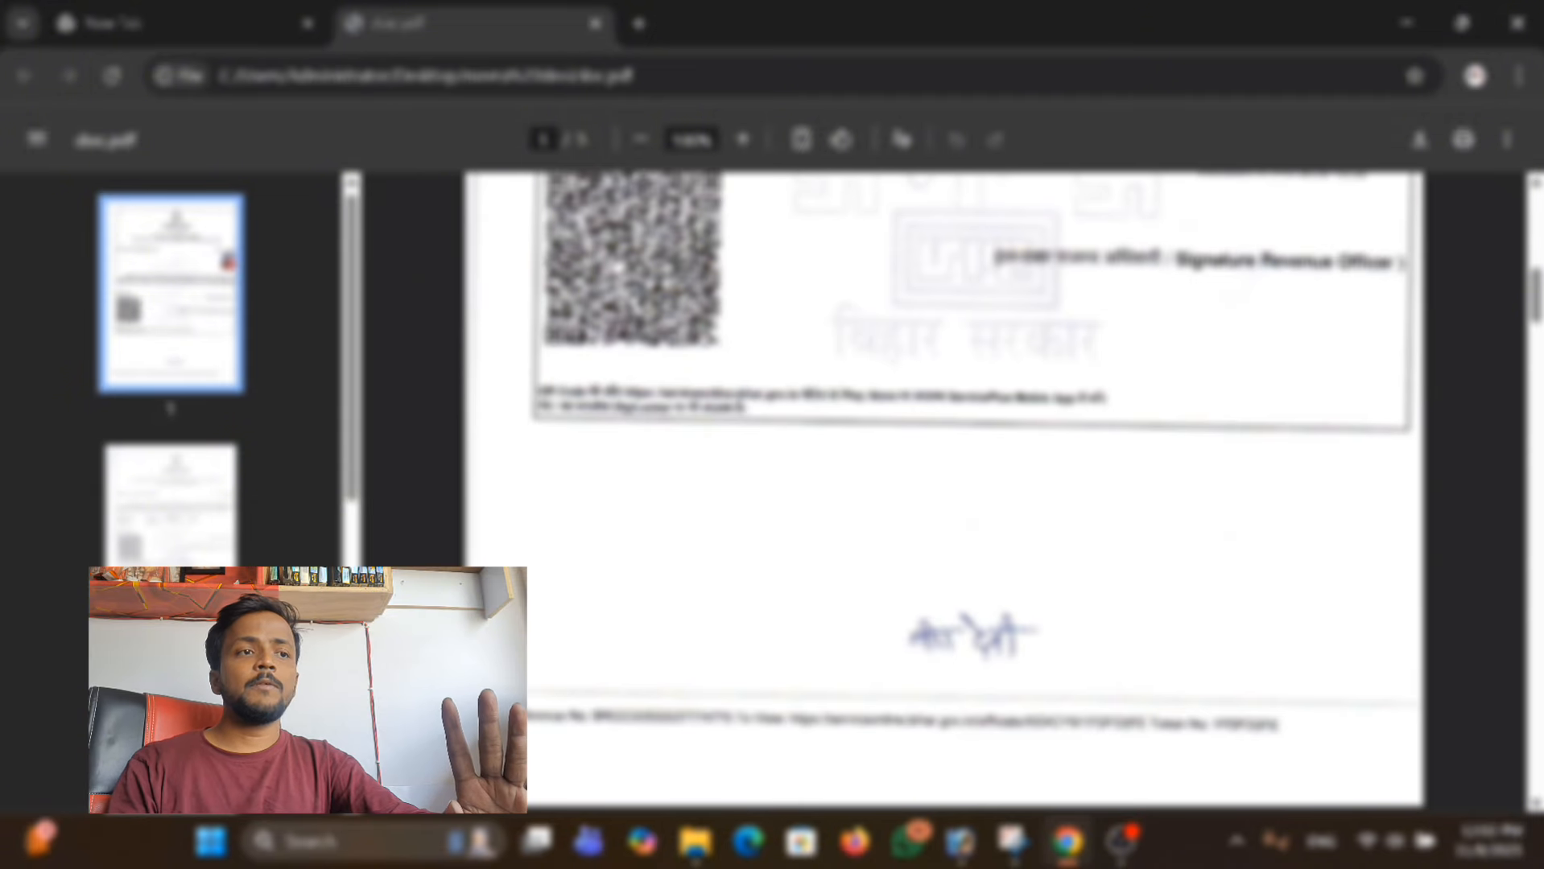
pyautogui.scroll(-12, 942, 491)
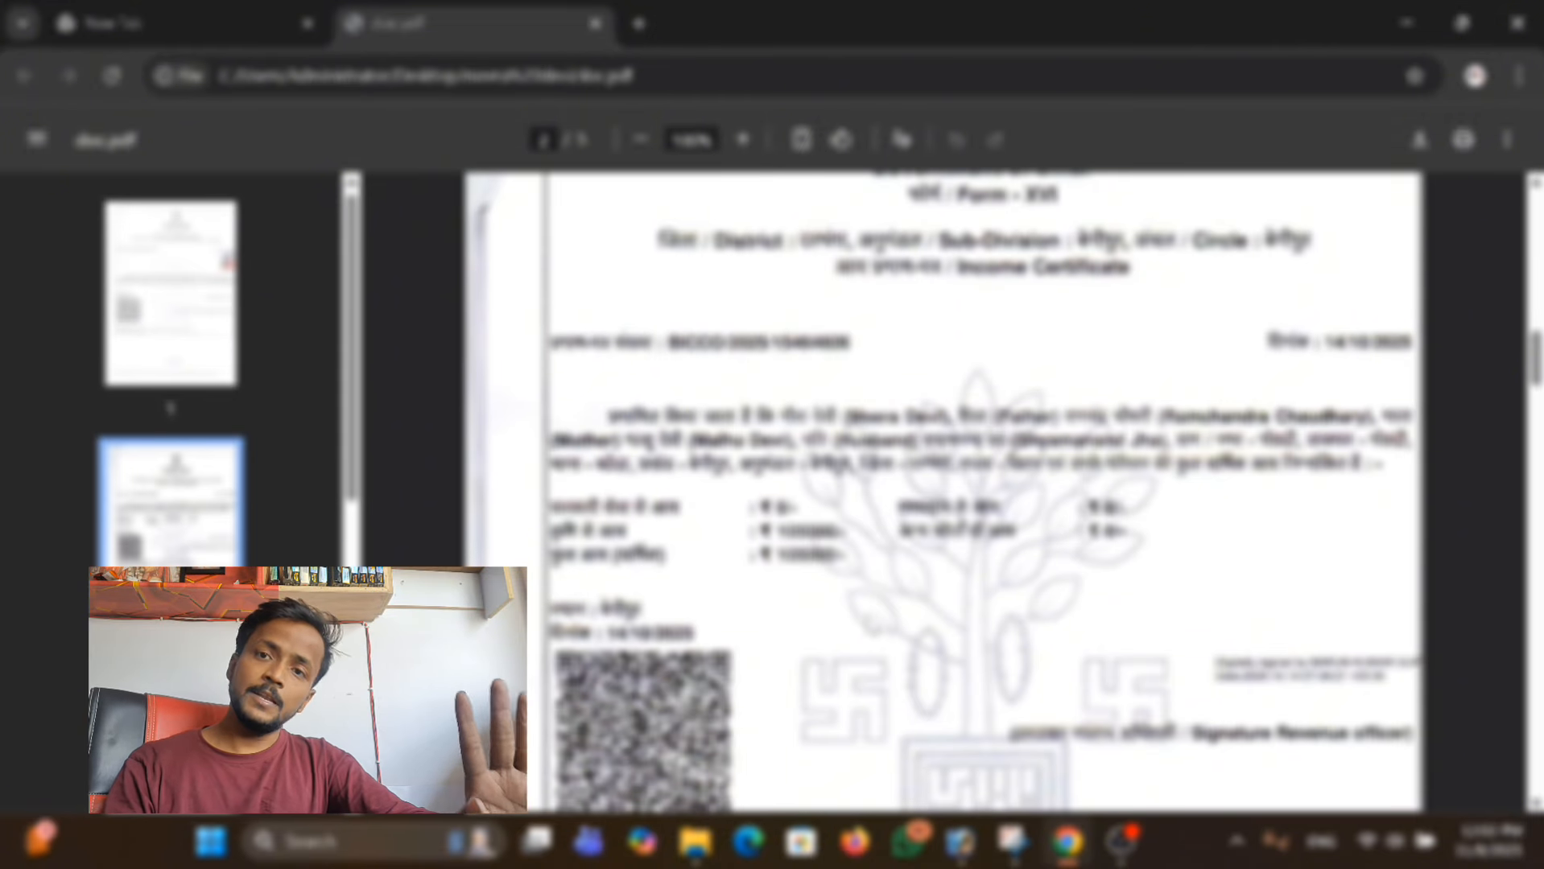
pyautogui.scroll(-6, 868, 623)
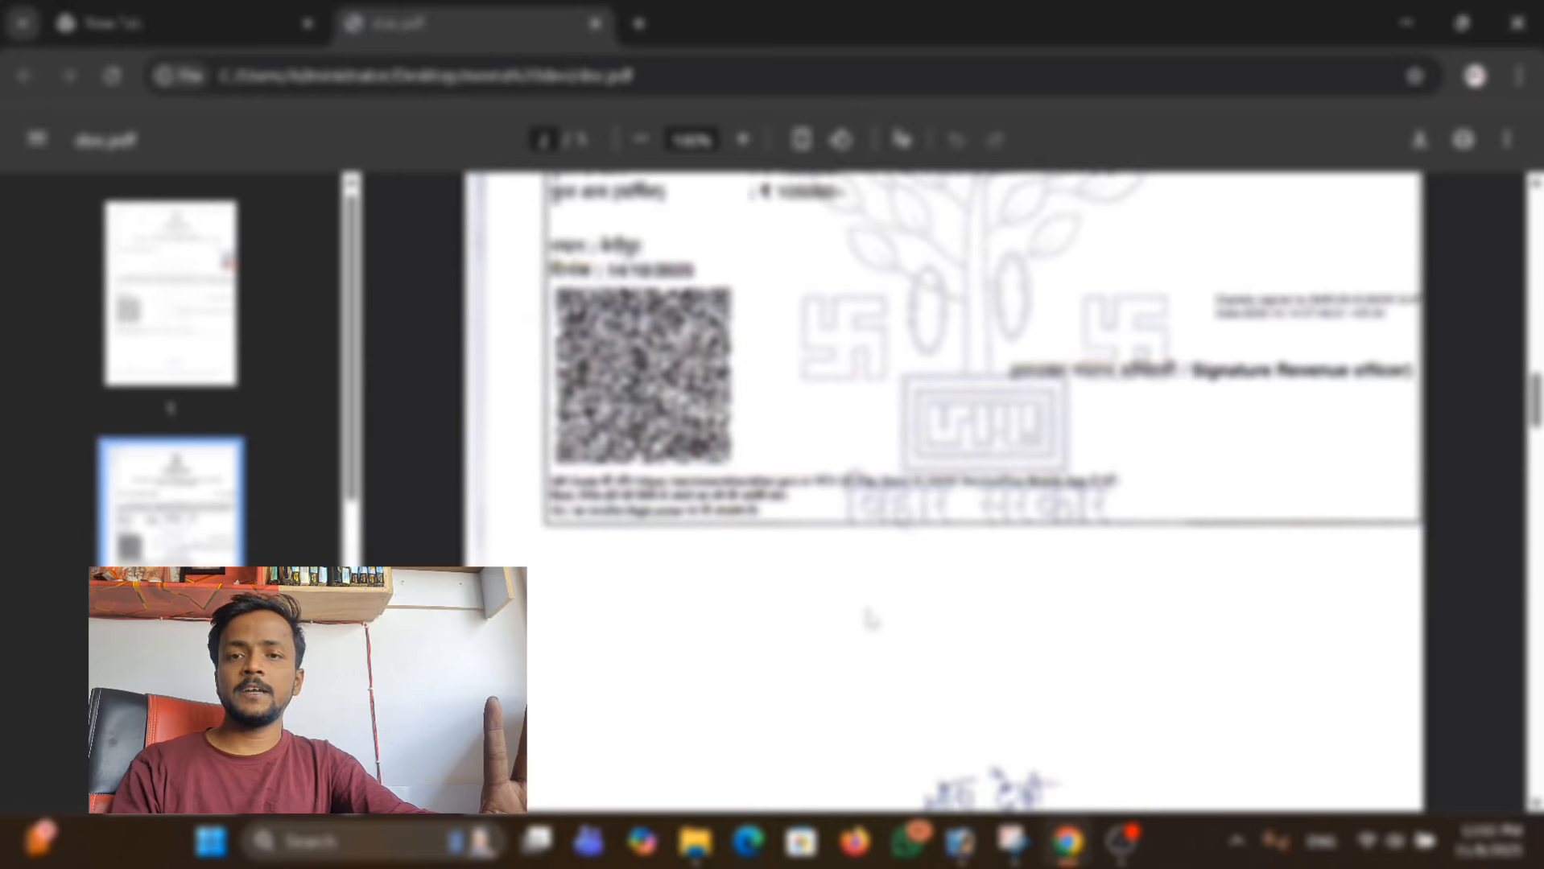
pyautogui.scroll(-5, 766, 553)
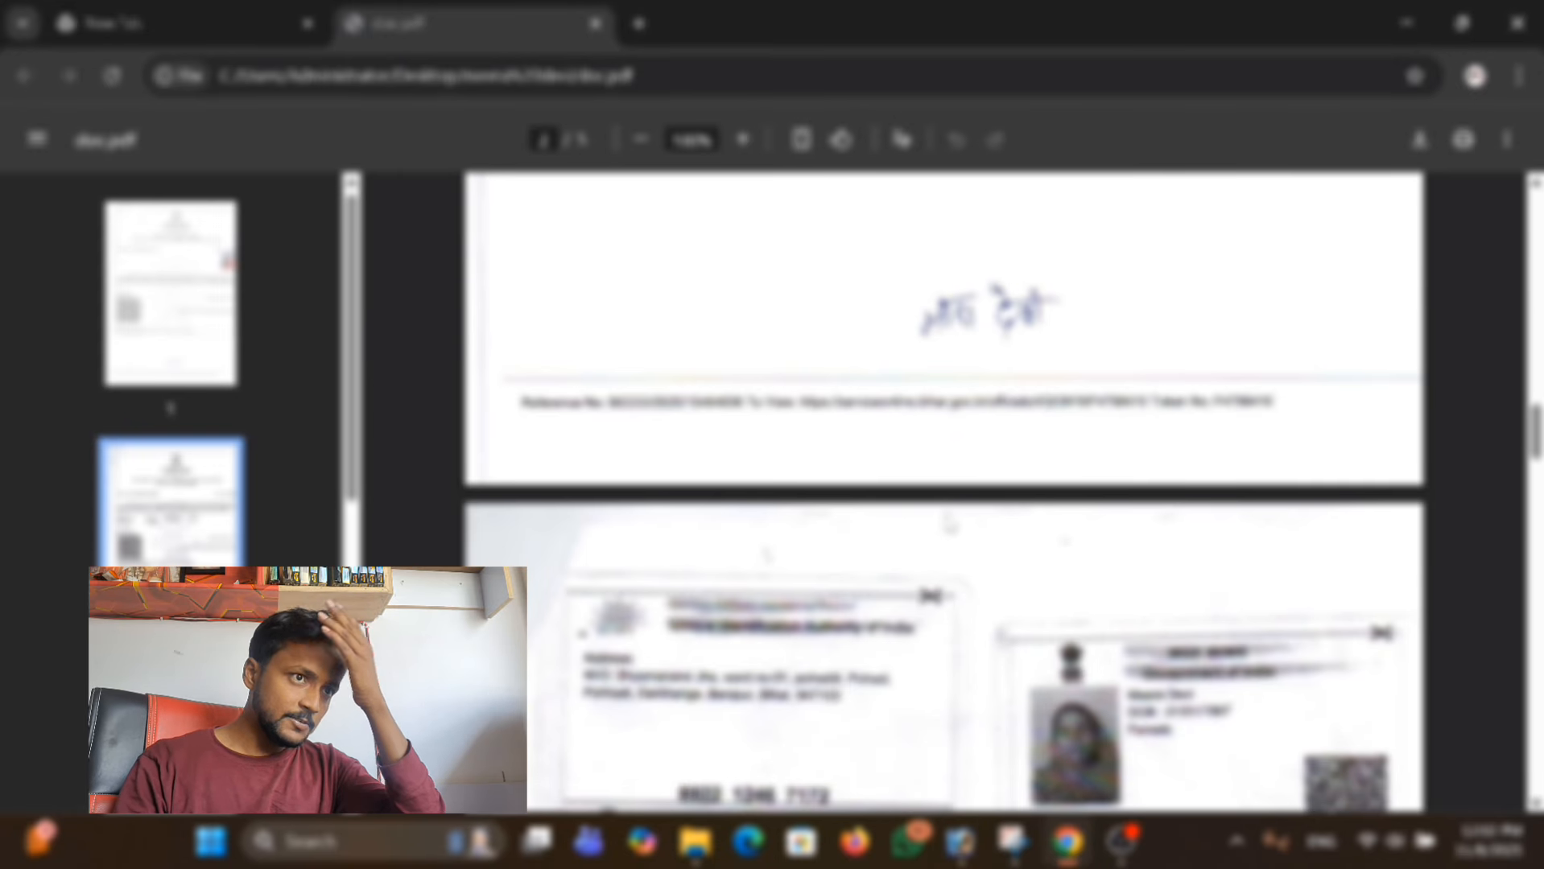
pyautogui.scroll(-2, 984, 570)
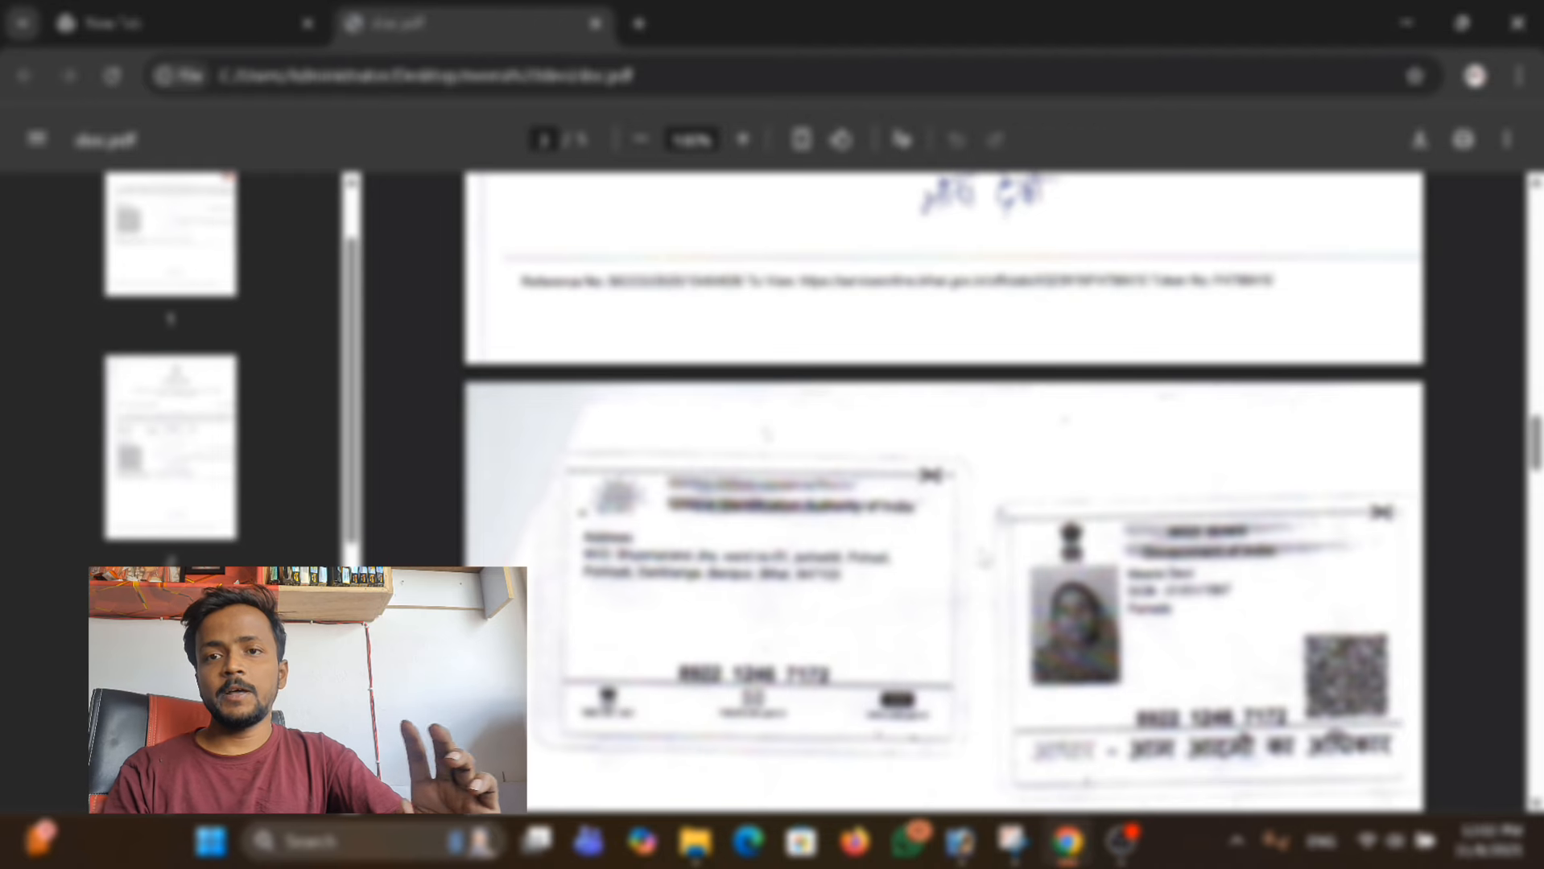
# Examine the income certificate in doc.pdf, highlighting the applicant's name in its text.
pyautogui.scroll(2, 984, 558)
pyautogui.scroll(7, 984, 556)
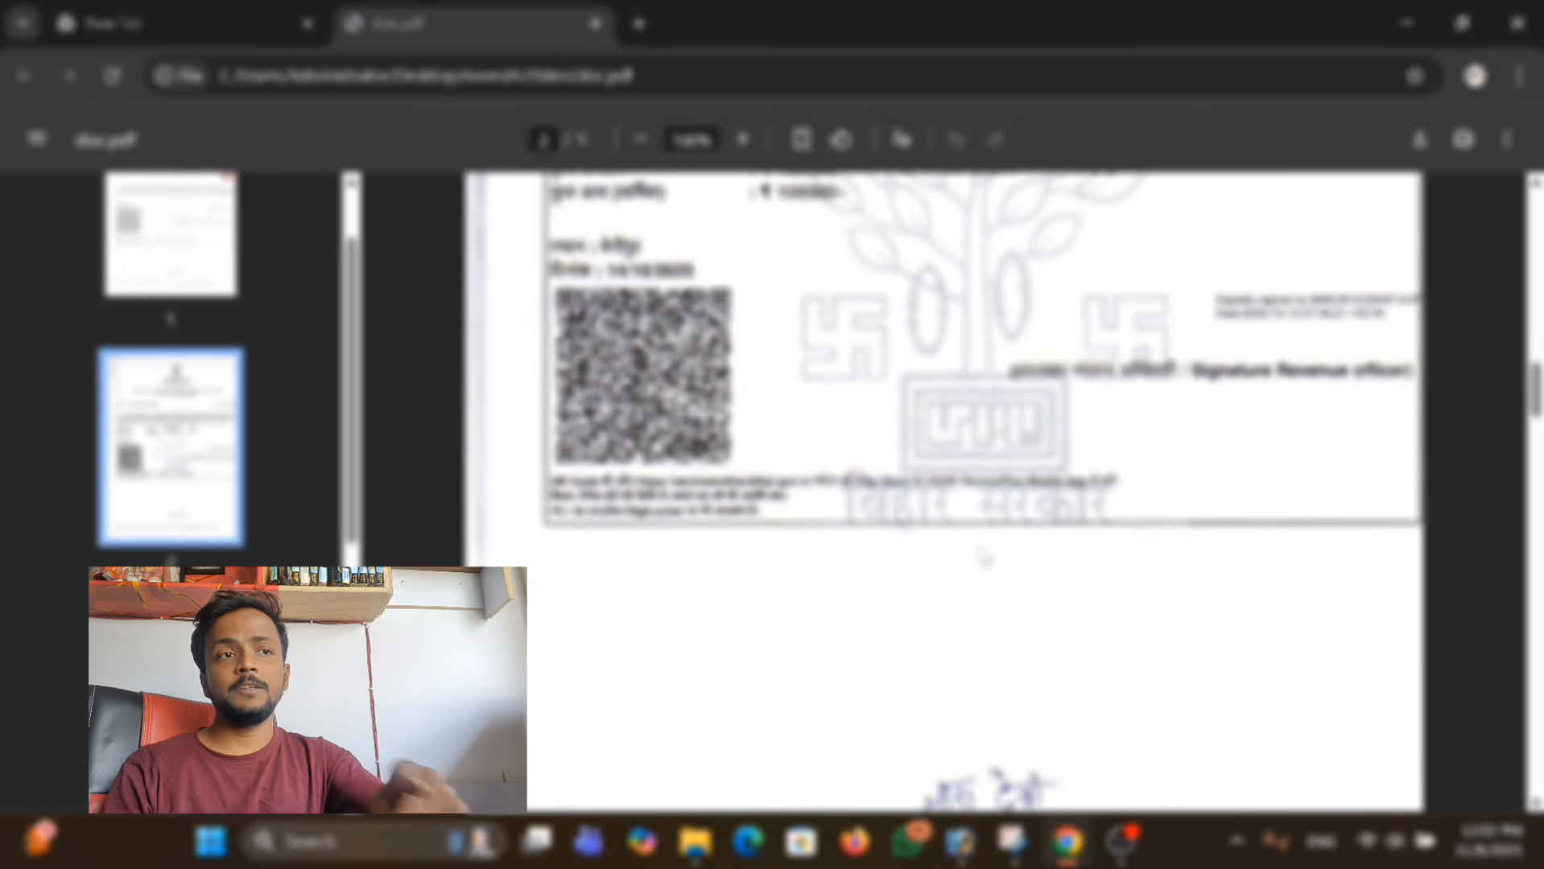
pyautogui.scroll(5, 984, 555)
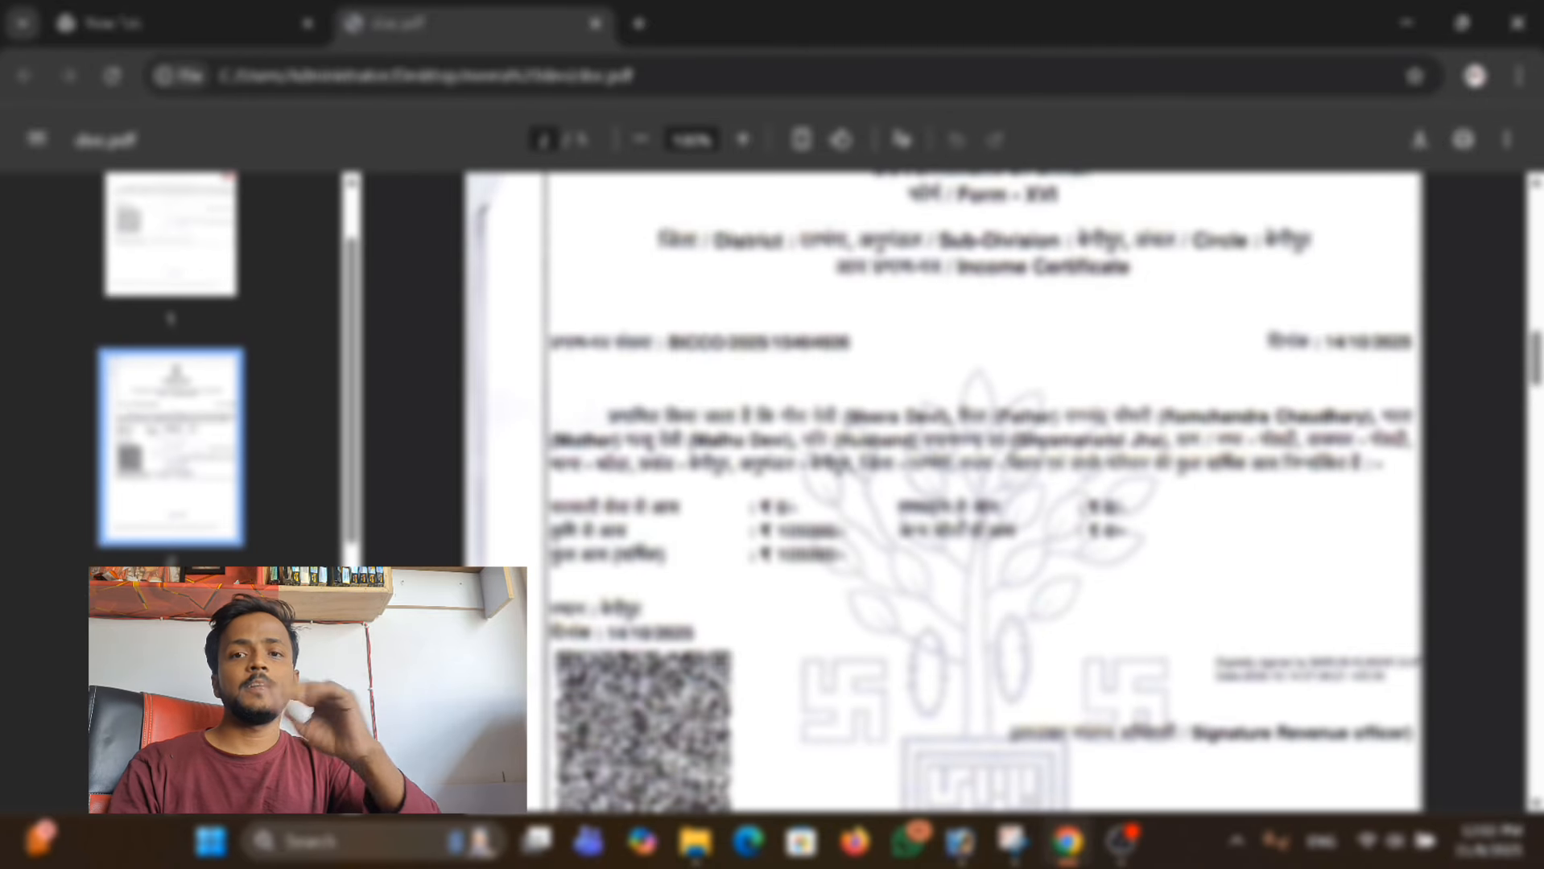
pyautogui.scroll(-5, 984, 555)
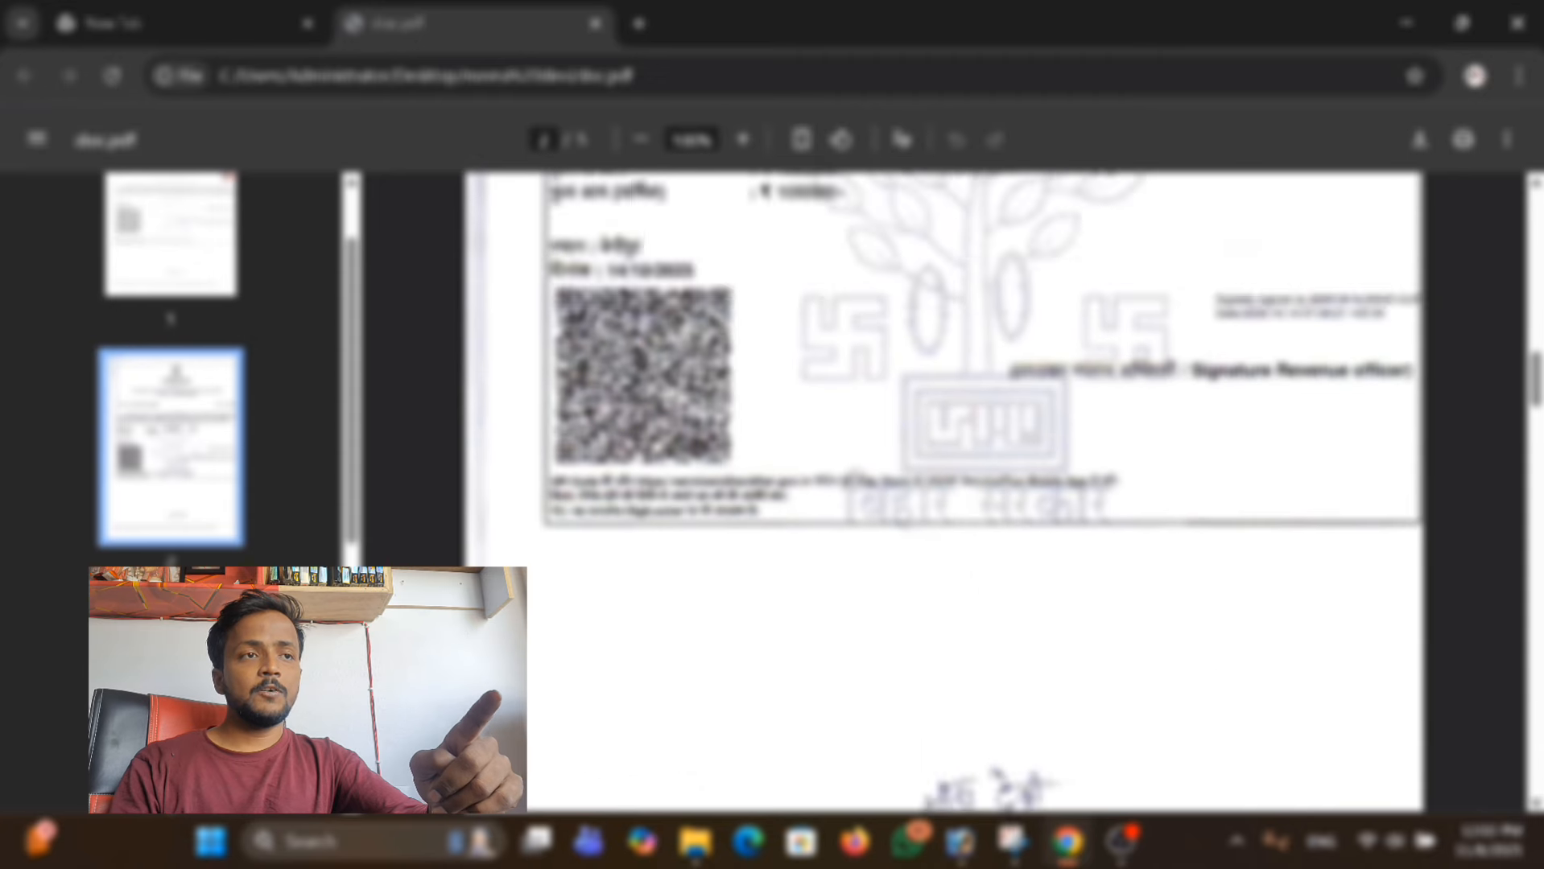
pyautogui.scroll(5, 983, 556)
pyautogui.scroll(-2, 983, 555)
pyautogui.scroll(3, 929, 453)
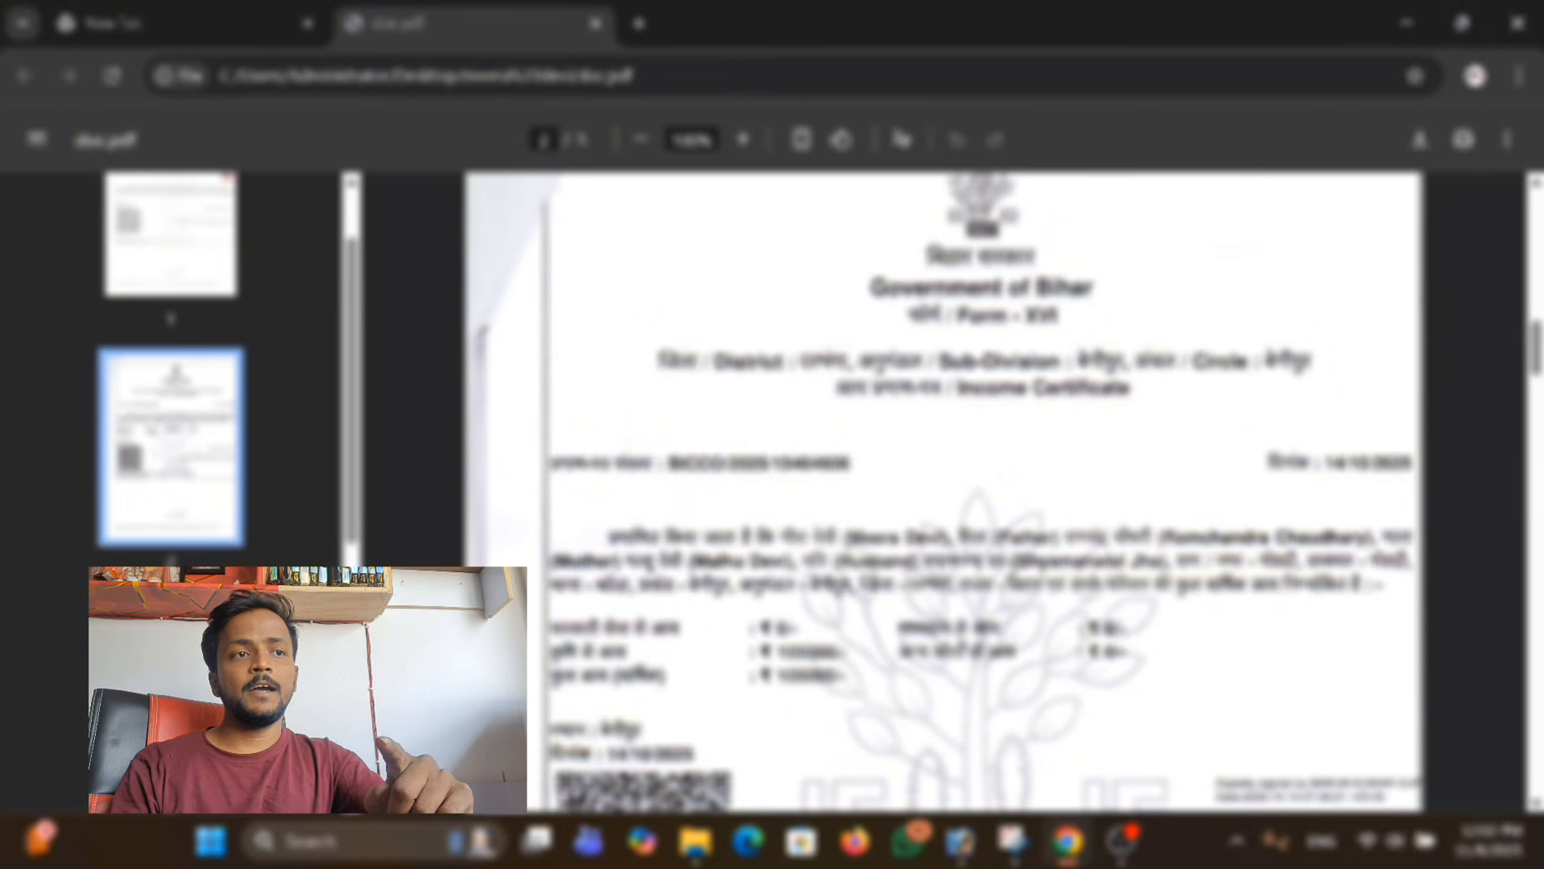
pyautogui.moveTo(849, 538); pyautogui.dragTo(945, 539)
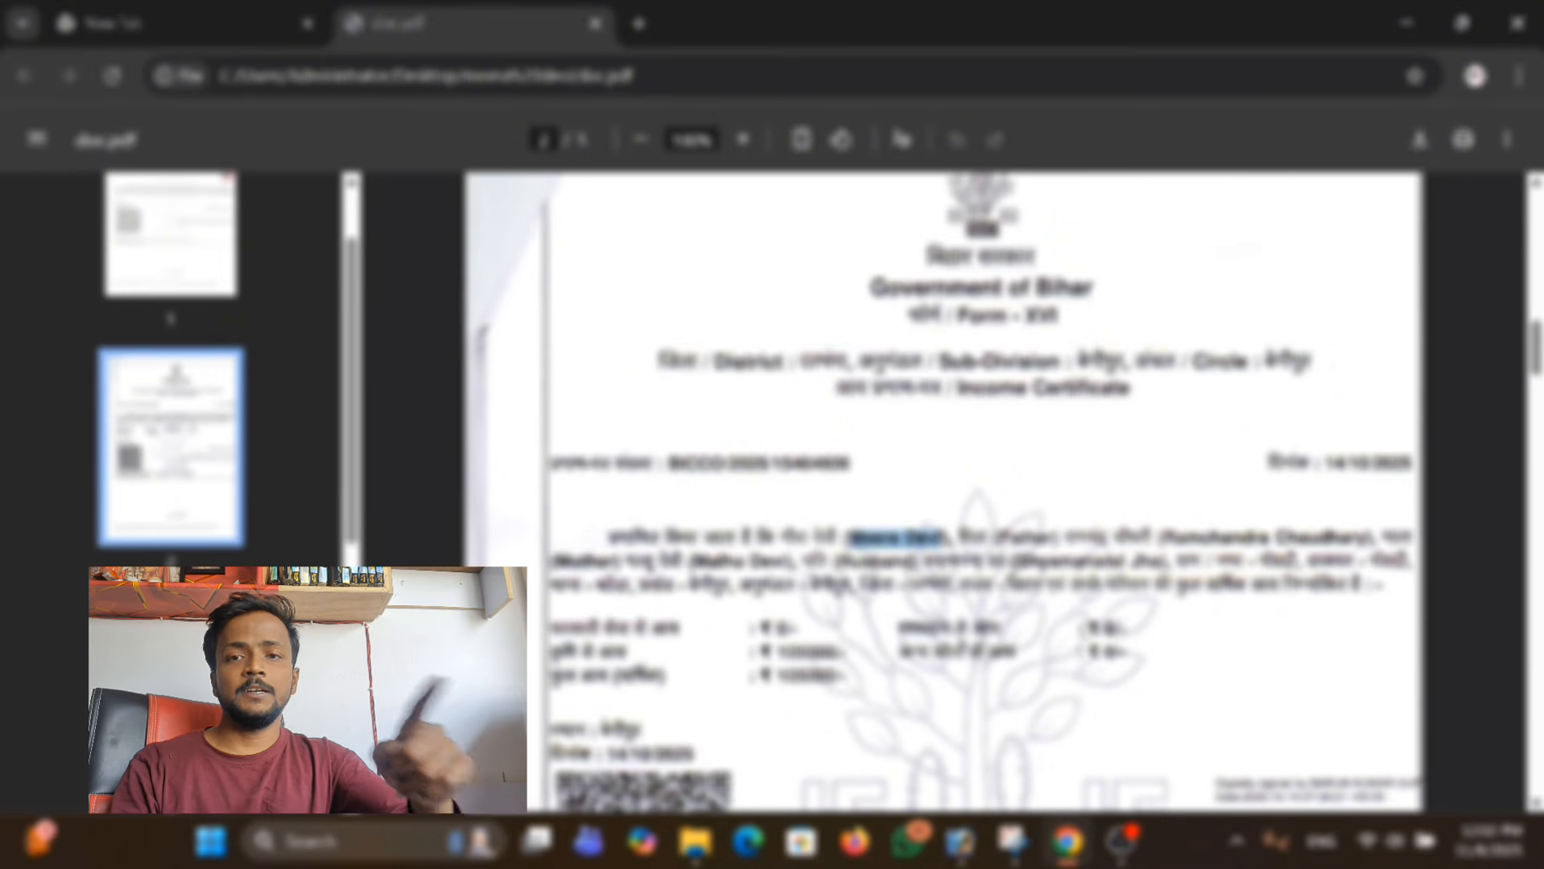
pyautogui.click(946, 540)
# Examine the signed certificate pages, the handwritten parents' names and both ID card pages in doc.pdf.
pyautogui.scroll(-3, 932, 557)
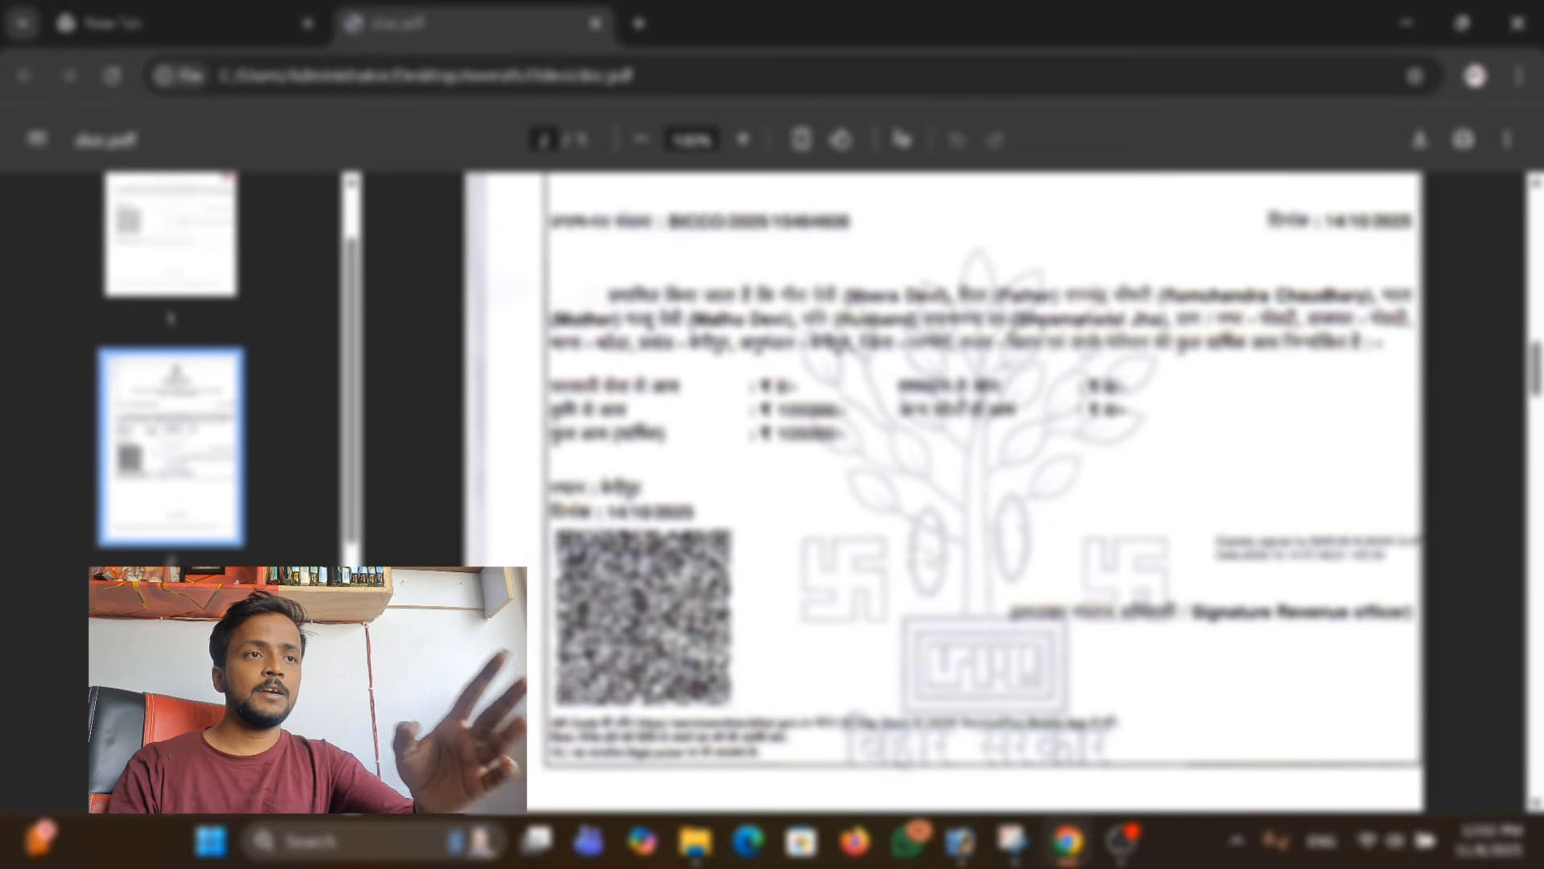
pyautogui.scroll(-4, 835, 480)
pyautogui.scroll(4, 835, 479)
pyautogui.scroll(-16, 836, 479)
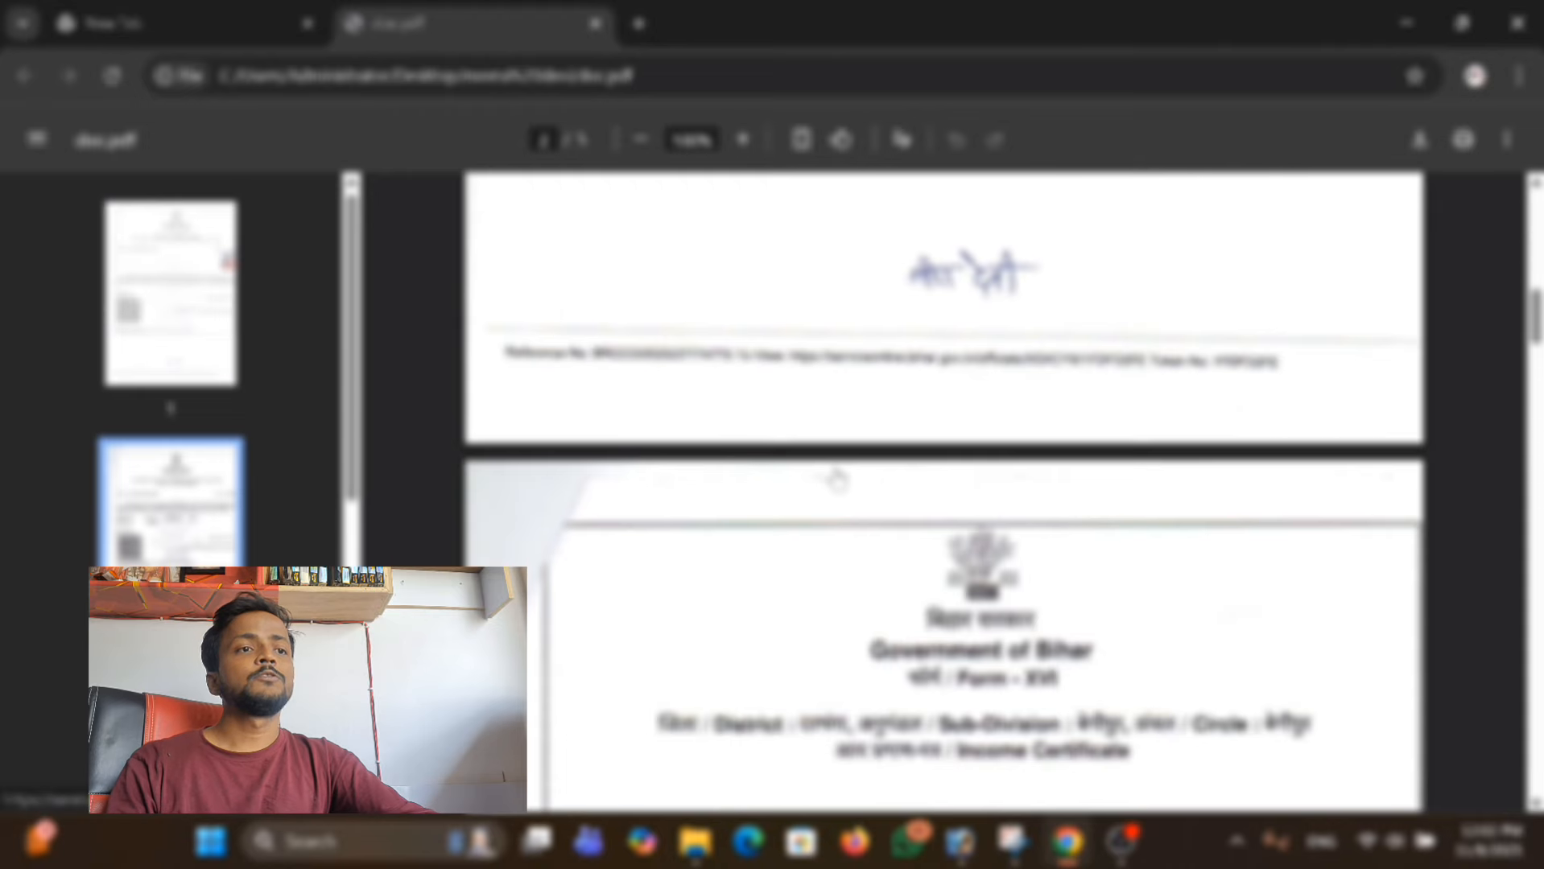
pyautogui.scroll(-6, 835, 480)
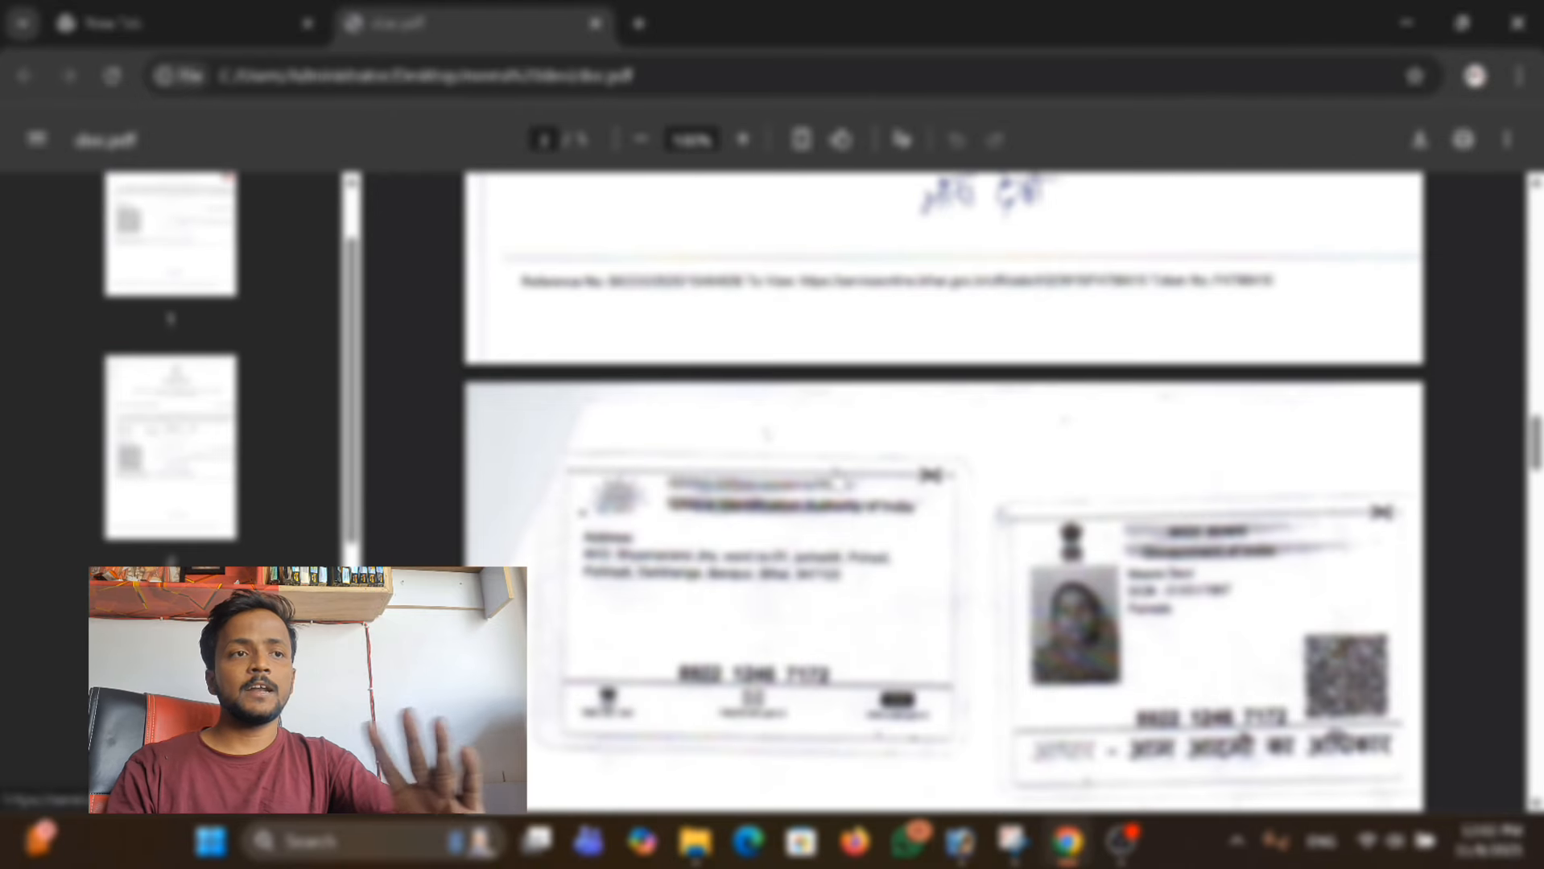
pyautogui.scroll(8, 987, 492)
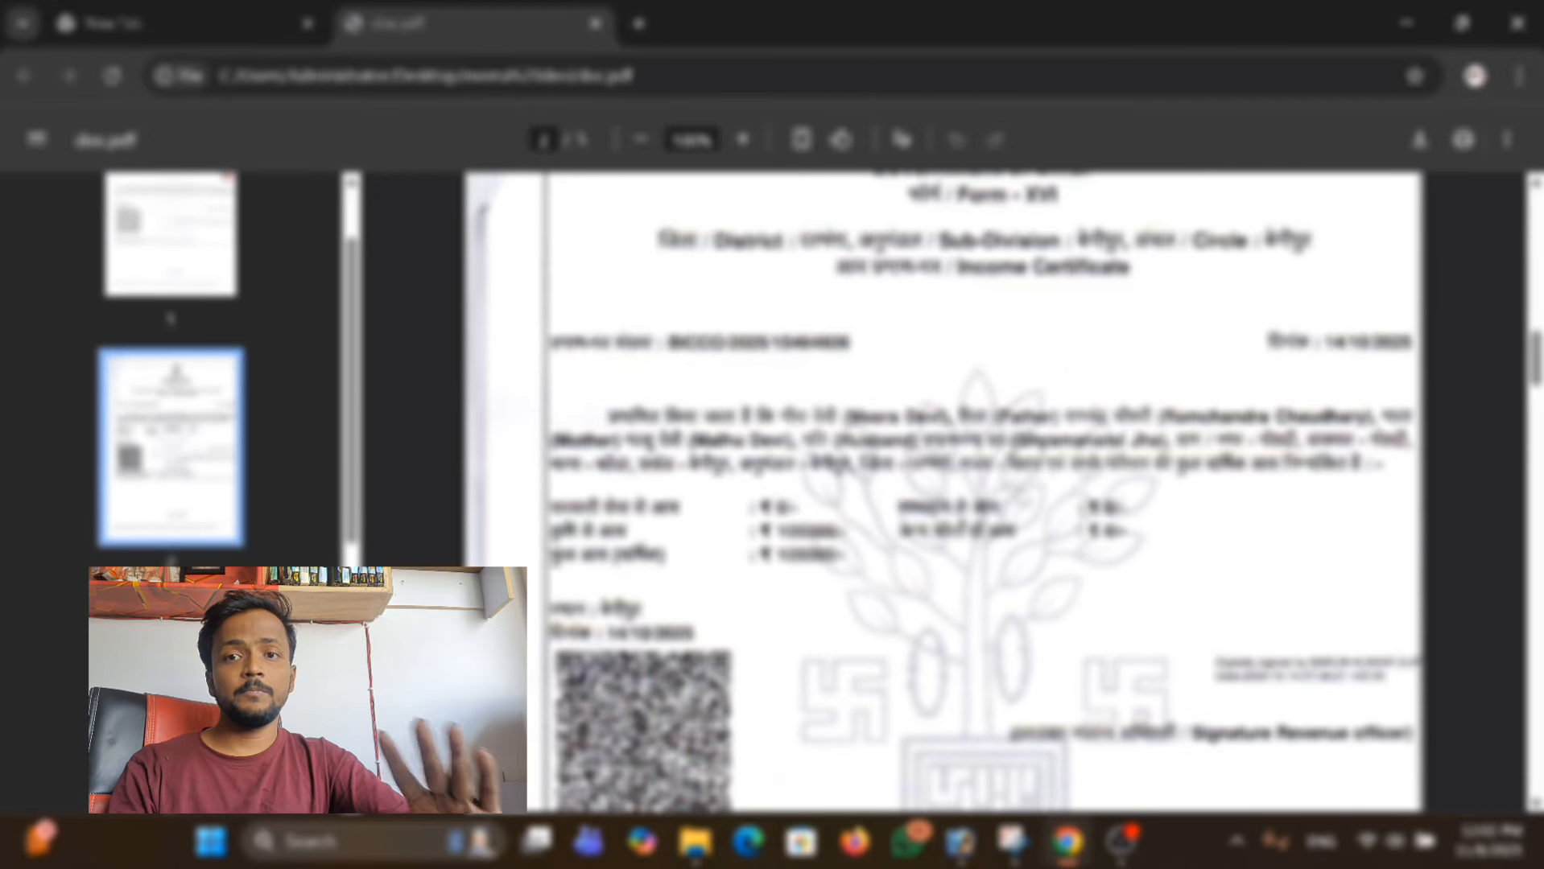
pyautogui.scroll(-8, 1020, 496)
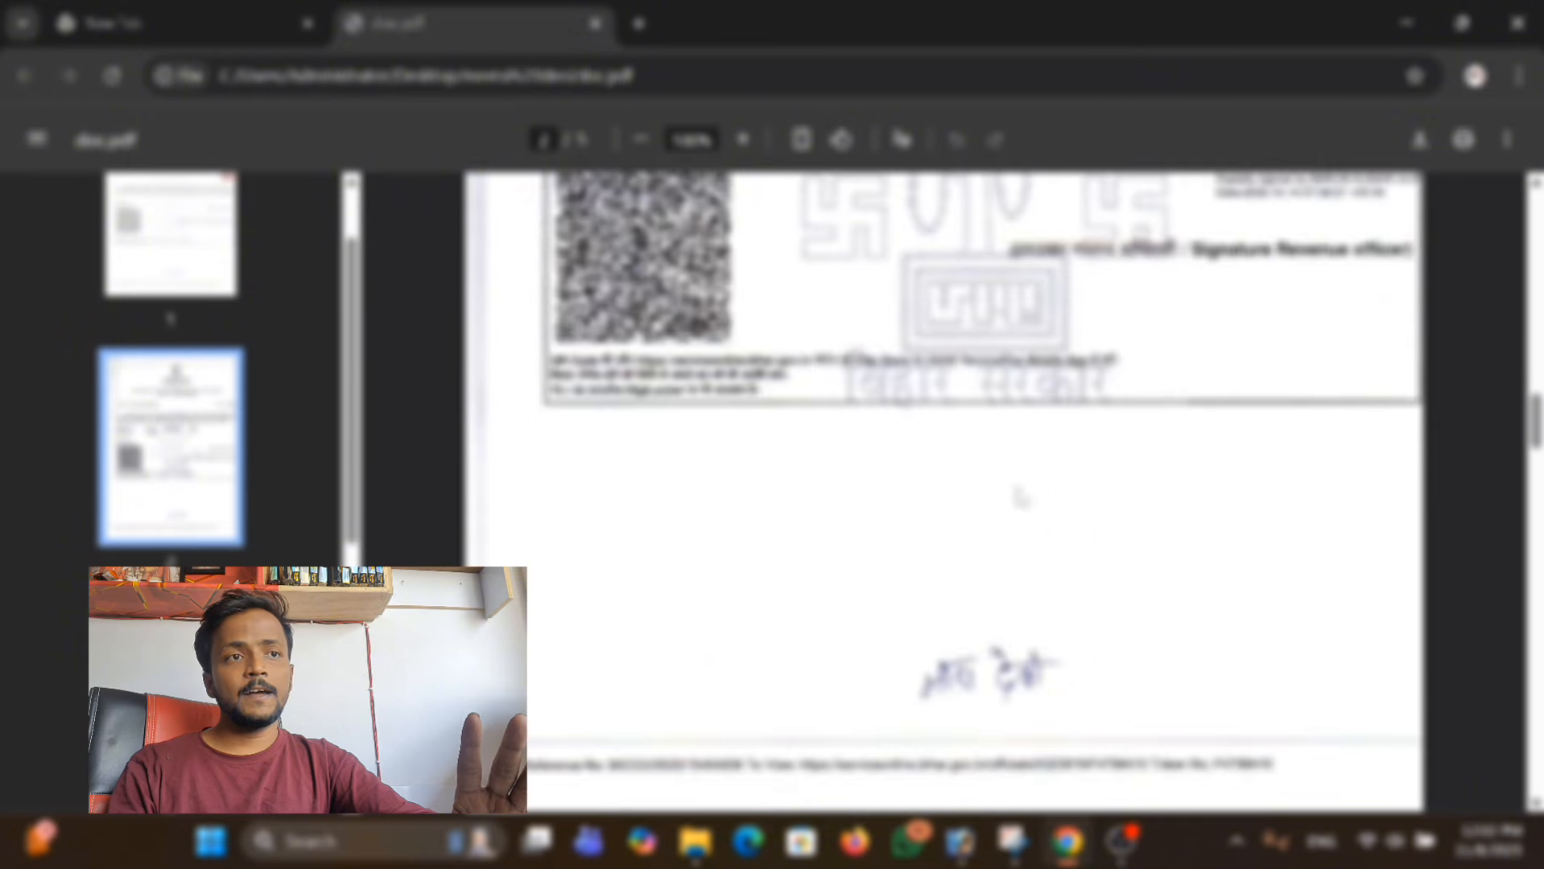
pyautogui.scroll(-3, 1055, 488)
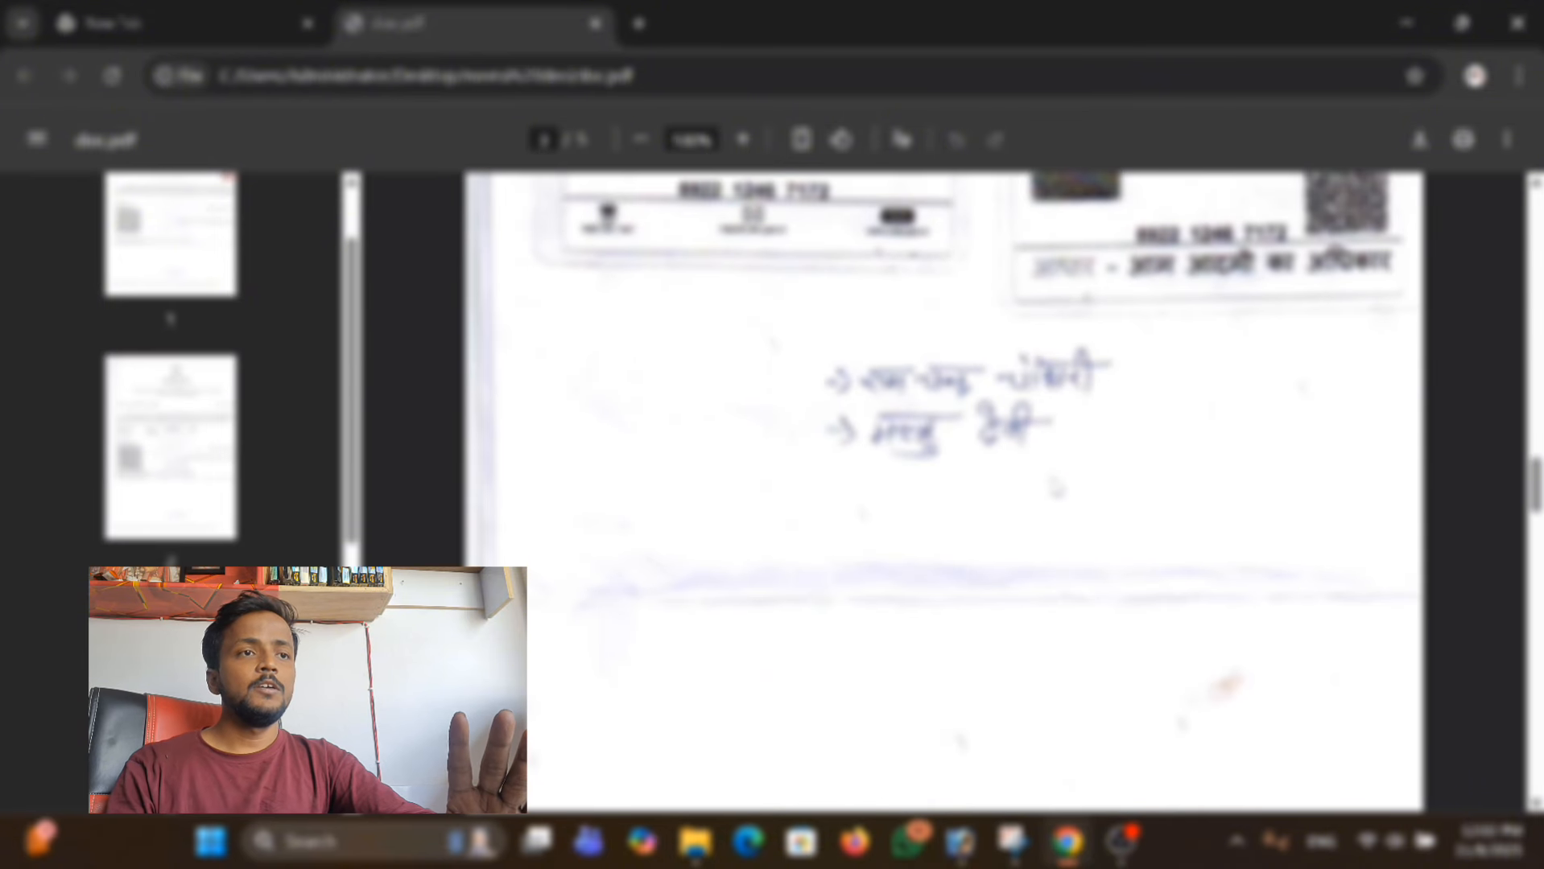
pyautogui.scroll(-9, 1052, 487)
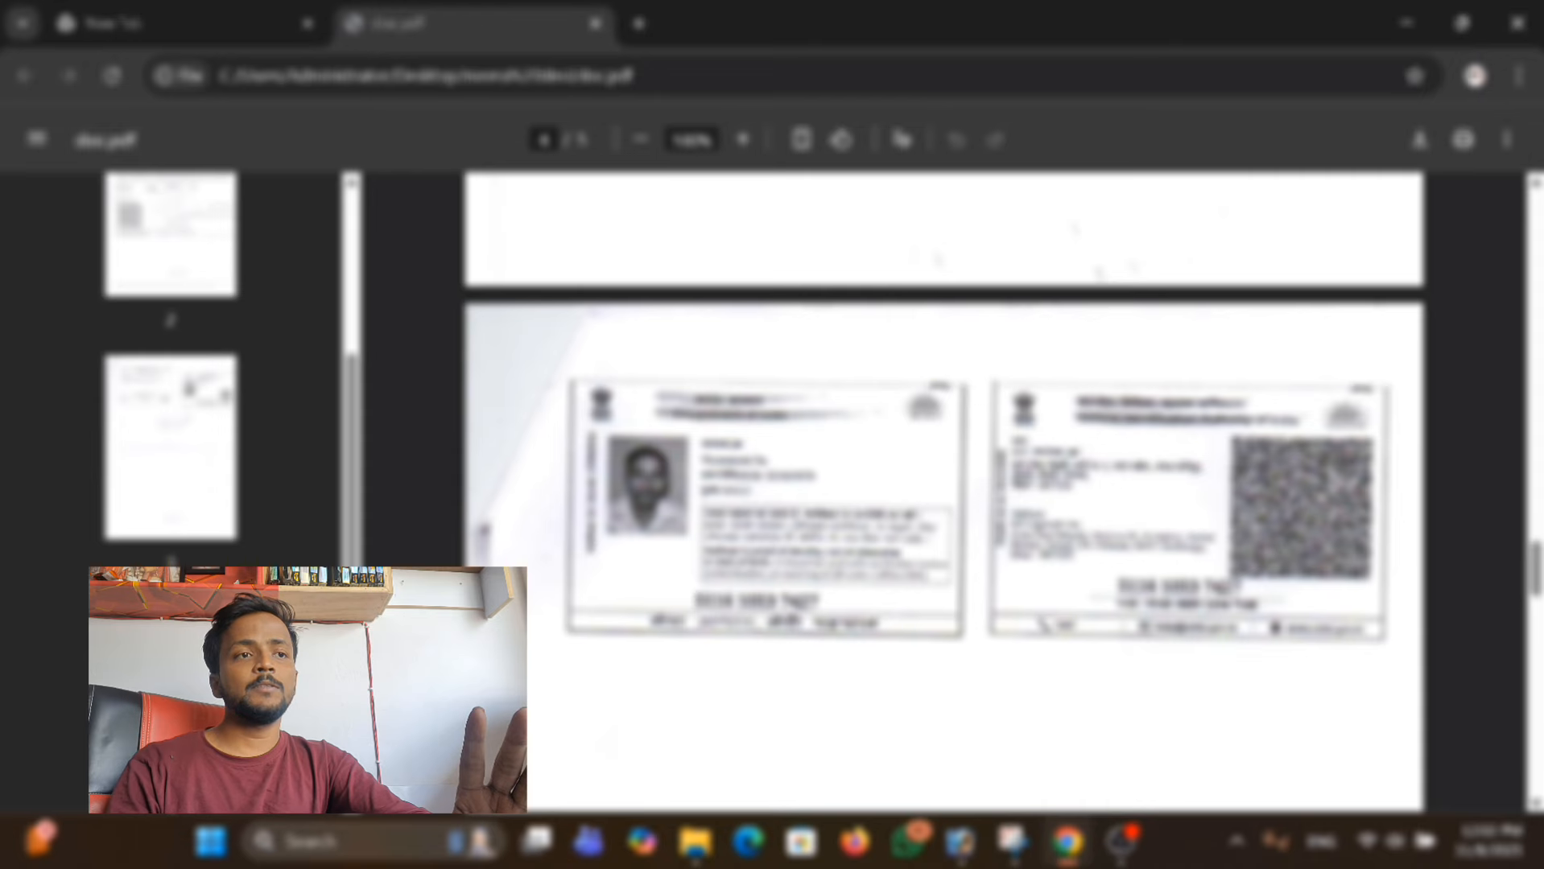
# Examine the SBI bank passbook page in doc.pdf, highlighting the account holder's details.
pyautogui.scroll(-12, 999, 500)
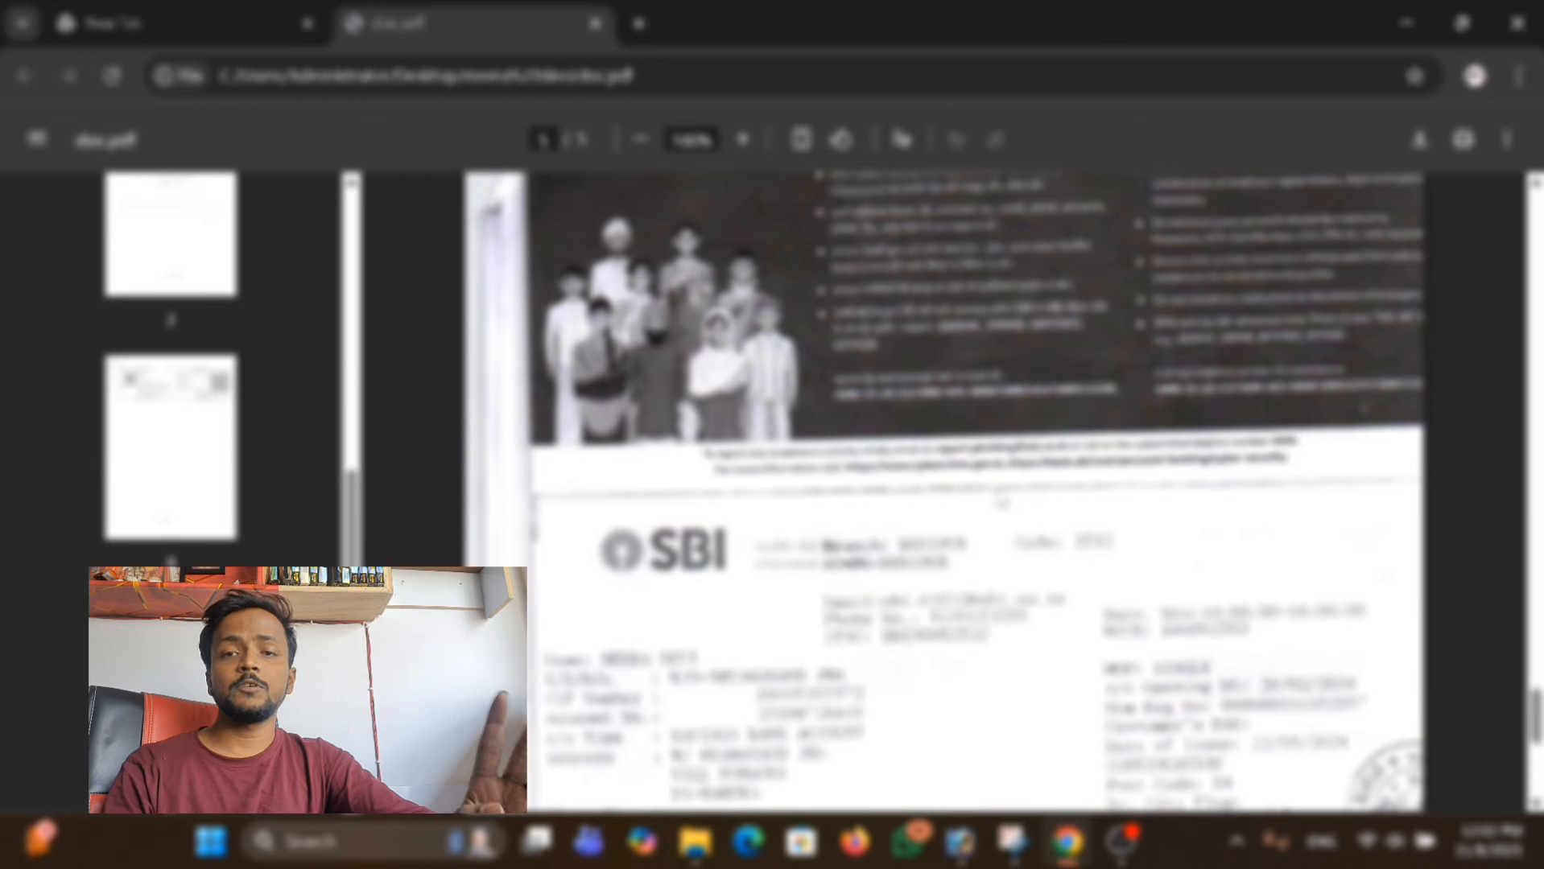
pyautogui.scroll(-2, 1001, 503)
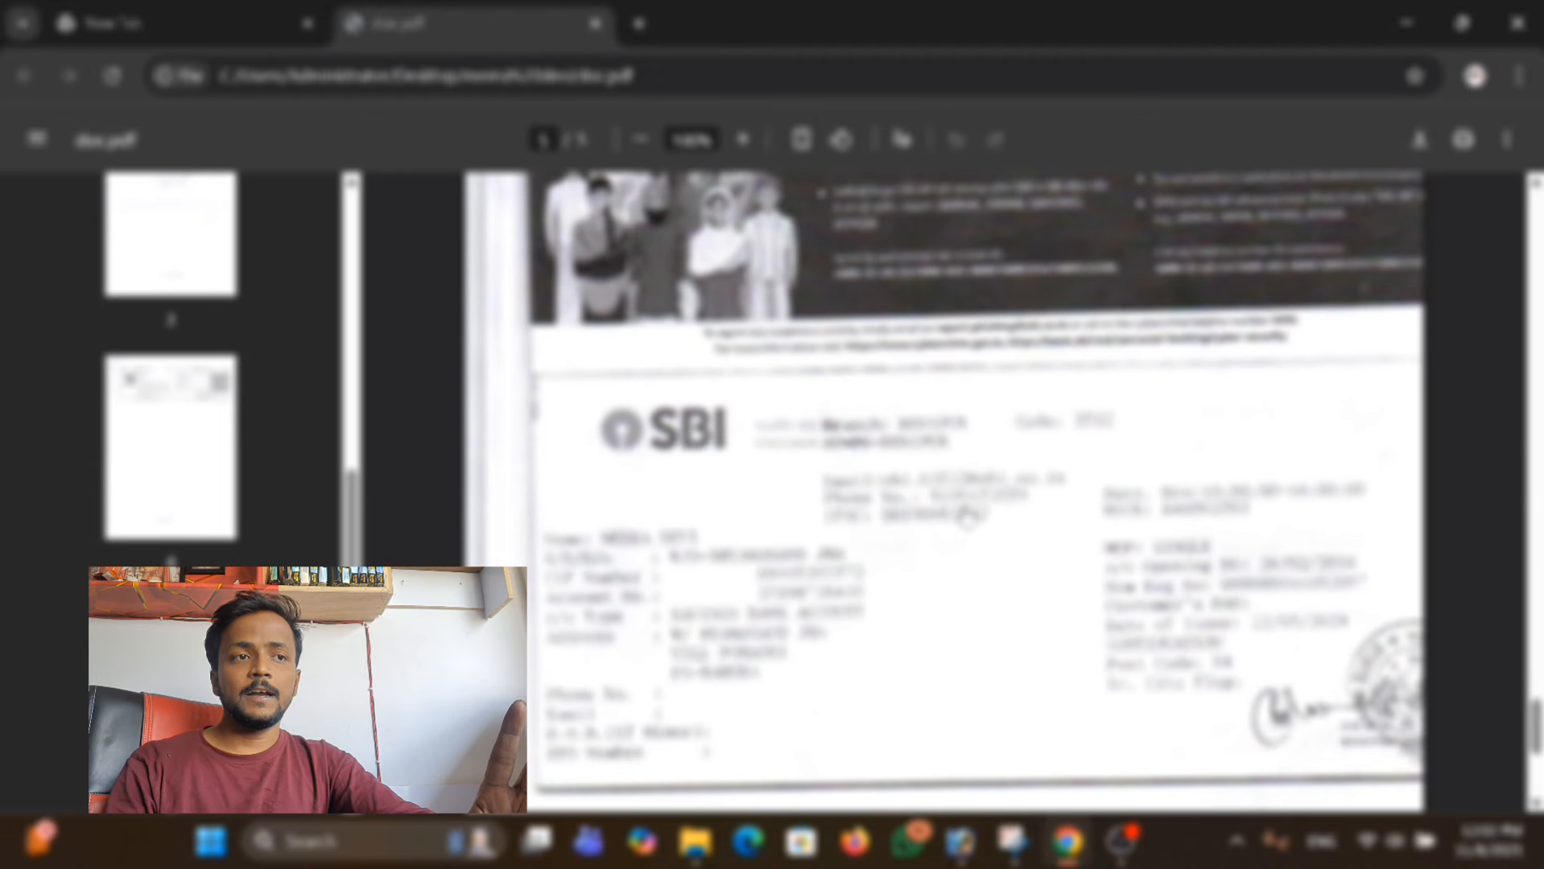
pyautogui.moveTo(699, 557); pyautogui.dragTo(907, 575)
pyautogui.click(1022, 592)
# Recheck the two ID card pages against the bank passbook page in doc.pdf.
pyautogui.scroll(16, 1115, 490)
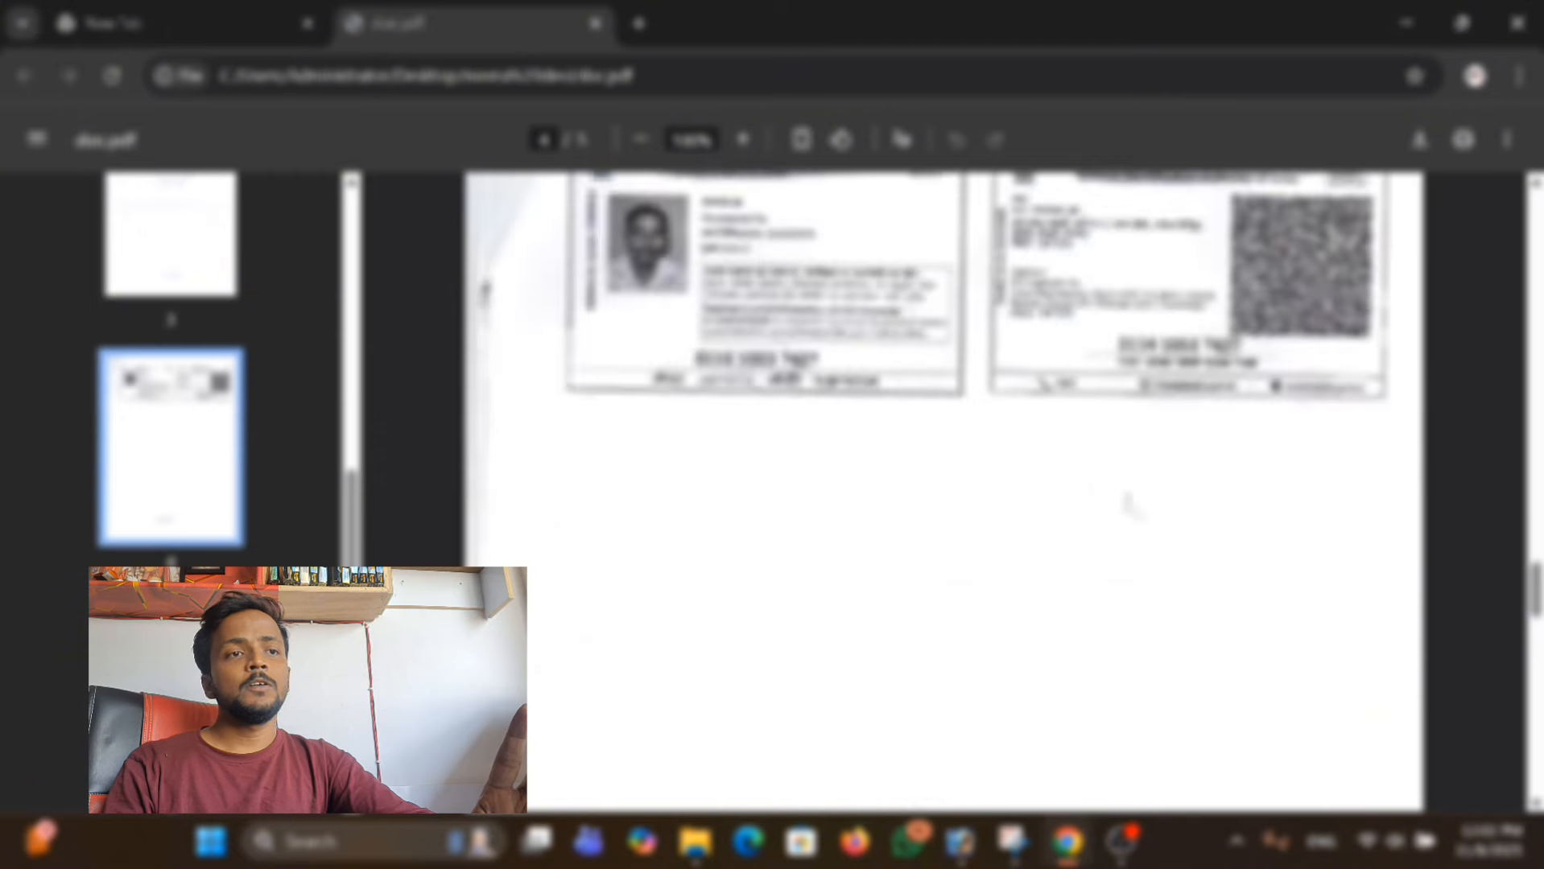
pyautogui.scroll(-4, 1132, 494)
pyautogui.scroll(-17, 1131, 493)
pyautogui.scroll(14, 1114, 529)
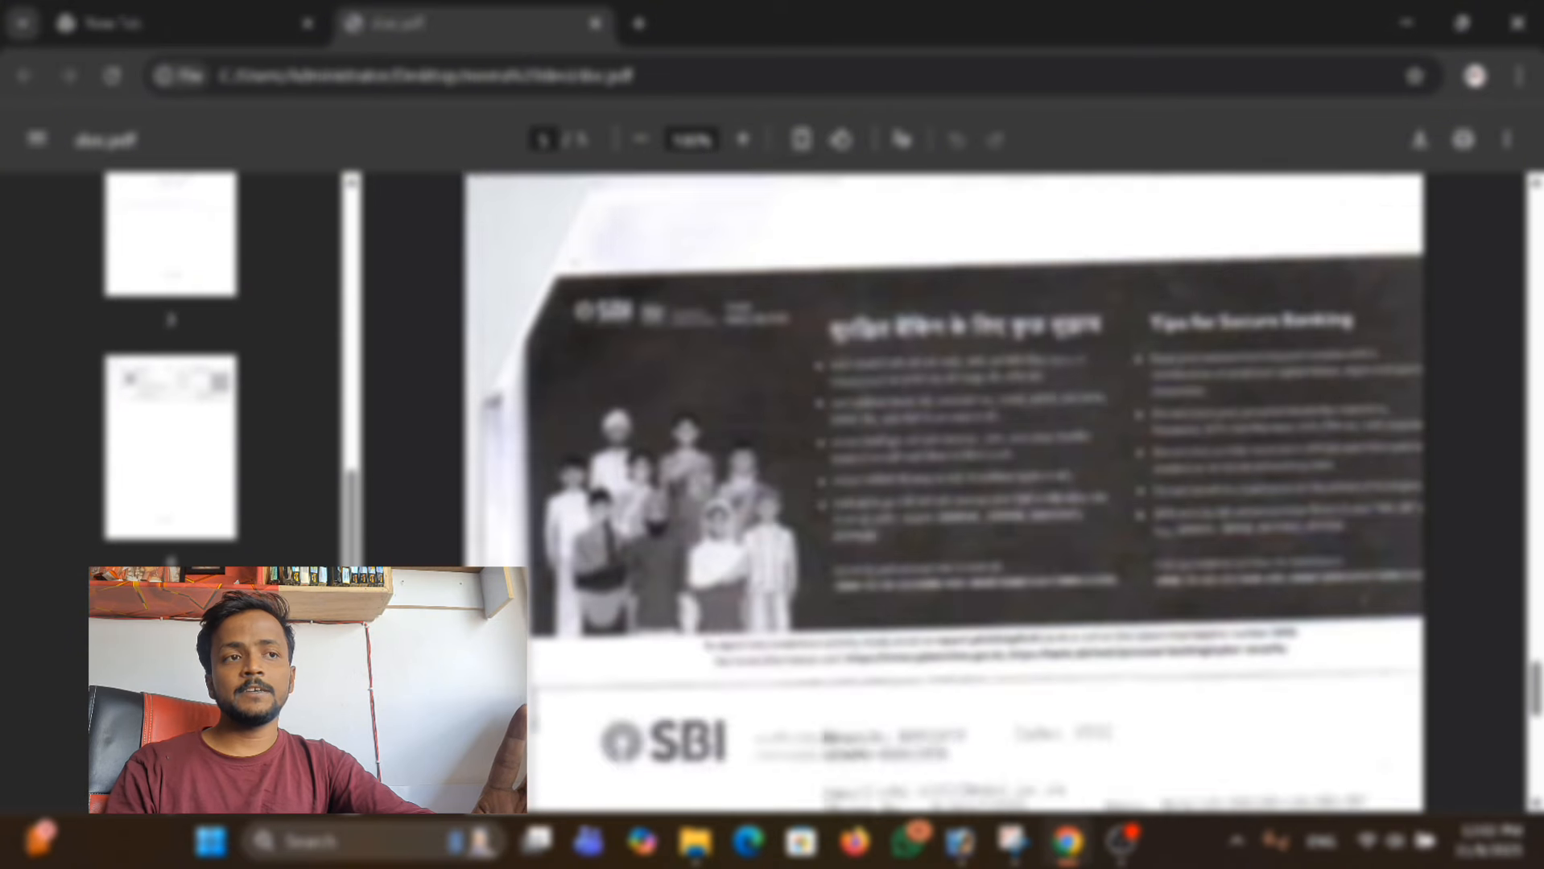
pyautogui.scroll(8, 934, 603)
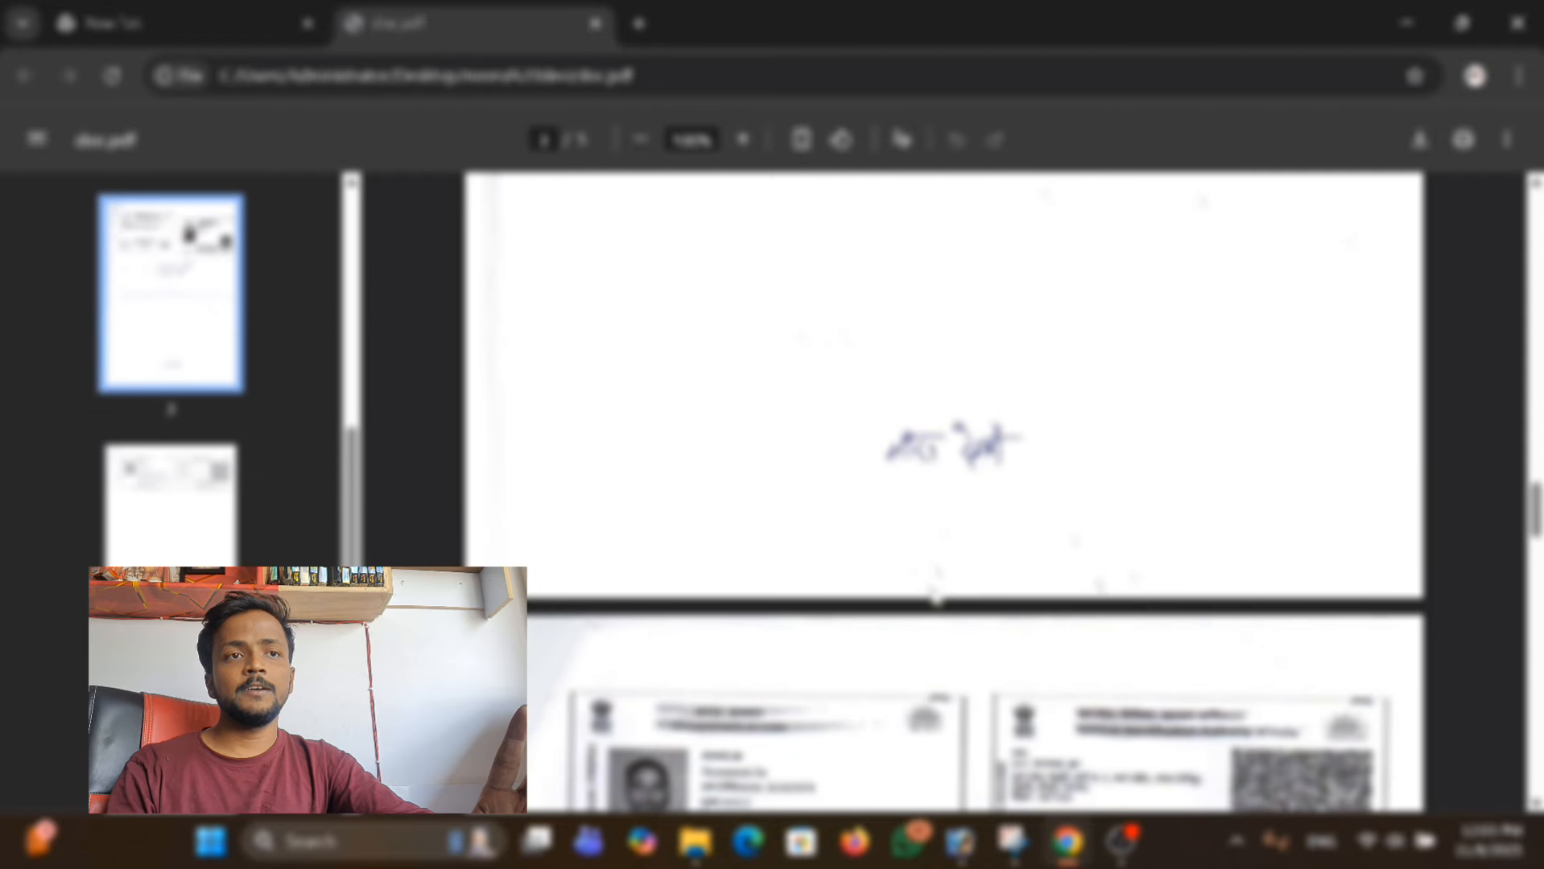
pyautogui.scroll(10, 935, 599)
pyautogui.scroll(-20, 936, 483)
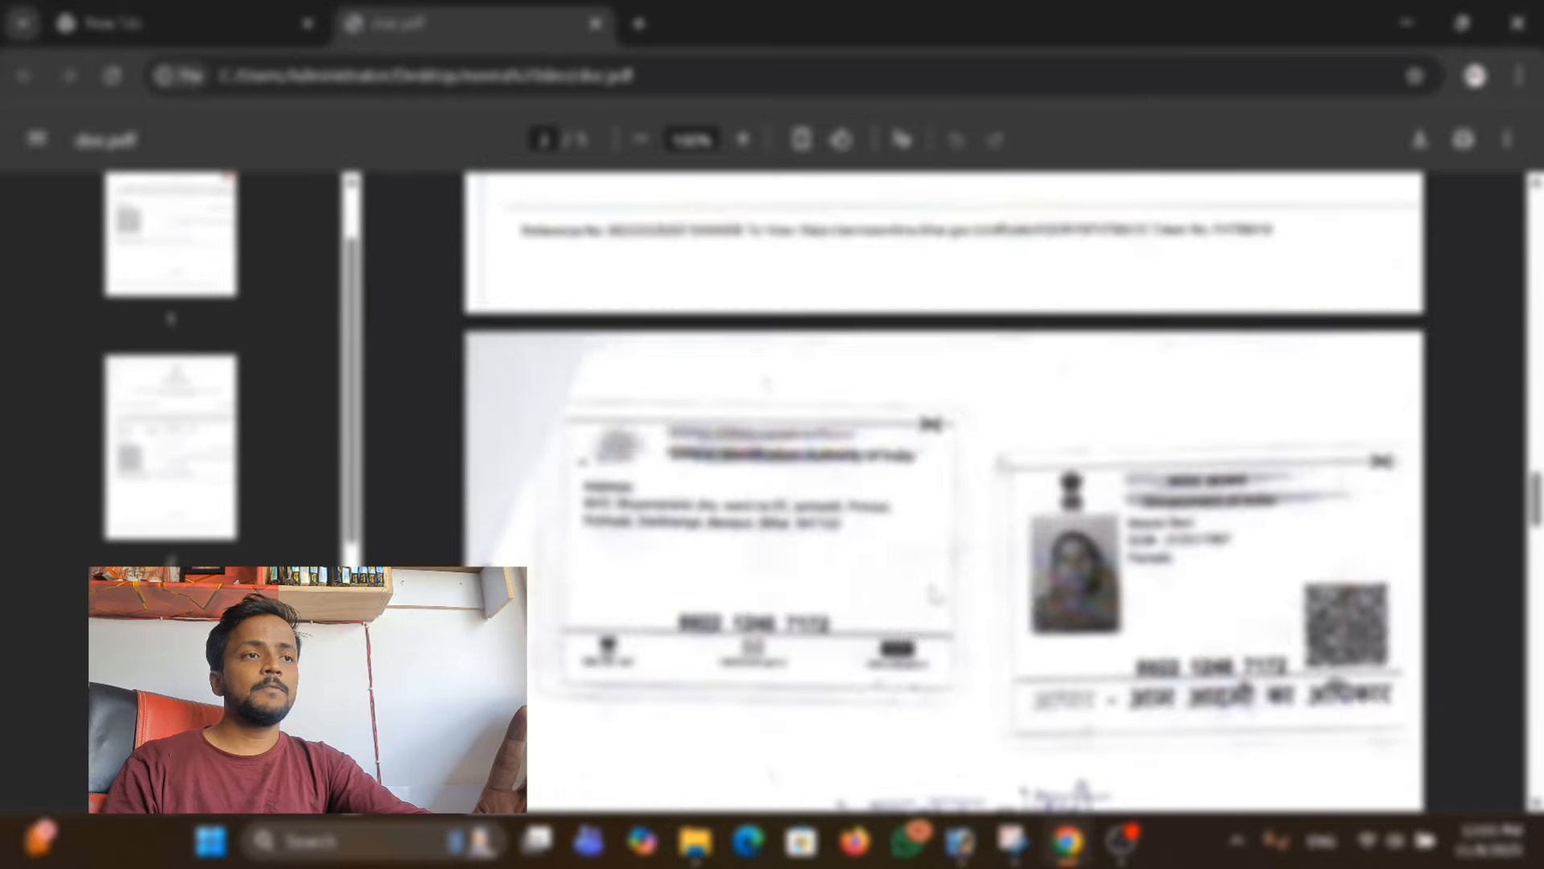
pyautogui.scroll(-10, 930, 592)
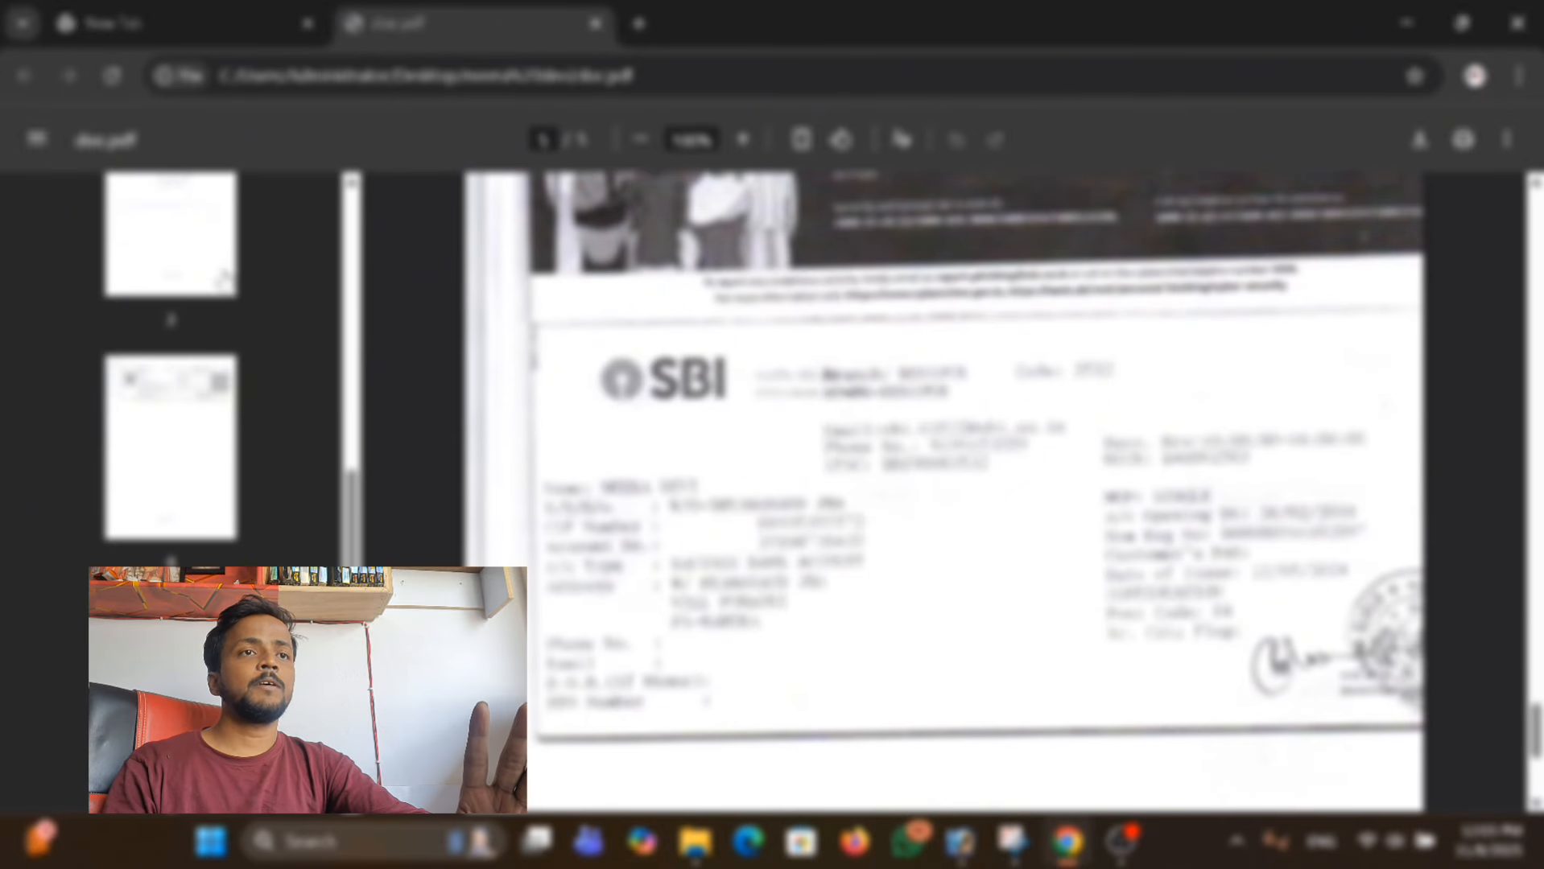
# Open the separate income PDF from the document folder and view the income certificate.
pyautogui.click(1406, 23)
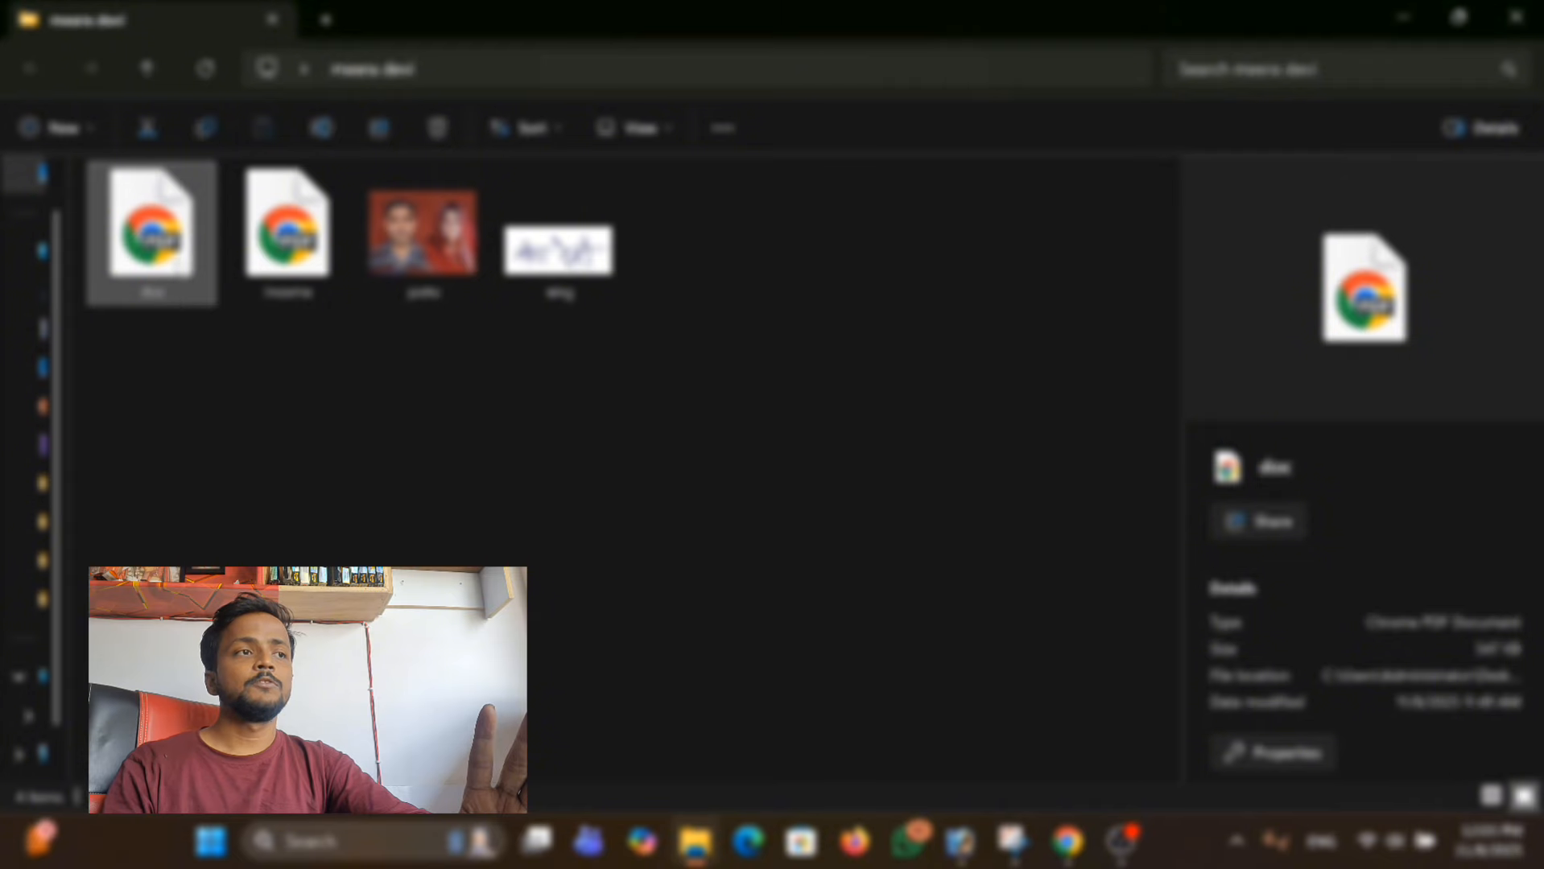
pyautogui.click(300, 287)
pyautogui.doubleClick(300, 287)
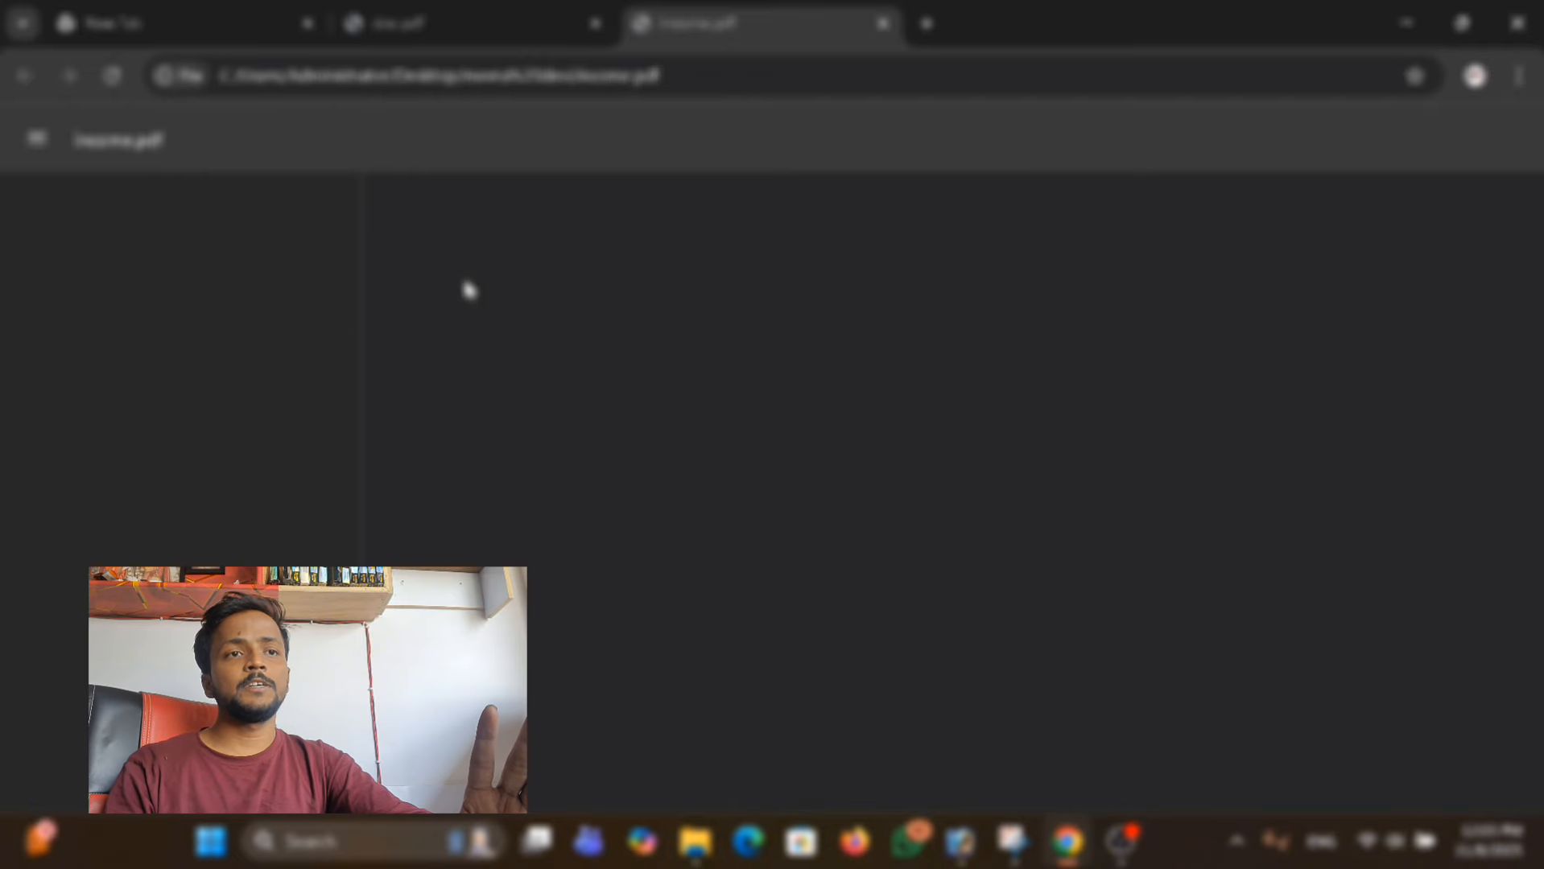
pyautogui.scroll(-10, 942, 483)
pyautogui.scroll(8, 906, 328)
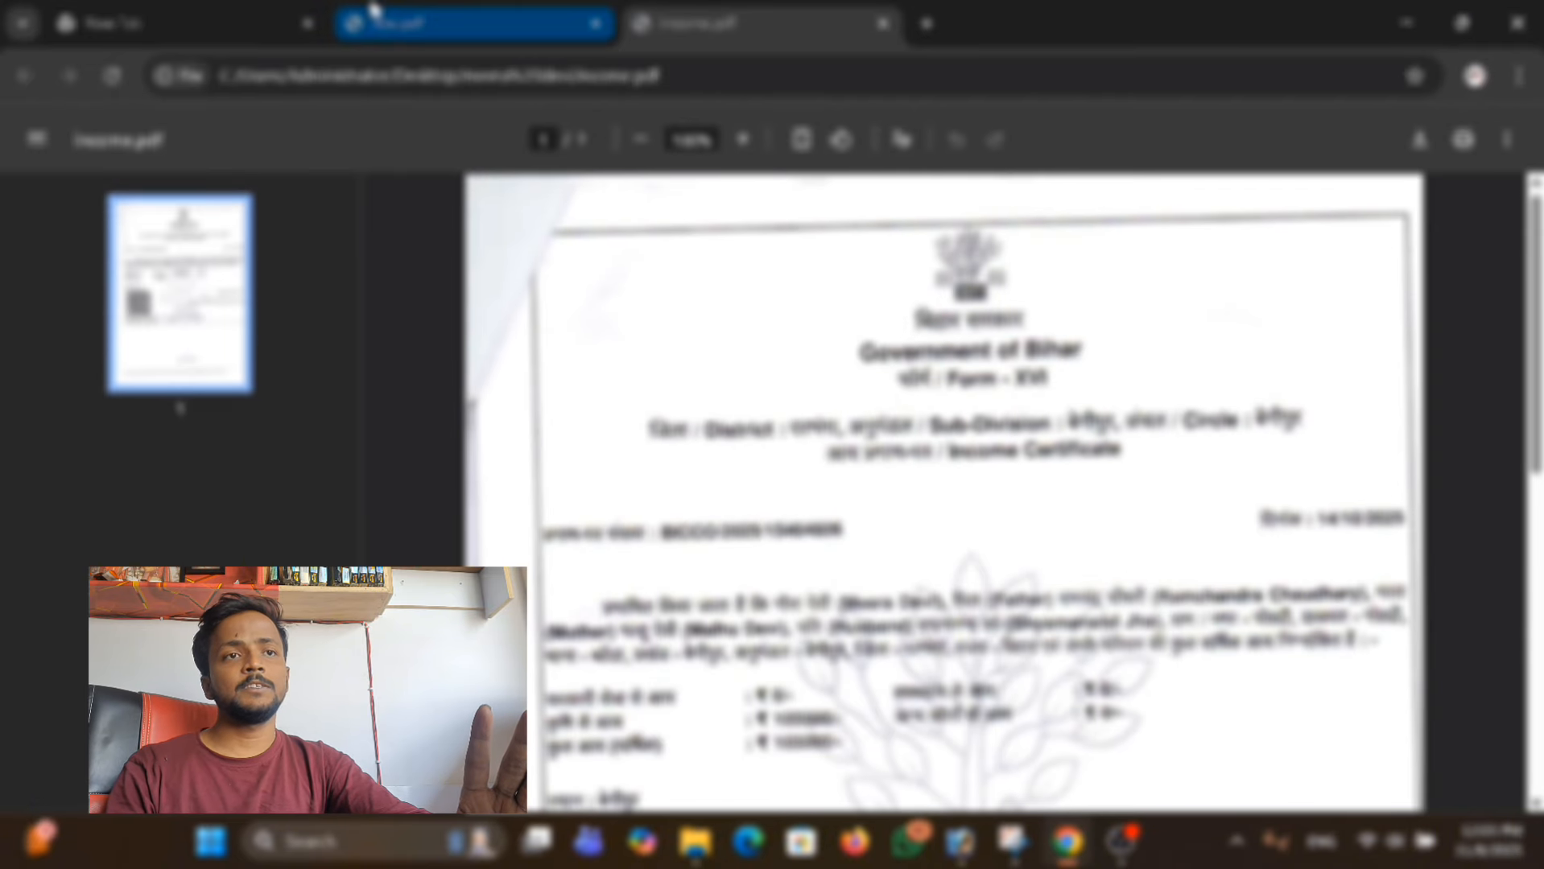
# Compare the income certificate page in doc.pdf with the separate income.pdf.
pyautogui.click(483, 10)
pyautogui.scroll(10, 673, 293)
pyautogui.scroll(5, 941, 483)
pyautogui.click(684, 22)
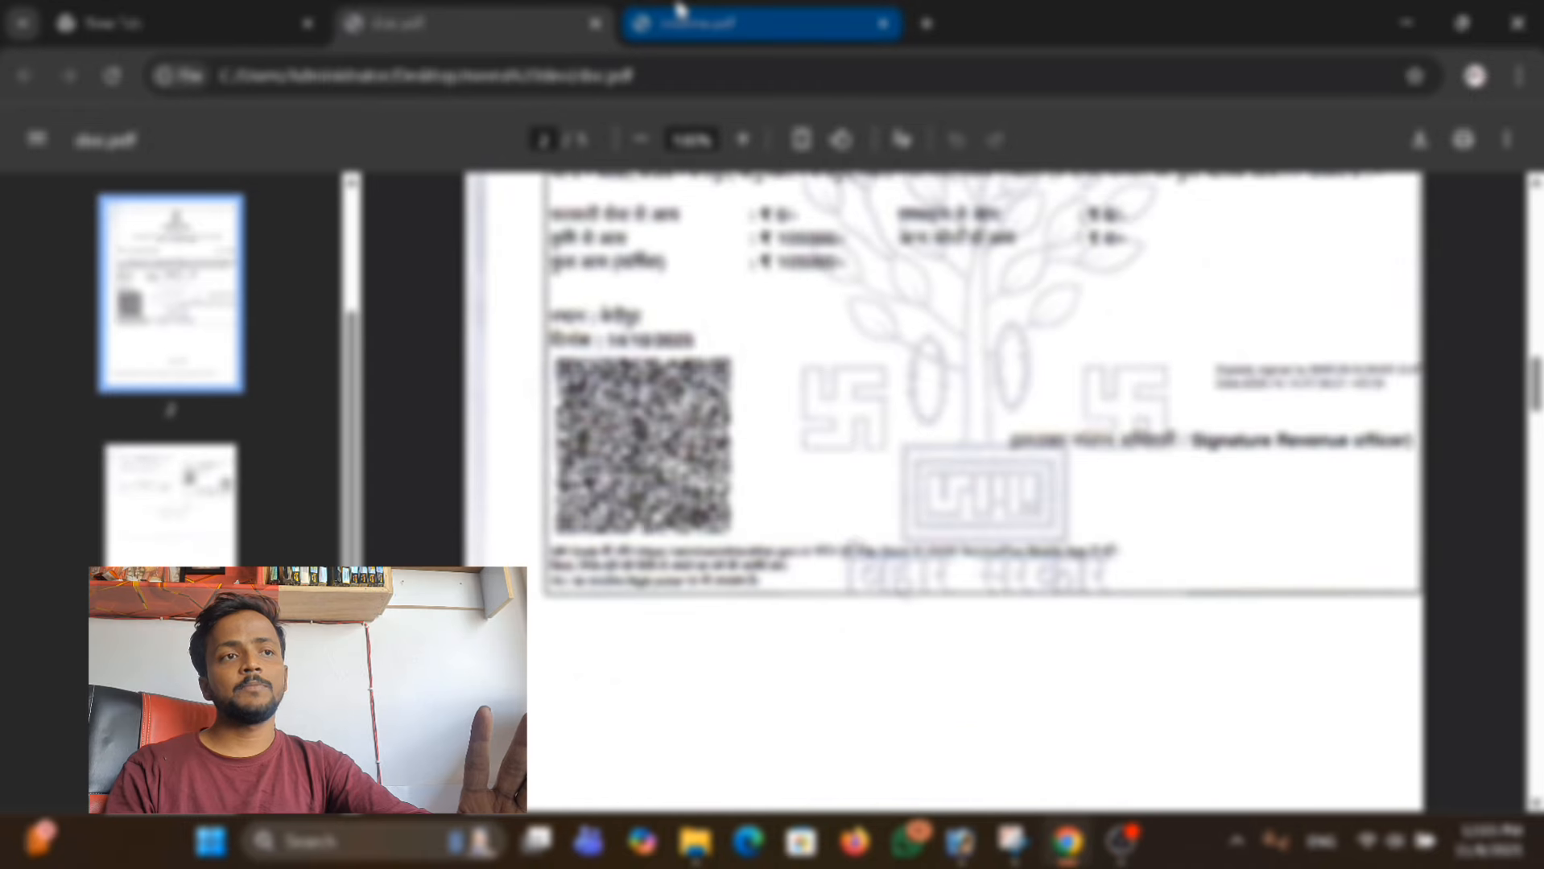
pyautogui.scroll(-3, 781, 324)
pyautogui.scroll(6, 781, 325)
# Return to the document folder, open the couple's joint photo for a check and close the viewer.
pyautogui.click(1411, 15)
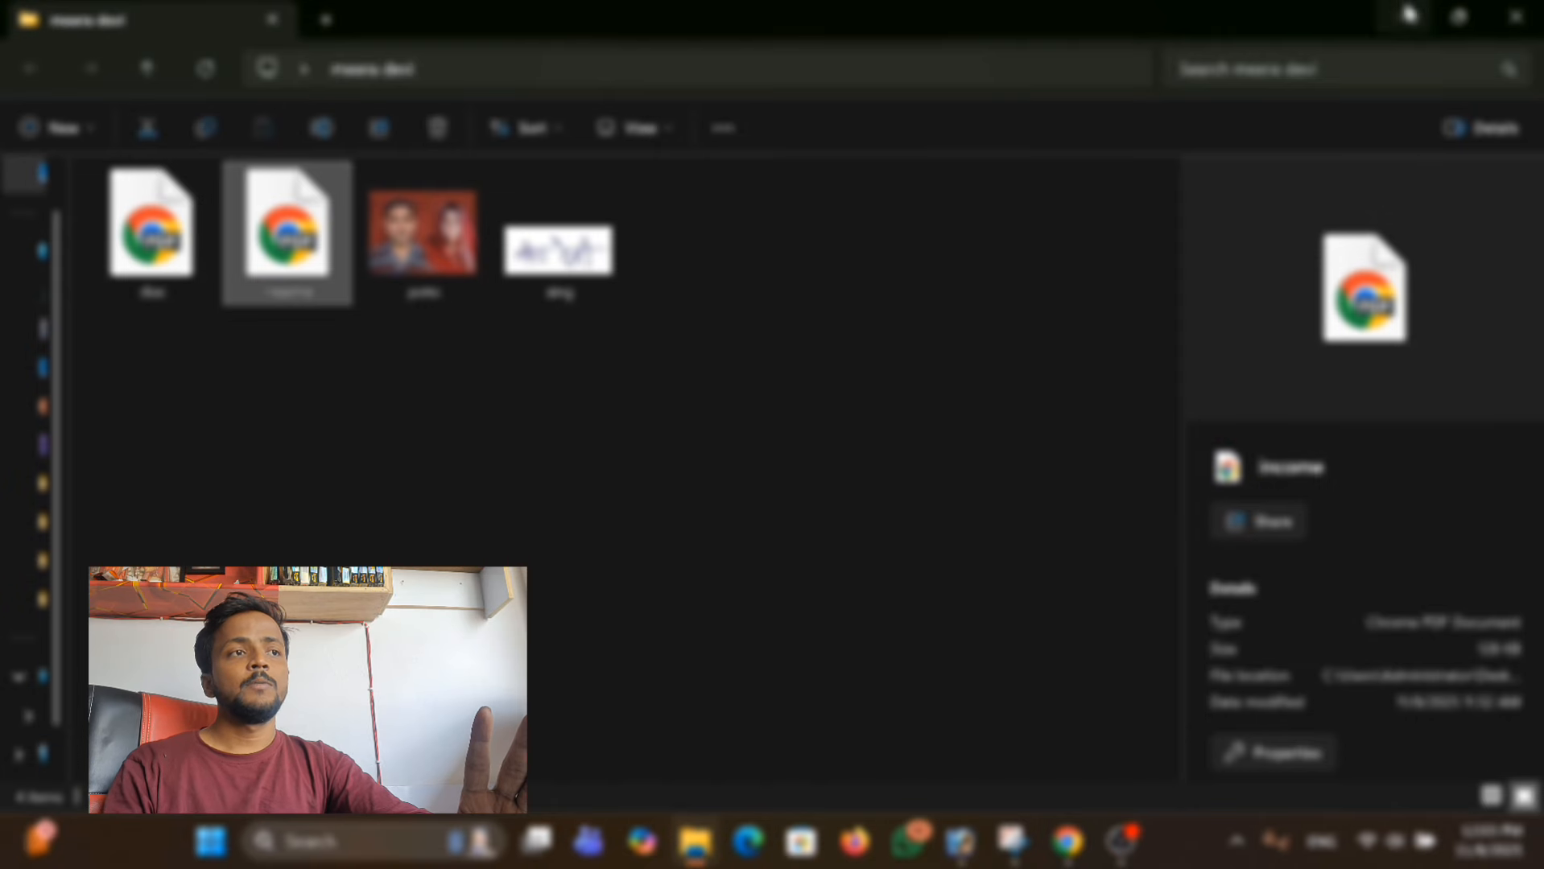
pyautogui.click(411, 248)
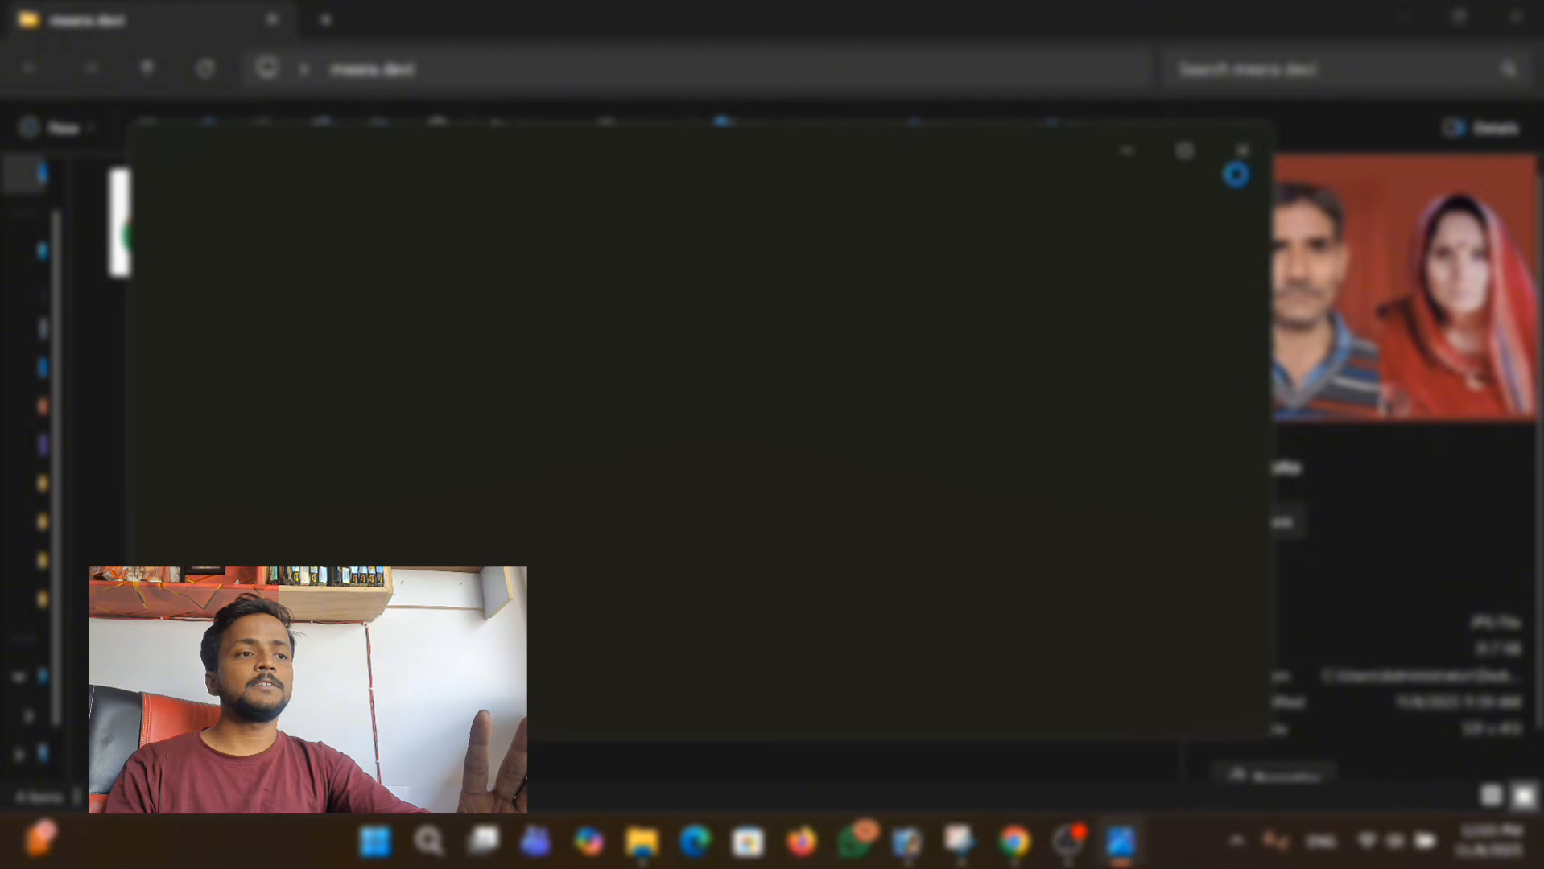
pyautogui.click(1244, 151)
# Switch back to Chrome, search Google for "rc apply", open the Bihar RCMS Portal result and dismiss the translation prompt.
pyautogui.click(1065, 841)
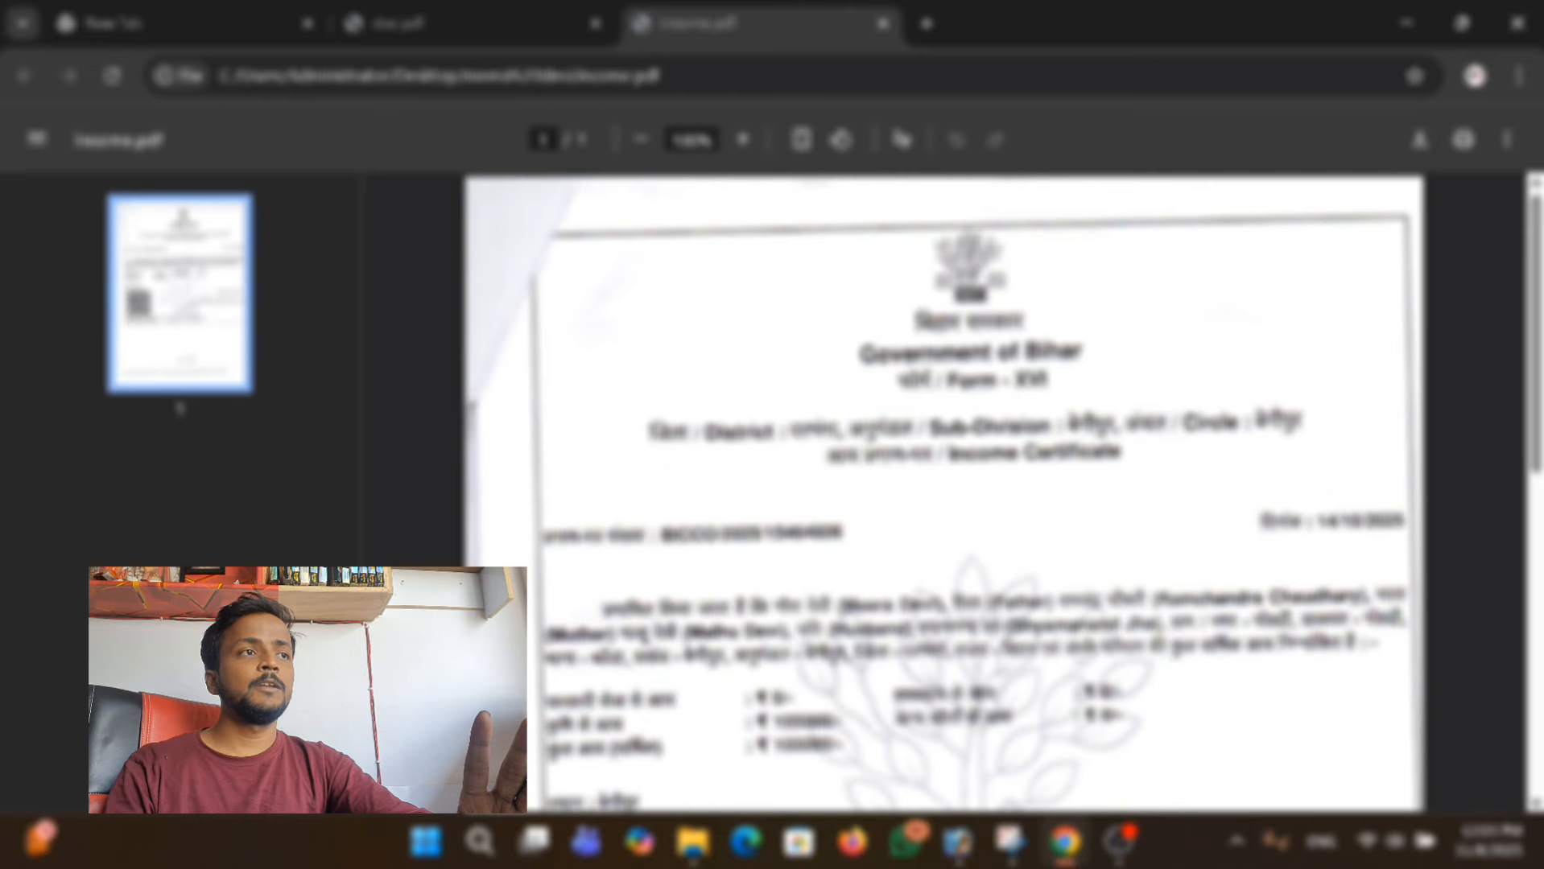
pyautogui.click(177, 17)
pyautogui.click(724, 493)
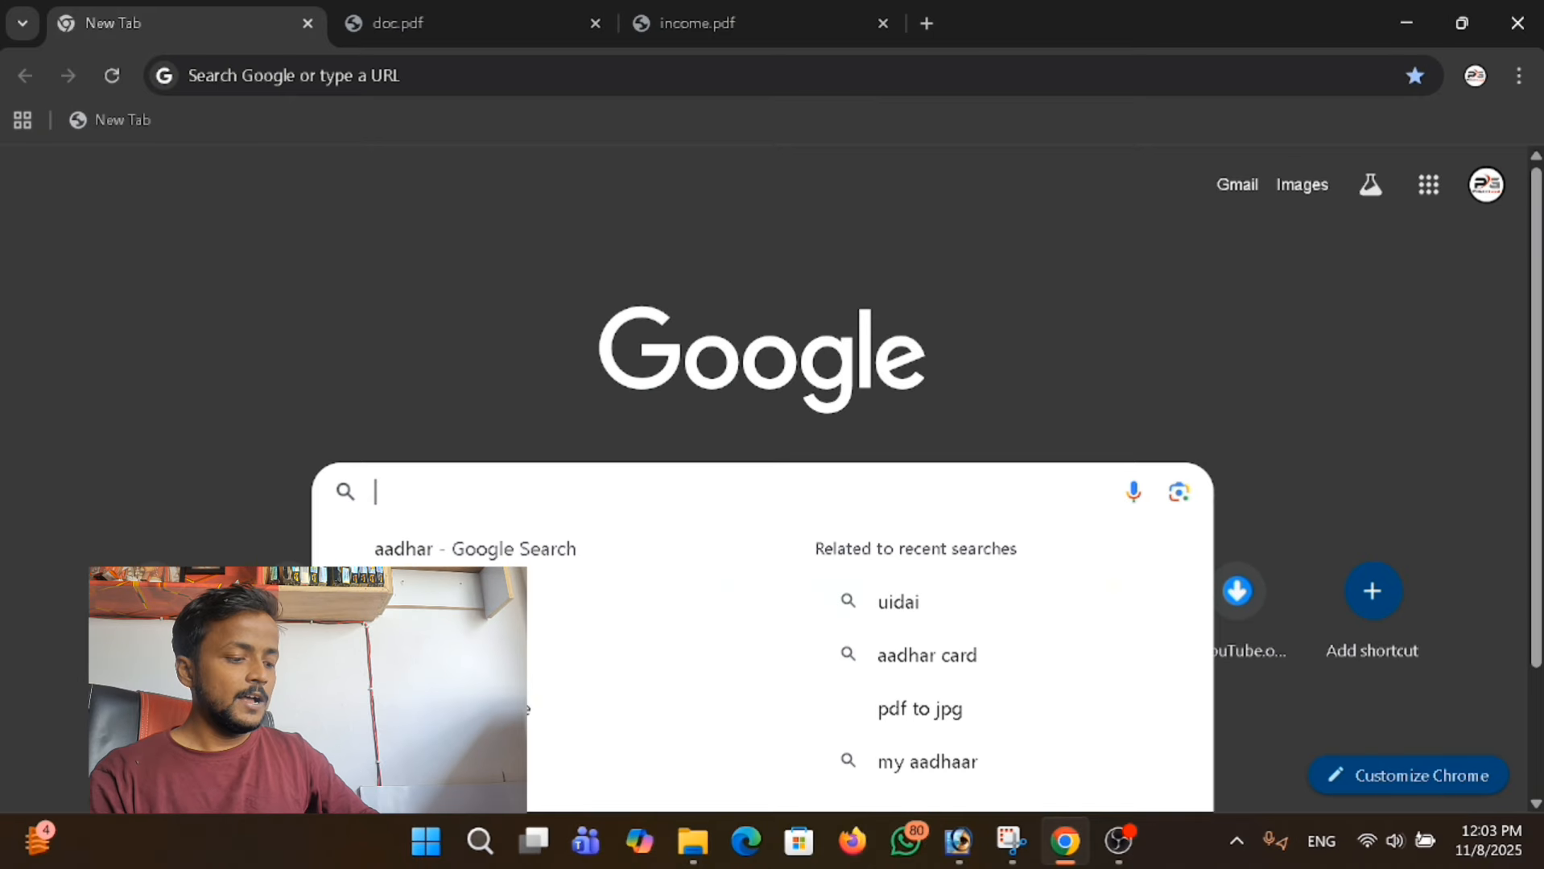
pyautogui.write('rc')
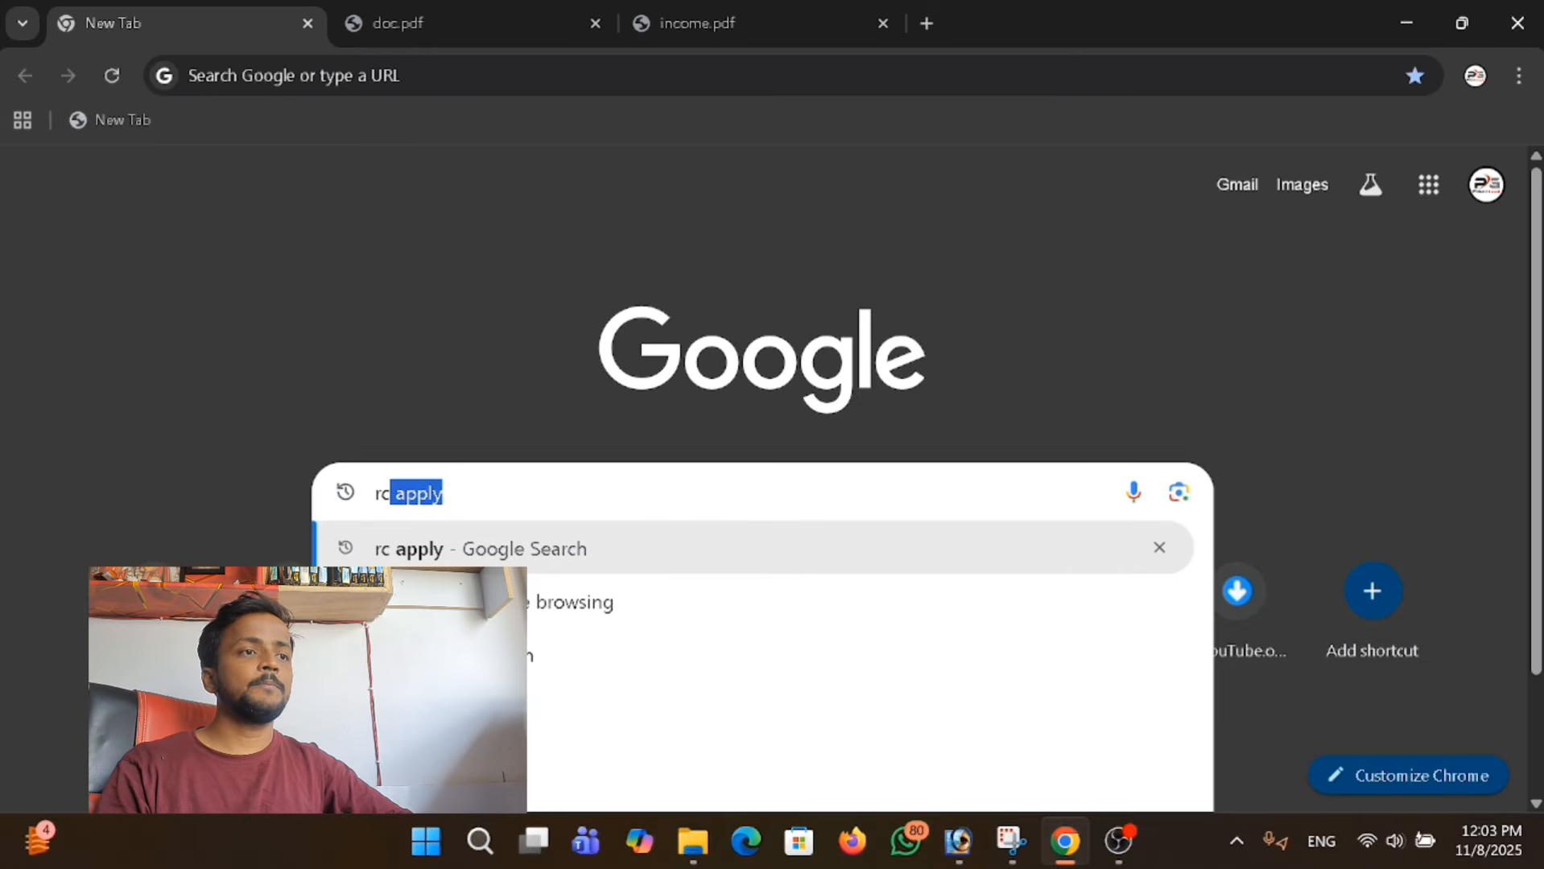
pyautogui.click(591, 551)
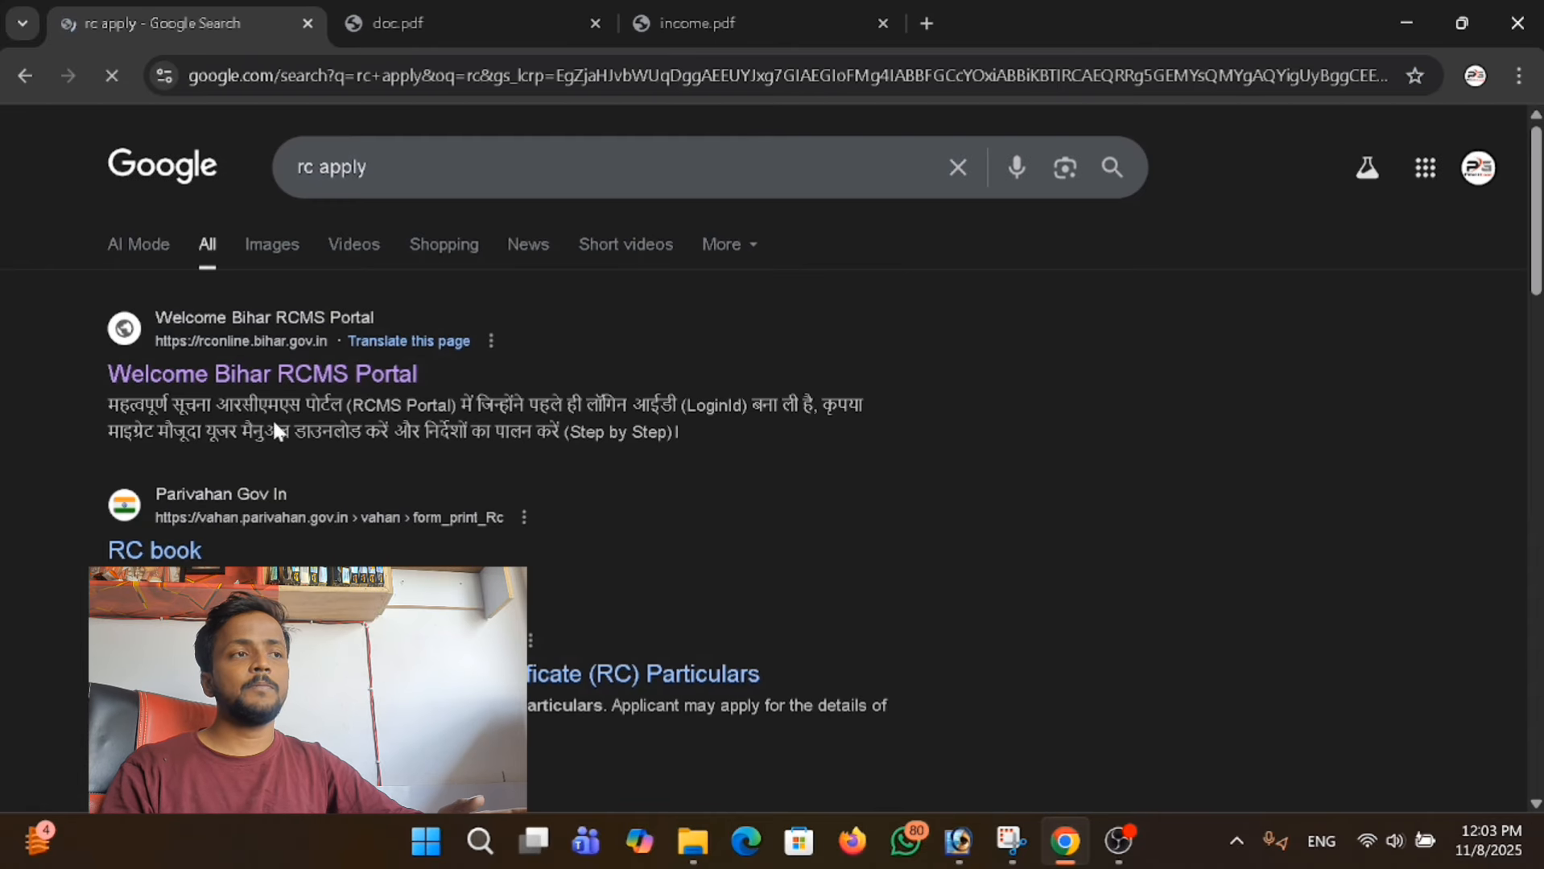
pyautogui.click(174, 377)
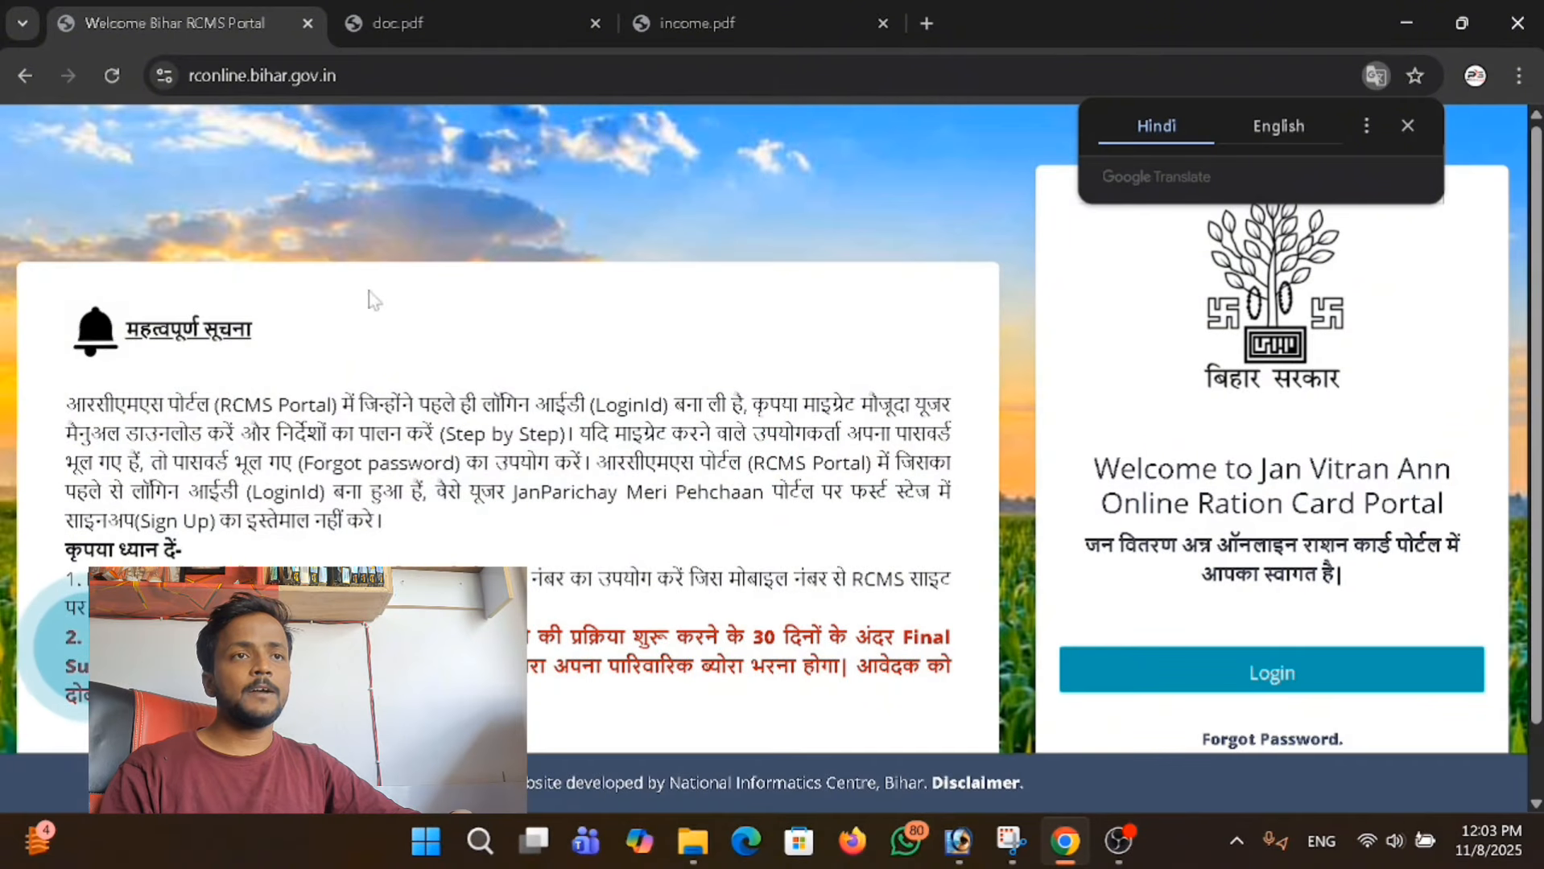
pyautogui.click(1407, 126)
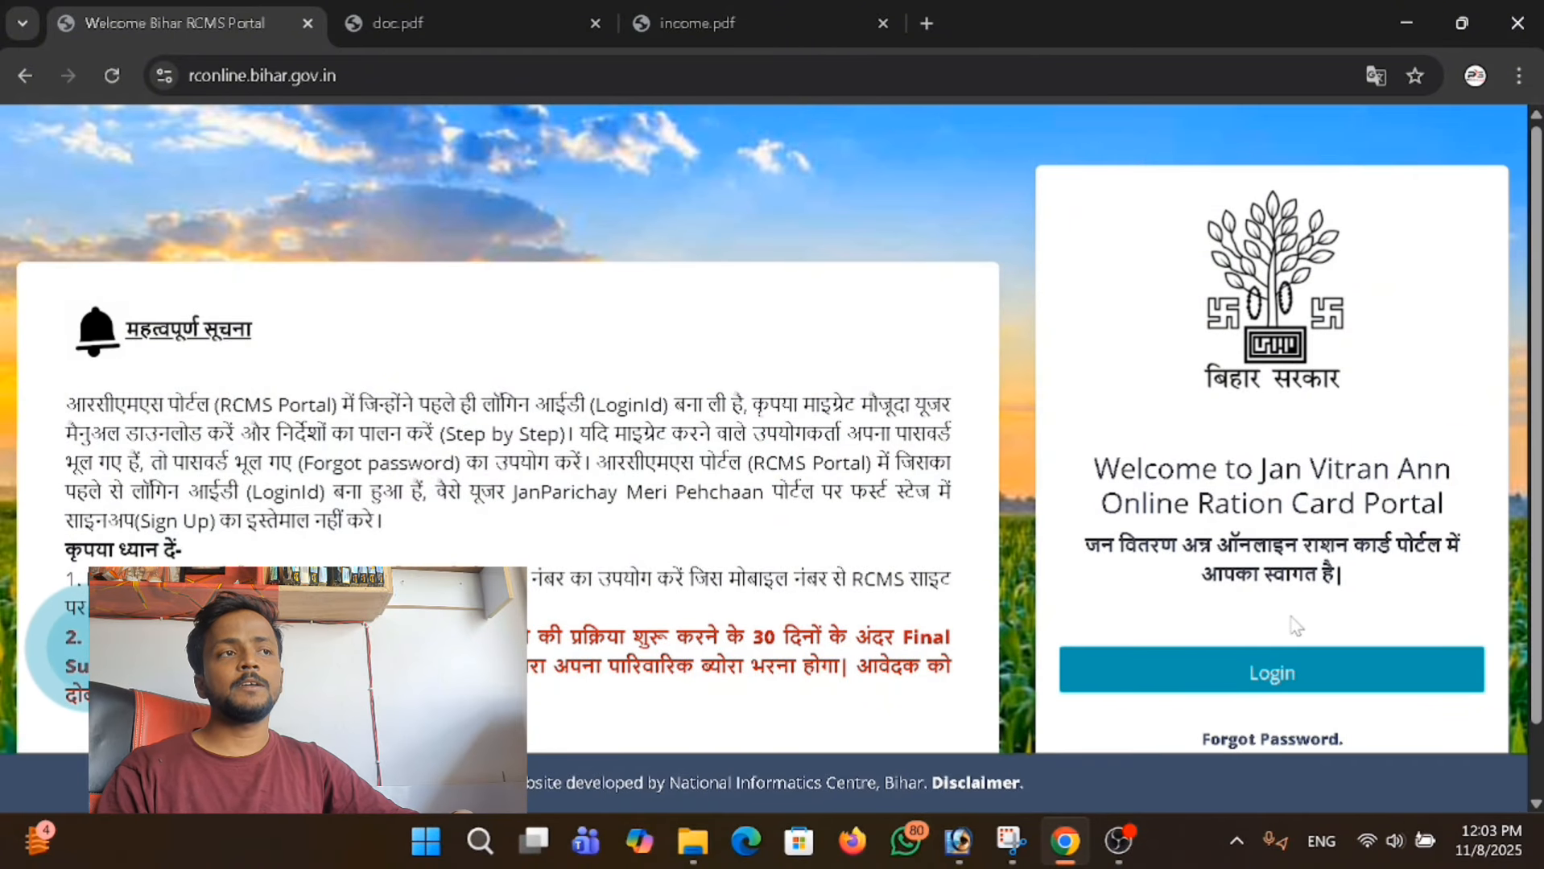
# Go to the portal's login and open the new-user sign-up form for MeriPehchaan from the mobile sign-in option.
pyautogui.click(1288, 670)
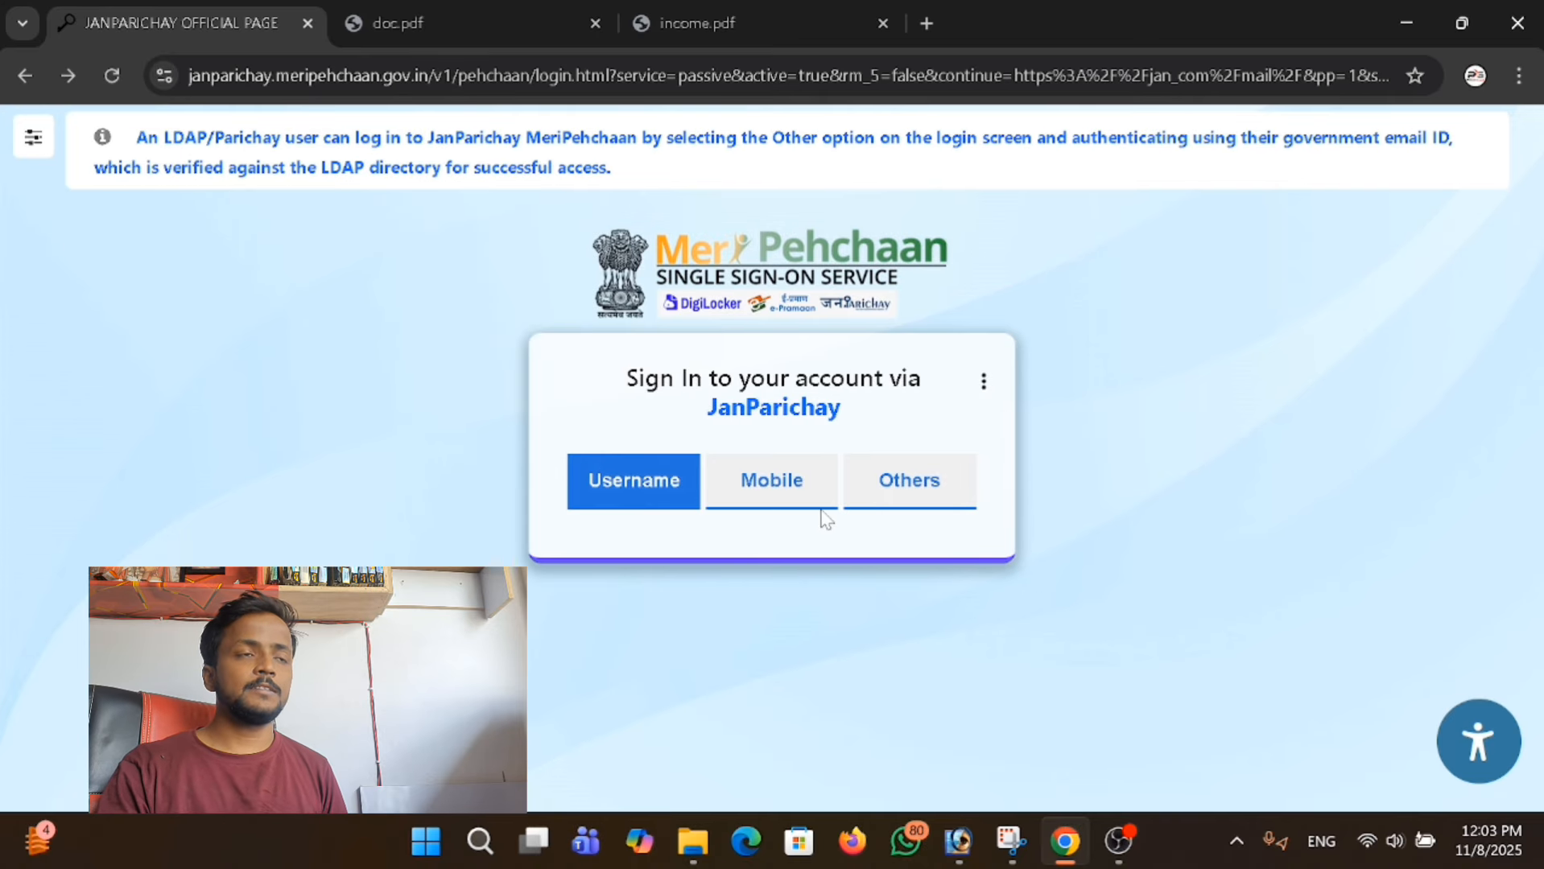
pyautogui.click(785, 499)
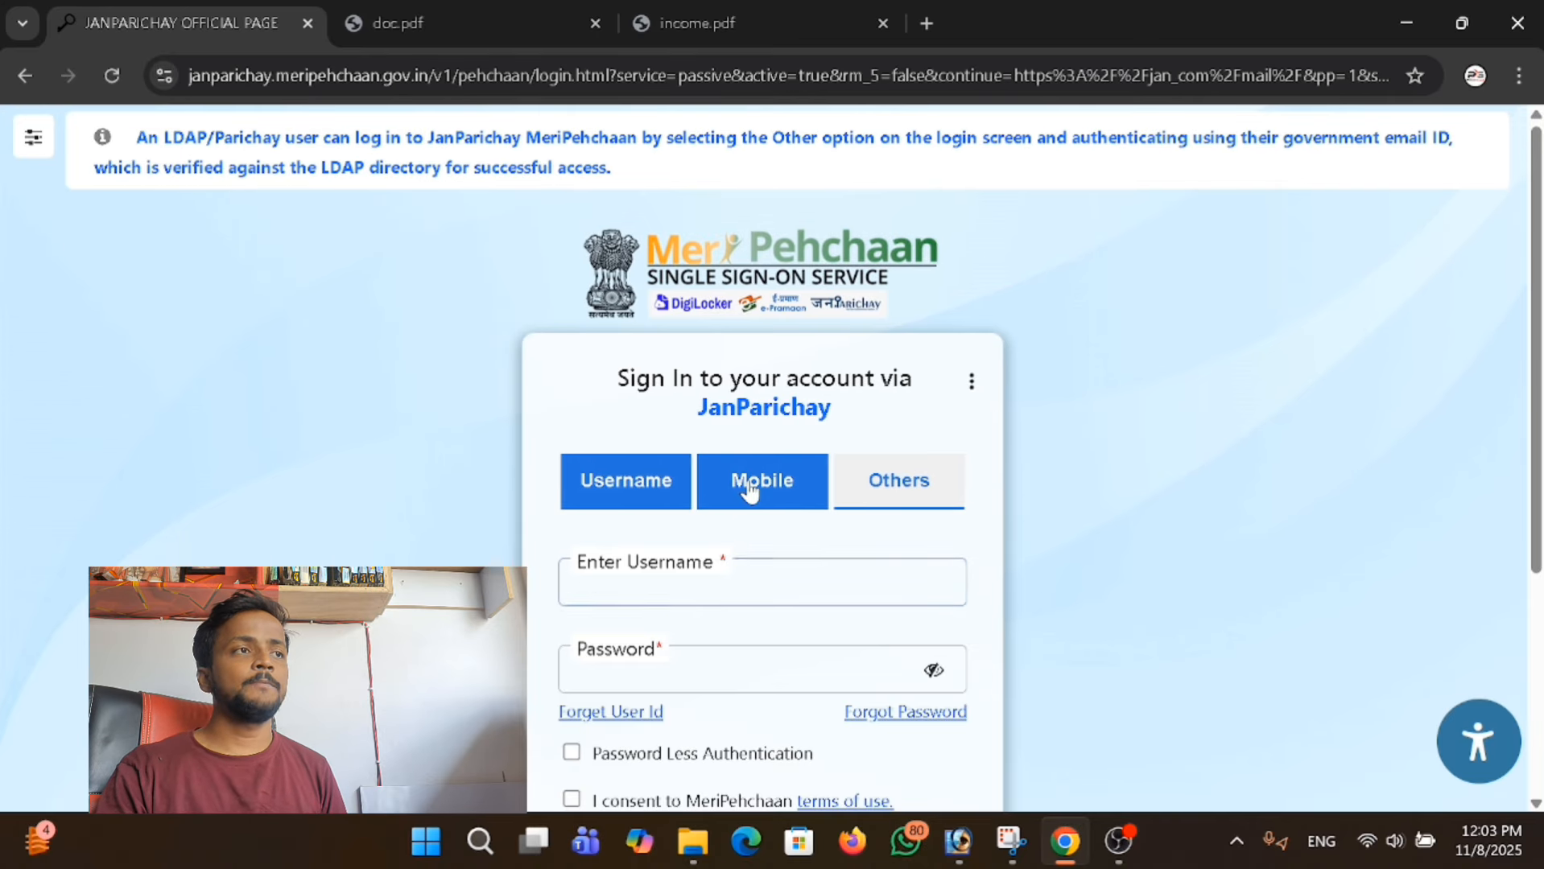
pyautogui.scroll(-3, 805, 515)
pyautogui.scroll(2, 692, 749)
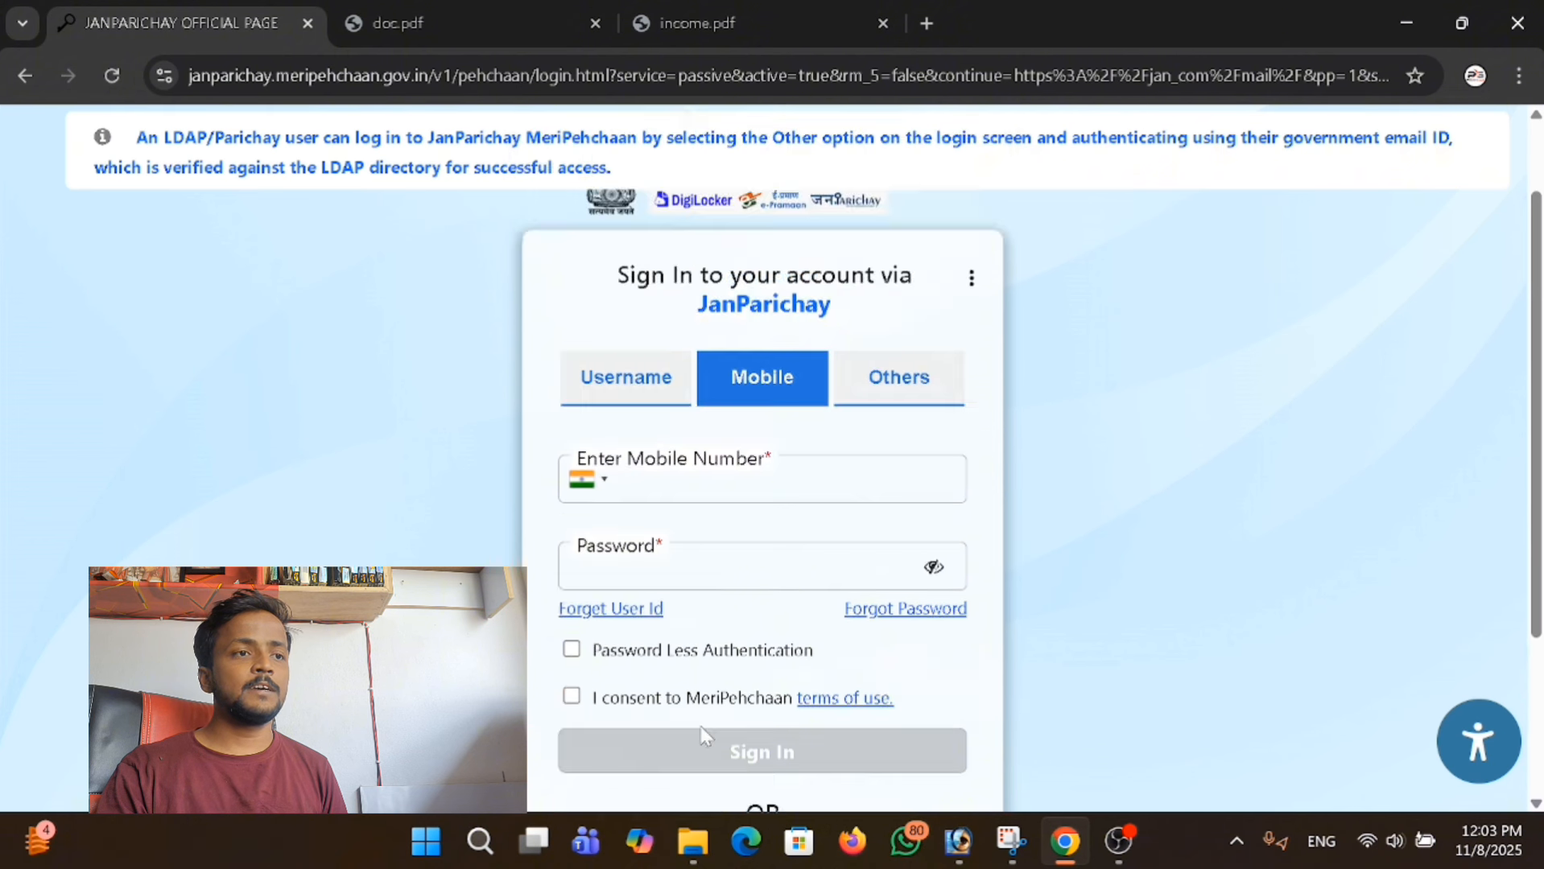
pyautogui.scroll(-3, 709, 737)
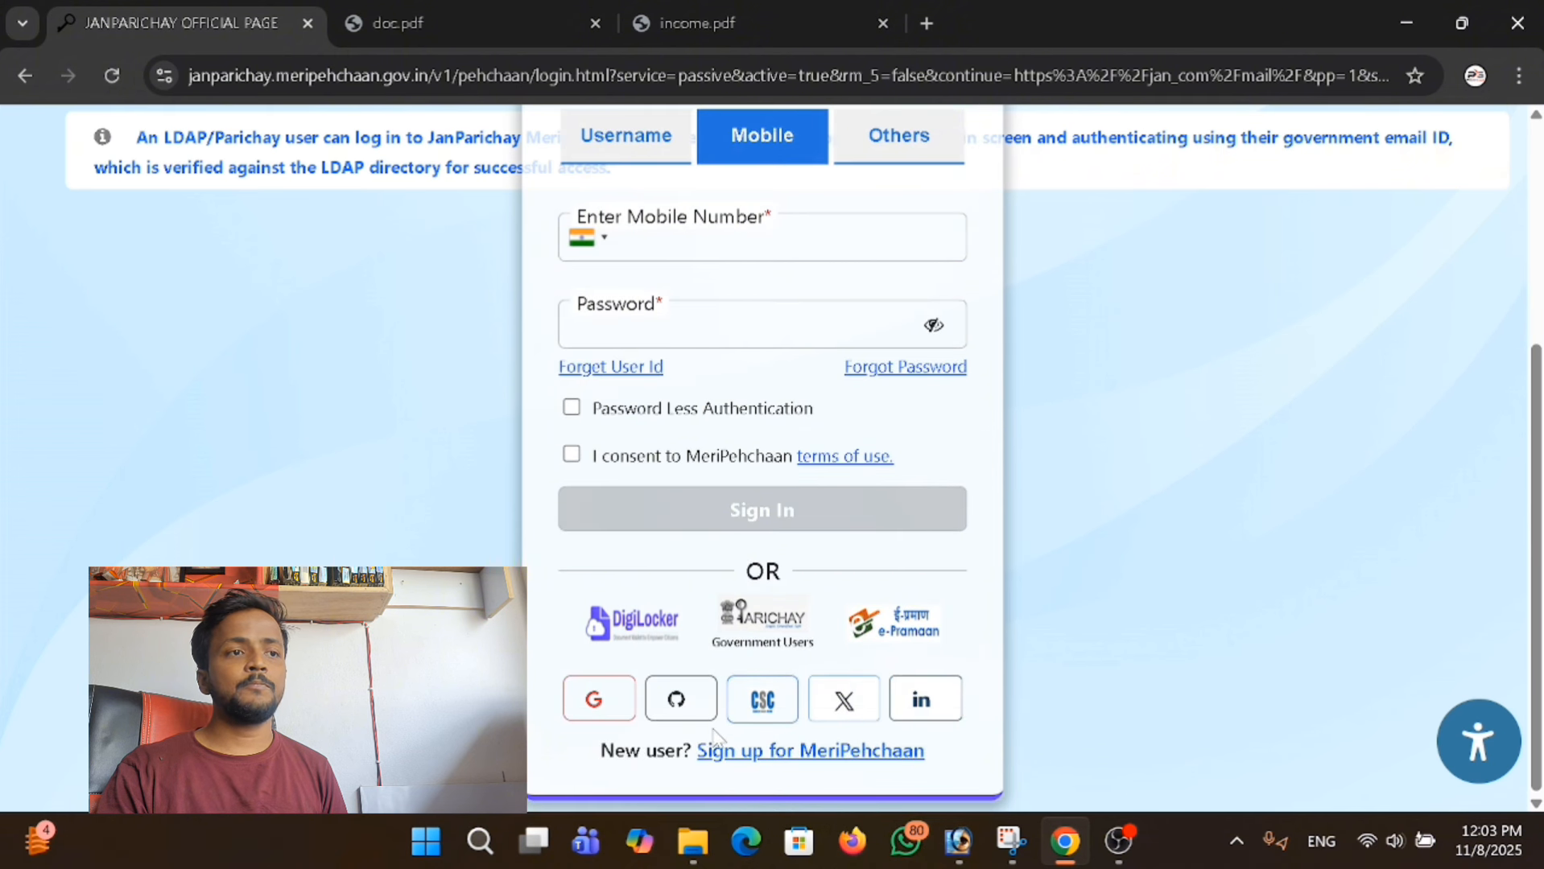
pyautogui.click(822, 753)
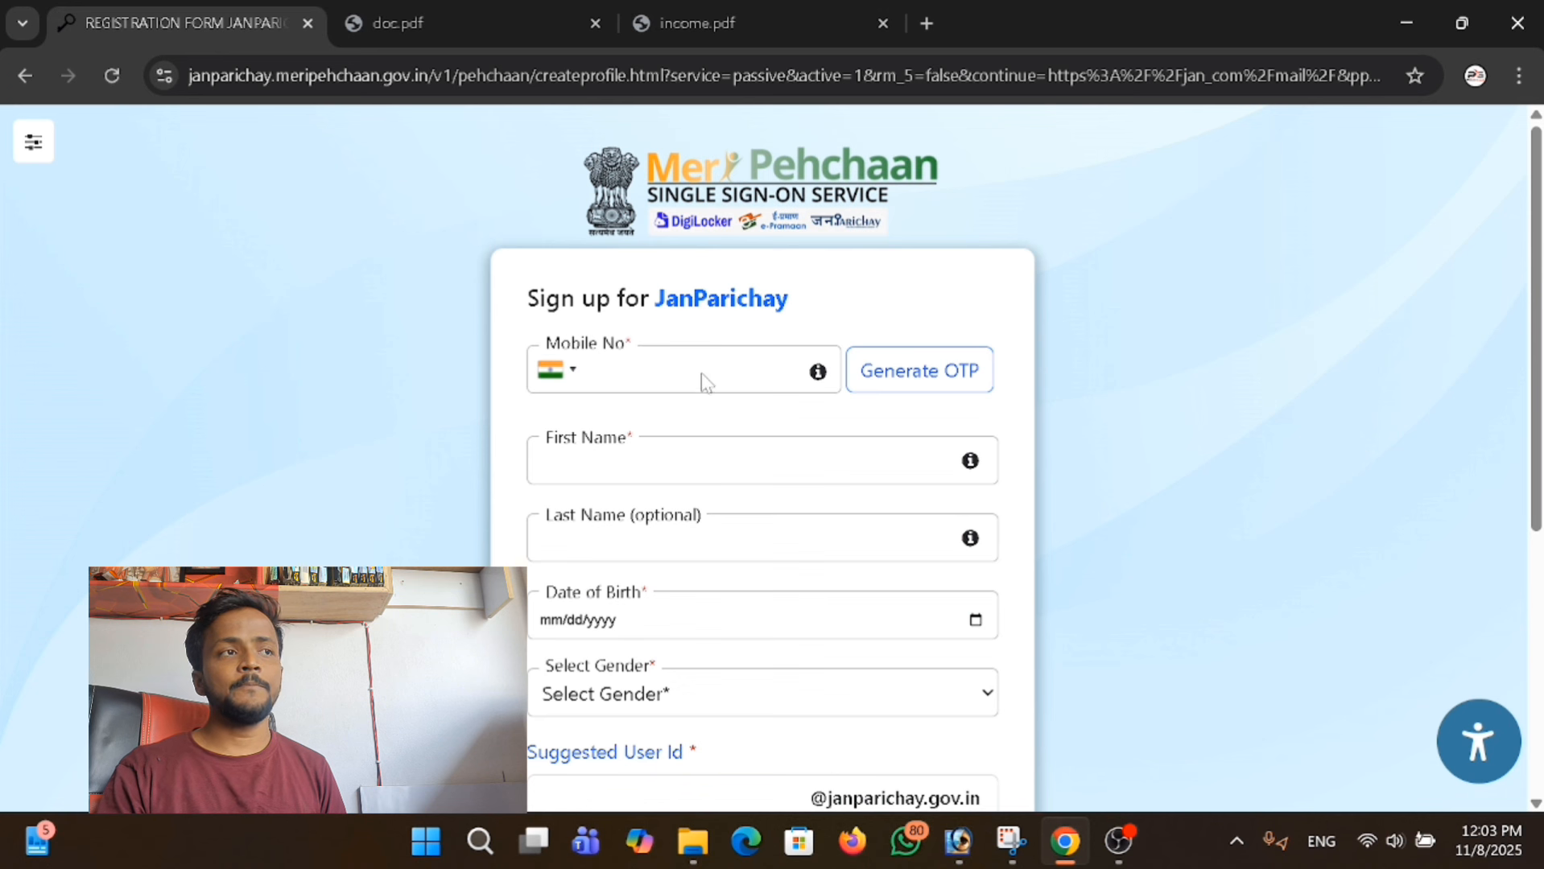
# Request an OTP for the applicant's mobile number and fill in her first and last name on the sign-up form.
pyautogui.click(662, 386)
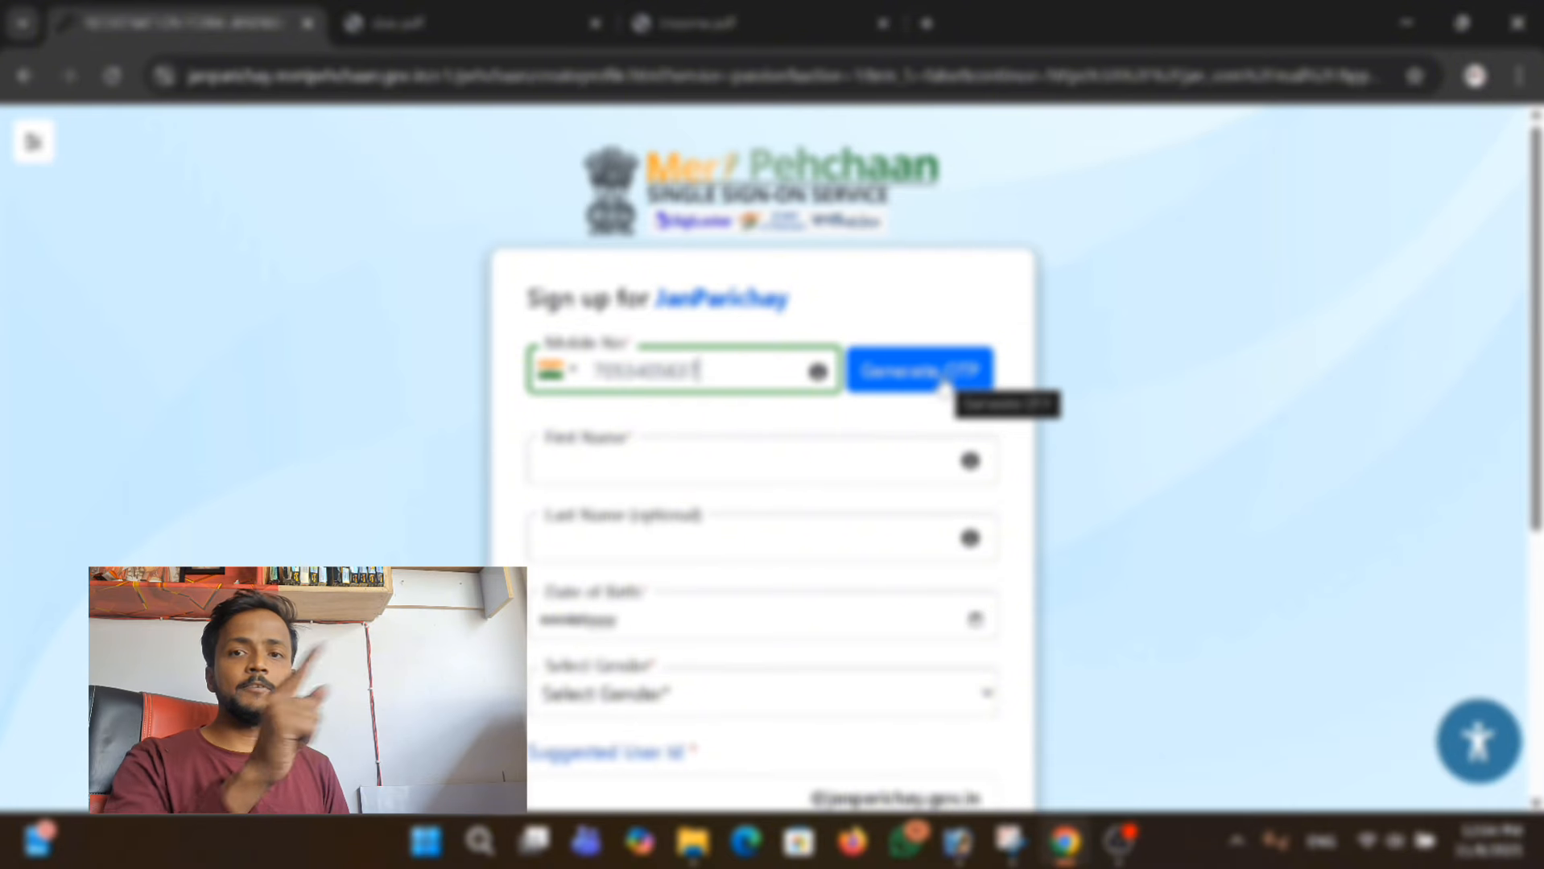
pyautogui.click(942, 385)
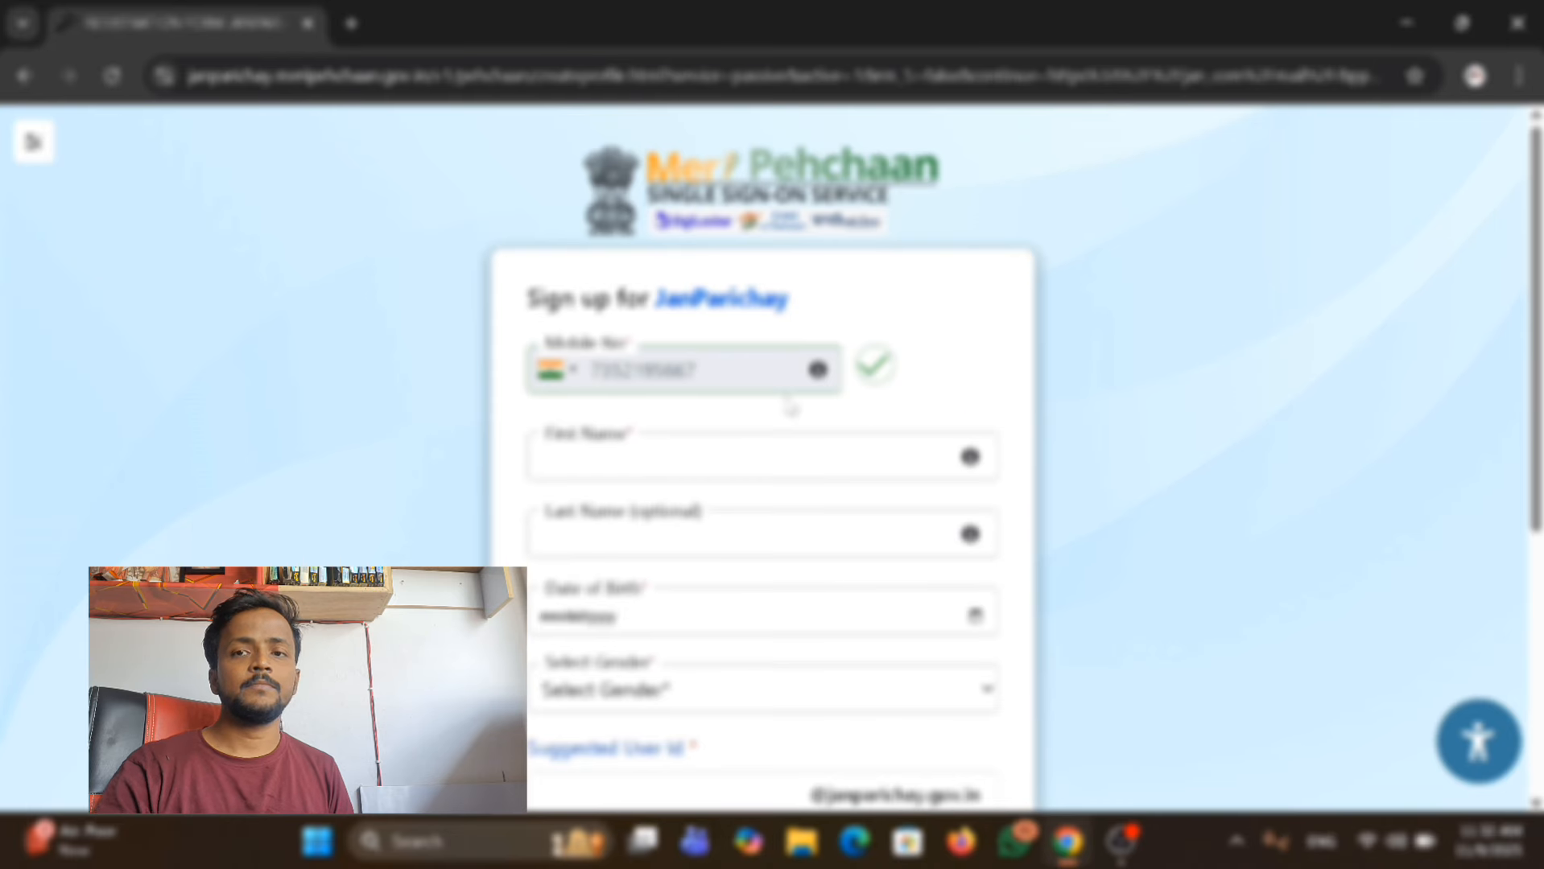
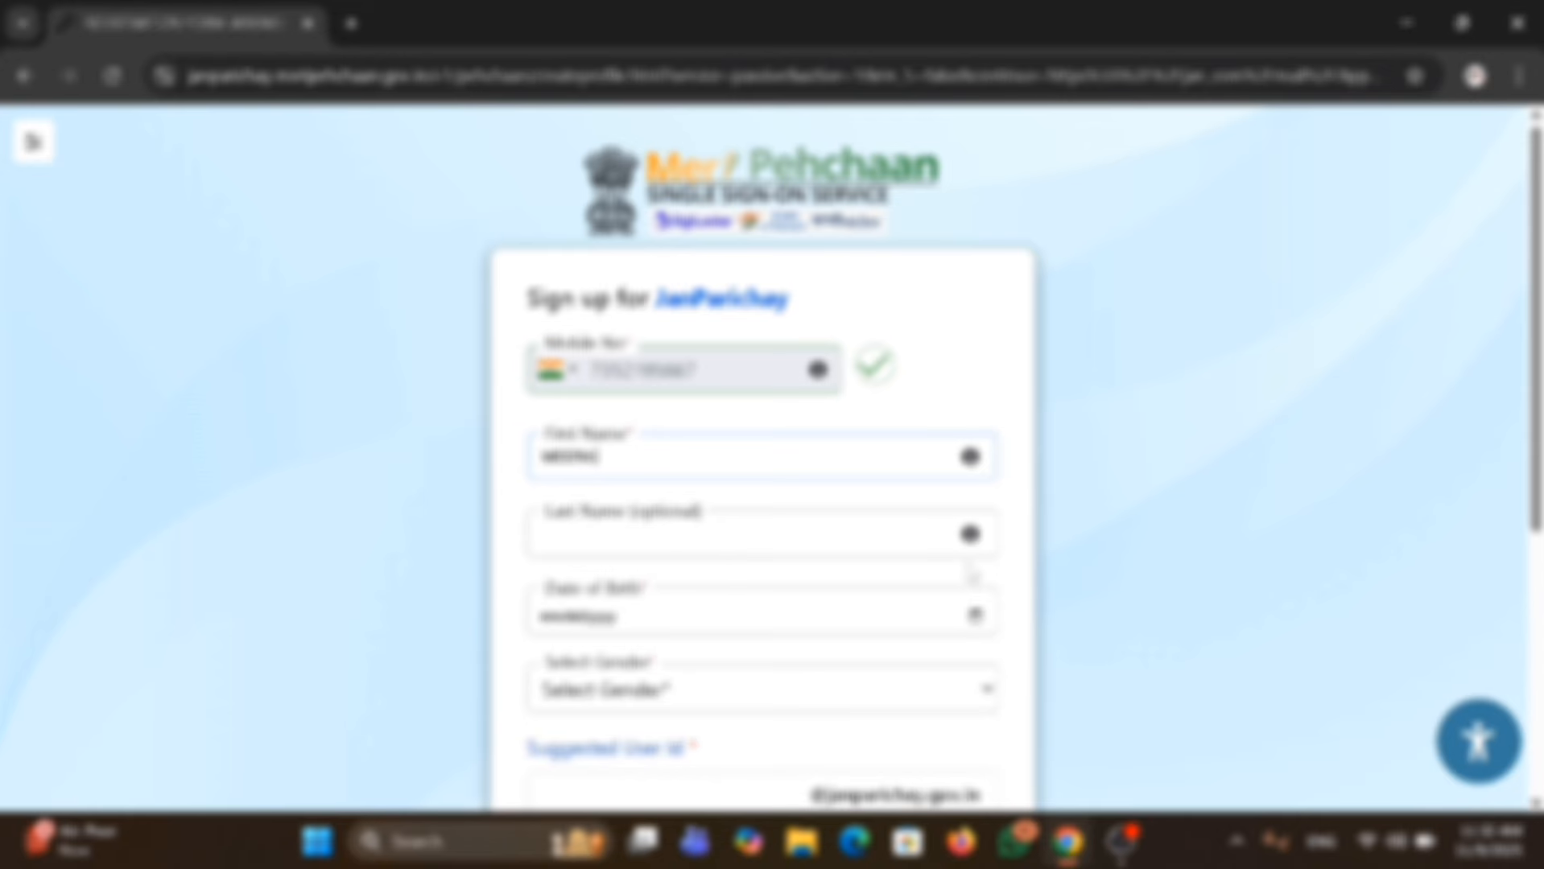
pyautogui.press('Tab')
# Enter the applicant's date of birth and set the gender to Female.
pyautogui.scroll(-1, 561, 502)
pyautogui.click(557, 496)
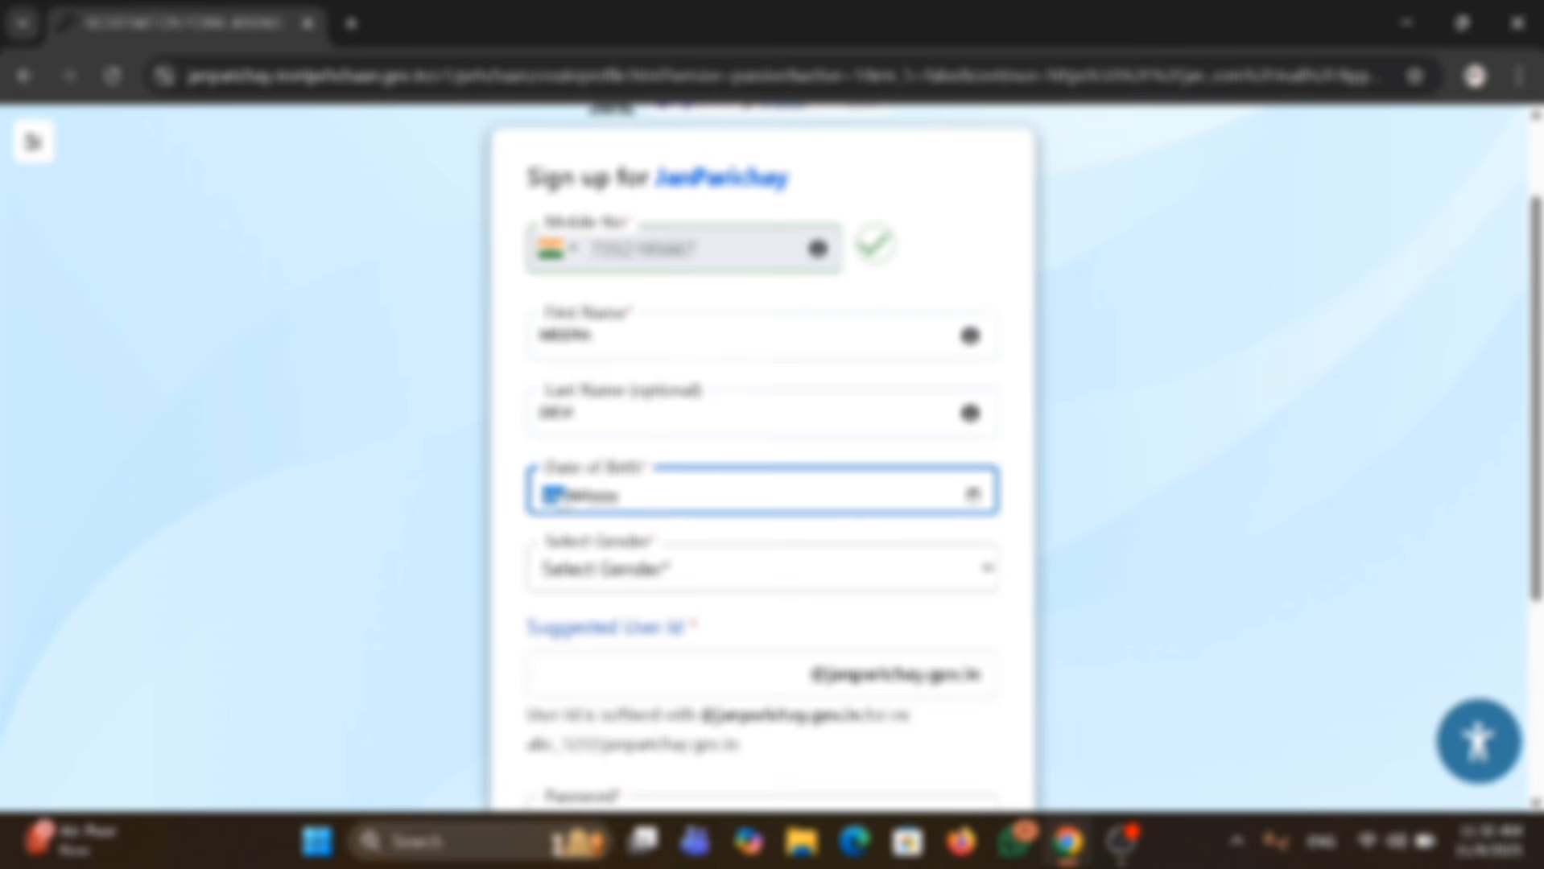
pyautogui.write('01/01')
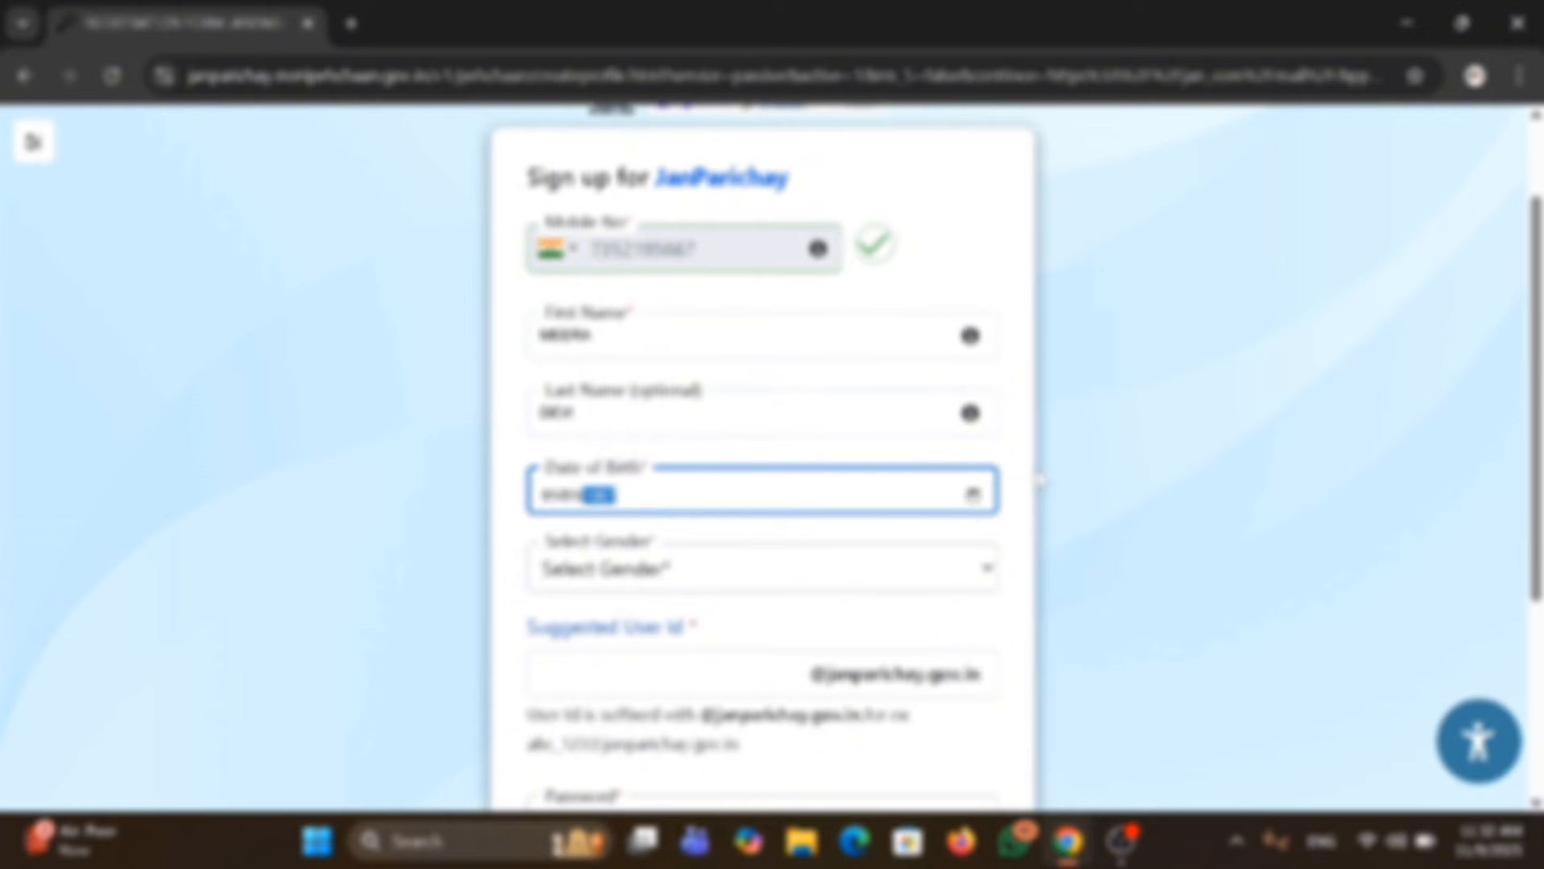
pyautogui.click(974, 494)
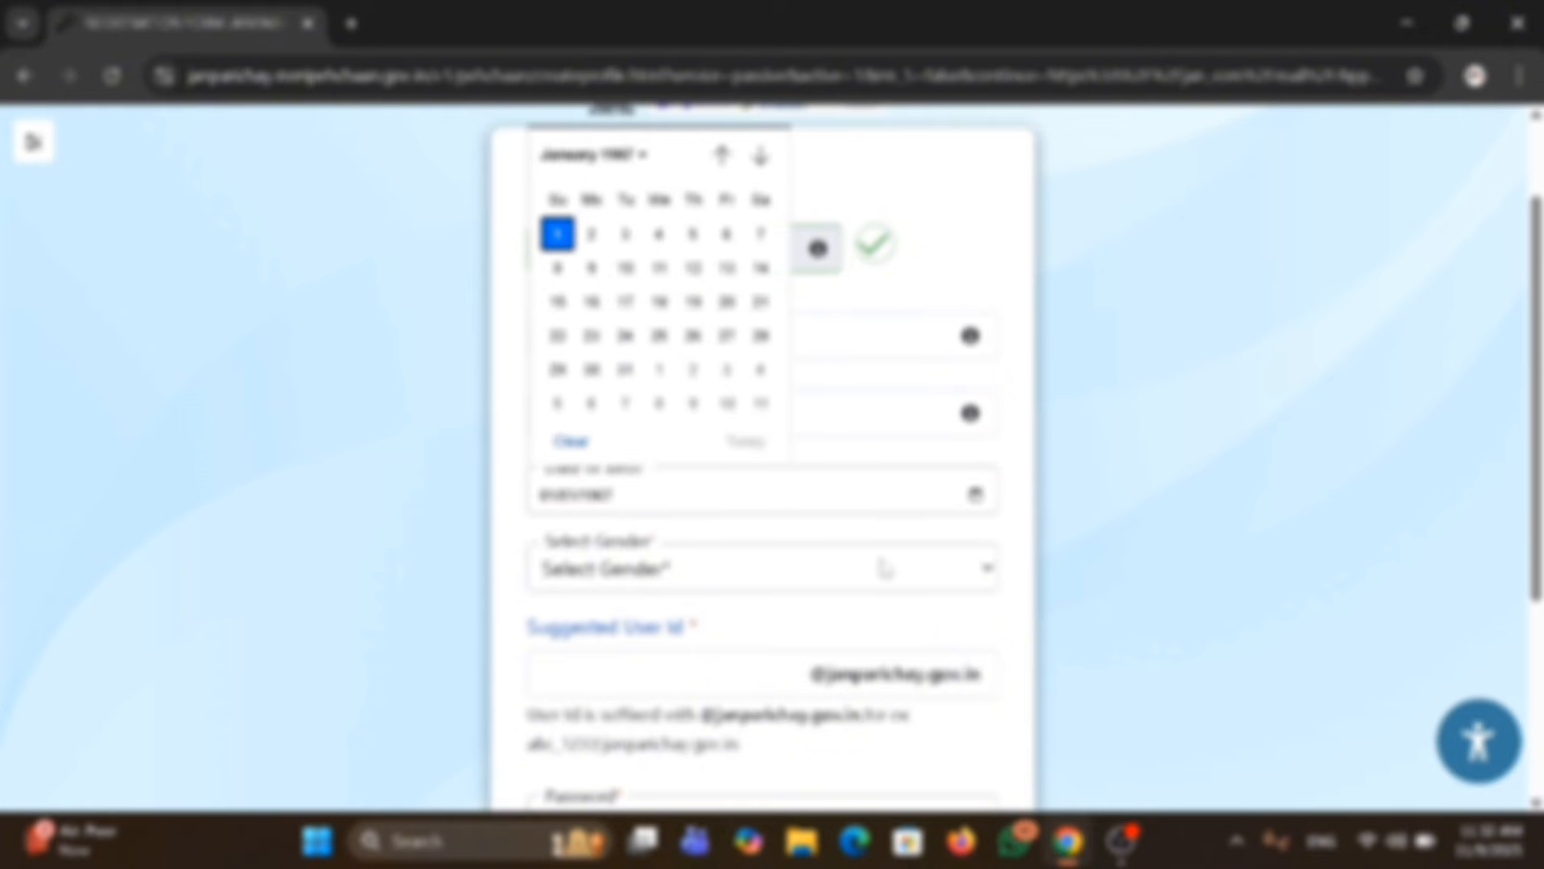
pyautogui.scroll(-3, 1089, 483)
pyautogui.click(820, 328)
pyautogui.click(744, 438)
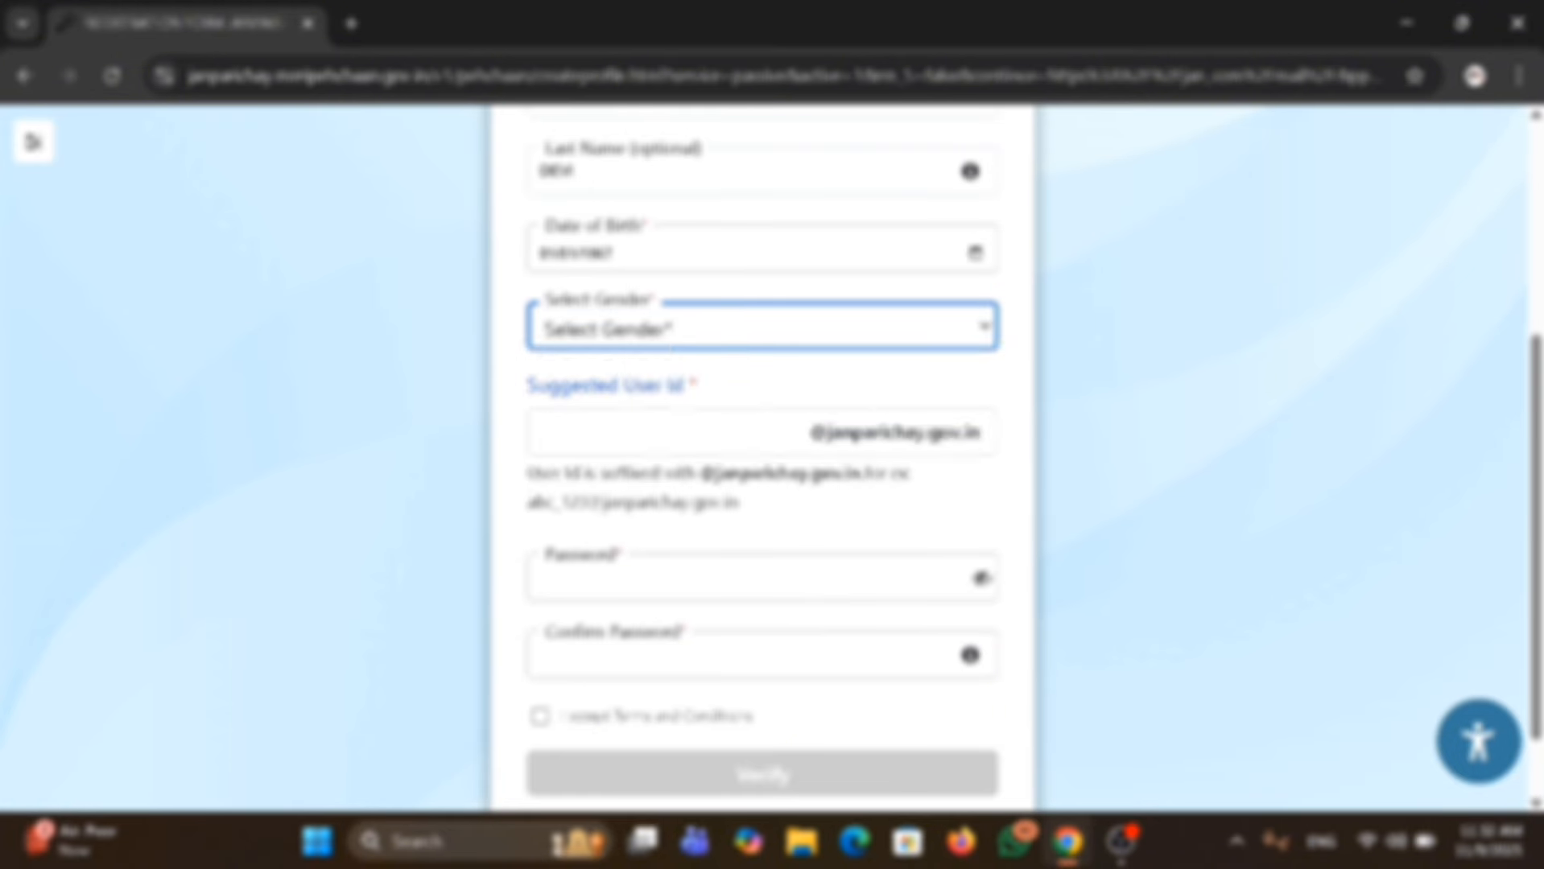
# Fill in the suggested user ID, then enter the account password and confirm it.
pyautogui.click(708, 435)
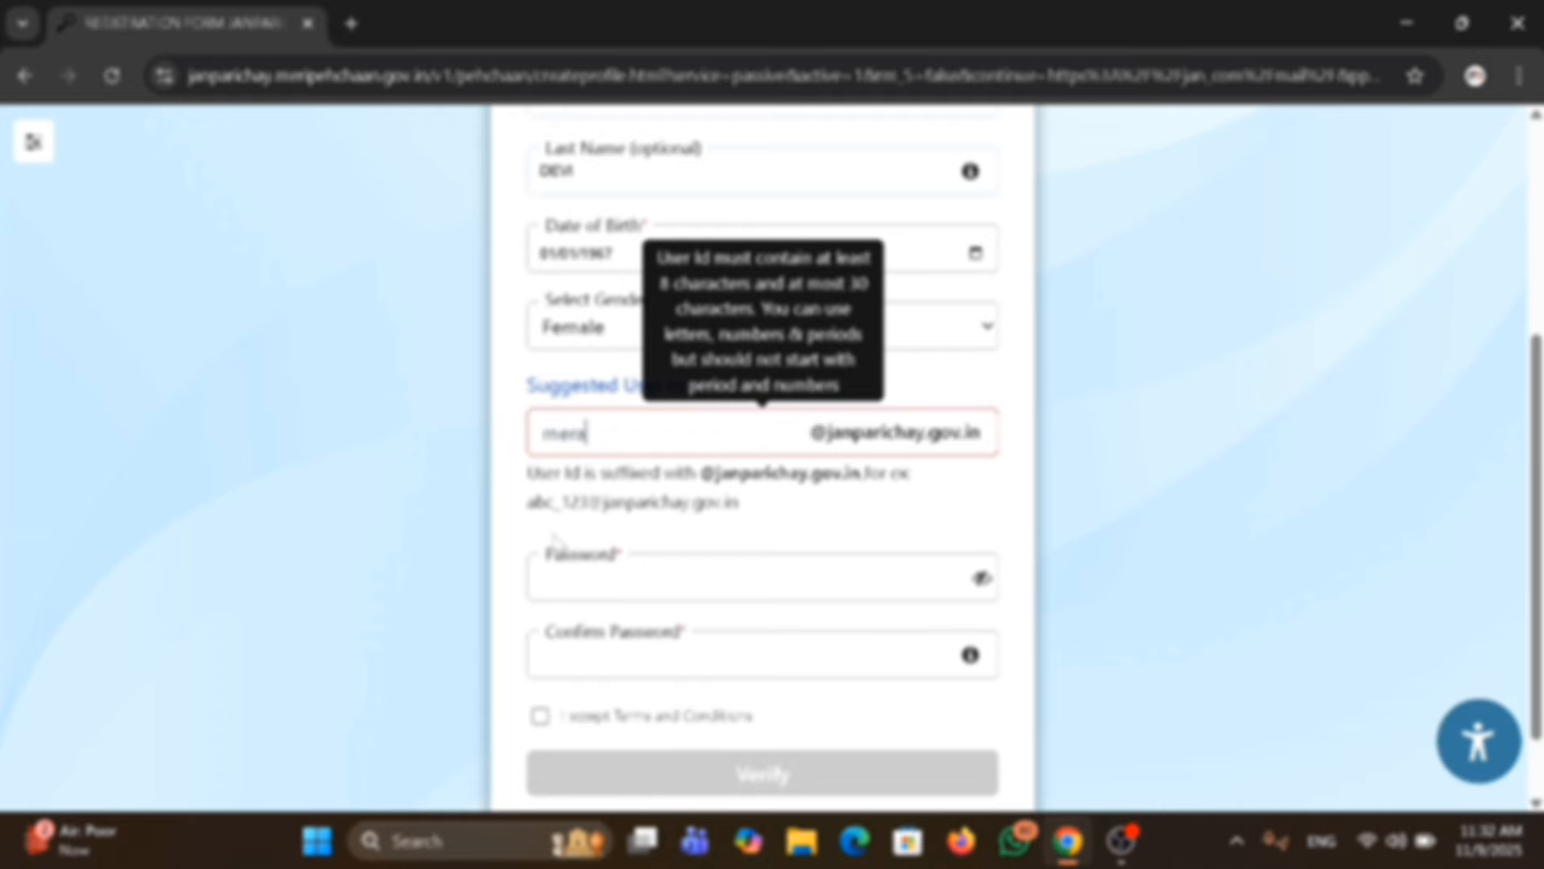
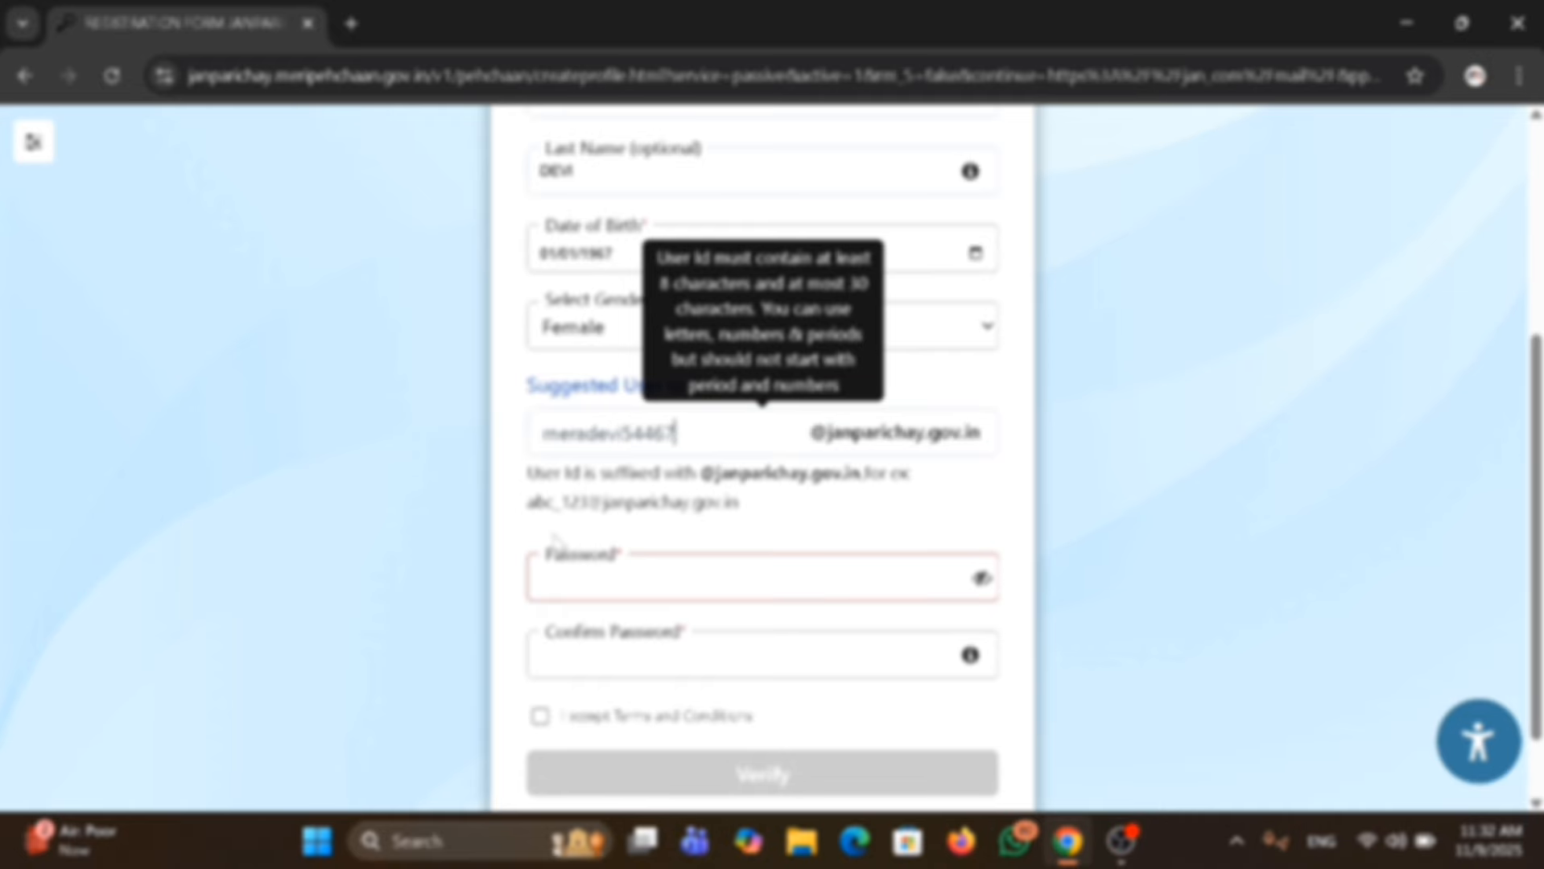
pyautogui.click(606, 586)
pyautogui.write('••••••')
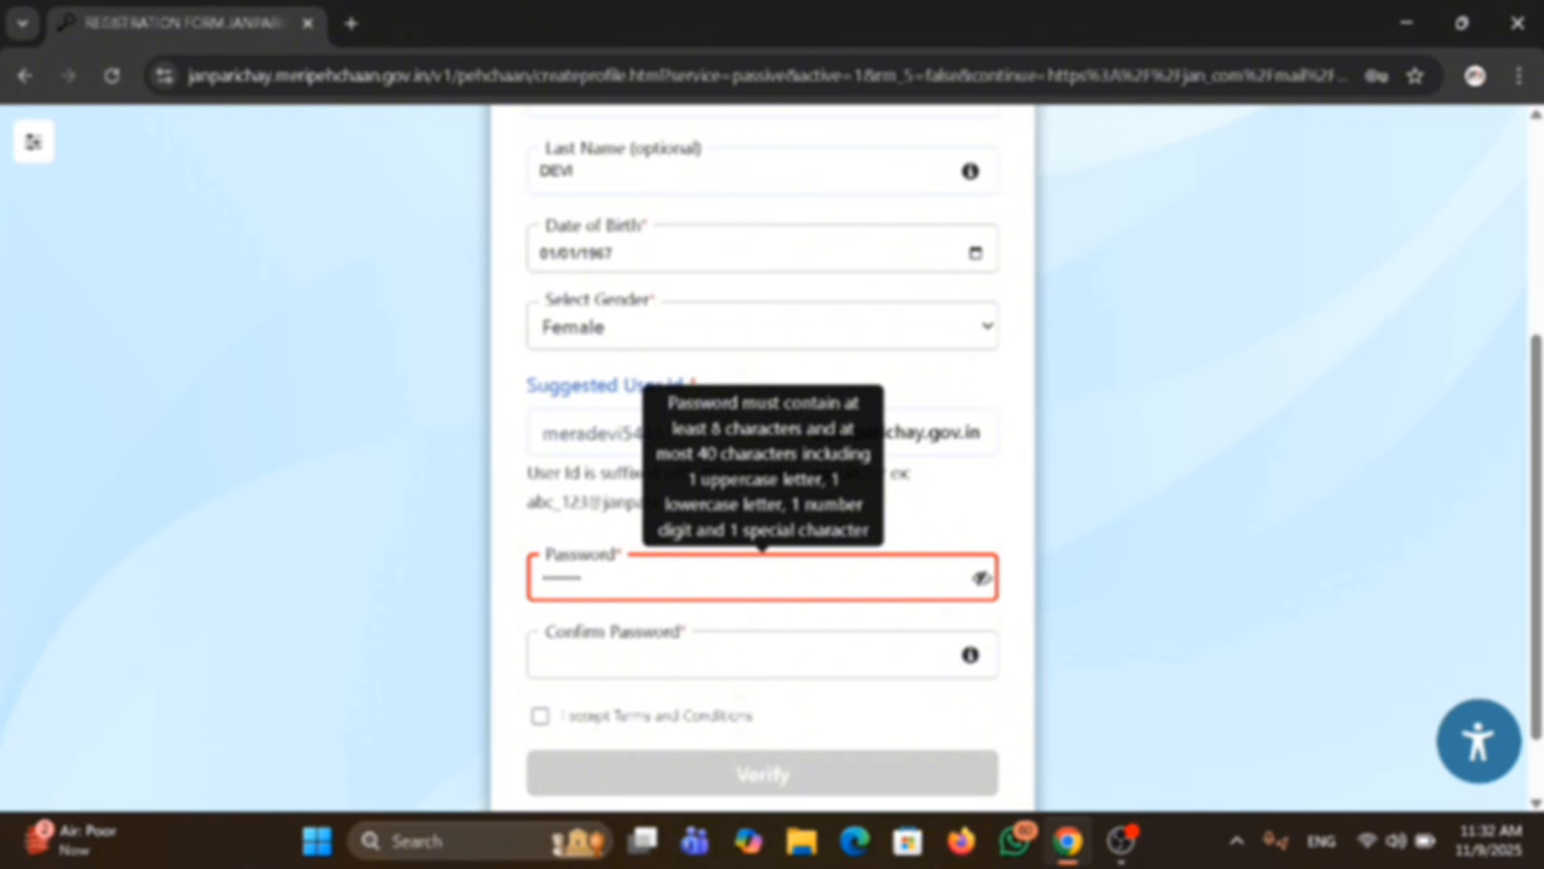
pyautogui.write('•')
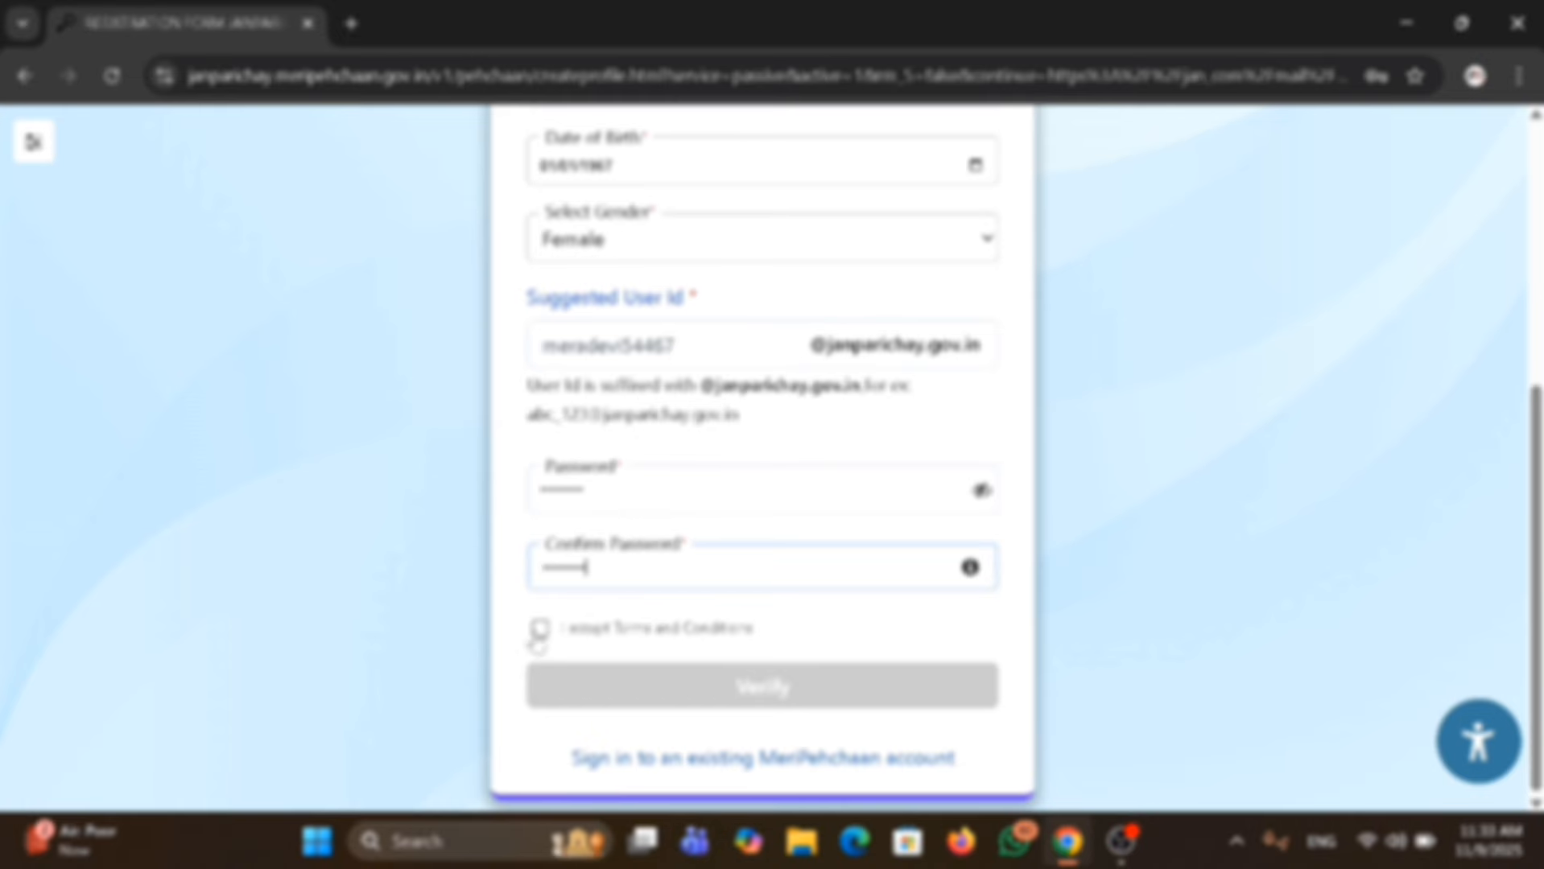
# Accept the terms and verify the JanParichay sign-up, then continue and skip the Aadhaar eKYC for now.
pyautogui.click(538, 632)
pyautogui.click(616, 800)
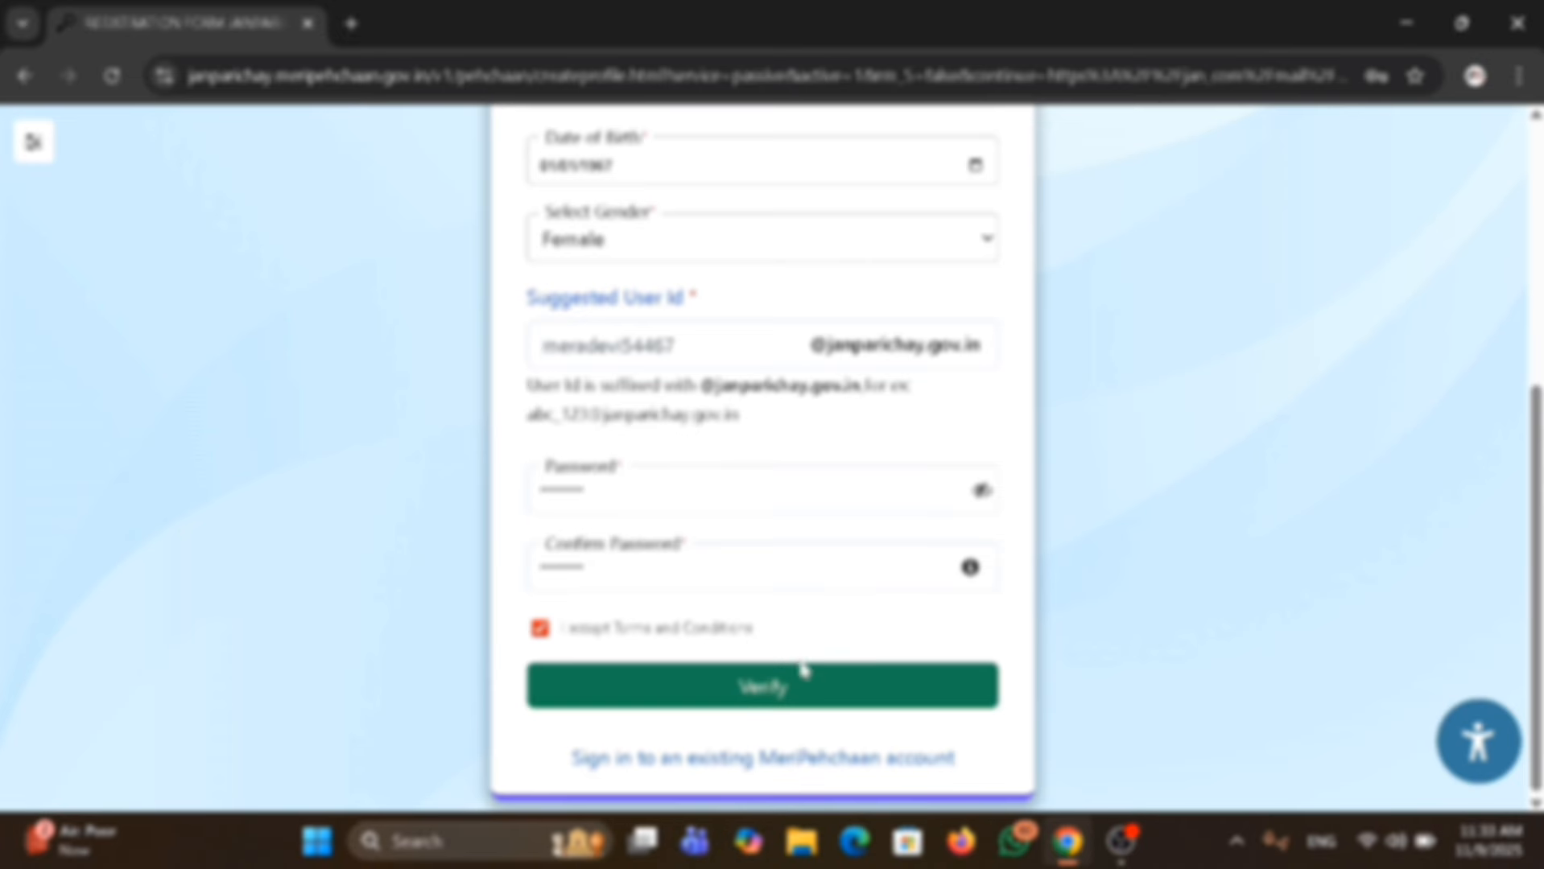
pyautogui.click(847, 682)
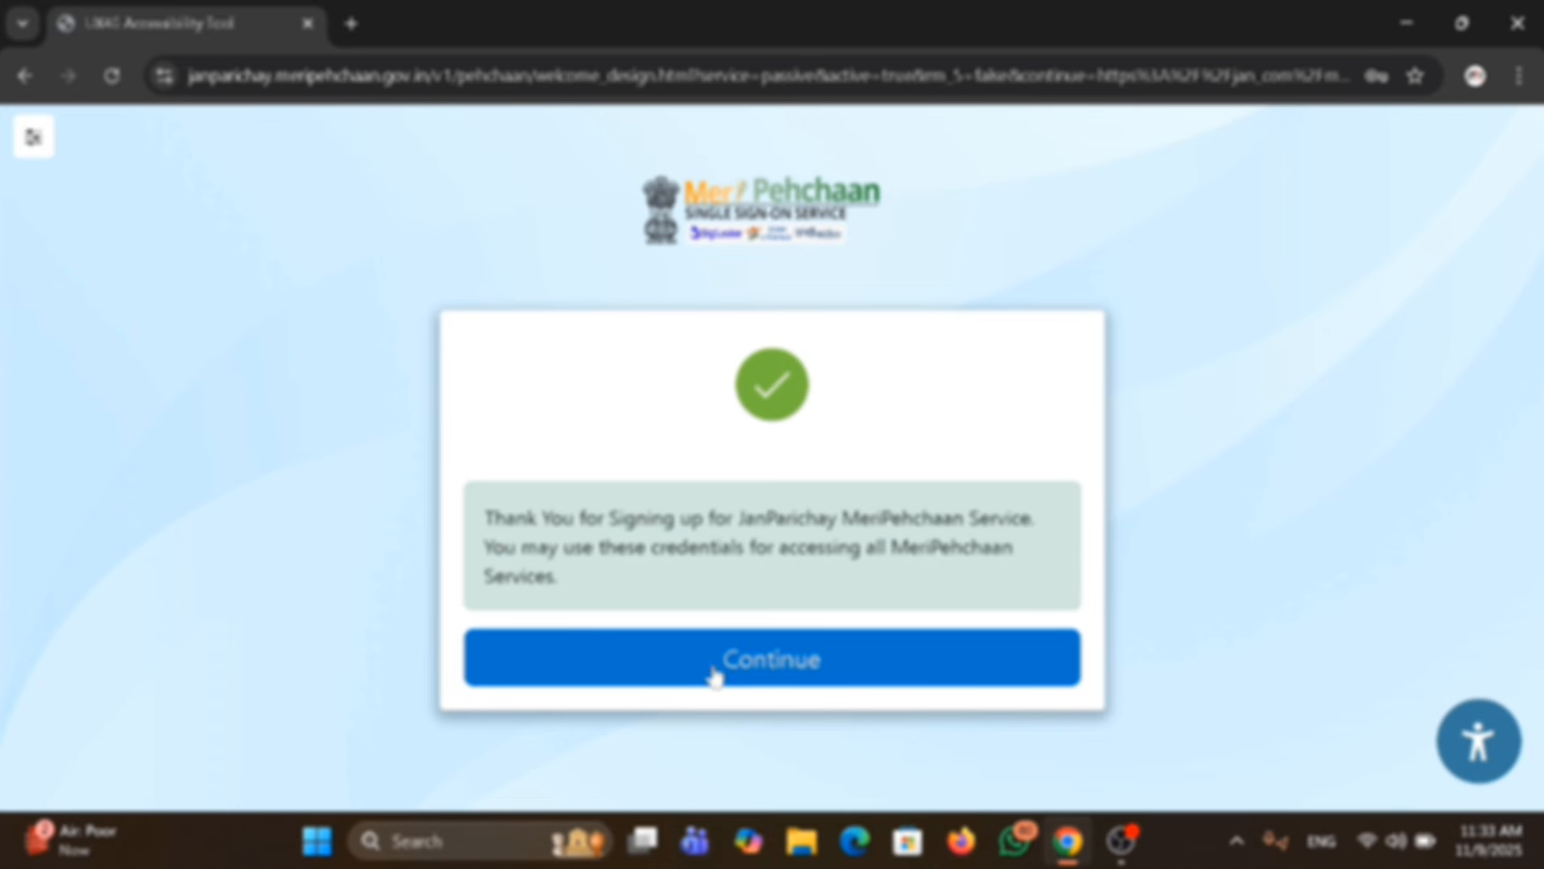
pyautogui.click(739, 673)
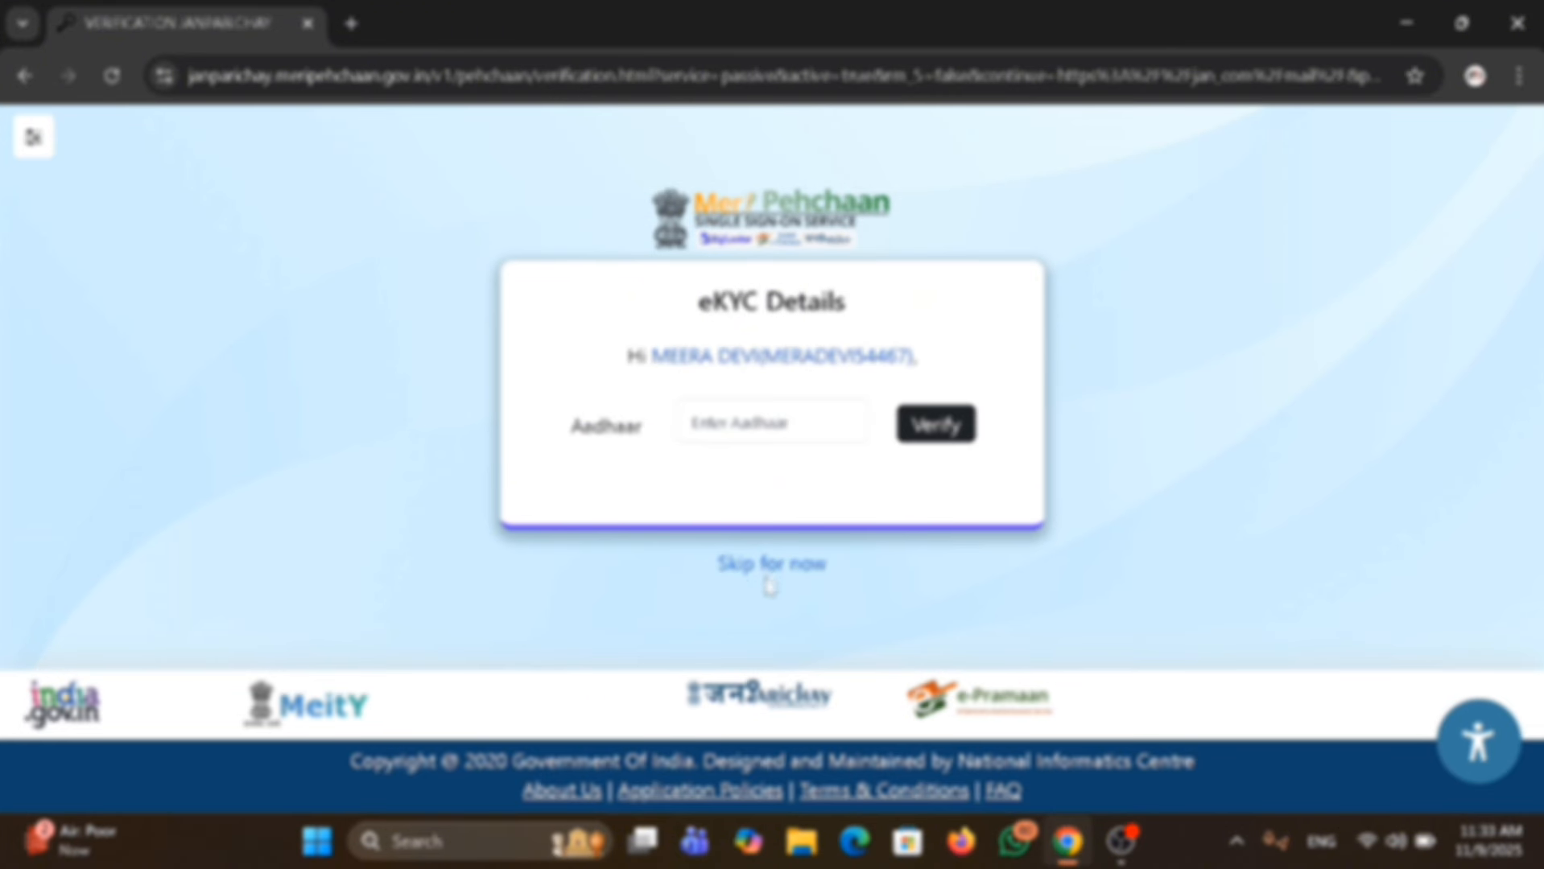
pyautogui.click(771, 565)
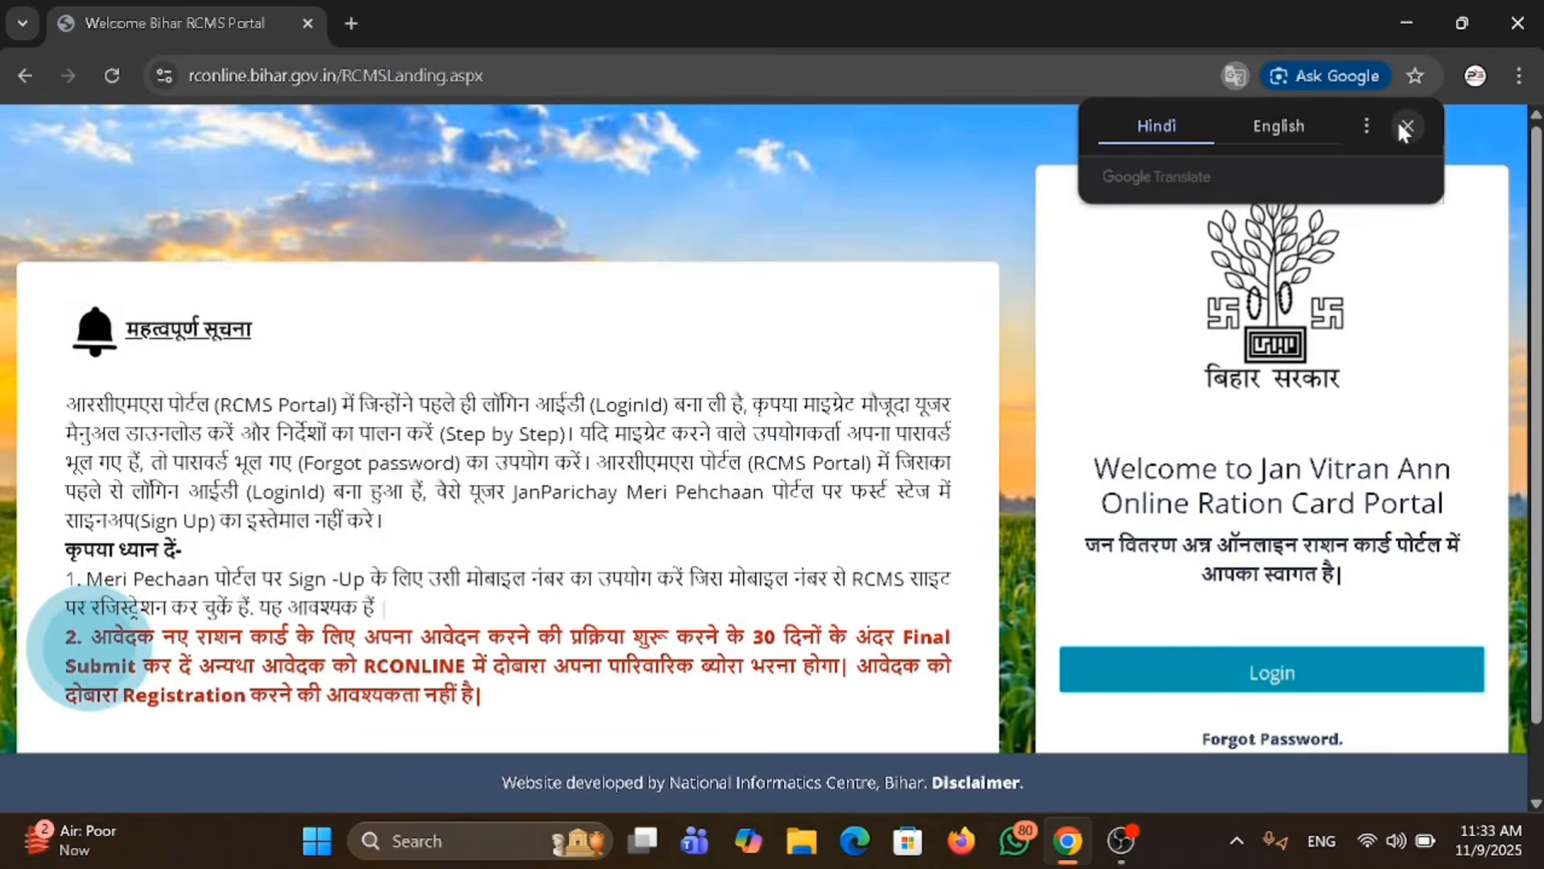
# Dismiss the translation prompt on the RCMS portal and return to JanParichay login with the Mobile sign-in option.
pyautogui.click(1405, 127)
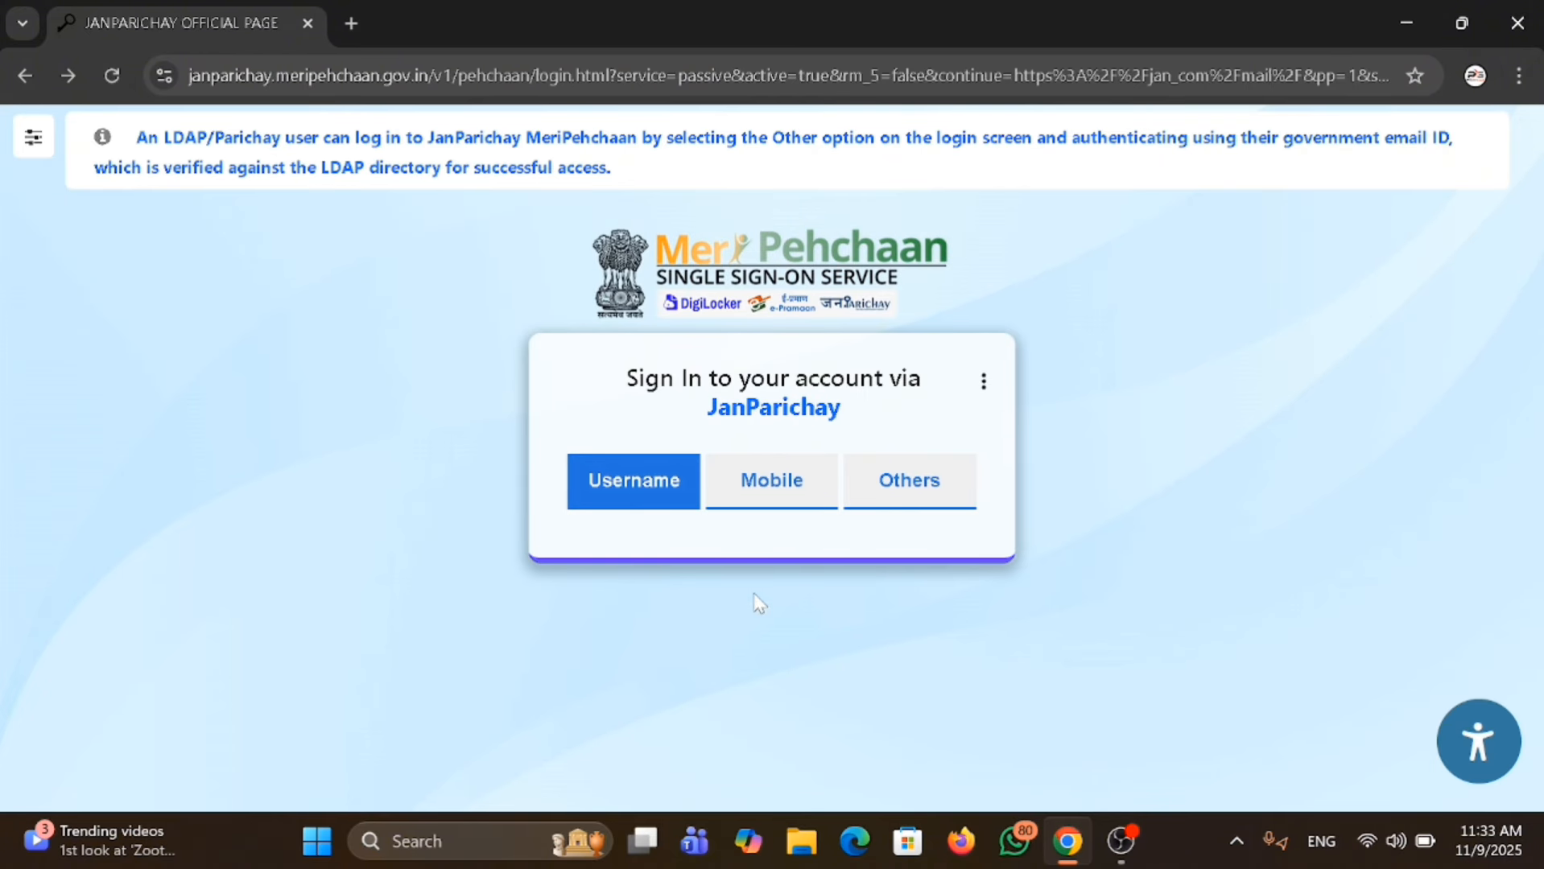
pyautogui.click(813, 491)
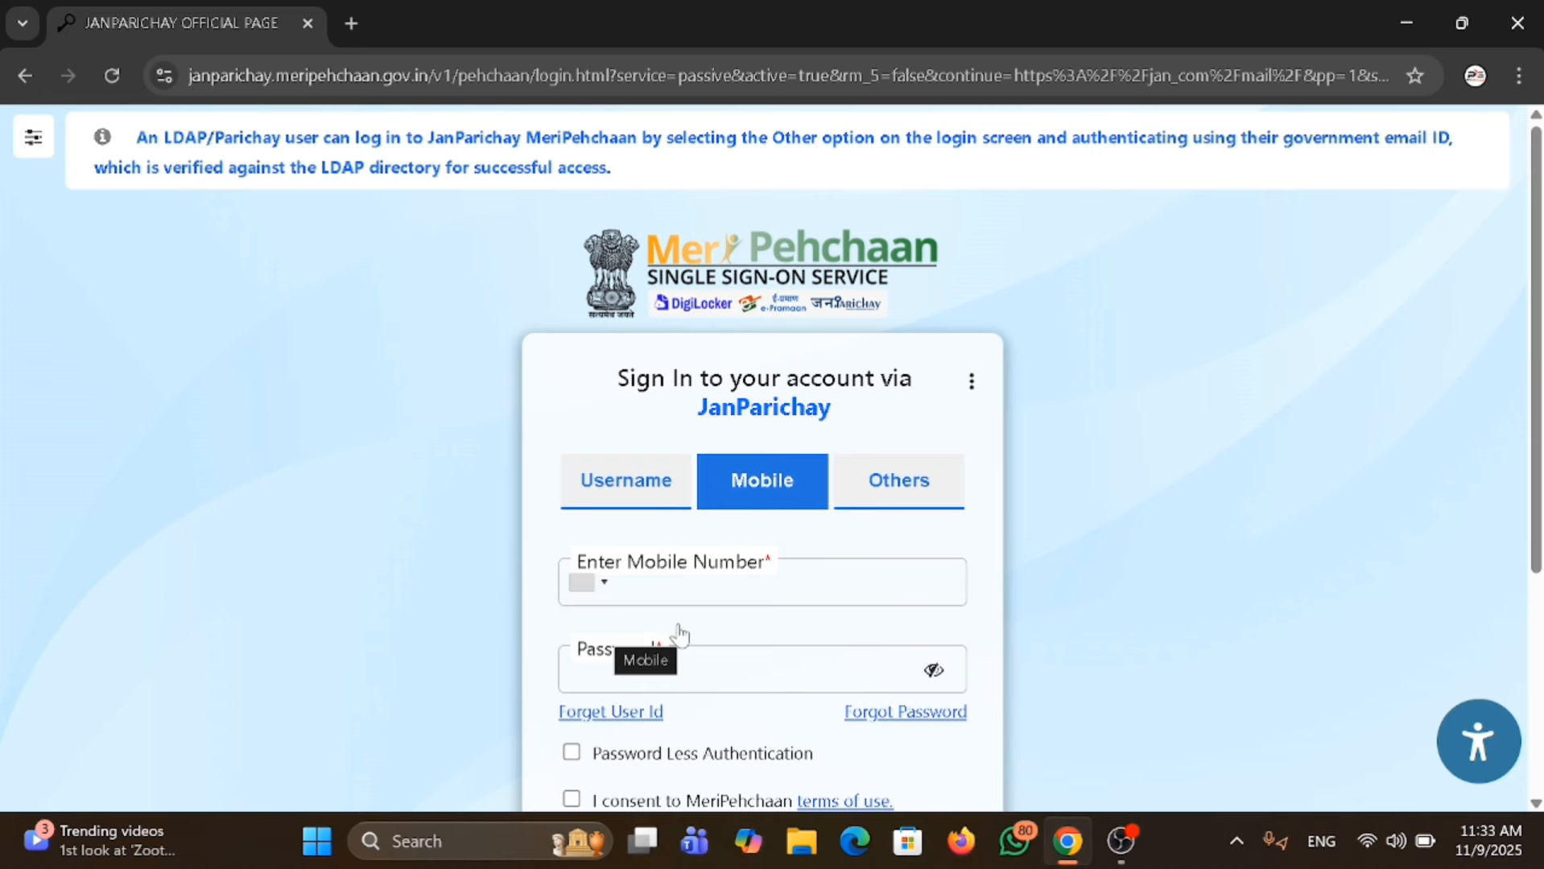
pyautogui.scroll(-3, 668, 612)
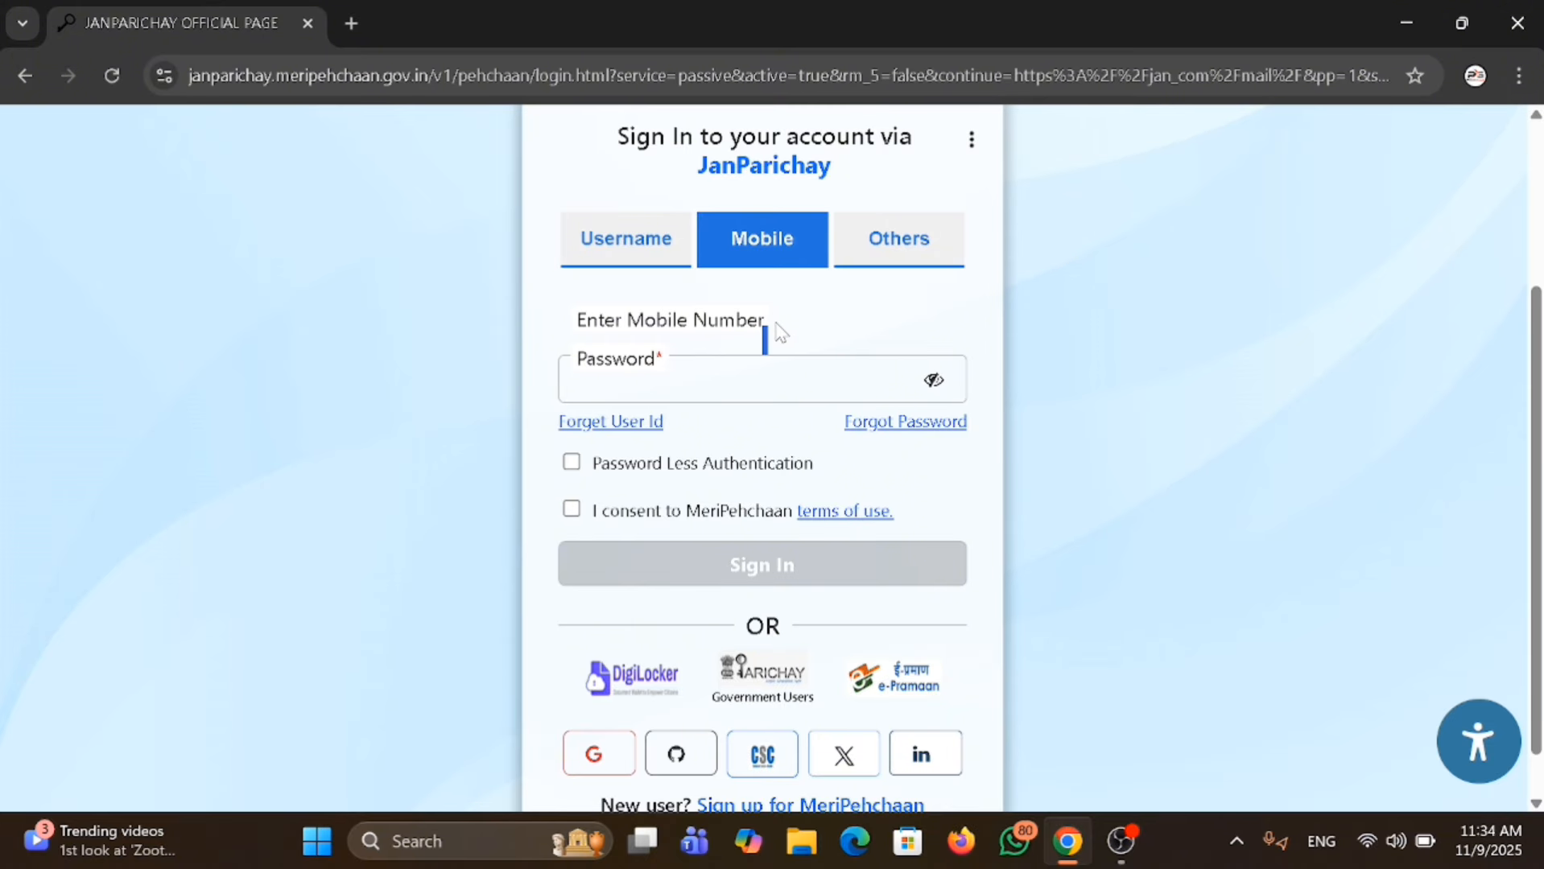
pyautogui.scroll(3, 1006, 322)
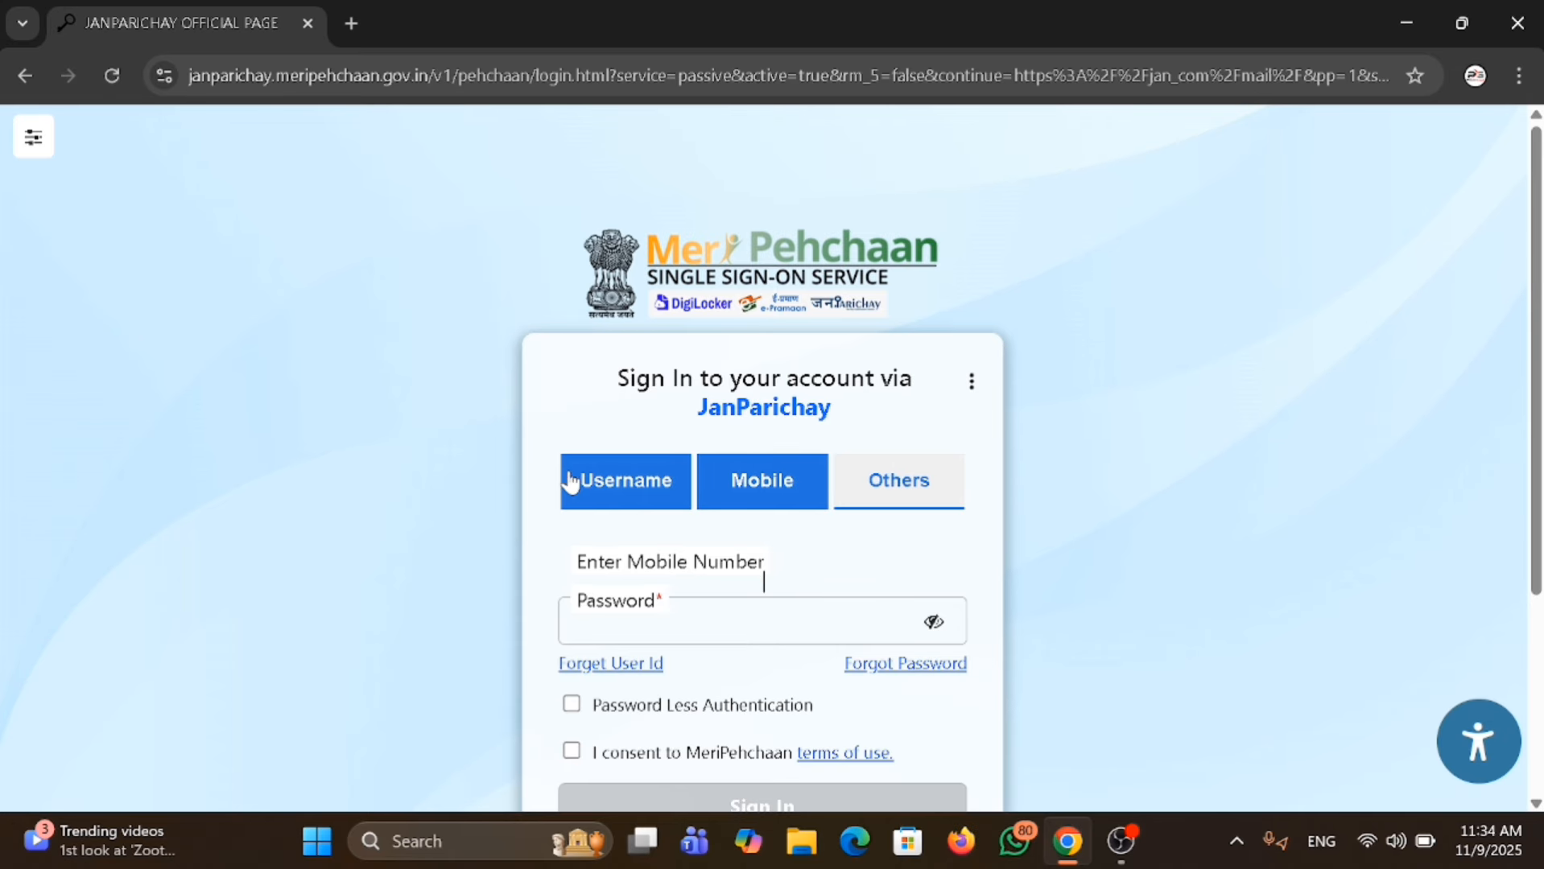
pyautogui.click(602, 486)
pyautogui.click(728, 489)
# Sign in with the registered mobile number using Password Less Authentication and consent to the MeriPehchaan terms of use.
pyautogui.click(626, 584)
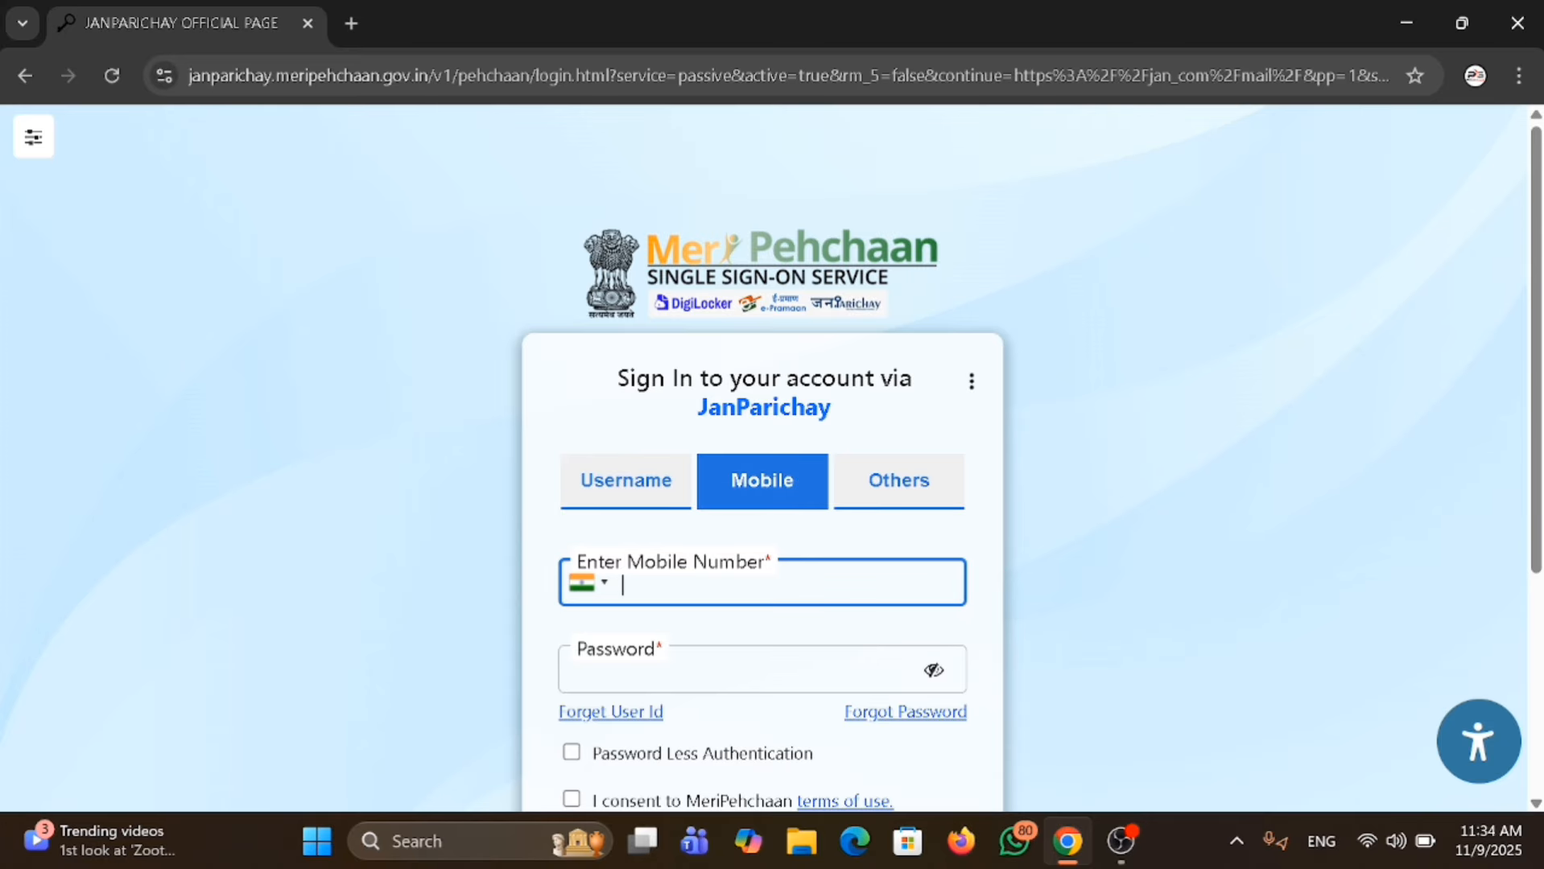
pyautogui.write('73')
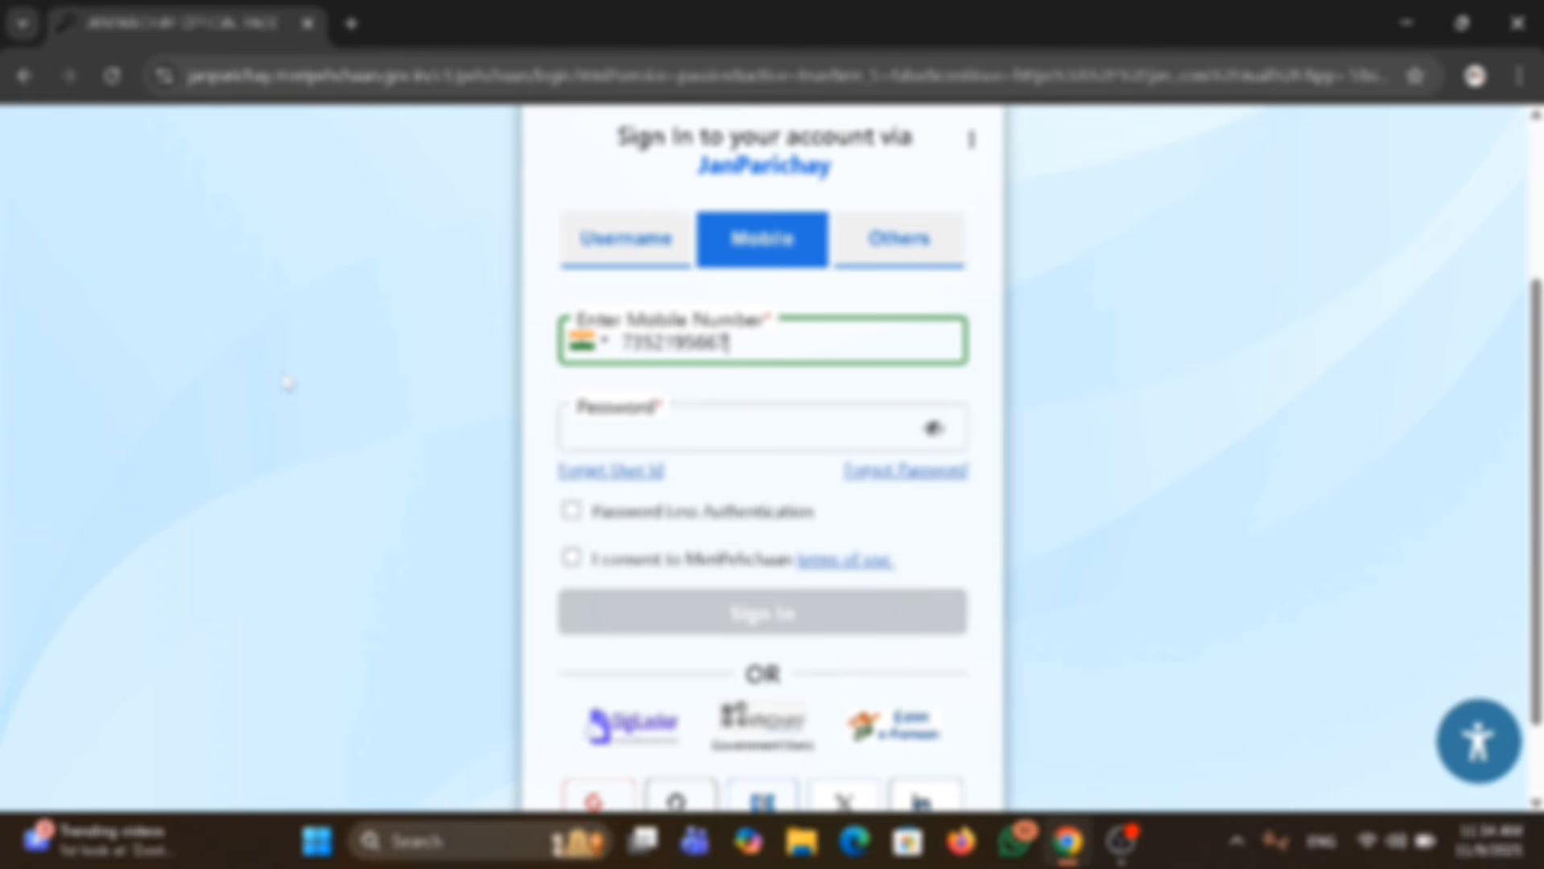
pyautogui.click(573, 514)
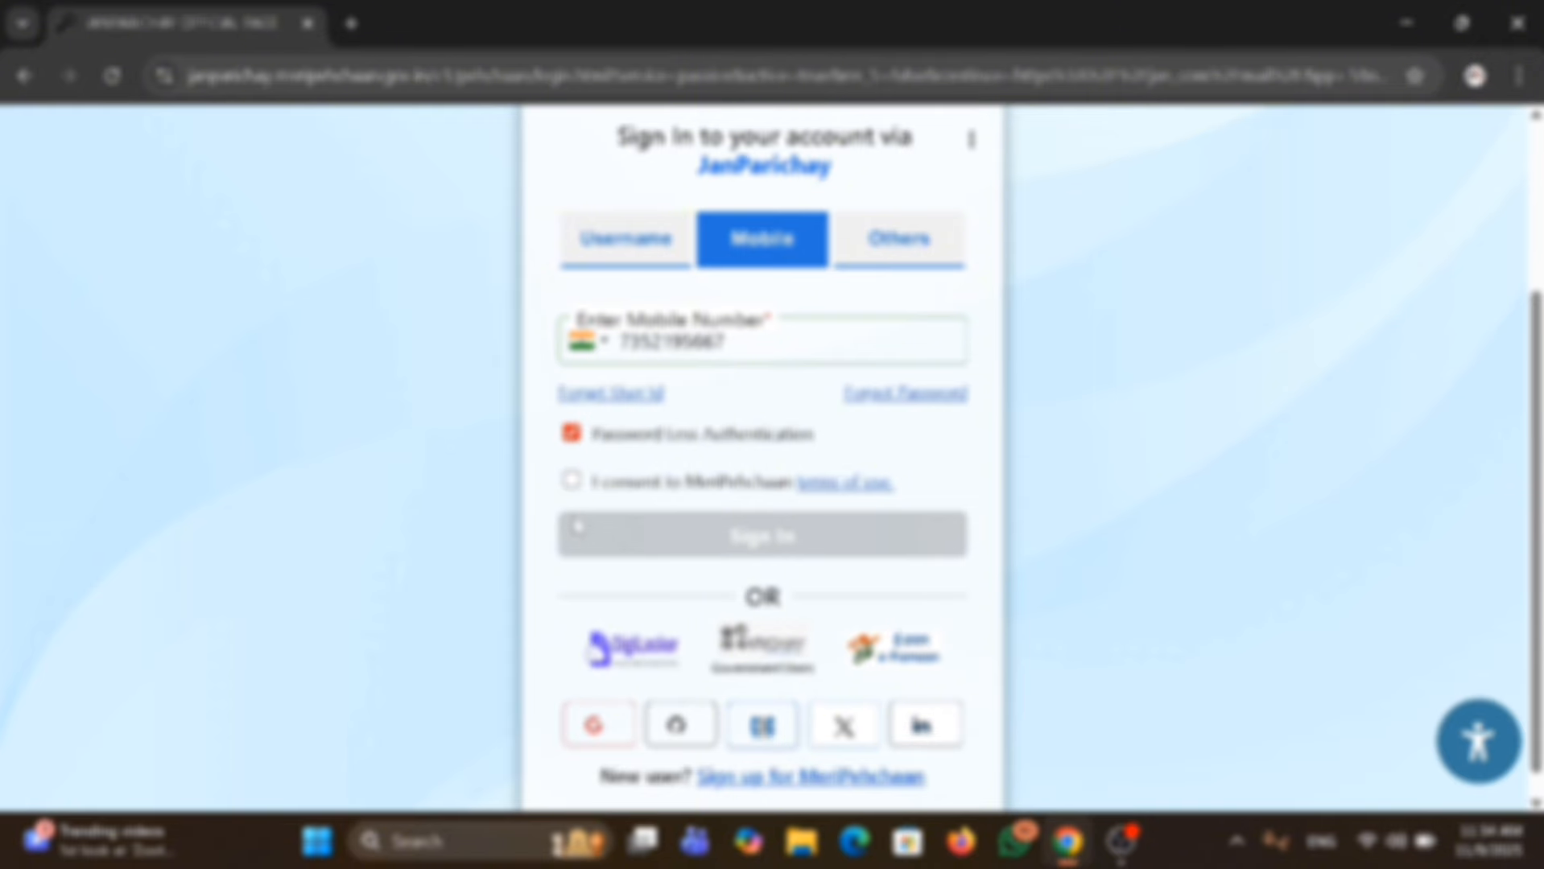
pyautogui.click(573, 481)
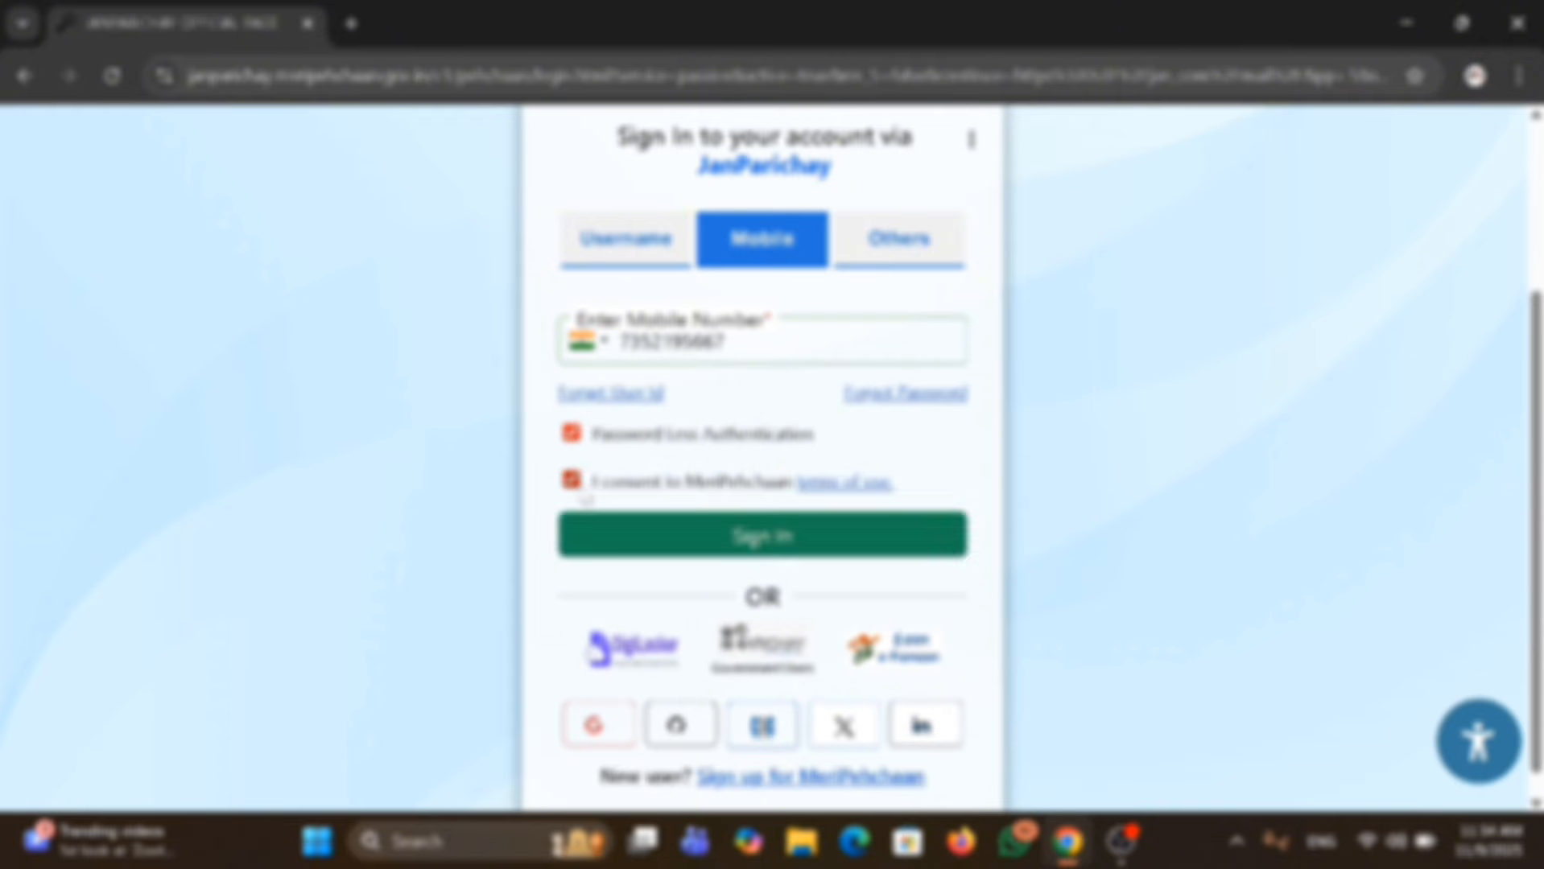
pyautogui.click(707, 538)
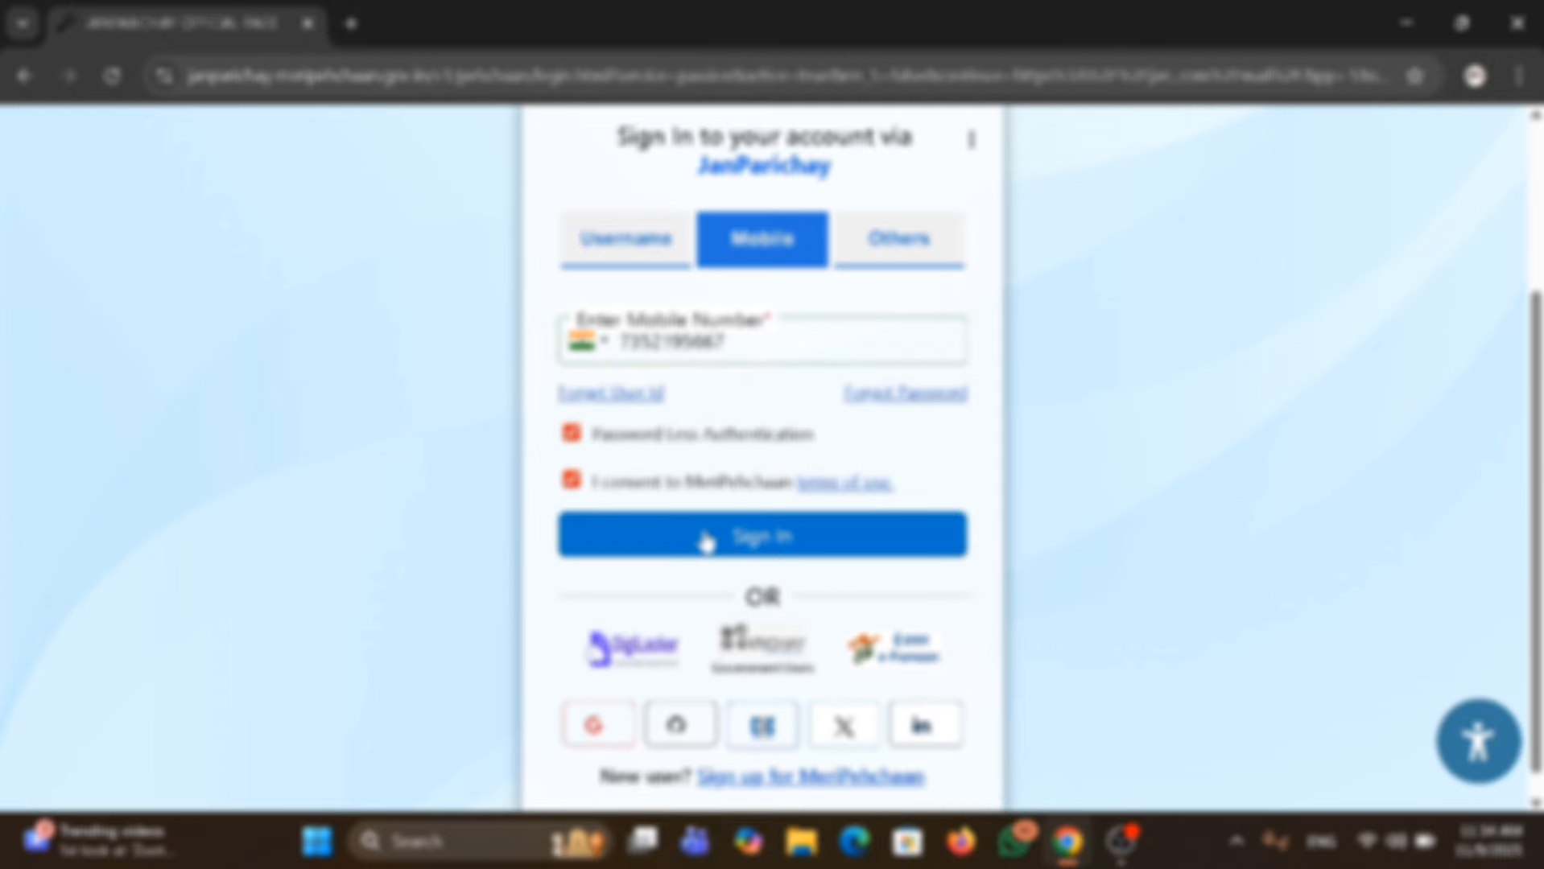
# Request two-step authentication by OTP on Mobile, enter the received OTP and complete the JanParichay sign-in.
pyautogui.click(705, 548)
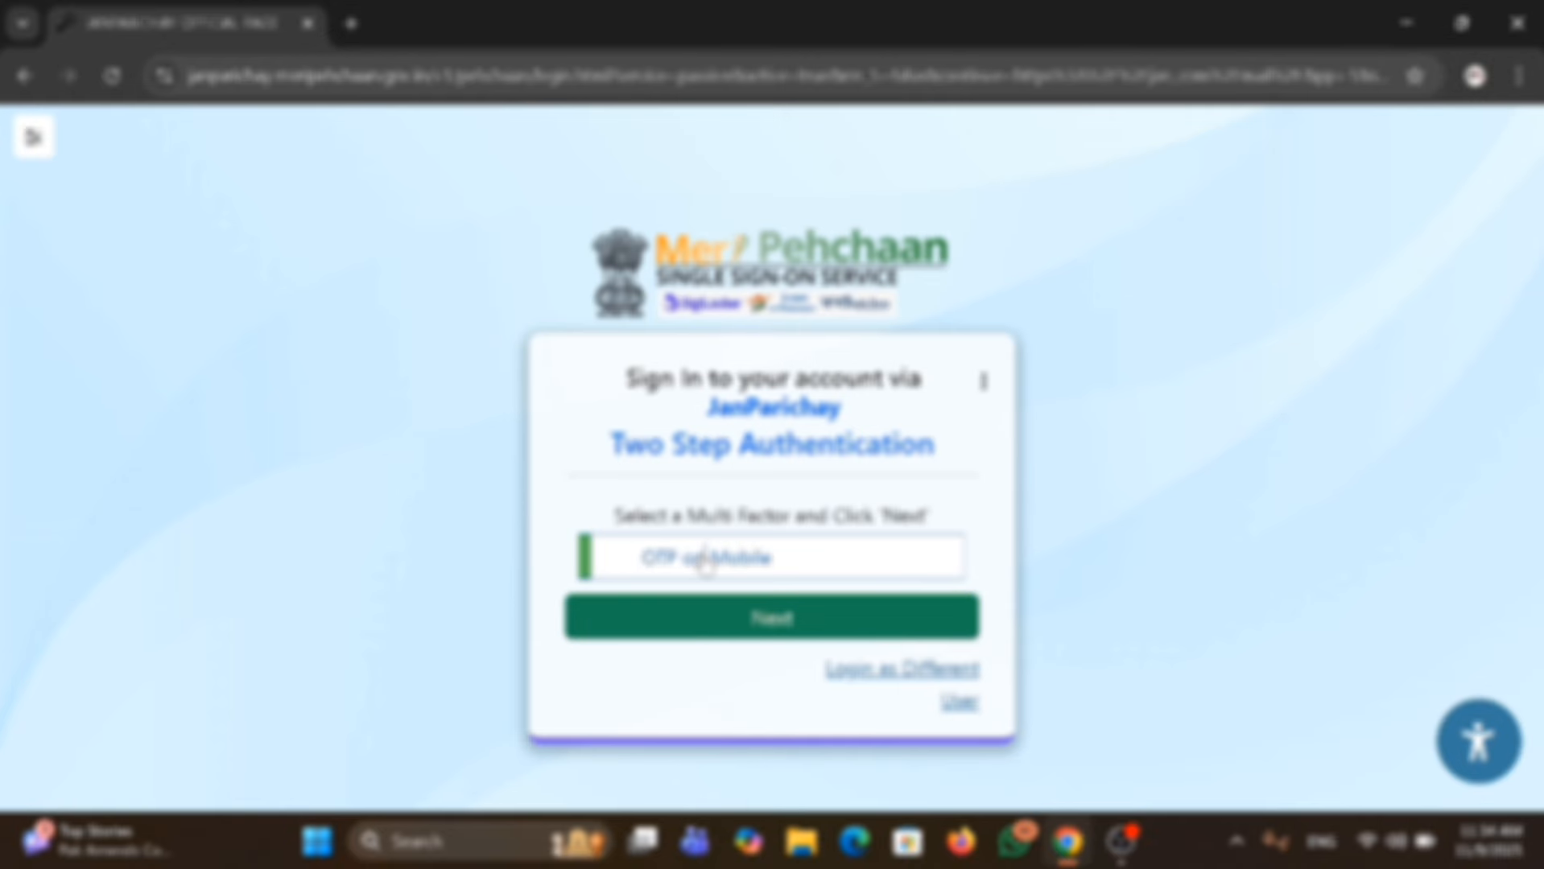
pyautogui.click(707, 634)
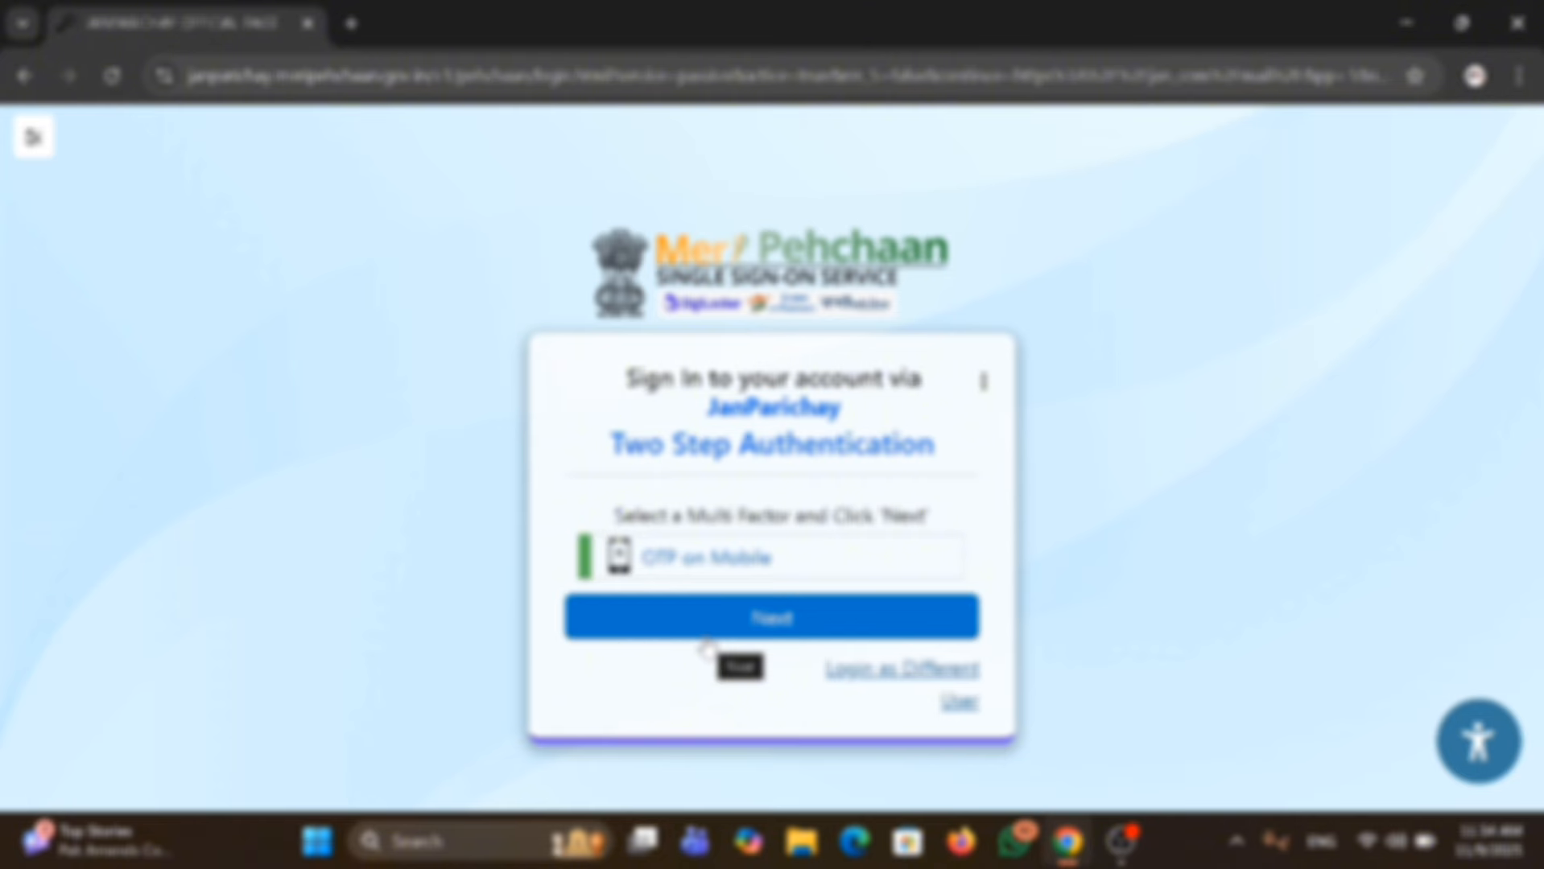
pyautogui.click(704, 638)
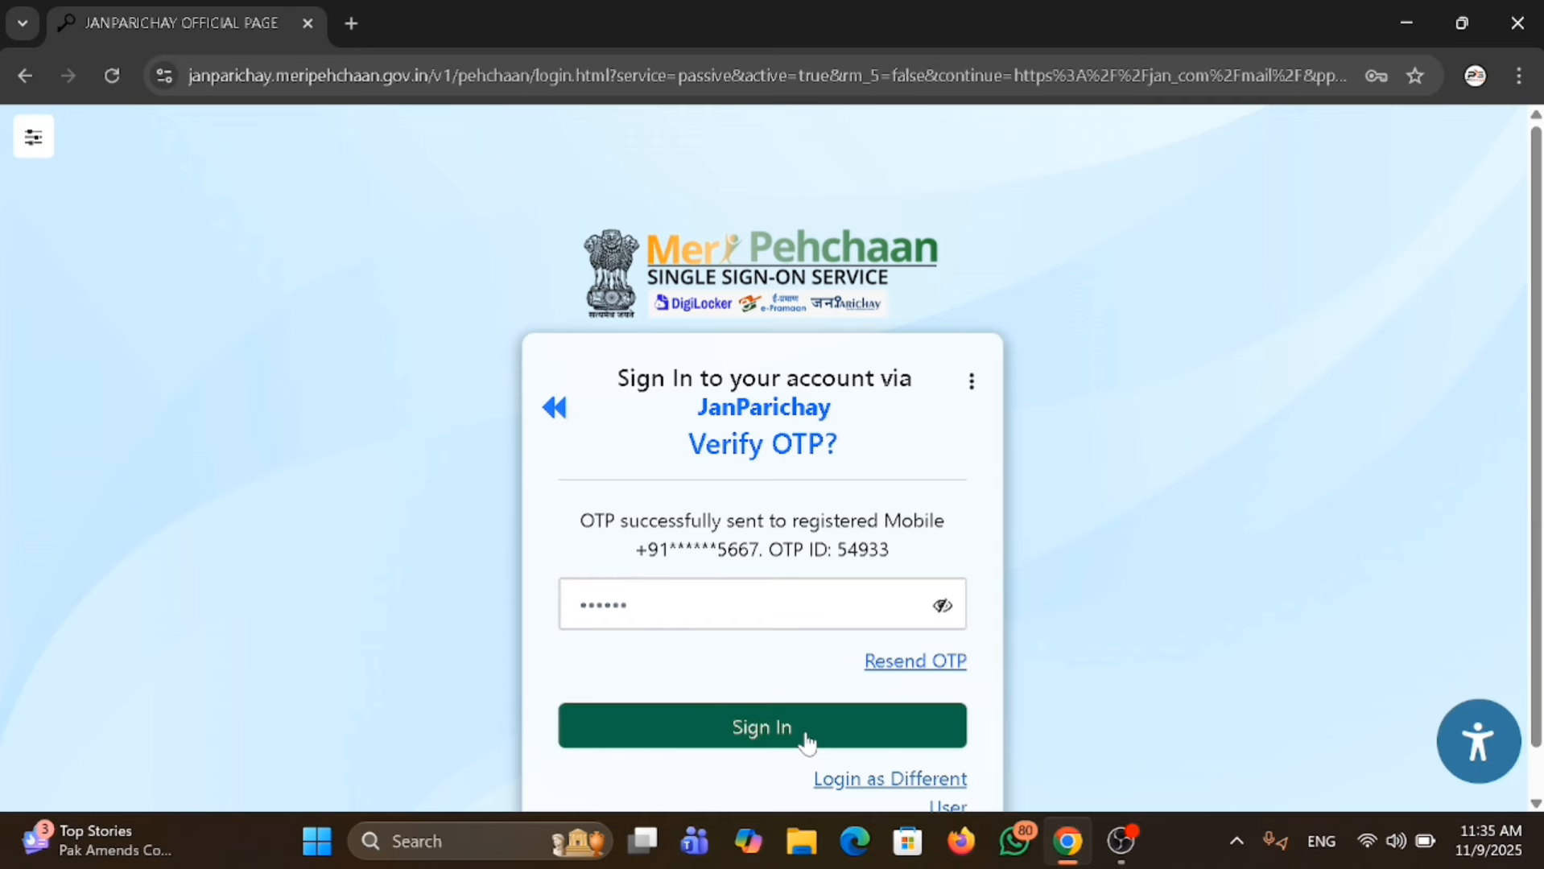
pyautogui.click(804, 735)
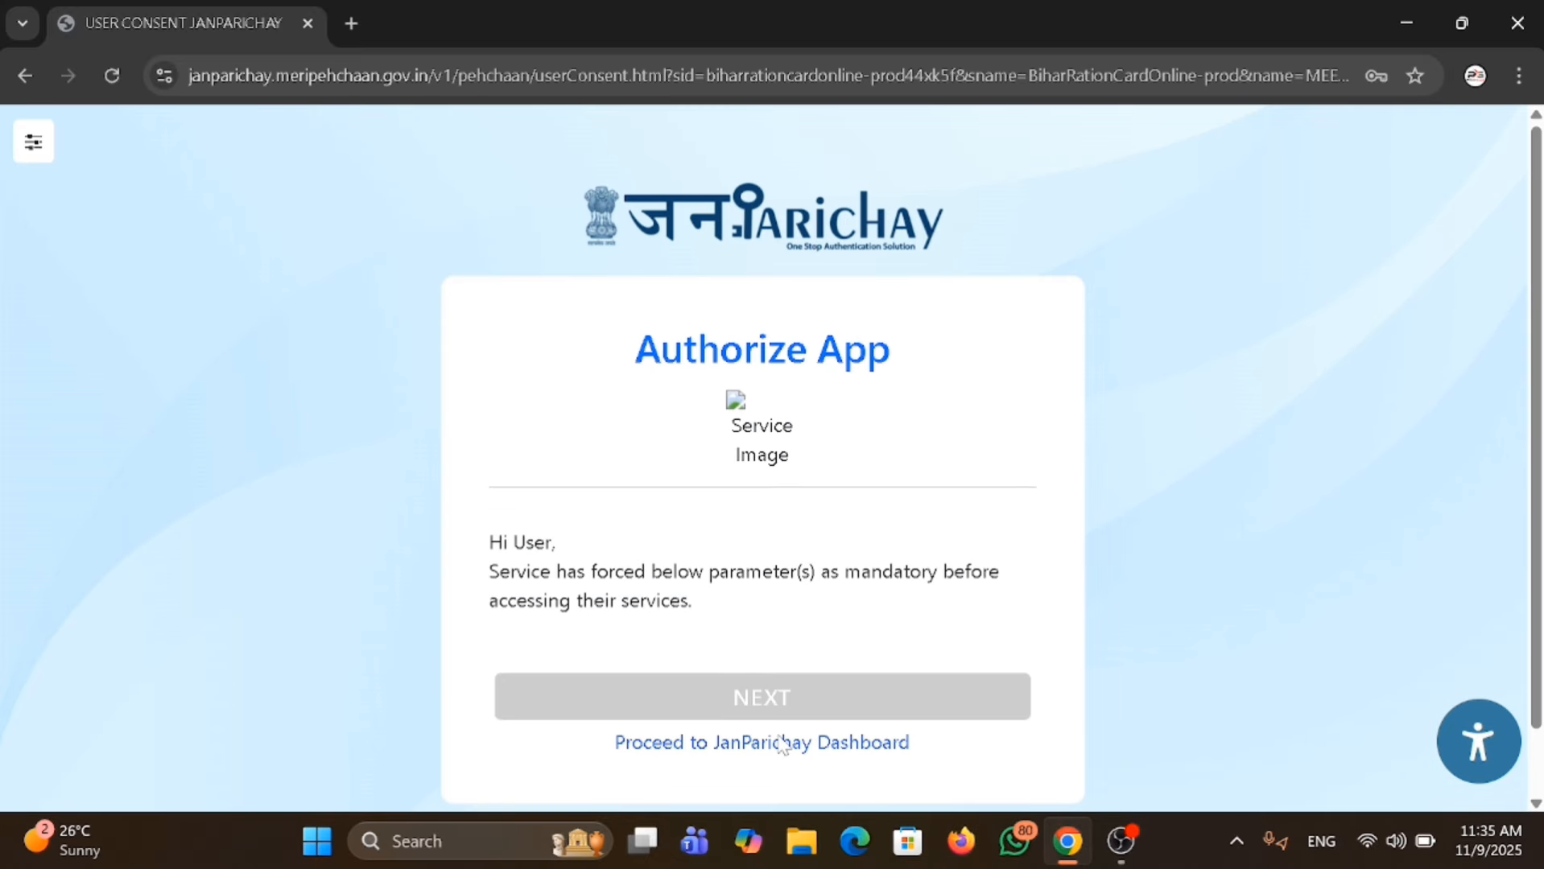
# Allow JanParichay to share the basic details with the Bihar ration card service and acknowledge the RCMS registration notice.
pyautogui.scroll(-2, 807, 592)
pyautogui.scroll(1, 807, 592)
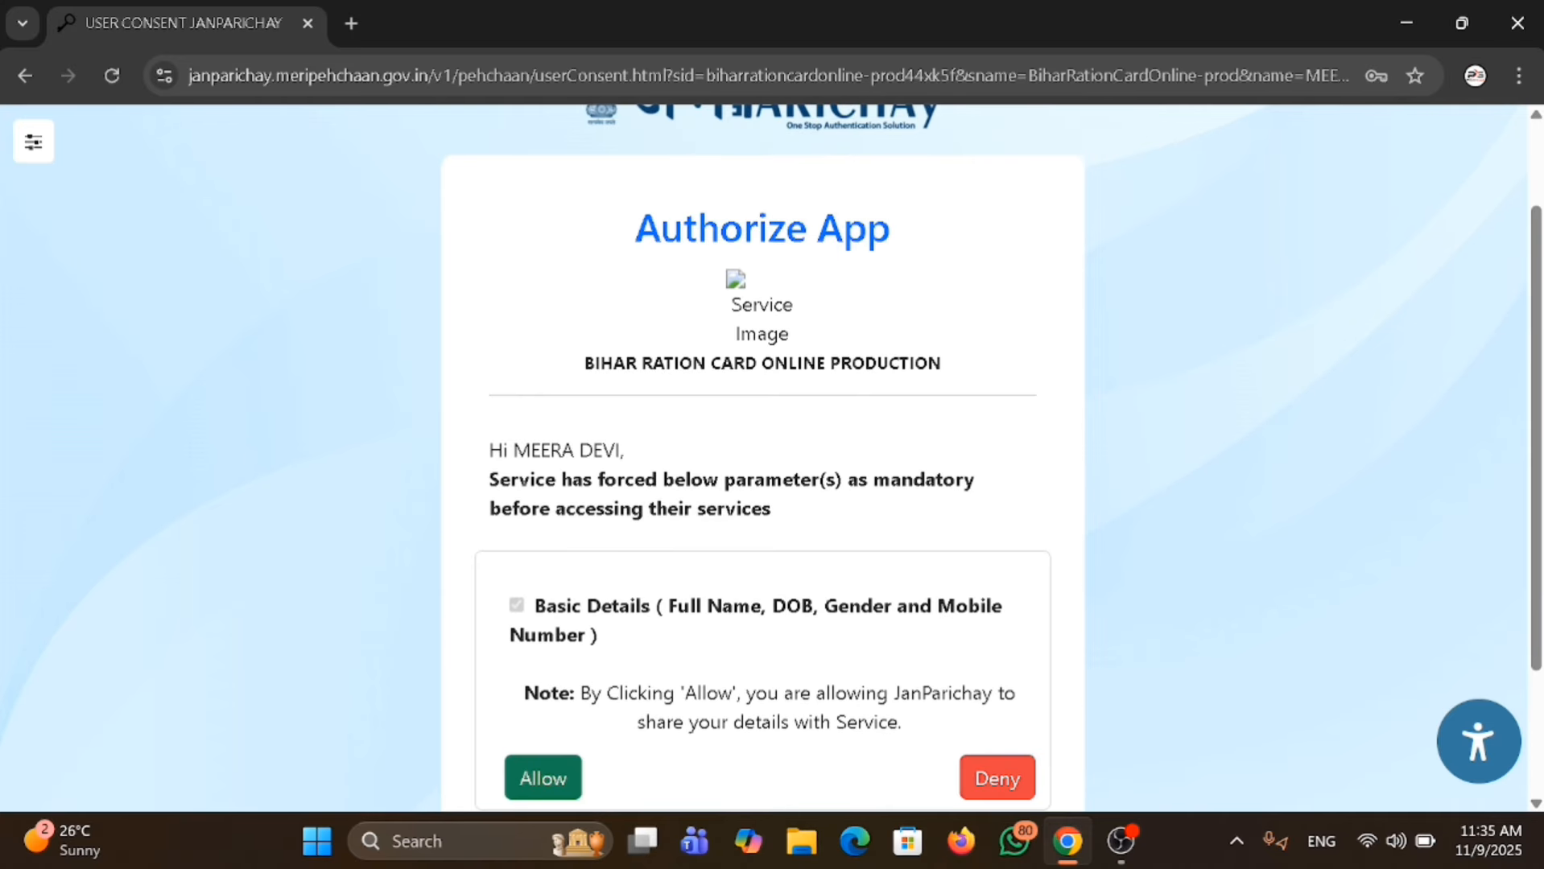
pyautogui.scroll(-1, 807, 636)
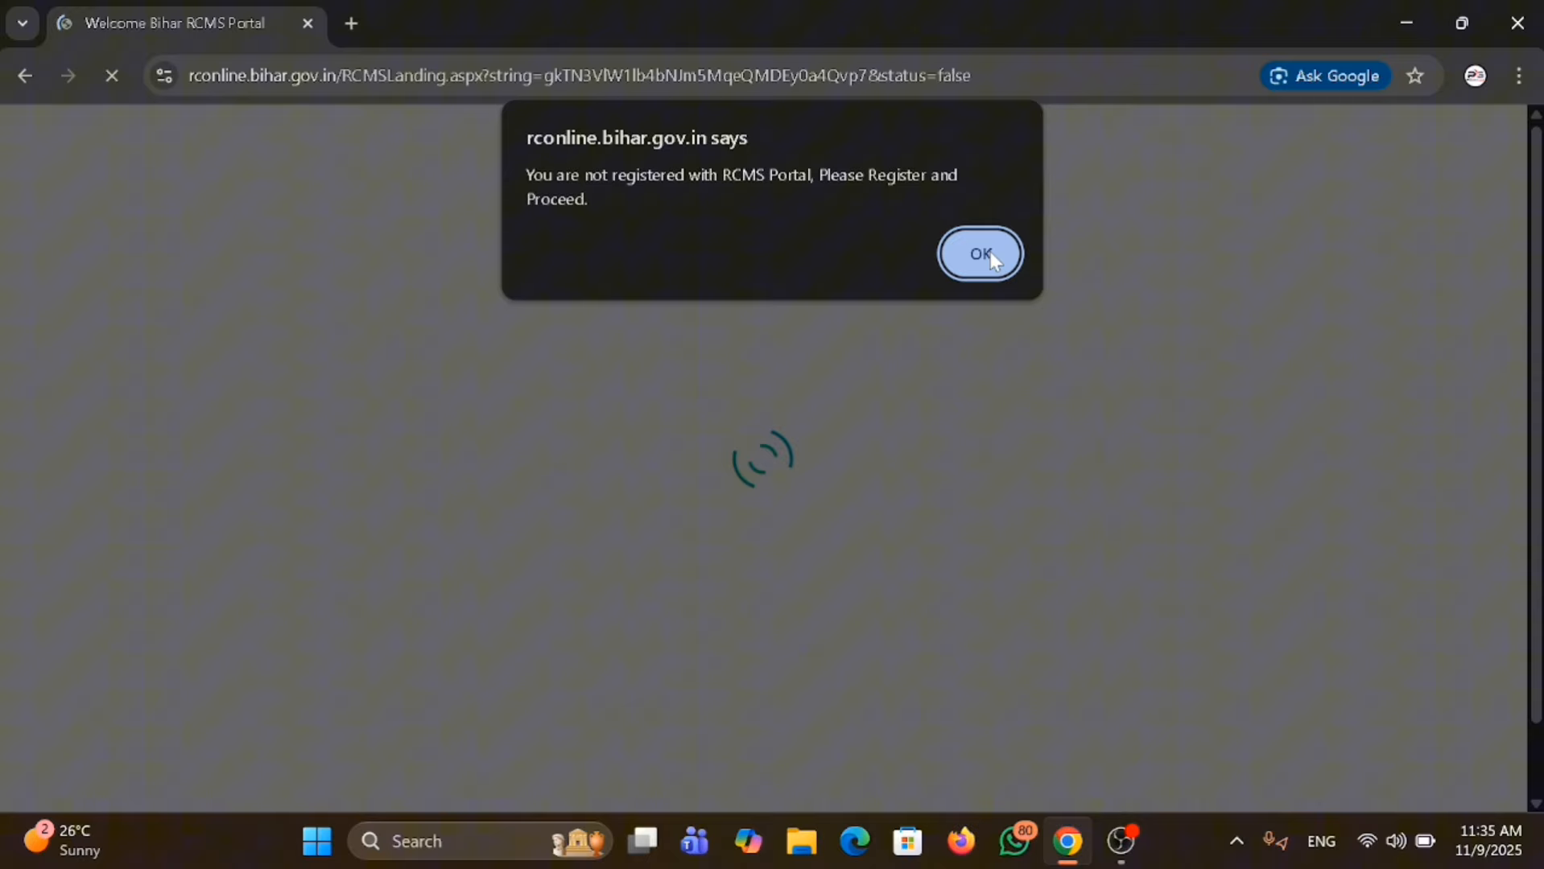
pyautogui.click(992, 256)
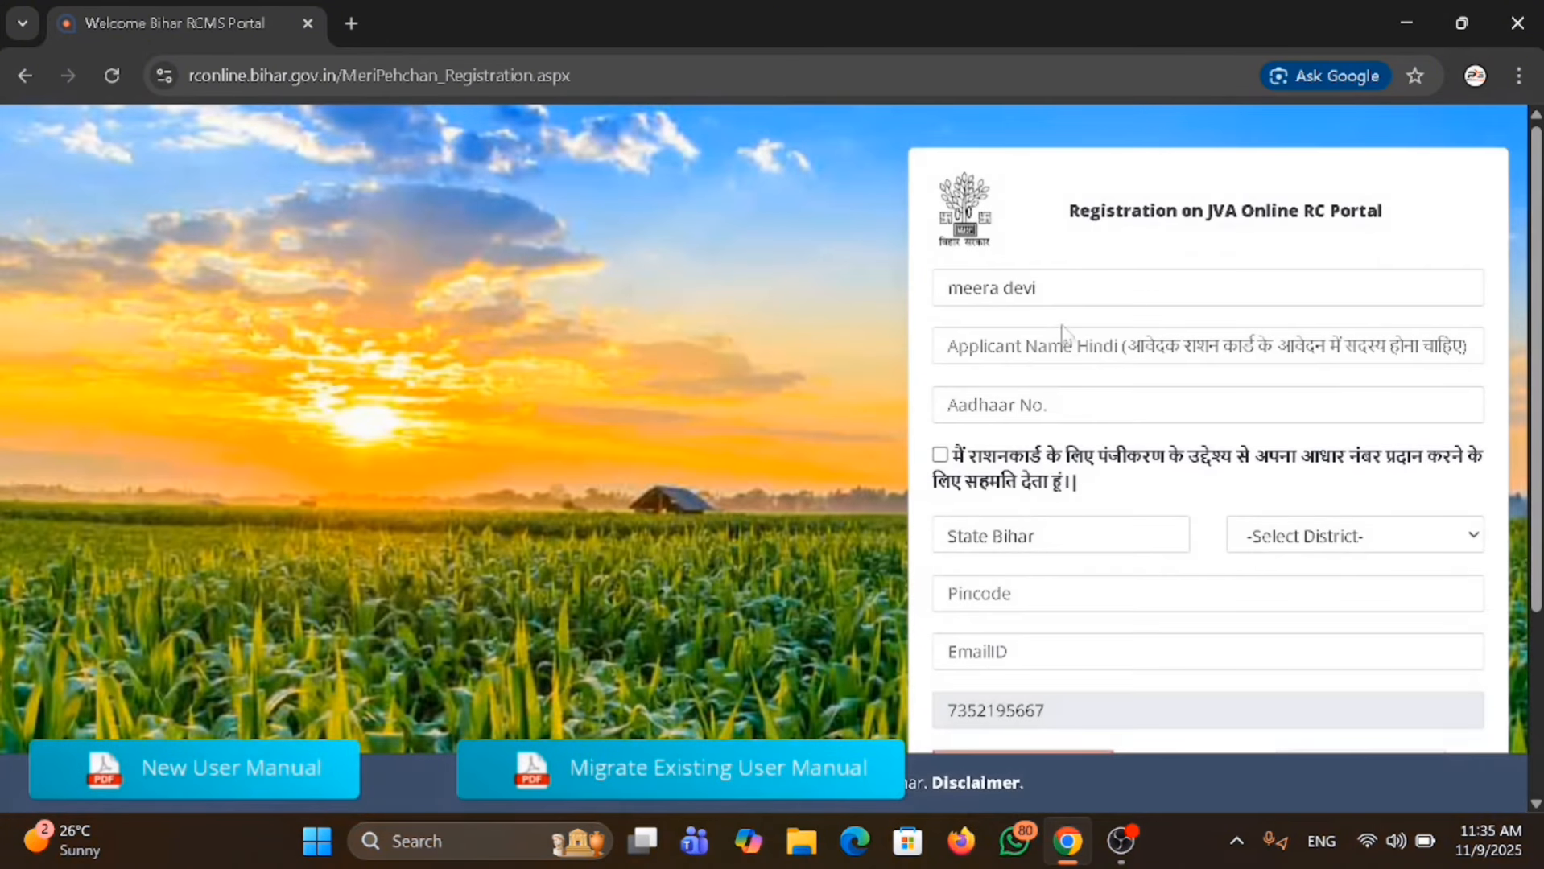
# Enter the applicant's name in the Hindi name field of the JVA Online RC Portal registration form.
pyautogui.click(1063, 345)
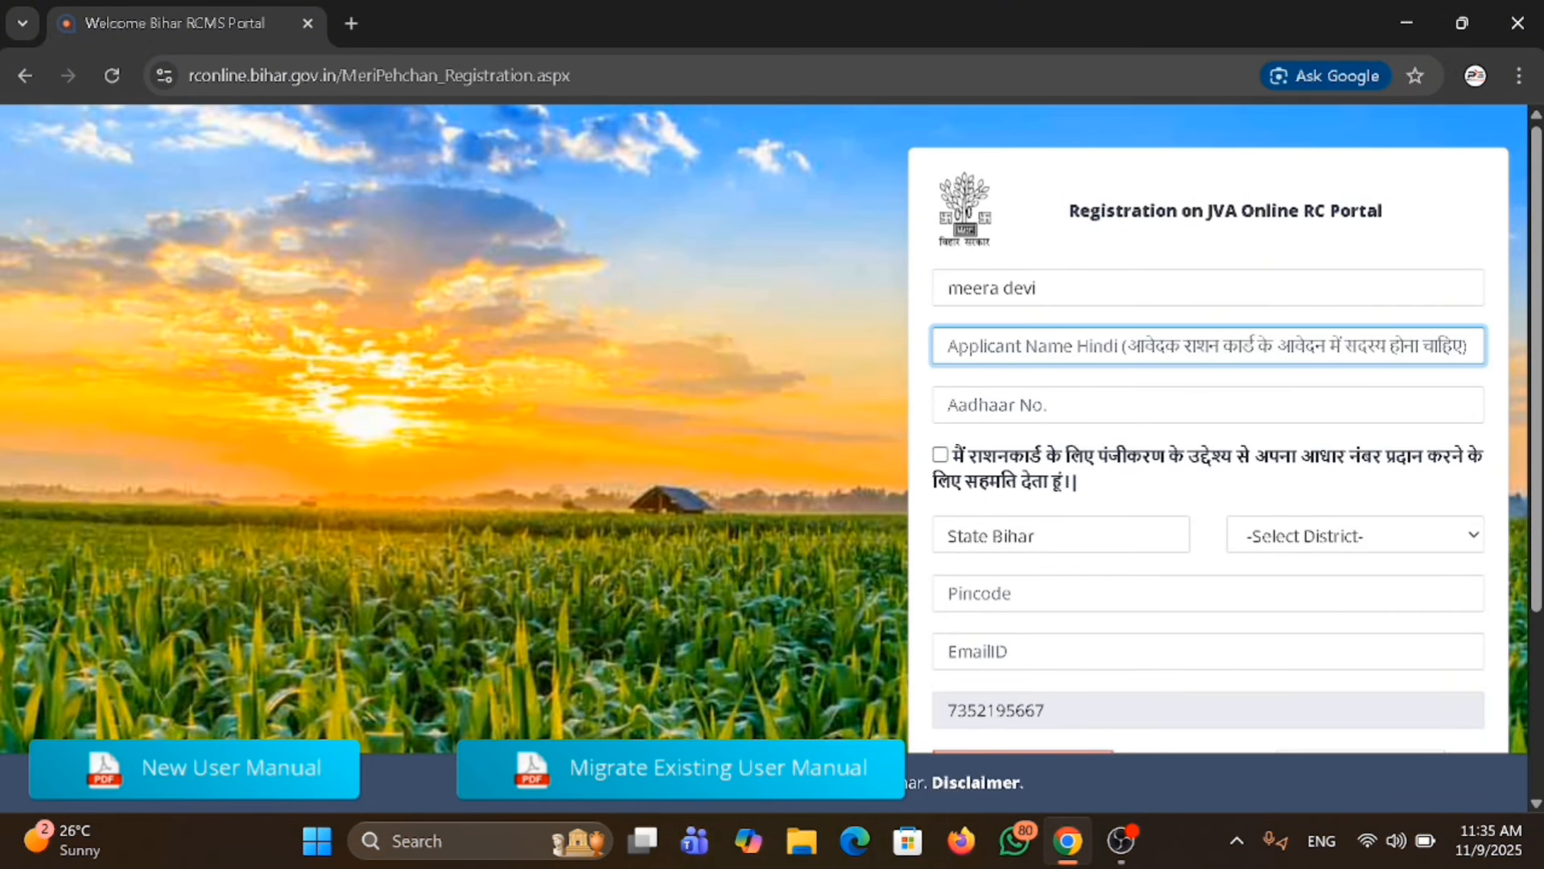
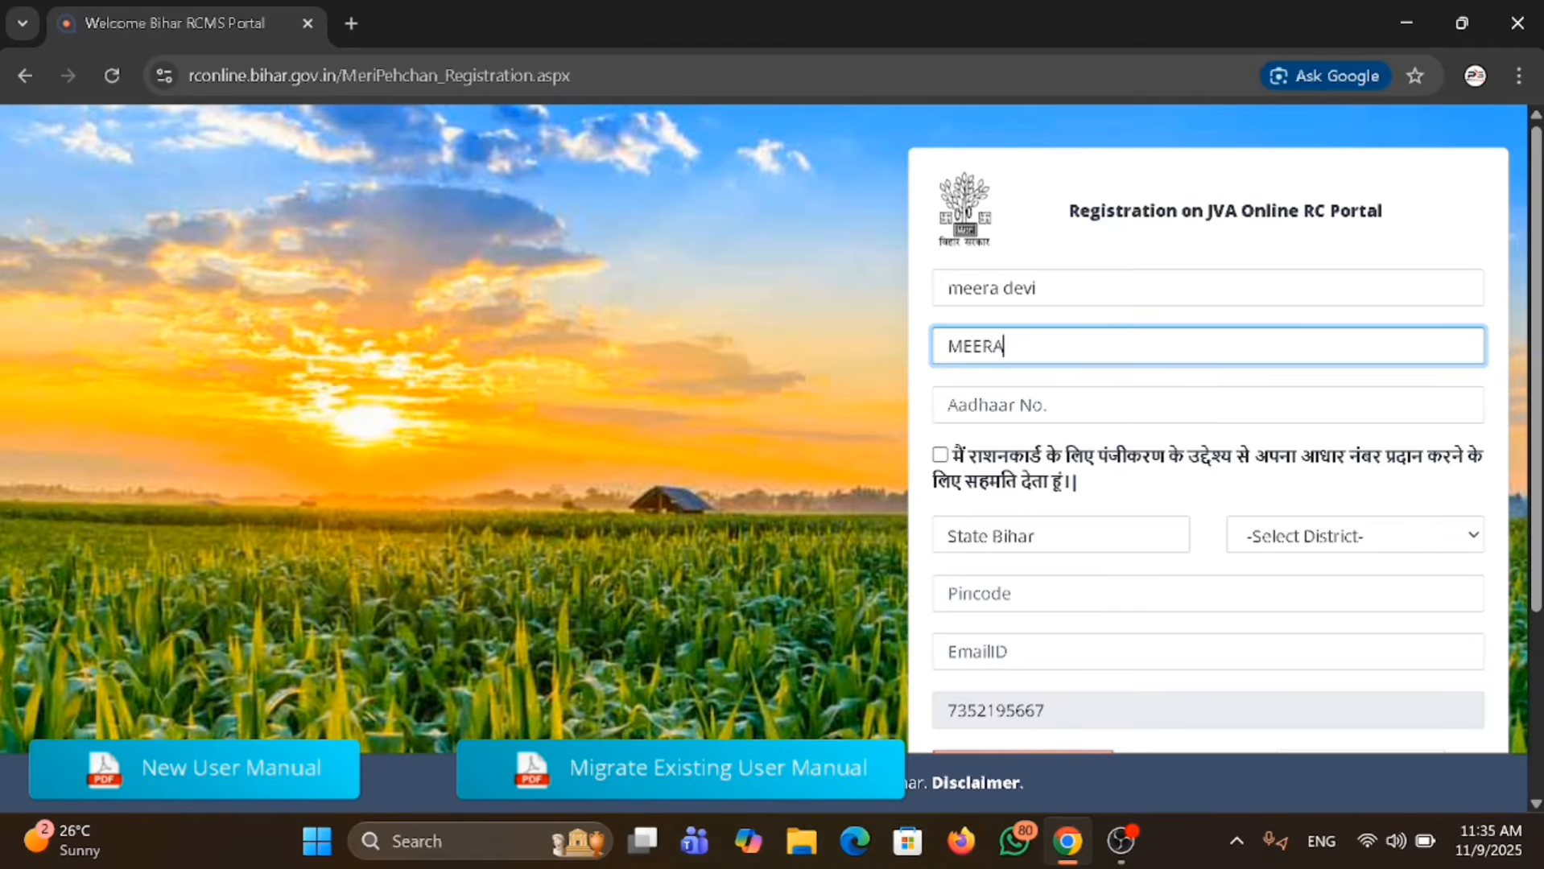
pyautogui.press('Tab')
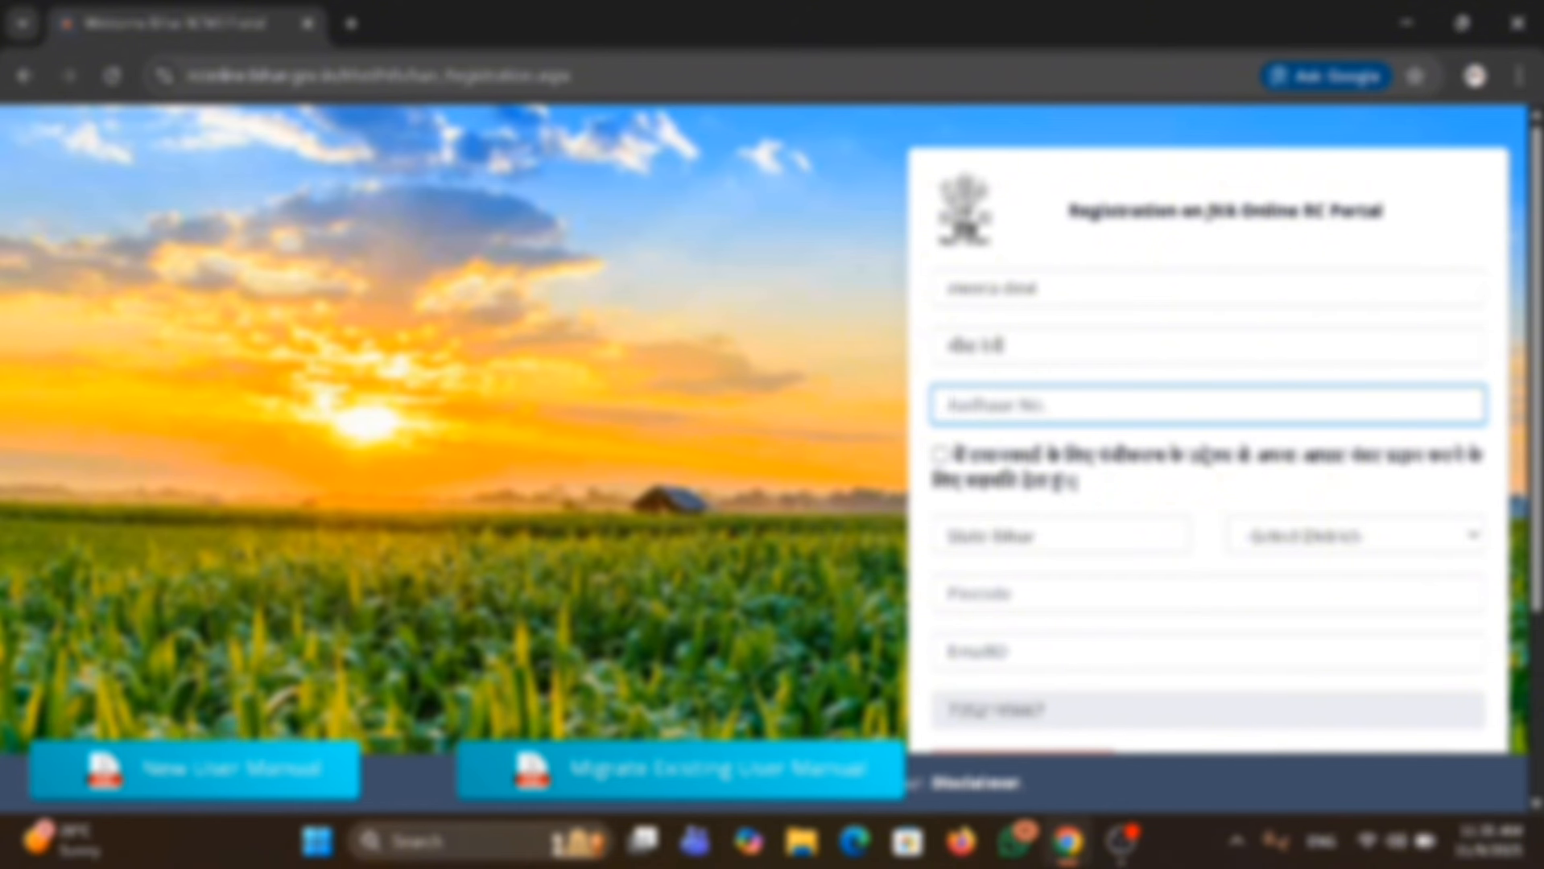
# Fill in the applicant's Aadhaar number, select Darbhanga as the district and give consent for using the Aadhaar number.
pyautogui.scroll(-3, 1320, 299)
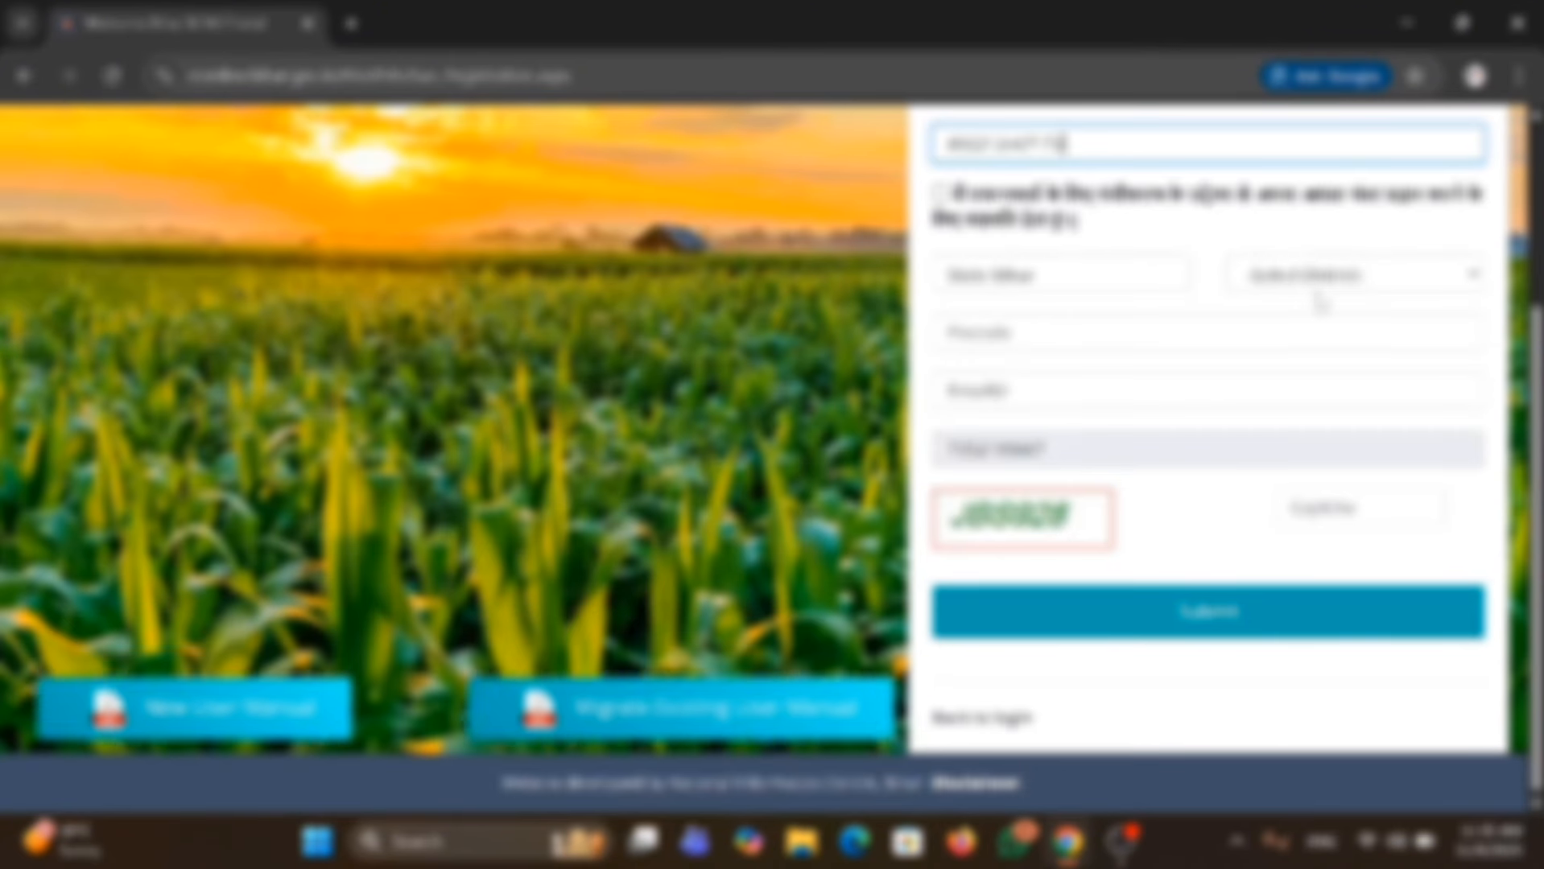
pyautogui.click(1324, 283)
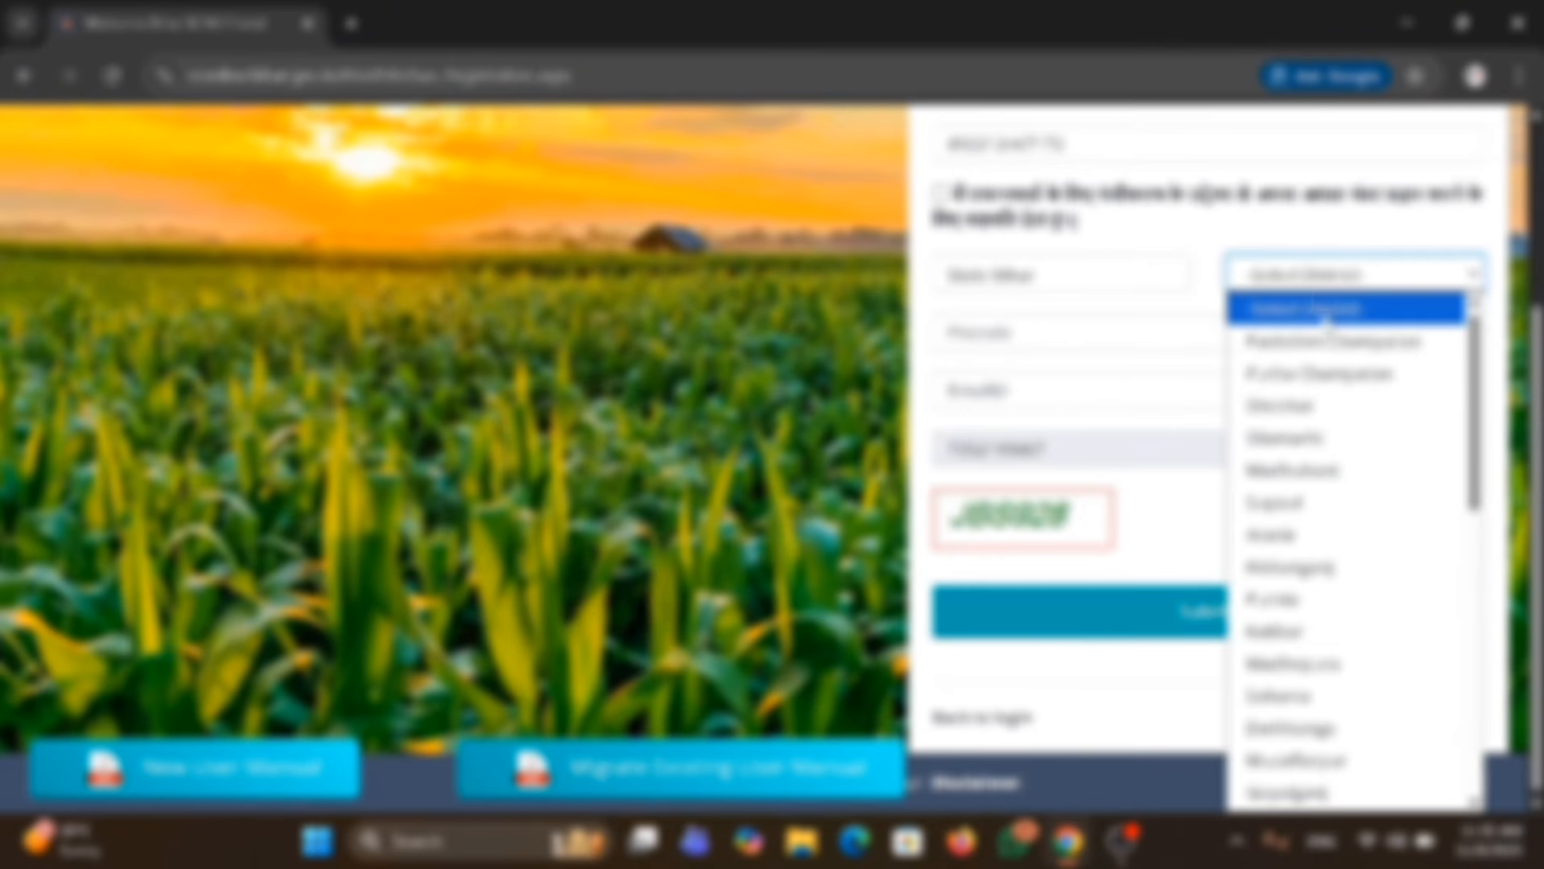
pyautogui.click(1379, 730)
pyautogui.click(939, 193)
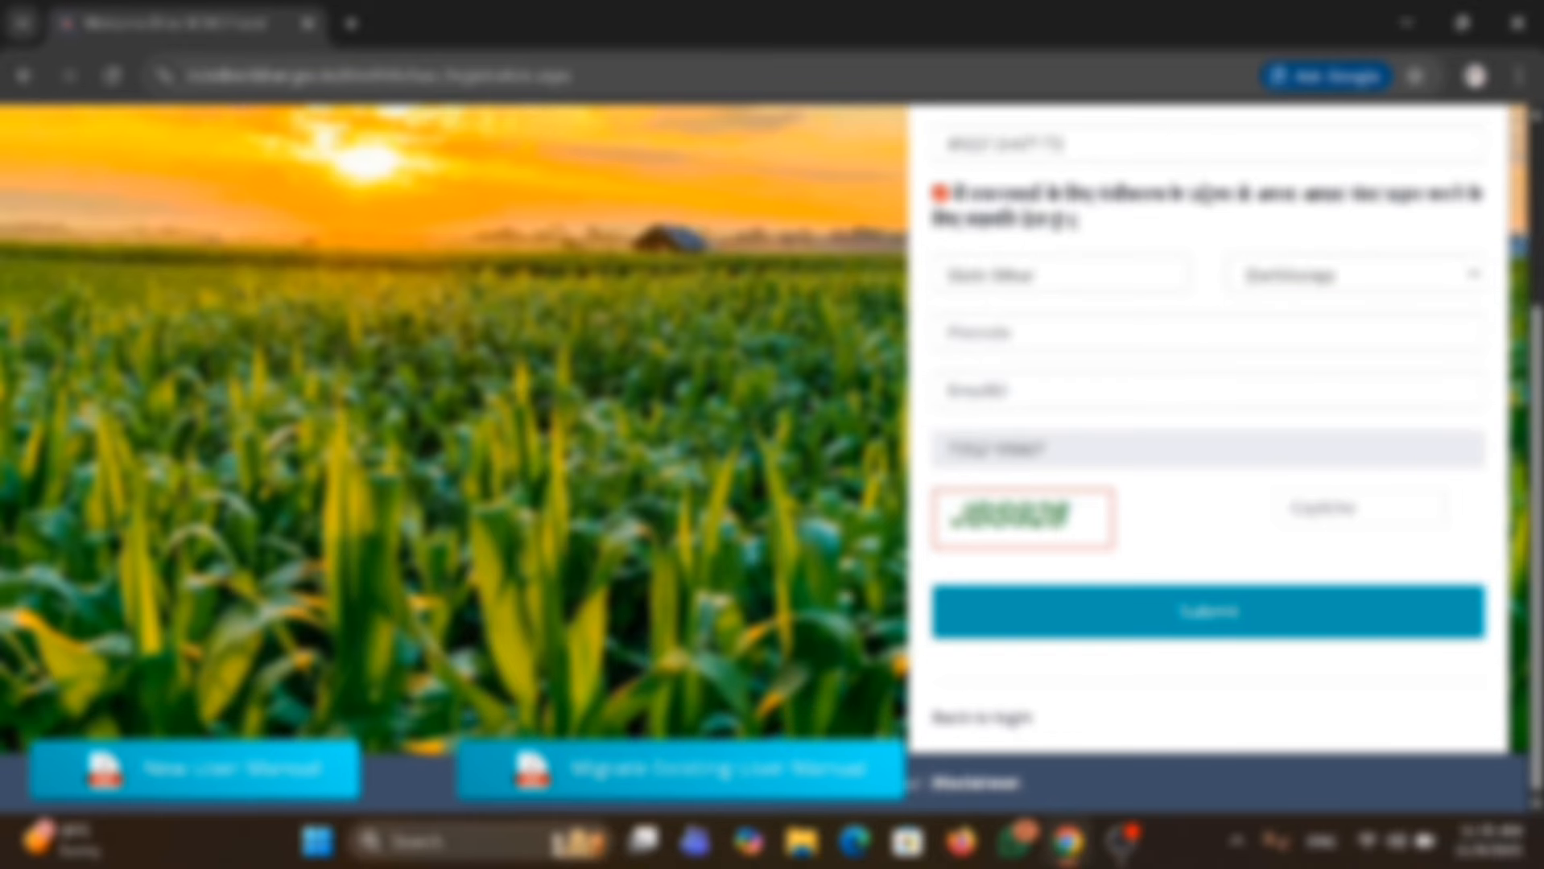
# Fill in the applicant's pincode and e-mail address in the registration form.
pyautogui.click(1014, 332)
pyautogui.write('847115')
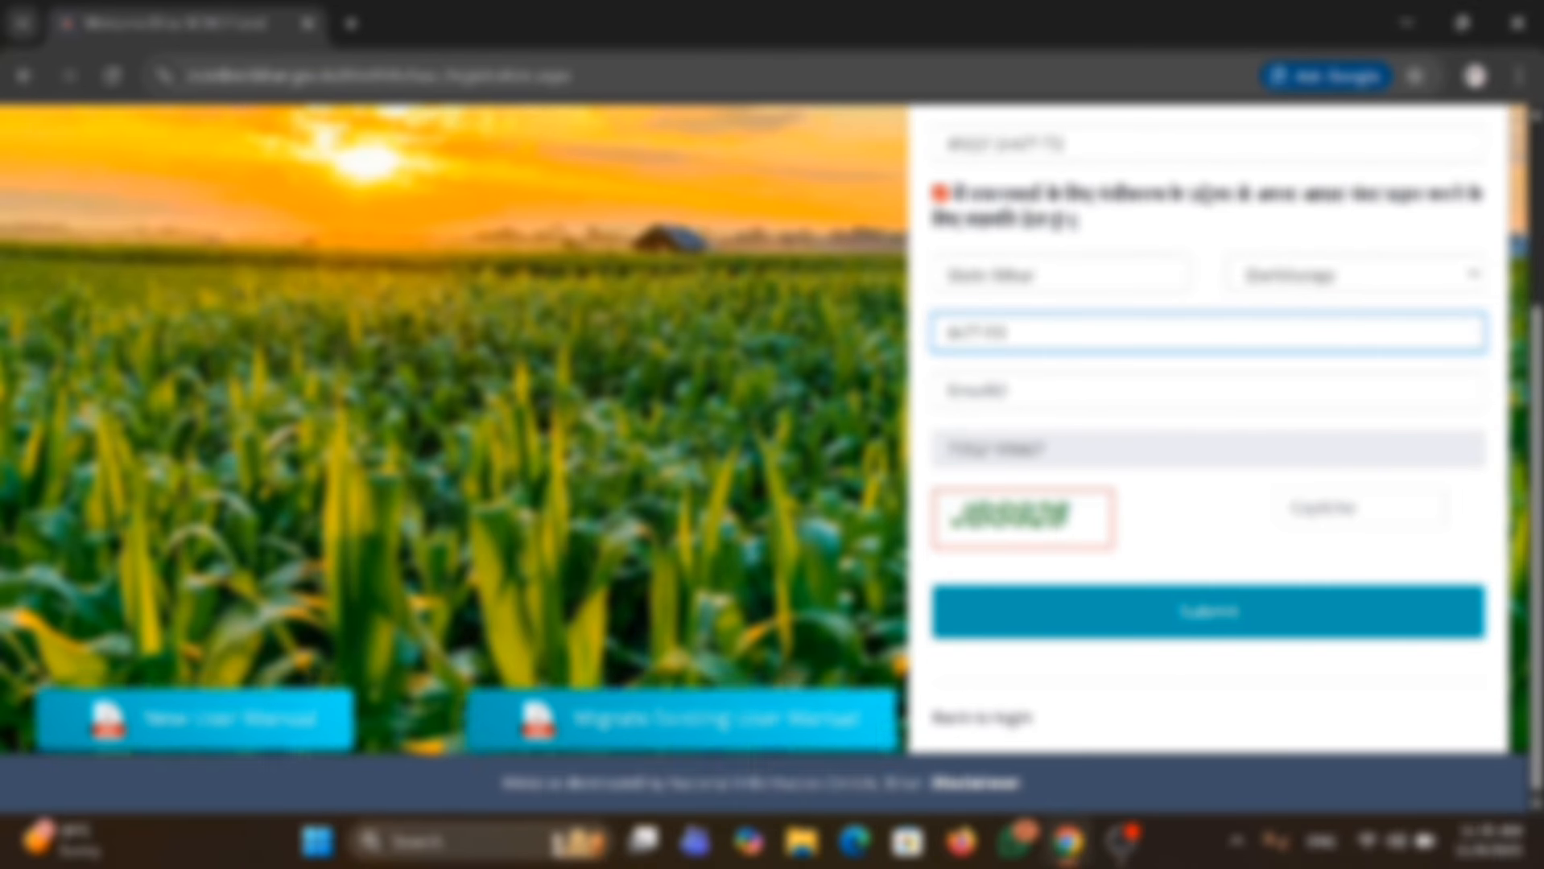
pyautogui.click(951, 391)
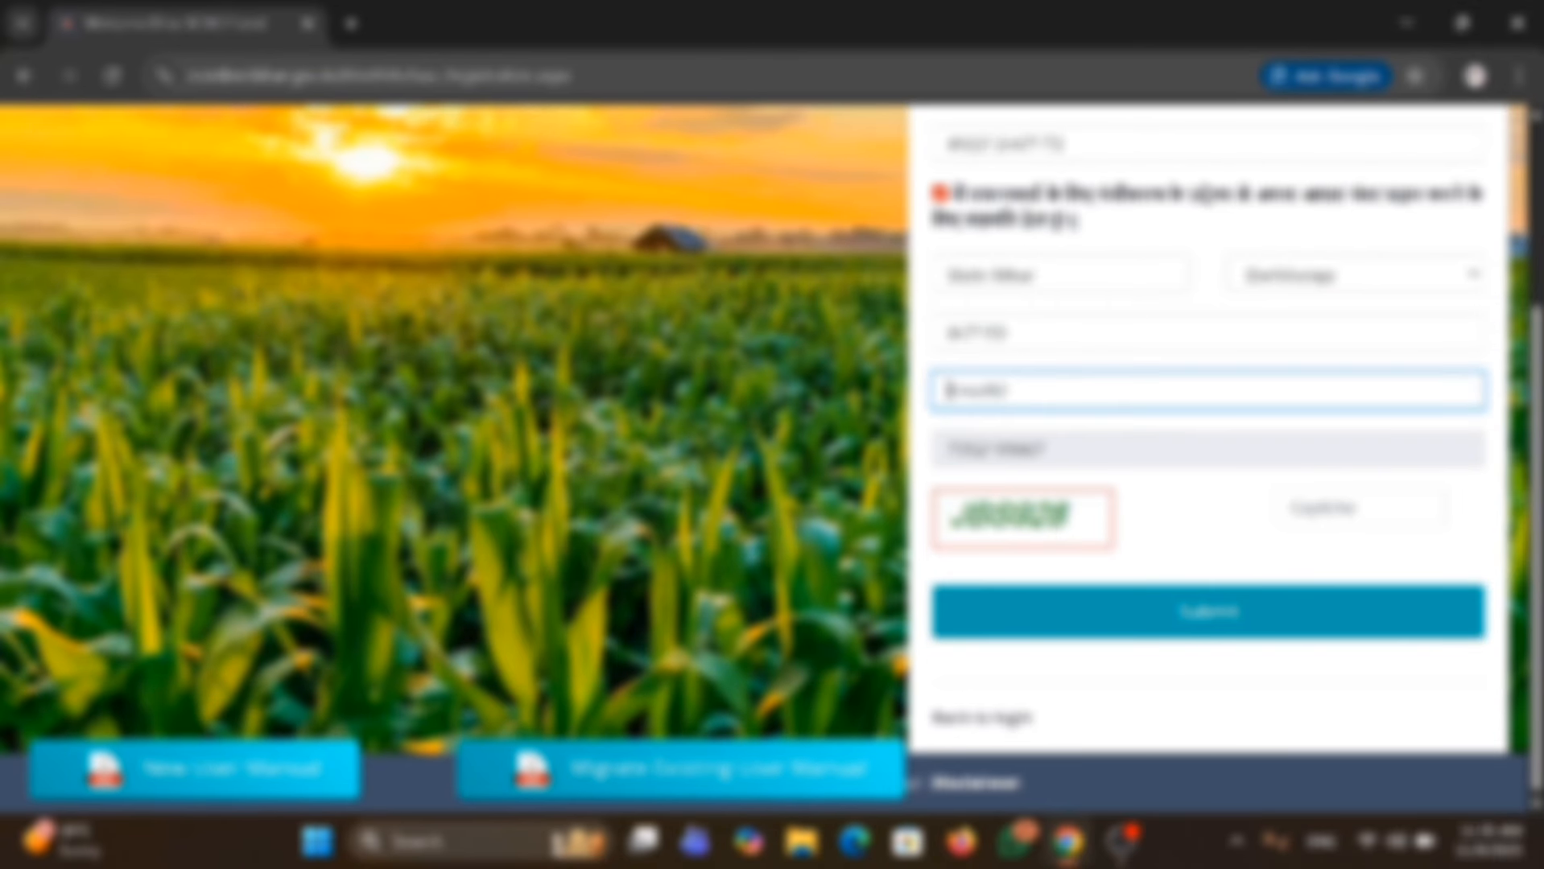
pyautogui.write('th')
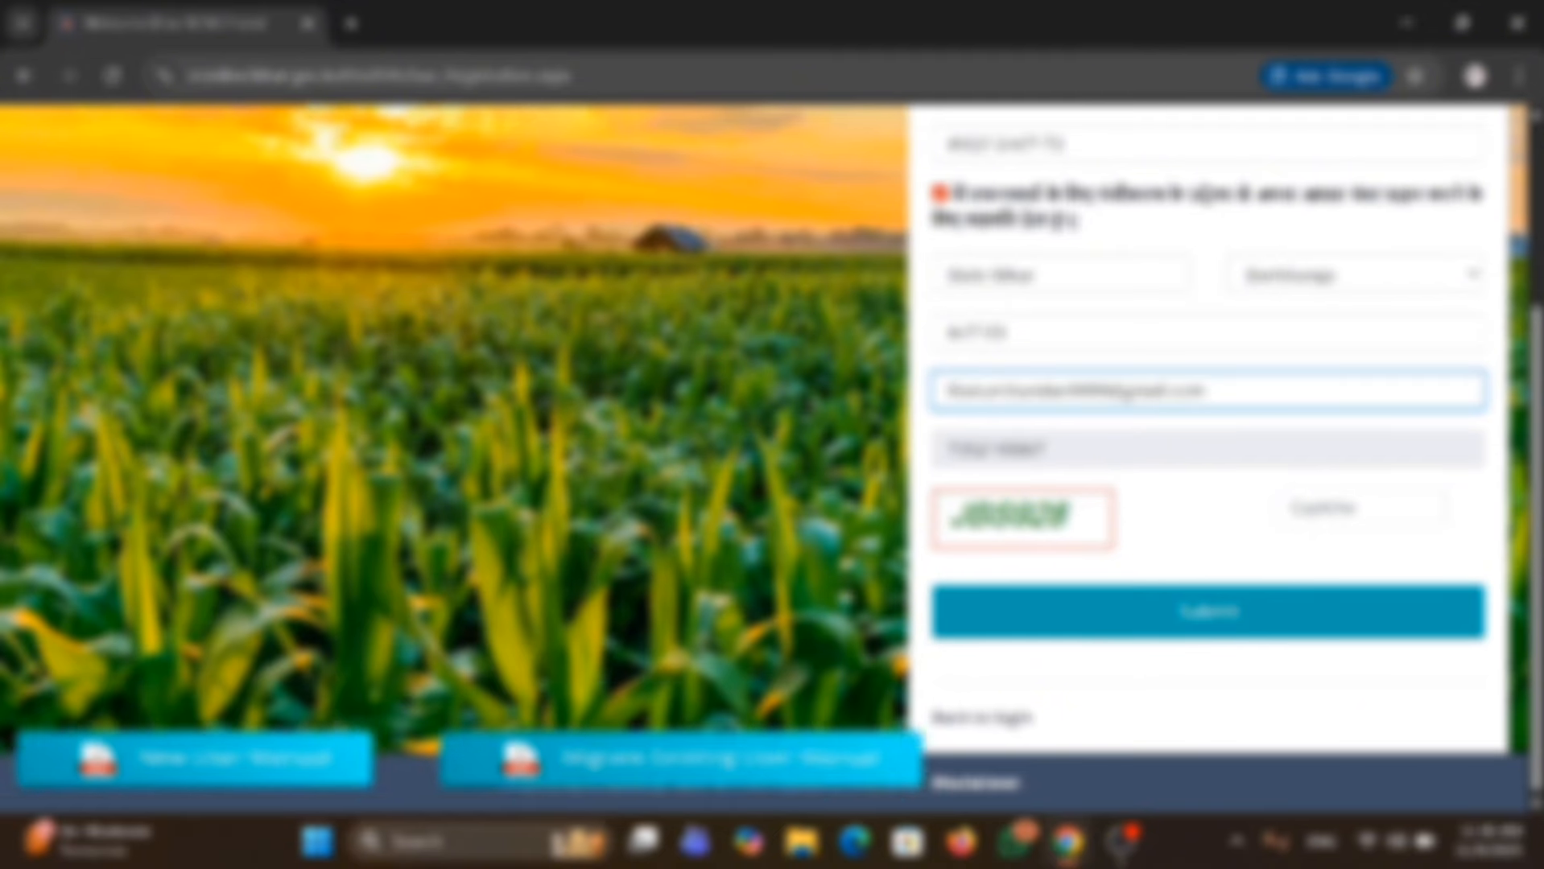
# Enter the displayed captcha and submit the portal registration form.
pyautogui.click(1358, 508)
pyautogui.write('J8')
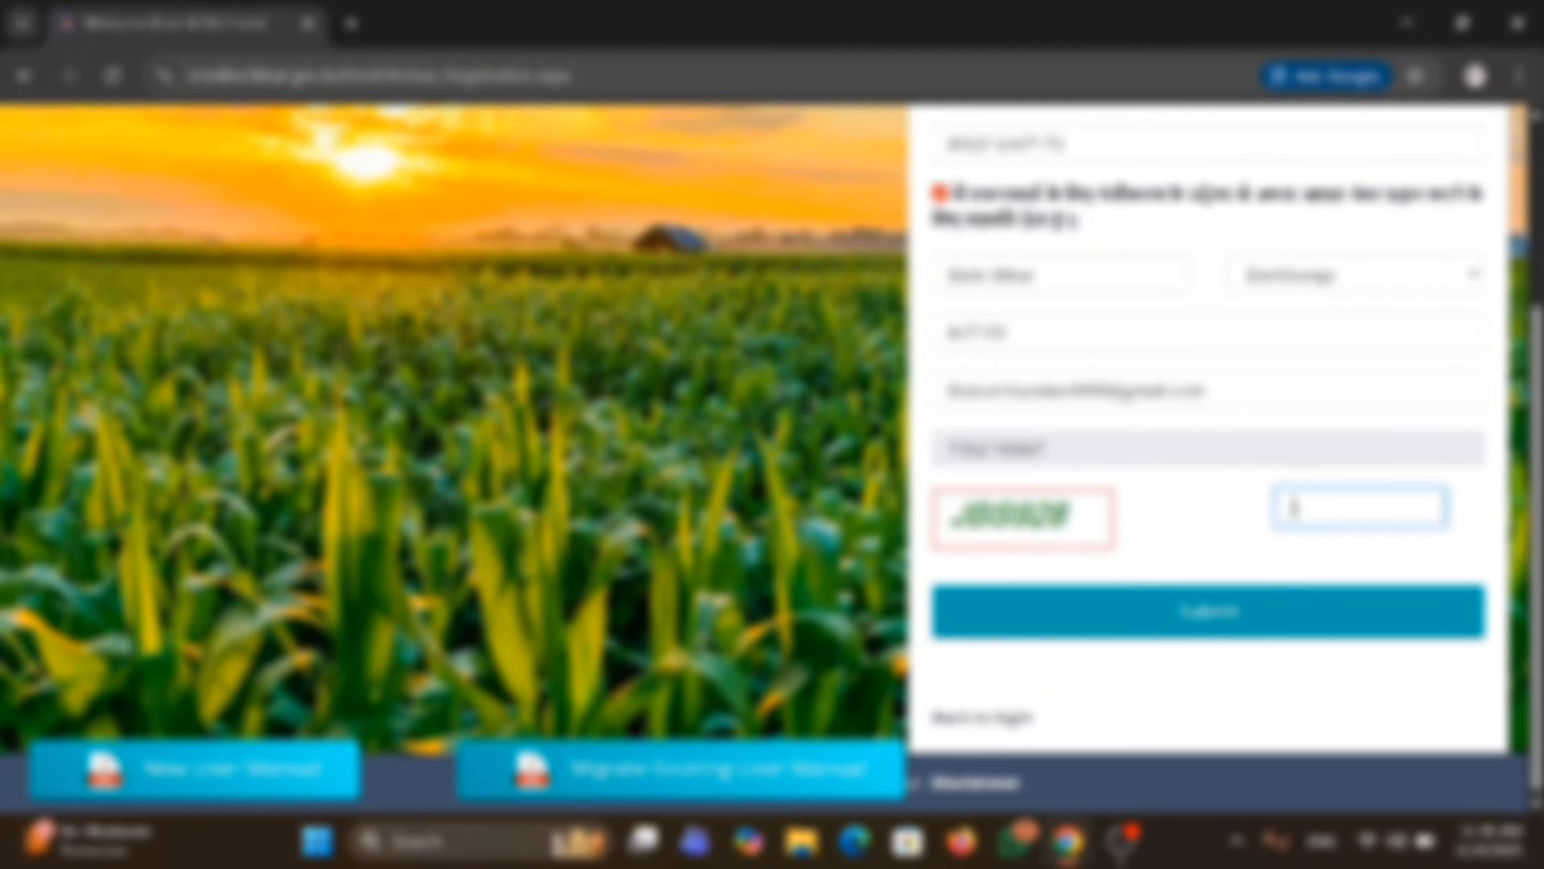
pyautogui.press('BackSpace')
pyautogui.press('BackSpace')
pyautogui.write('J86928')
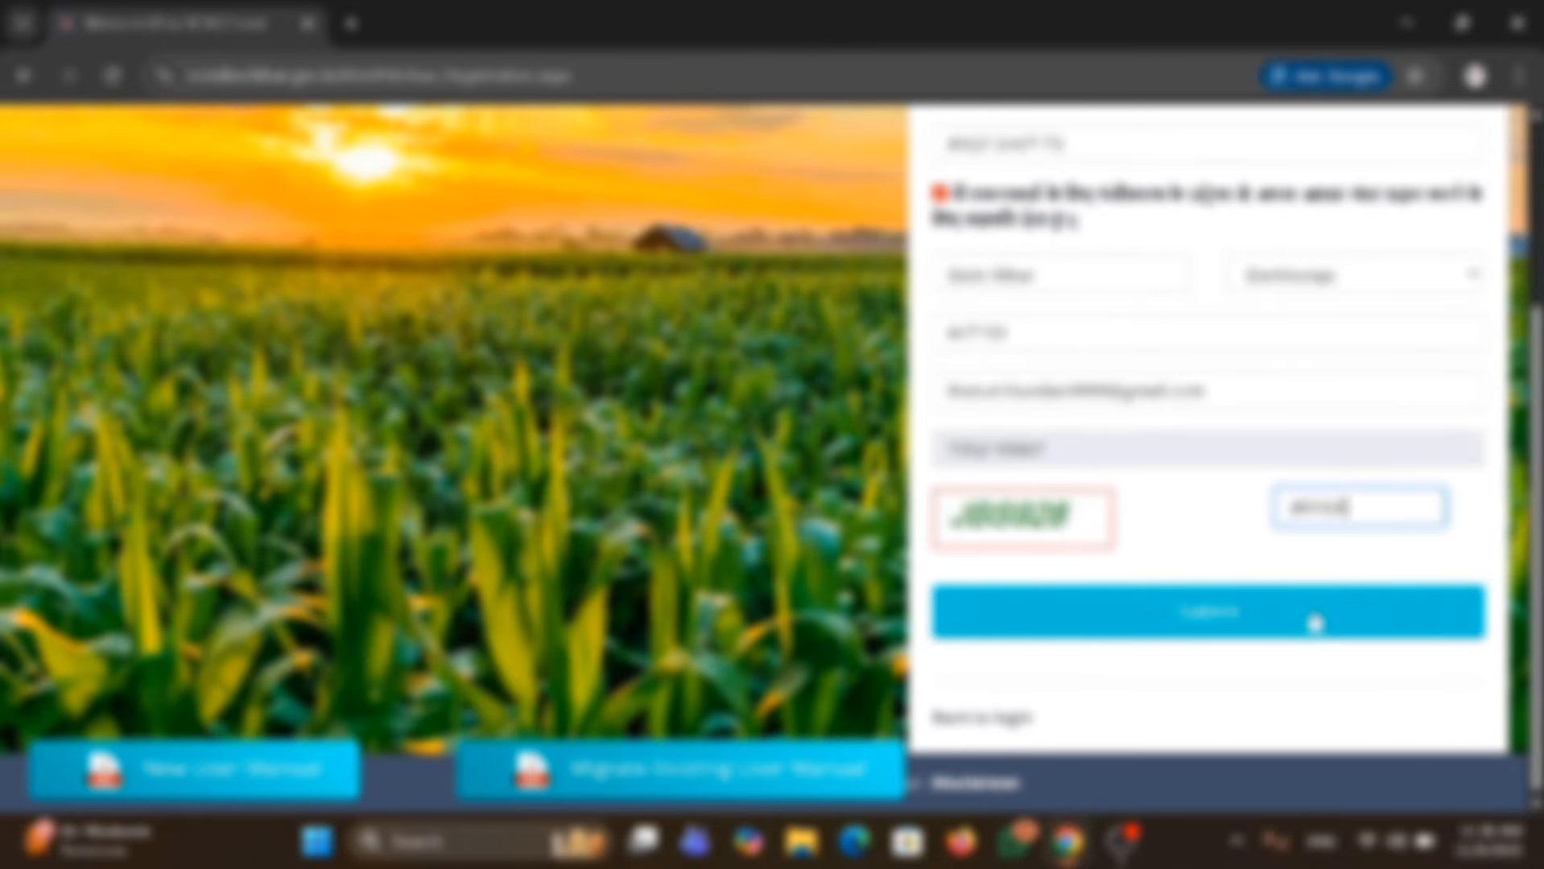
pyautogui.click(1314, 622)
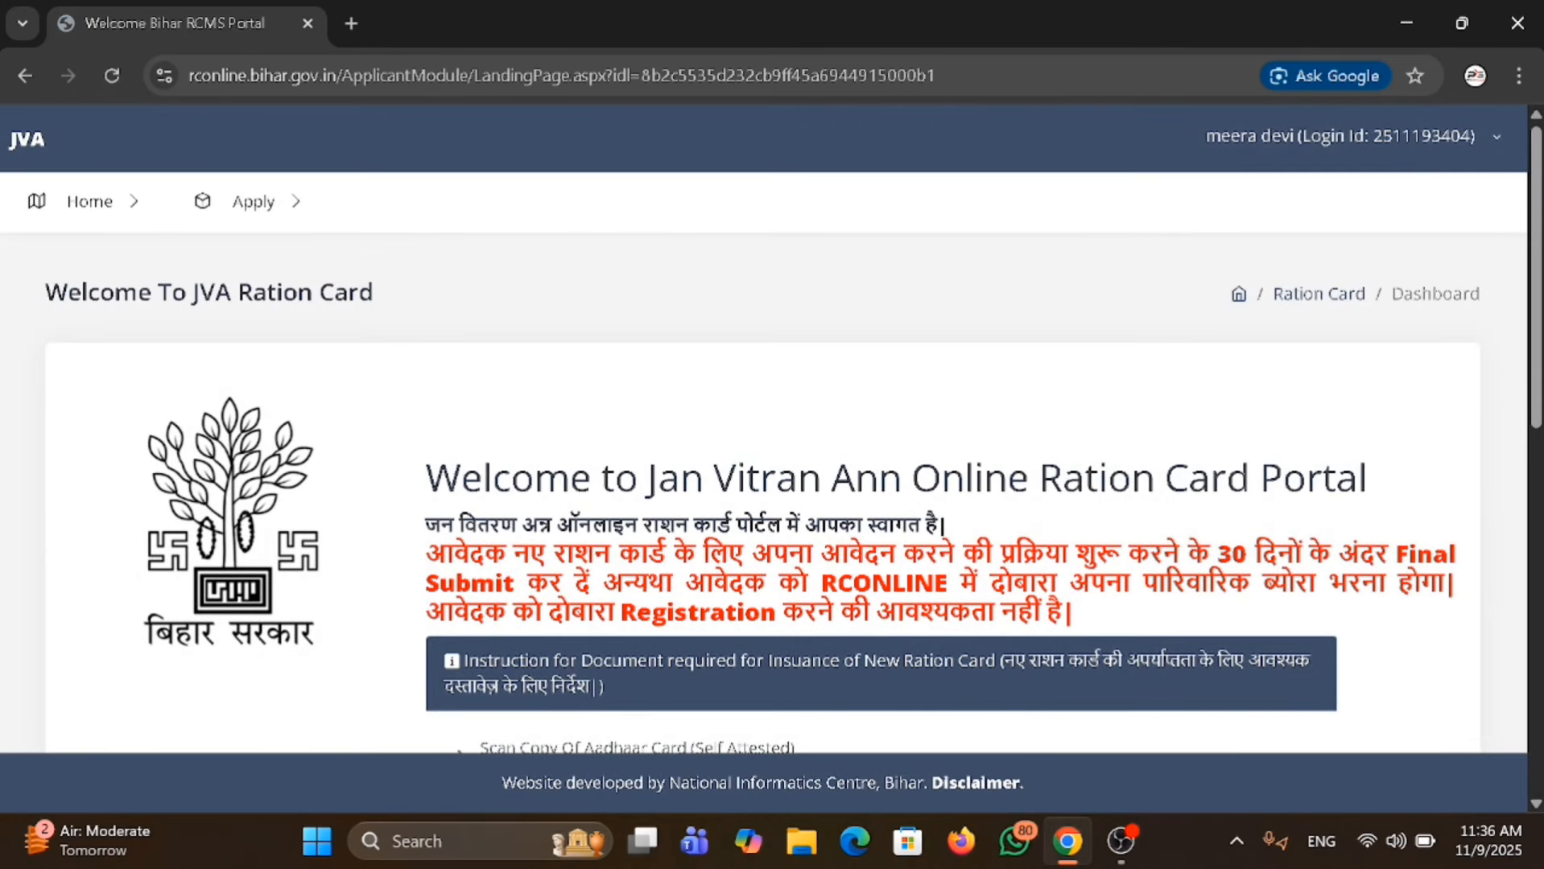
# Open a new ration card application for a Rural area.
pyautogui.scroll(-5, 1275, 552)
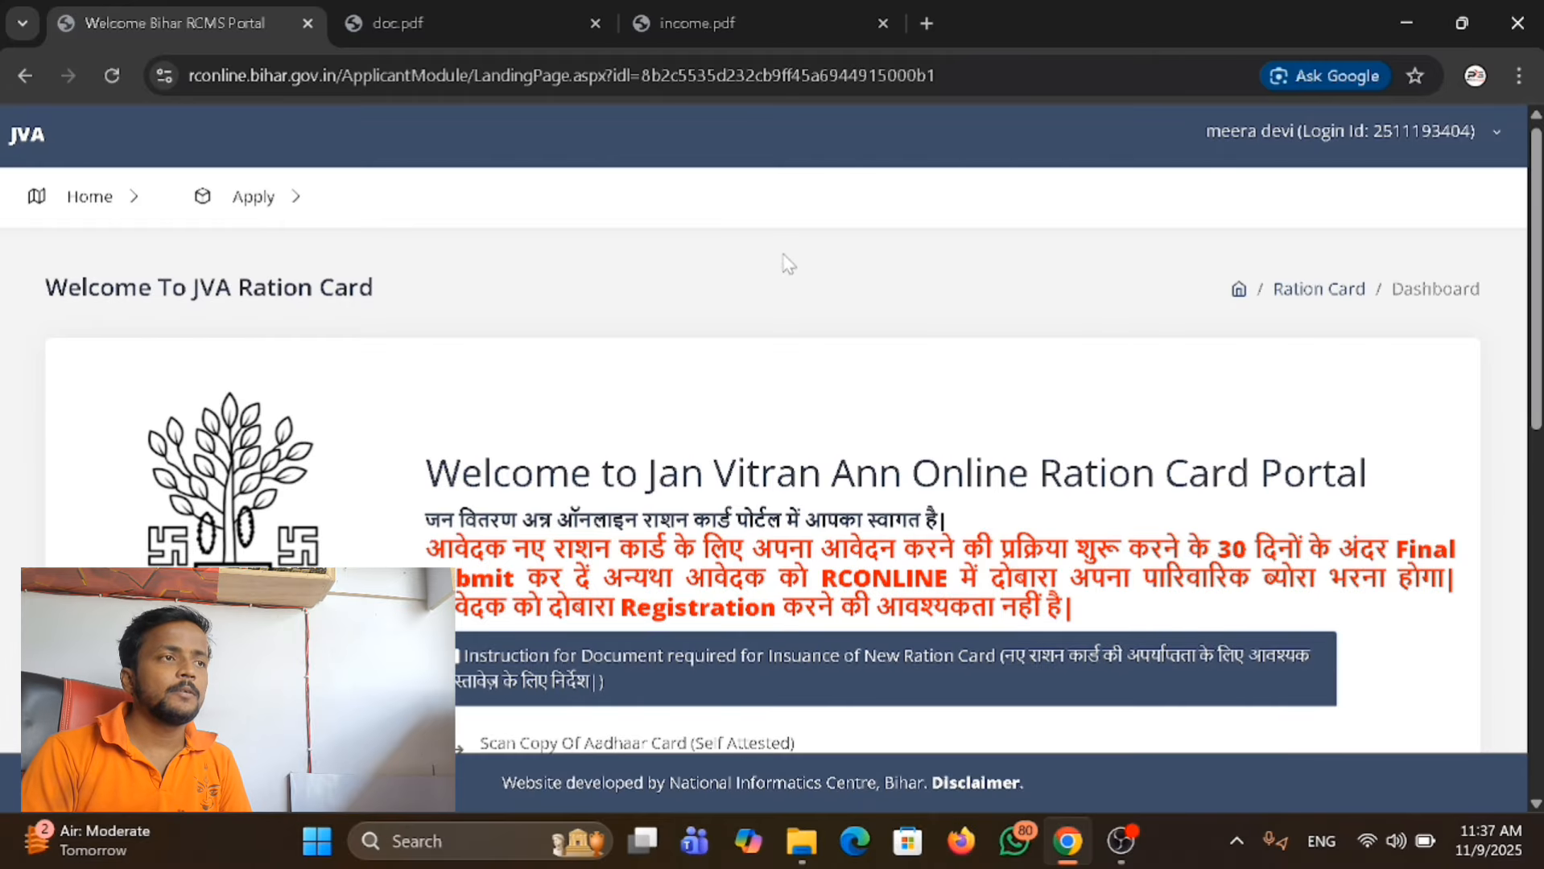
pyautogui.click(302, 211)
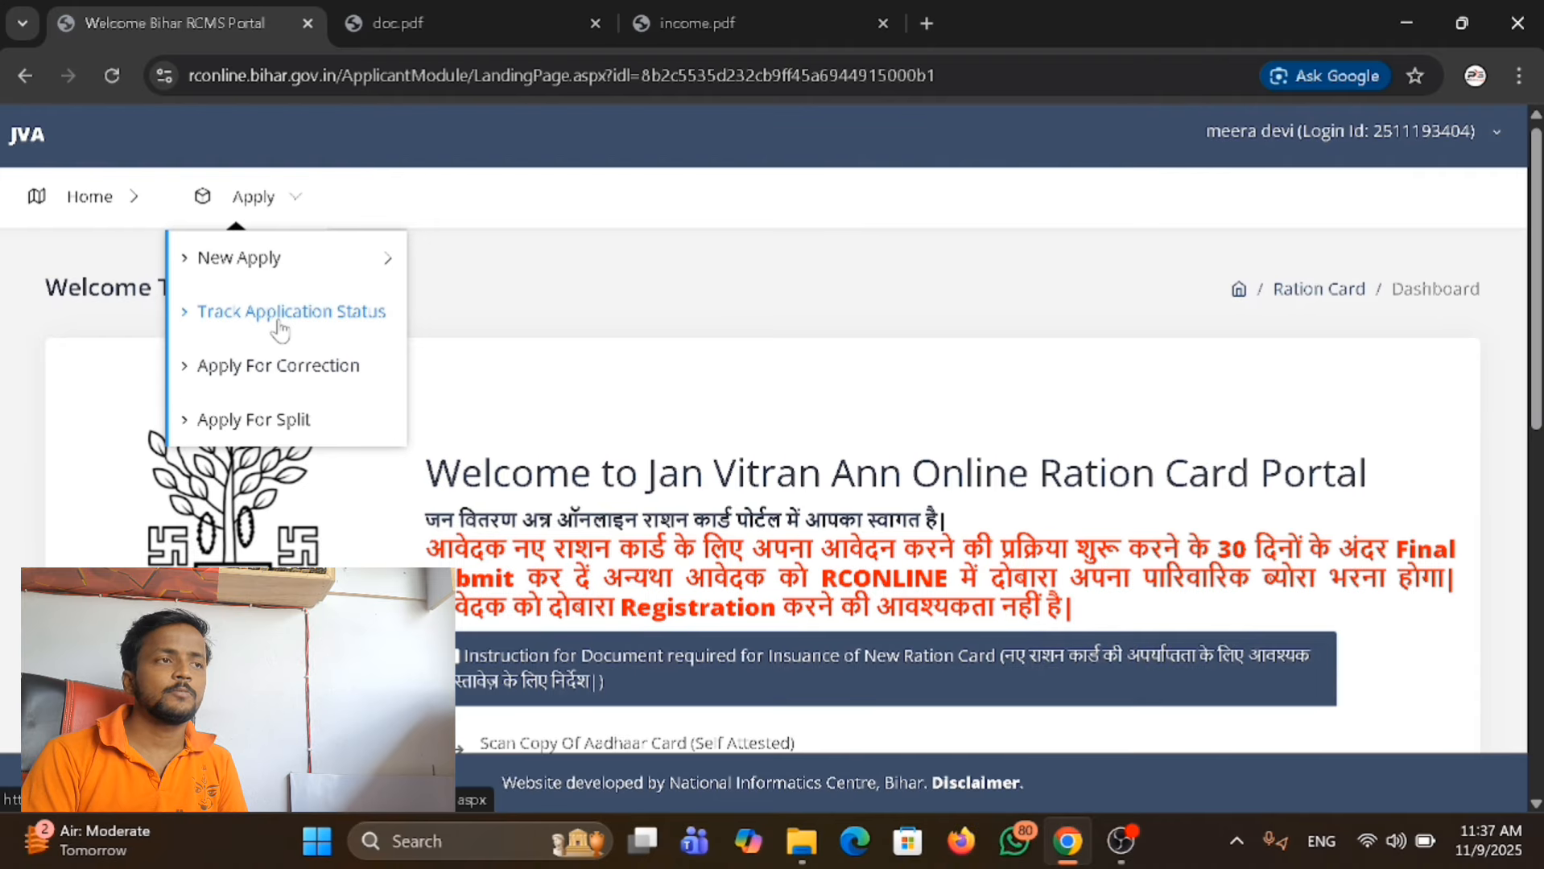
pyautogui.click(265, 262)
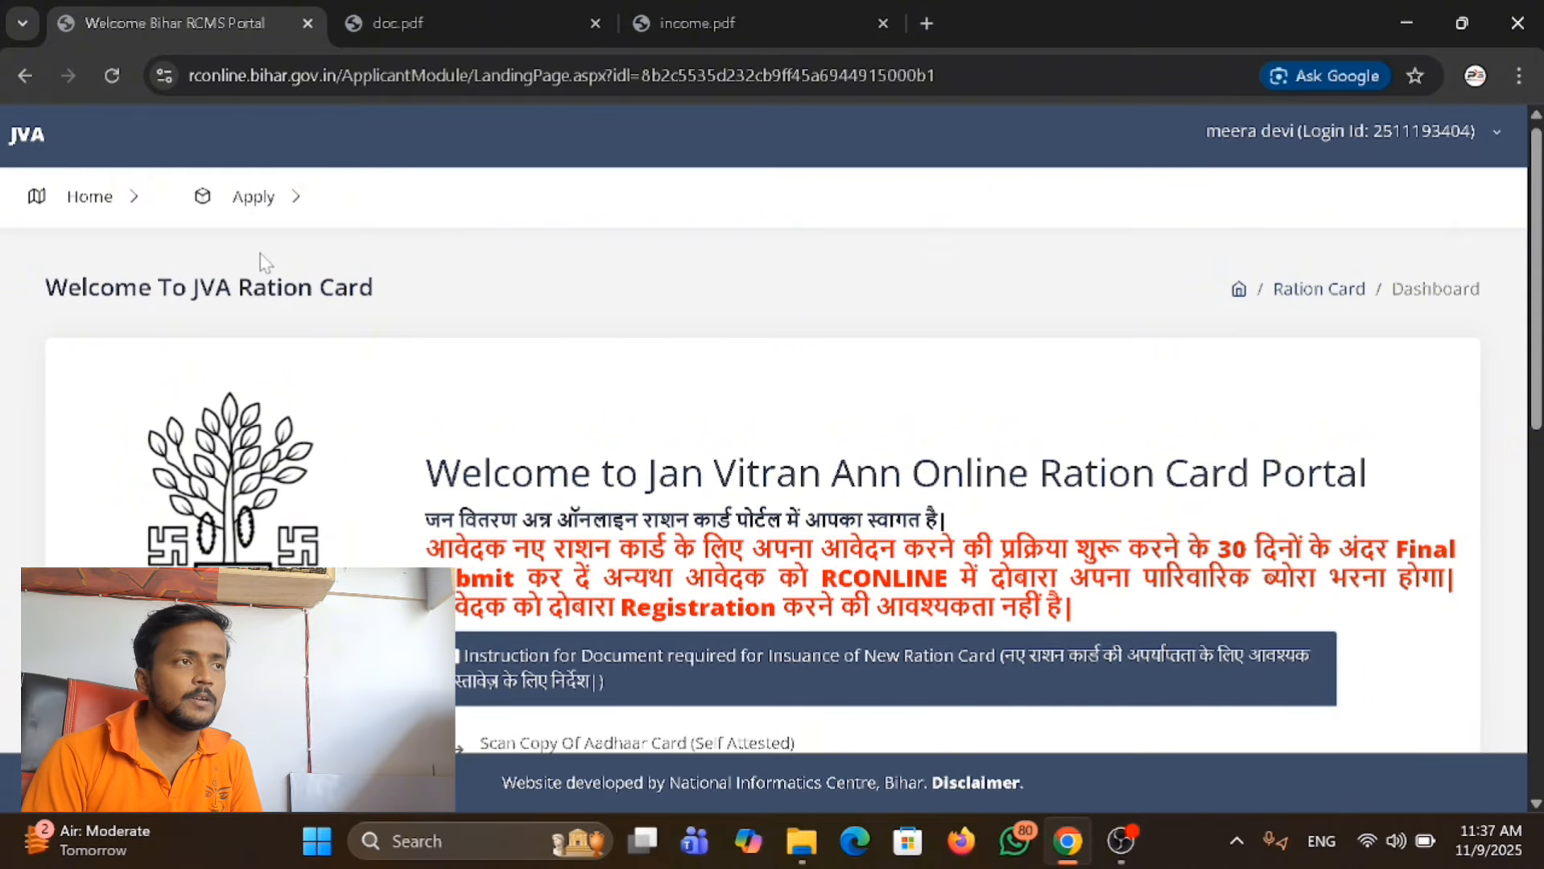
pyautogui.click(272, 198)
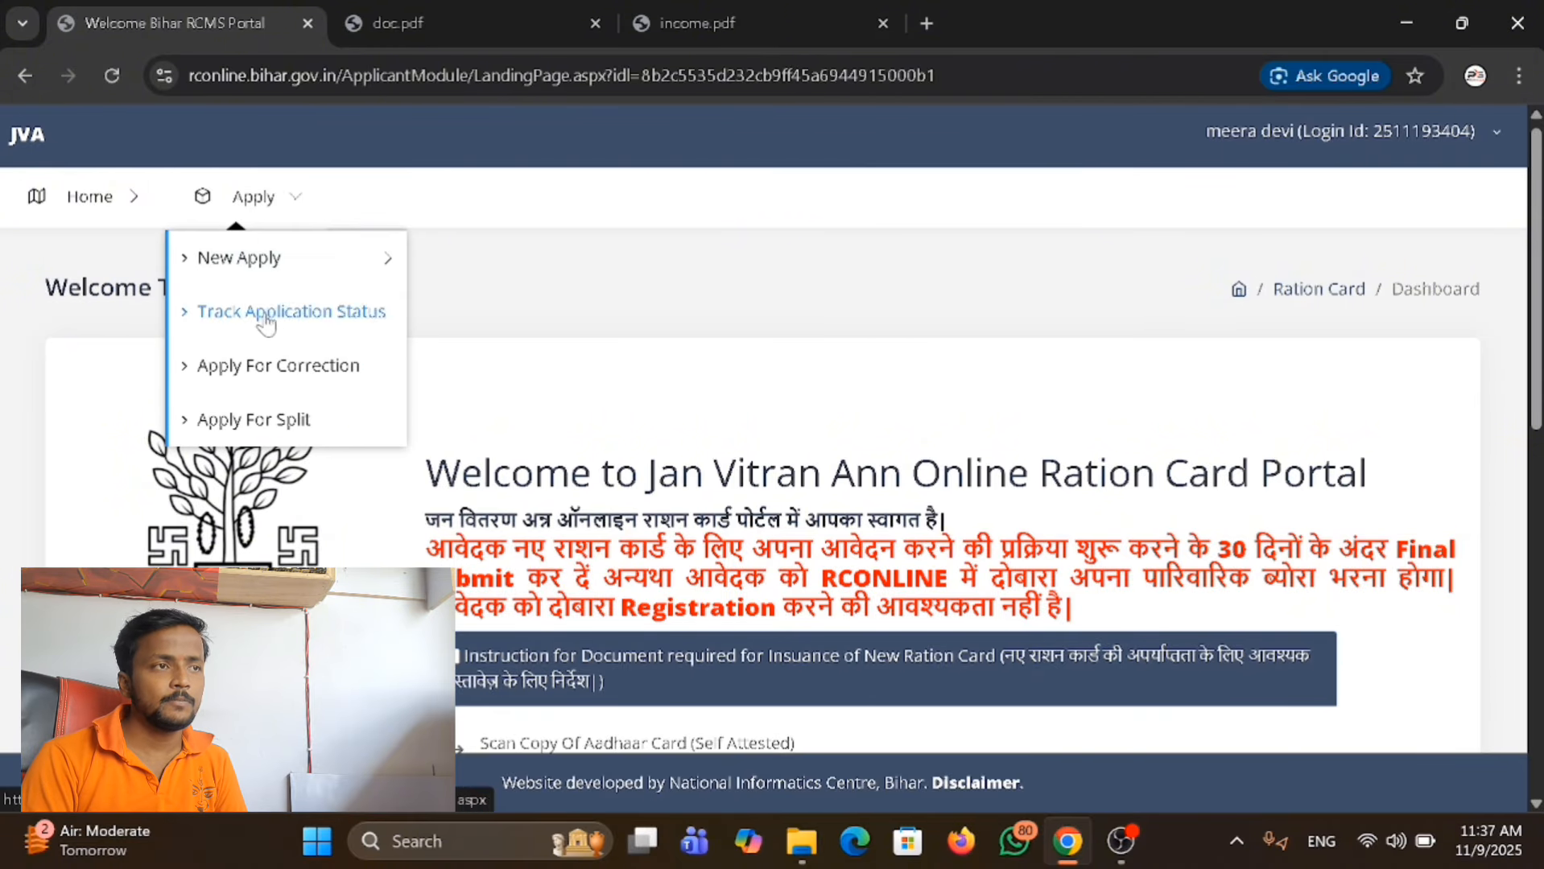
pyautogui.click(257, 258)
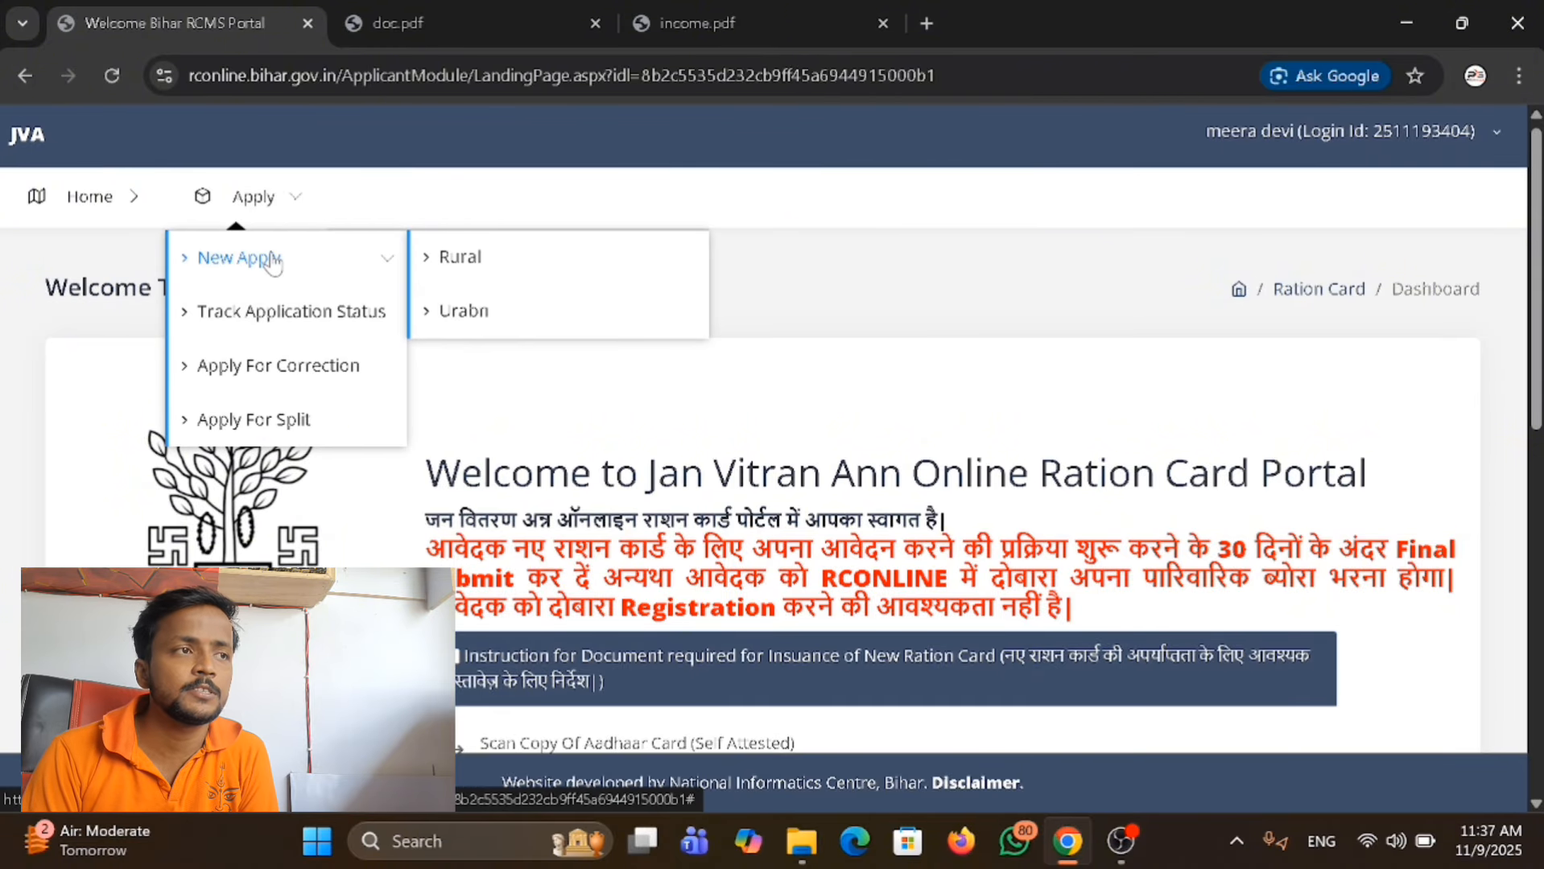
pyautogui.click(485, 259)
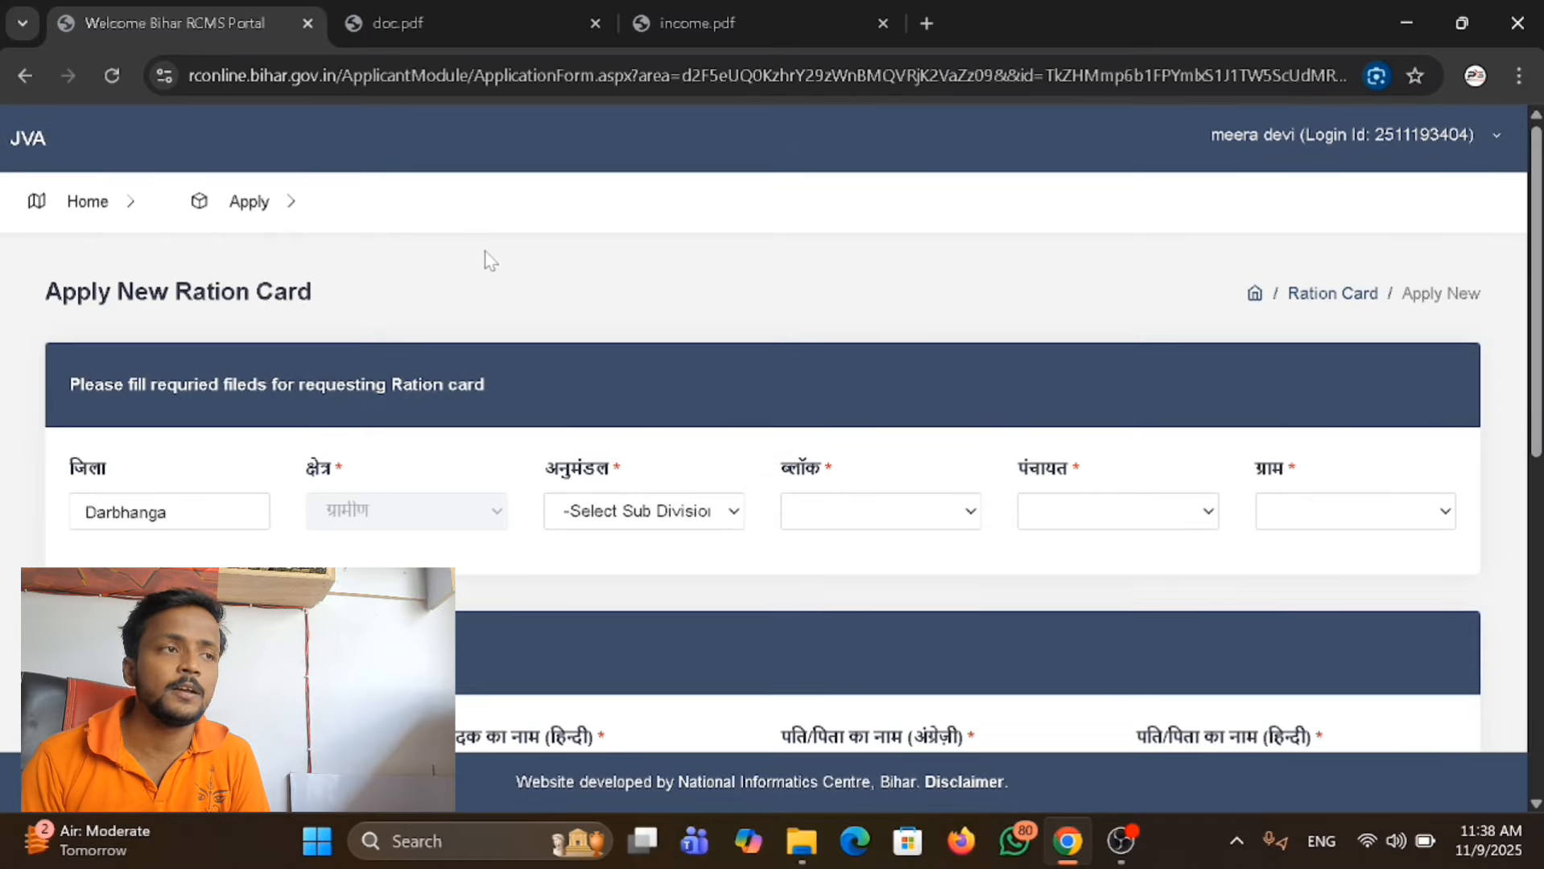
# Set the application's sub-division (अनुमंडल) to BENIPUR and its block (ब्लॉक) to Benipur.
pyautogui.scroll(-3, 490, 259)
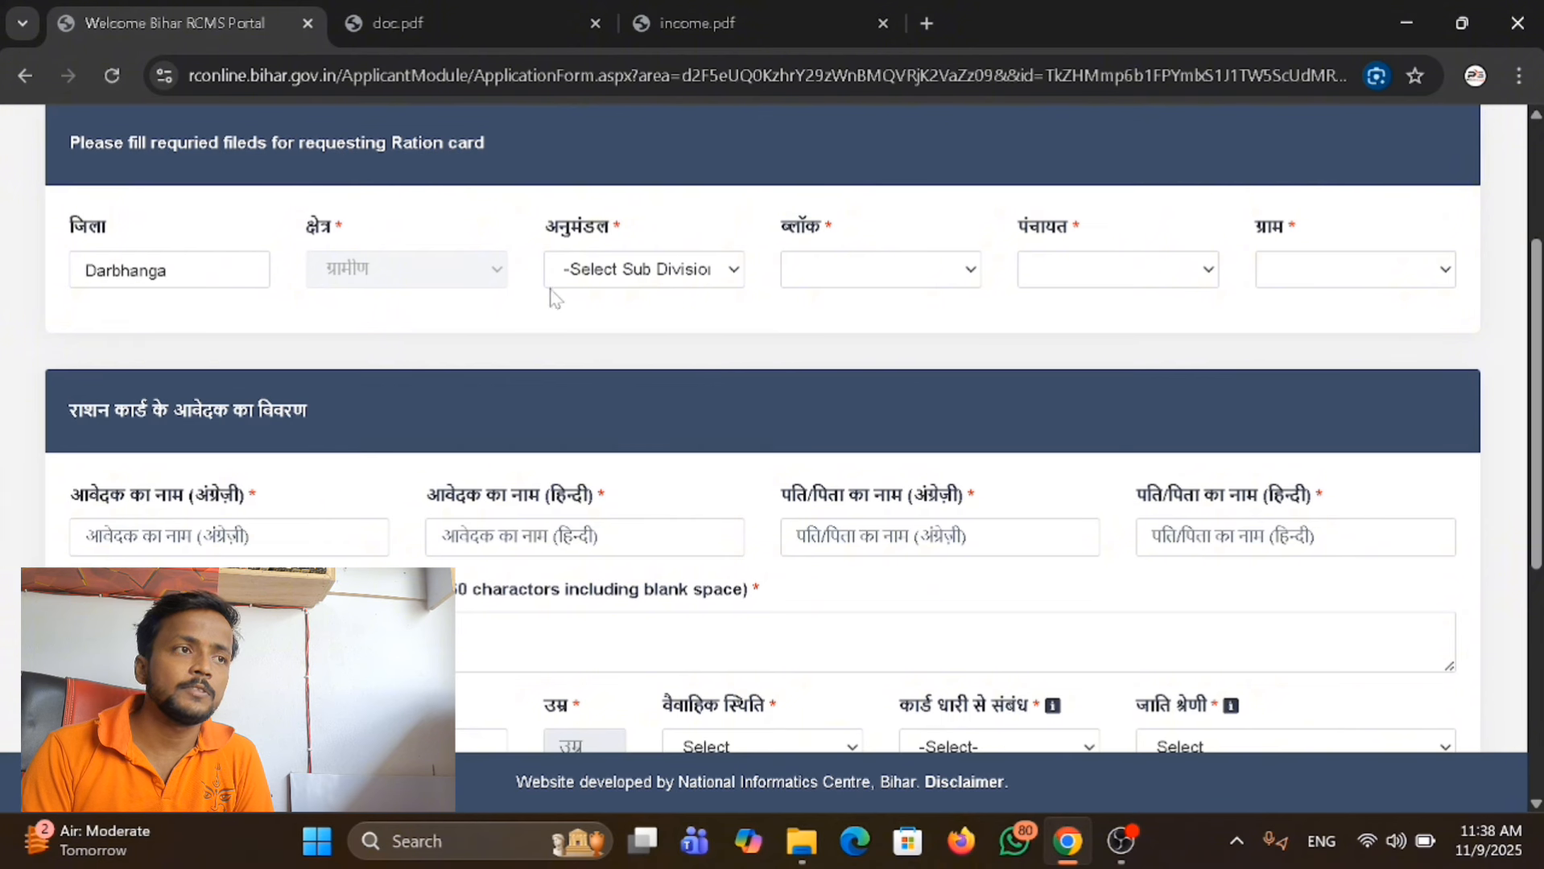
pyautogui.click(659, 270)
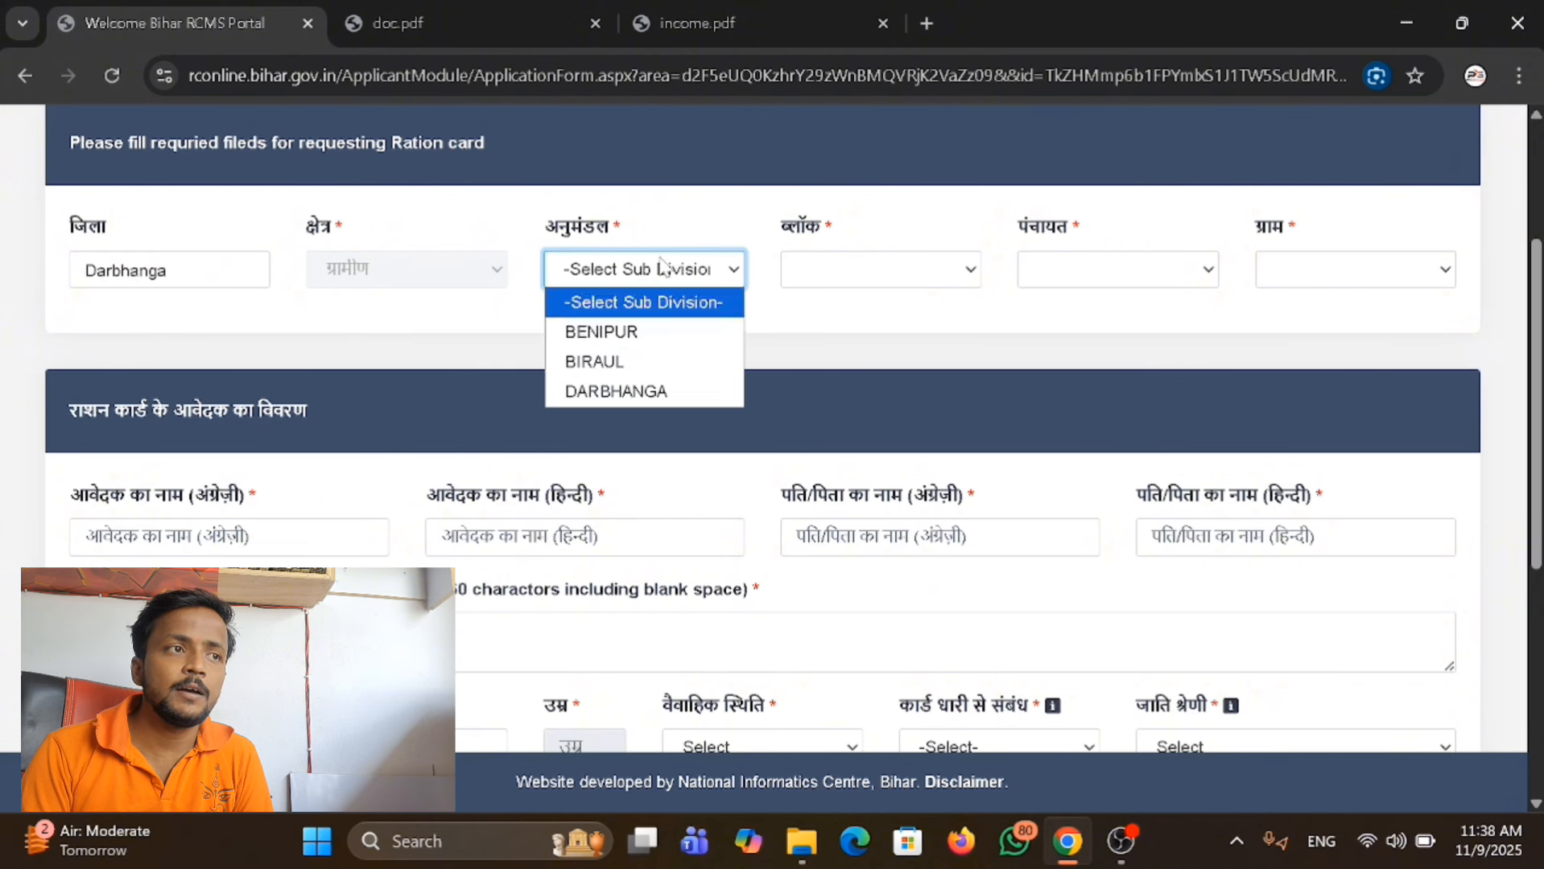
pyautogui.click(650, 335)
pyautogui.click(898, 273)
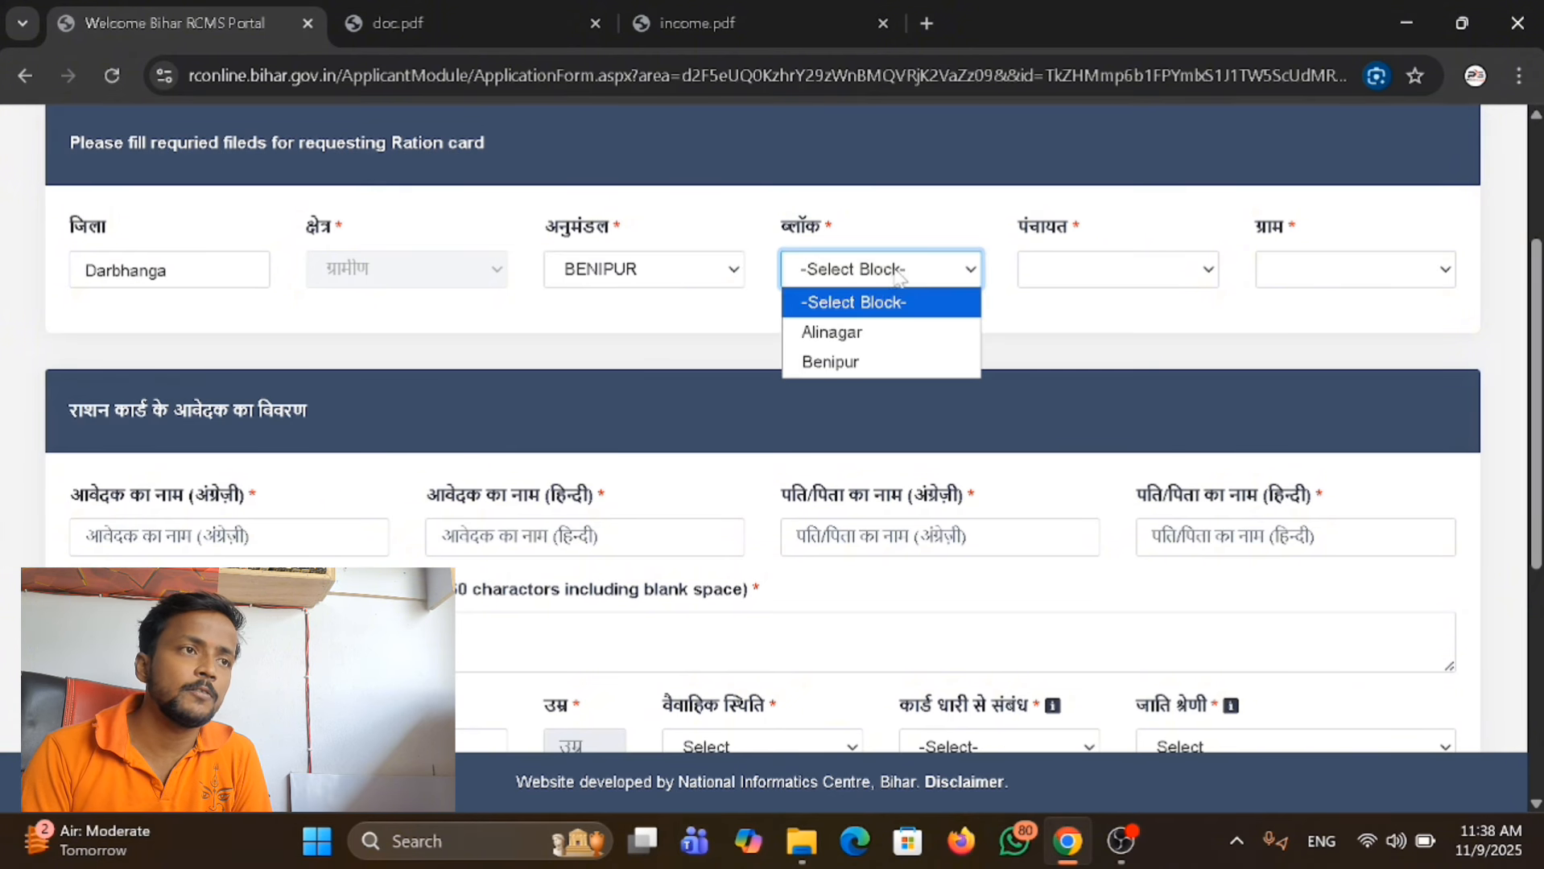
pyautogui.click(883, 360)
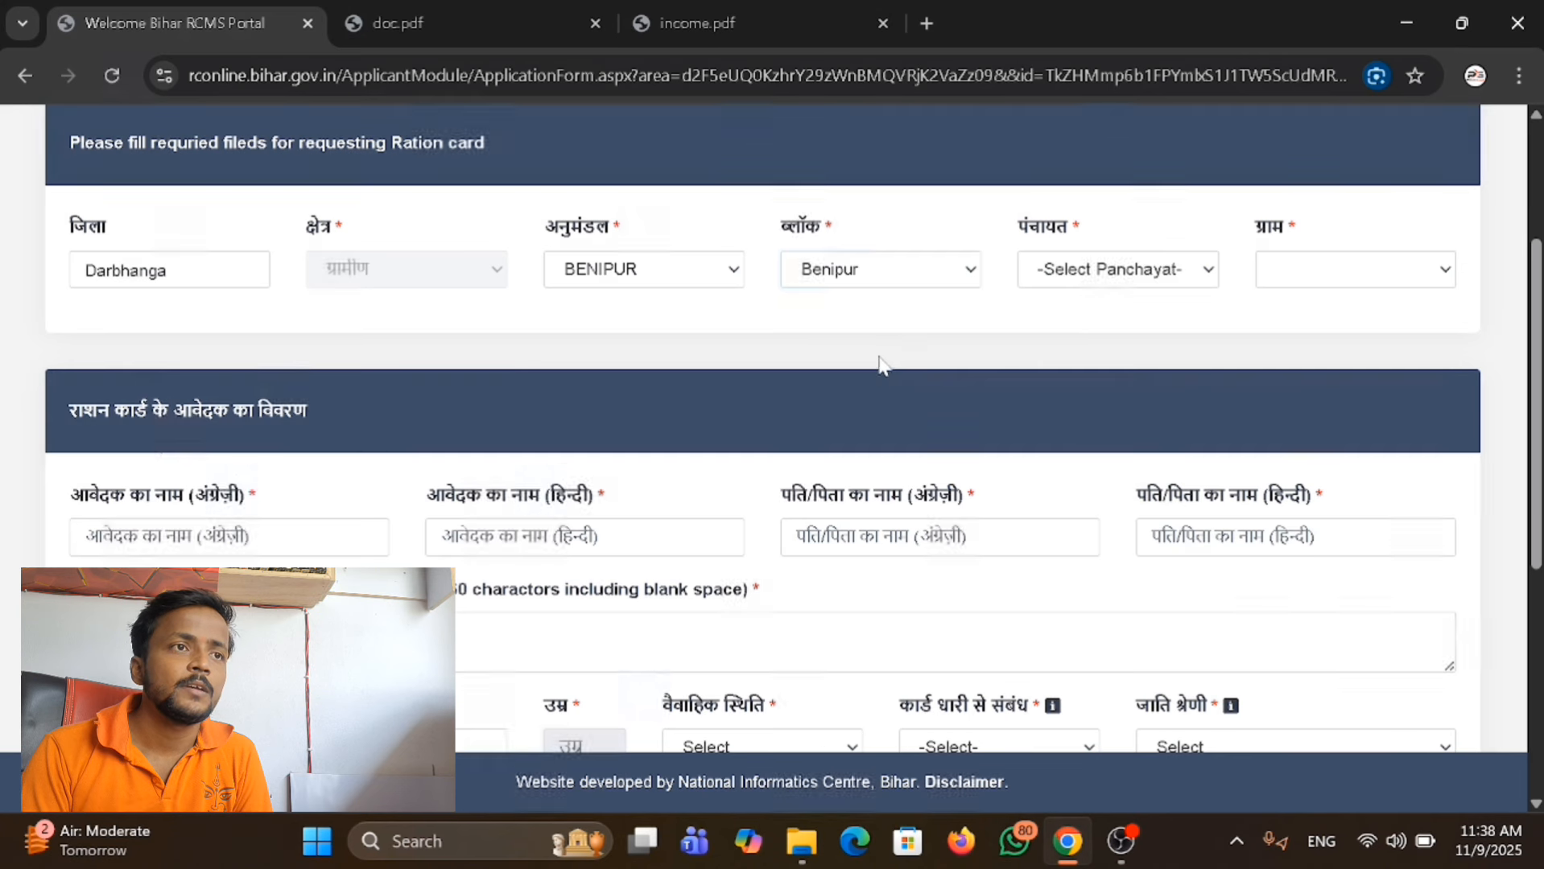
# Set the panchayat (पंचायत) to POHADI WEST and the village (ग्राम) to Pohadi.
pyautogui.click(1092, 274)
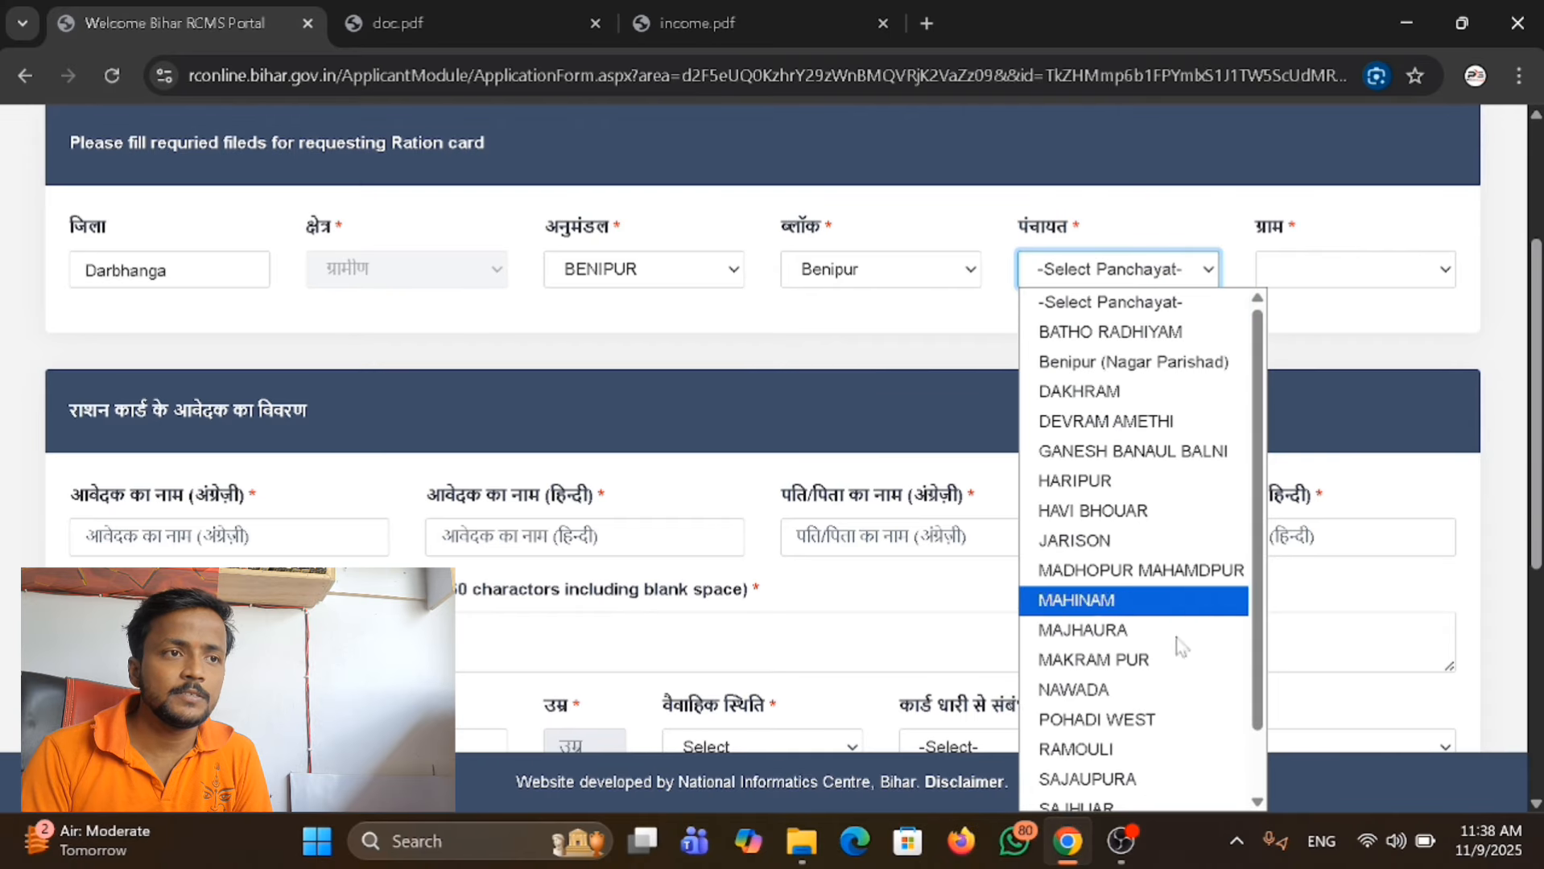
pyautogui.click(1175, 720)
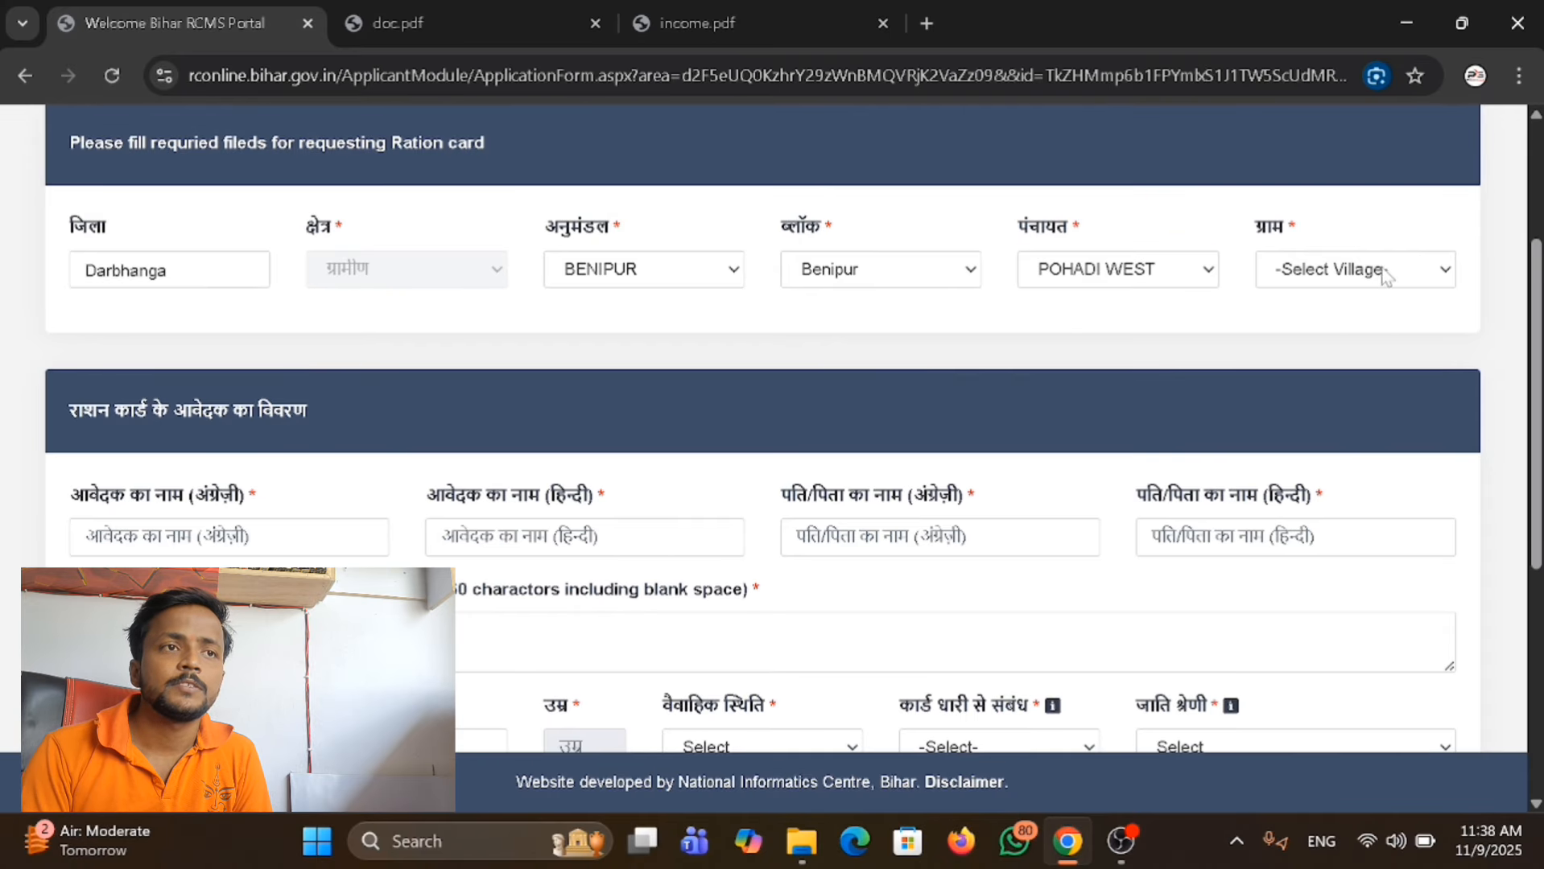
pyautogui.click(1387, 274)
pyautogui.click(1371, 333)
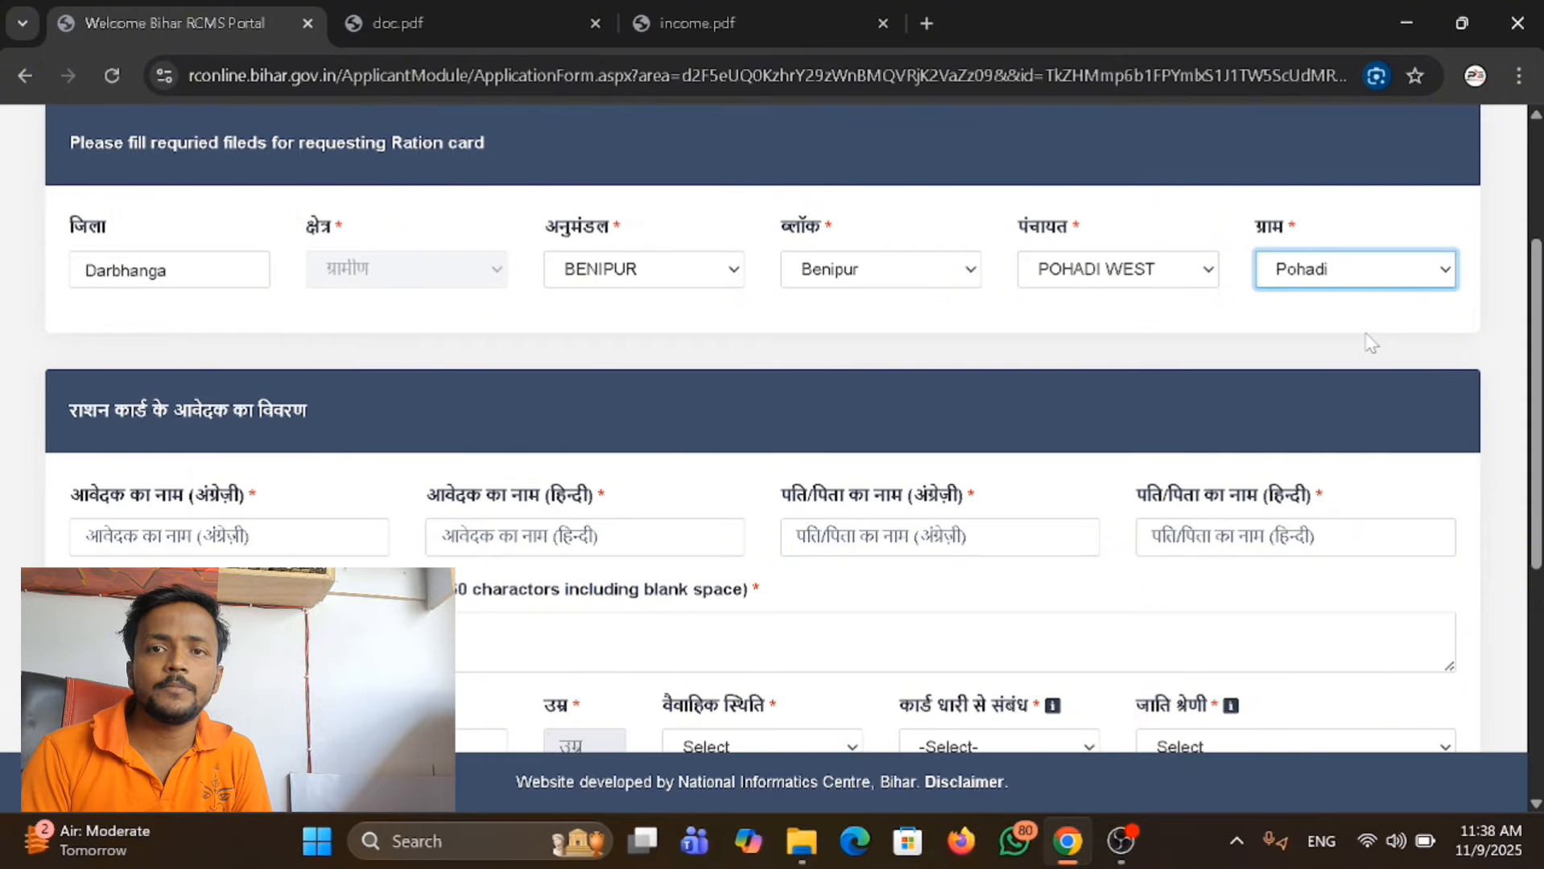
# Enter the applicant's full name in English and in Hindi in the applicant details section.
pyautogui.scroll(-1, 1371, 344)
pyautogui.scroll(-1, 1371, 344)
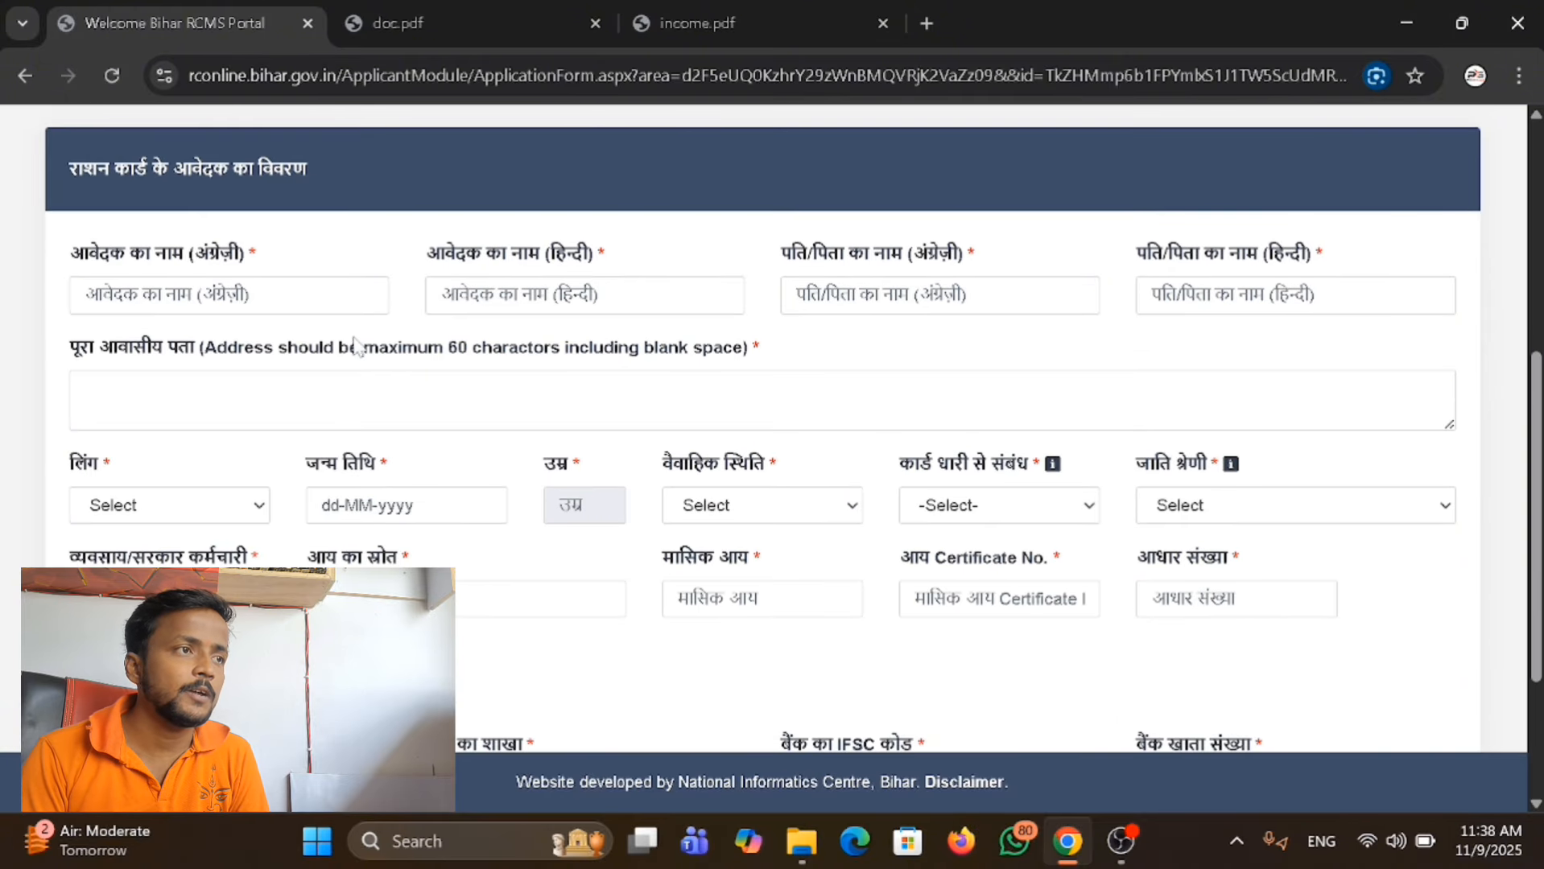
pyautogui.click(354, 296)
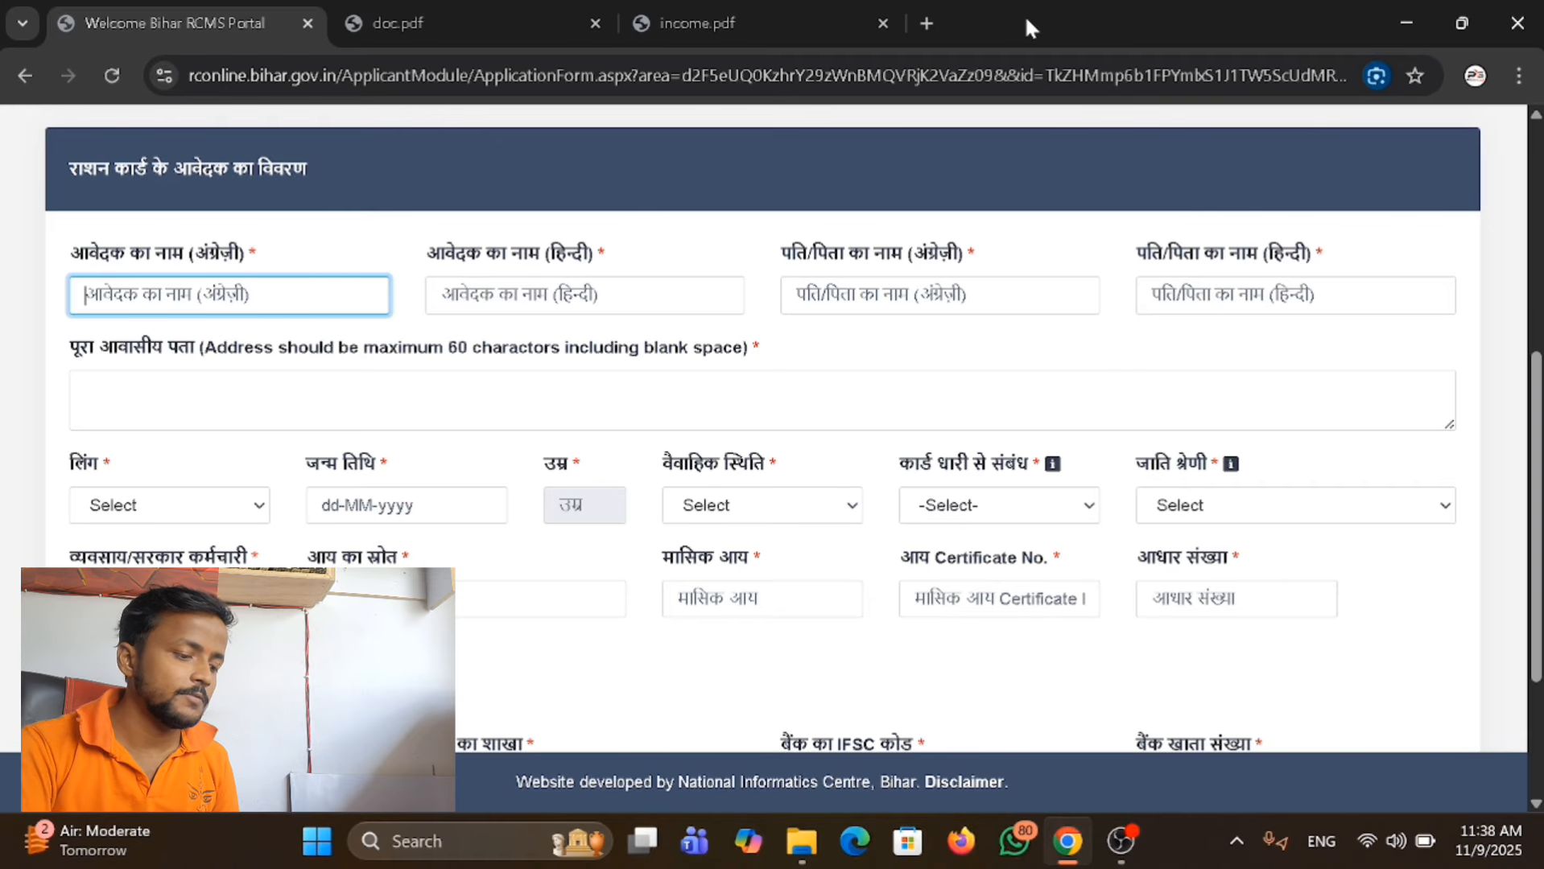
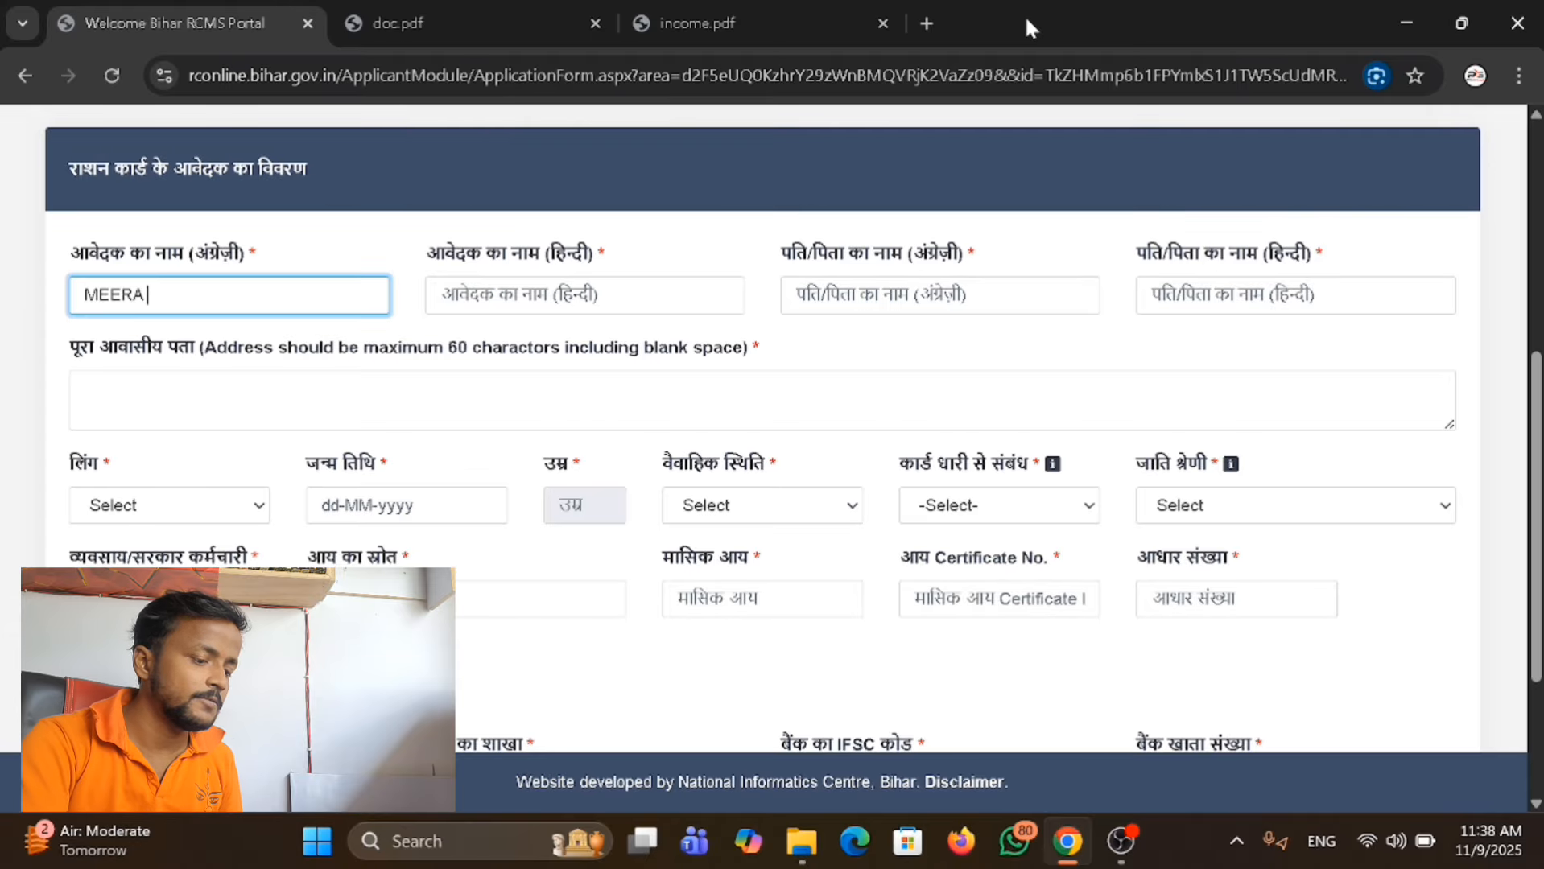
pyautogui.press('Tab')
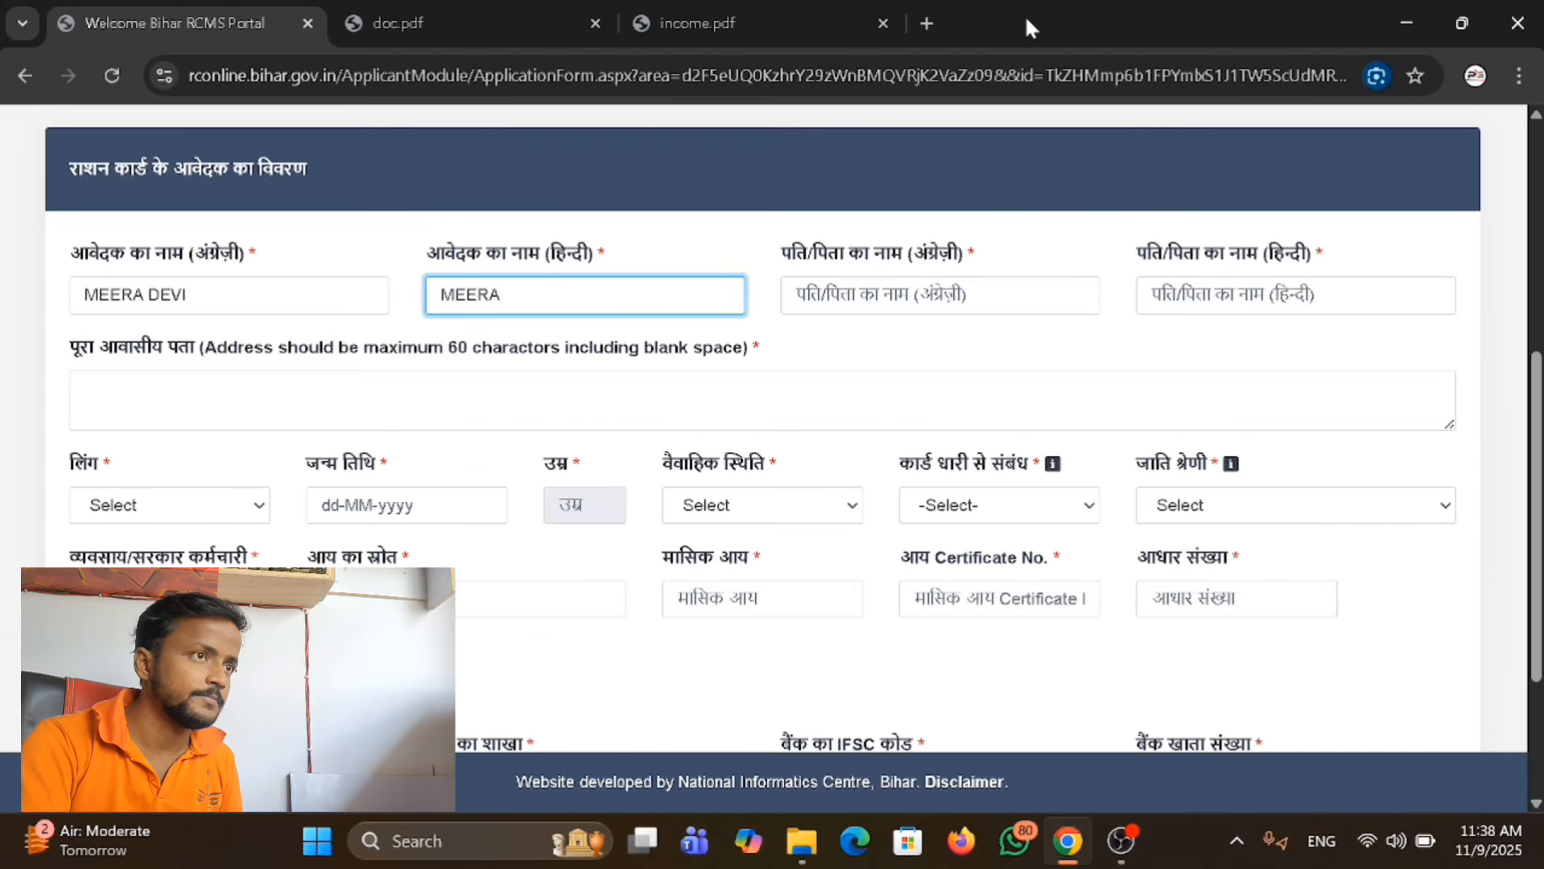
pyautogui.press('Tab')
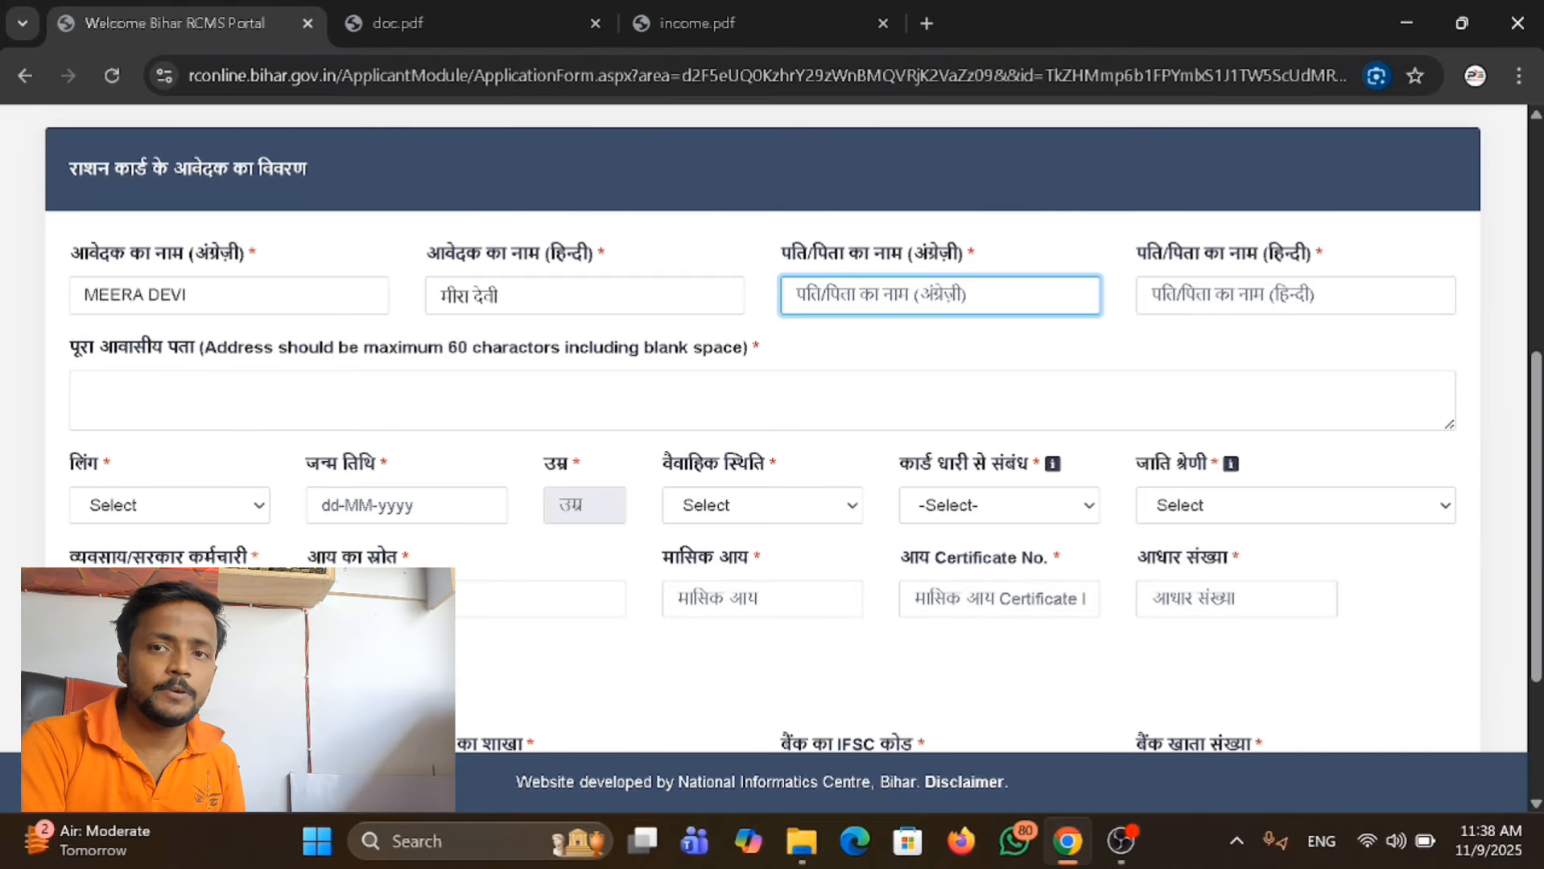
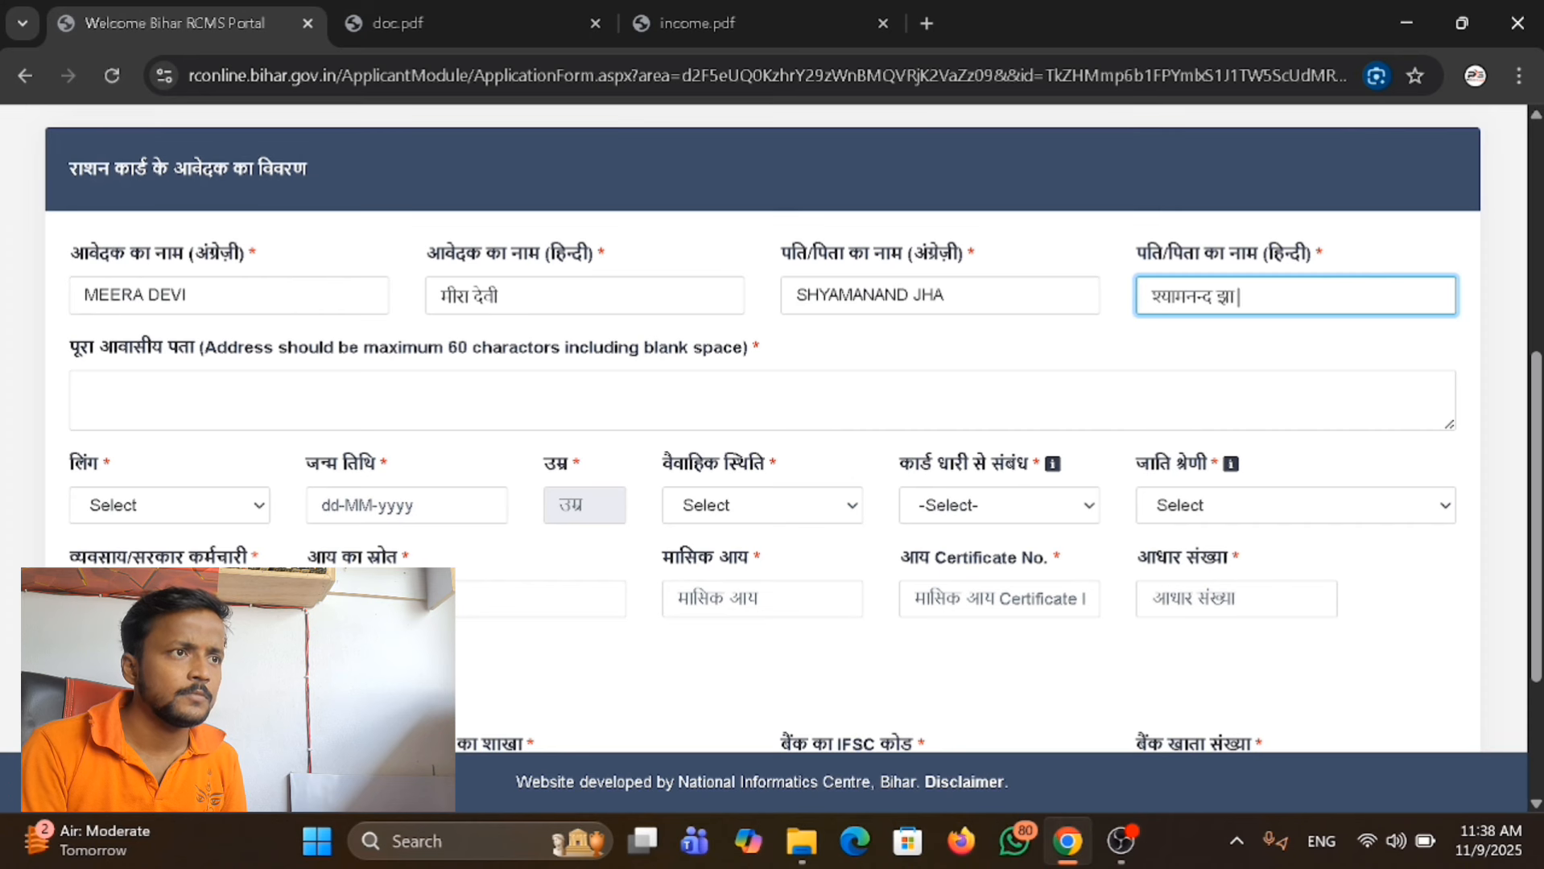
# Enter the applicant's full residential address (पूरा आवासीय पता).
pyautogui.scroll(-3, 773, 434)
pyautogui.scroll(2, 773, 435)
pyautogui.click(85, 280)
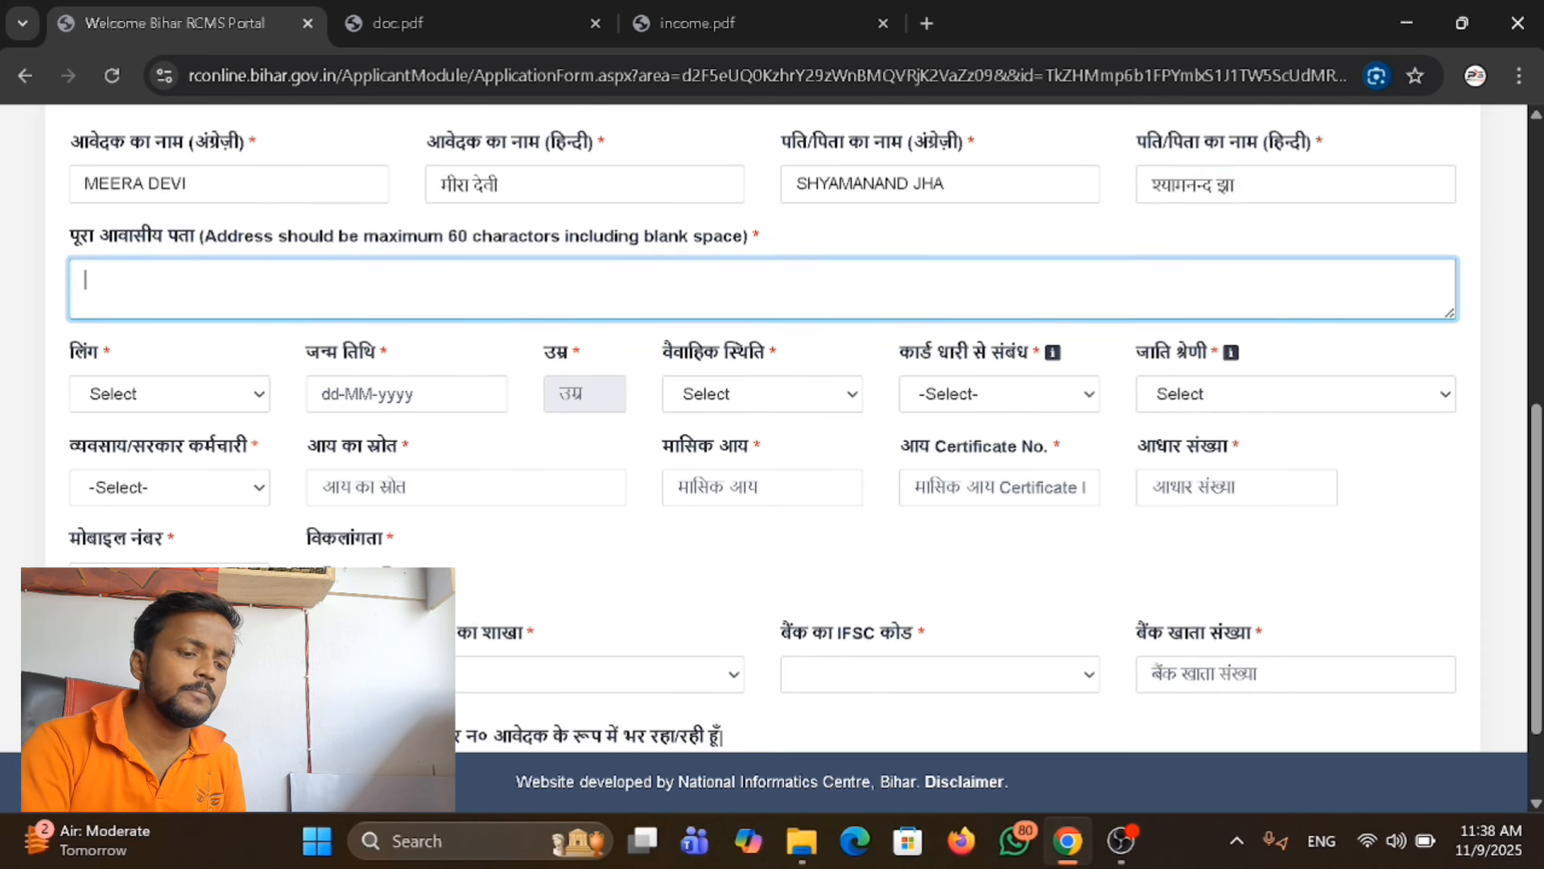
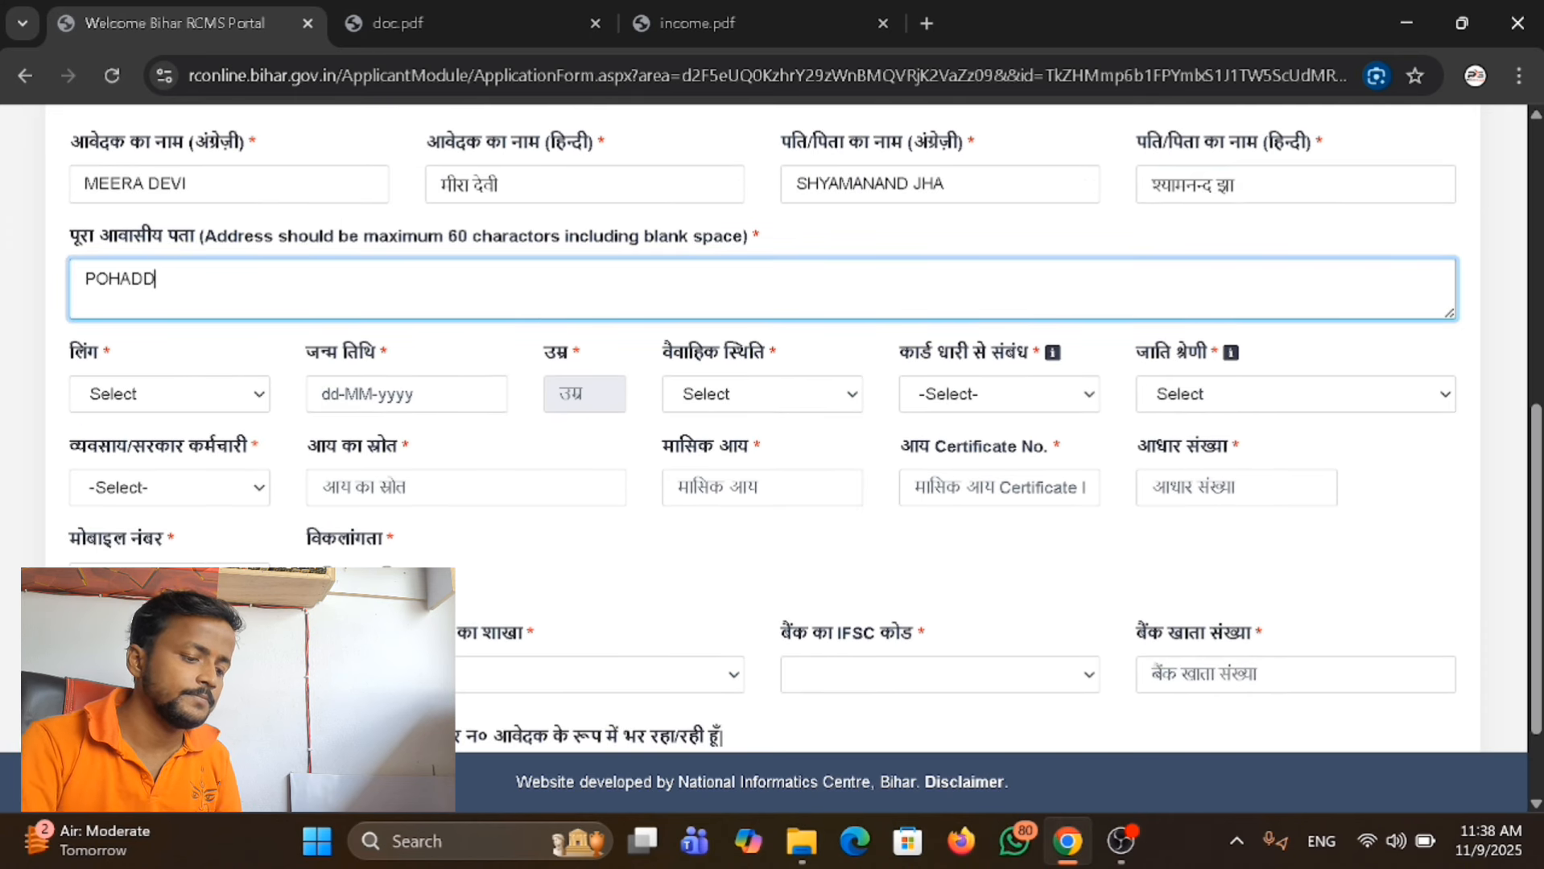
# Set the applicant's gender (लिंग) to महिला and enter the date of birth (जन्म तिथि).
pyautogui.click(169, 394)
pyautogui.click(166, 491)
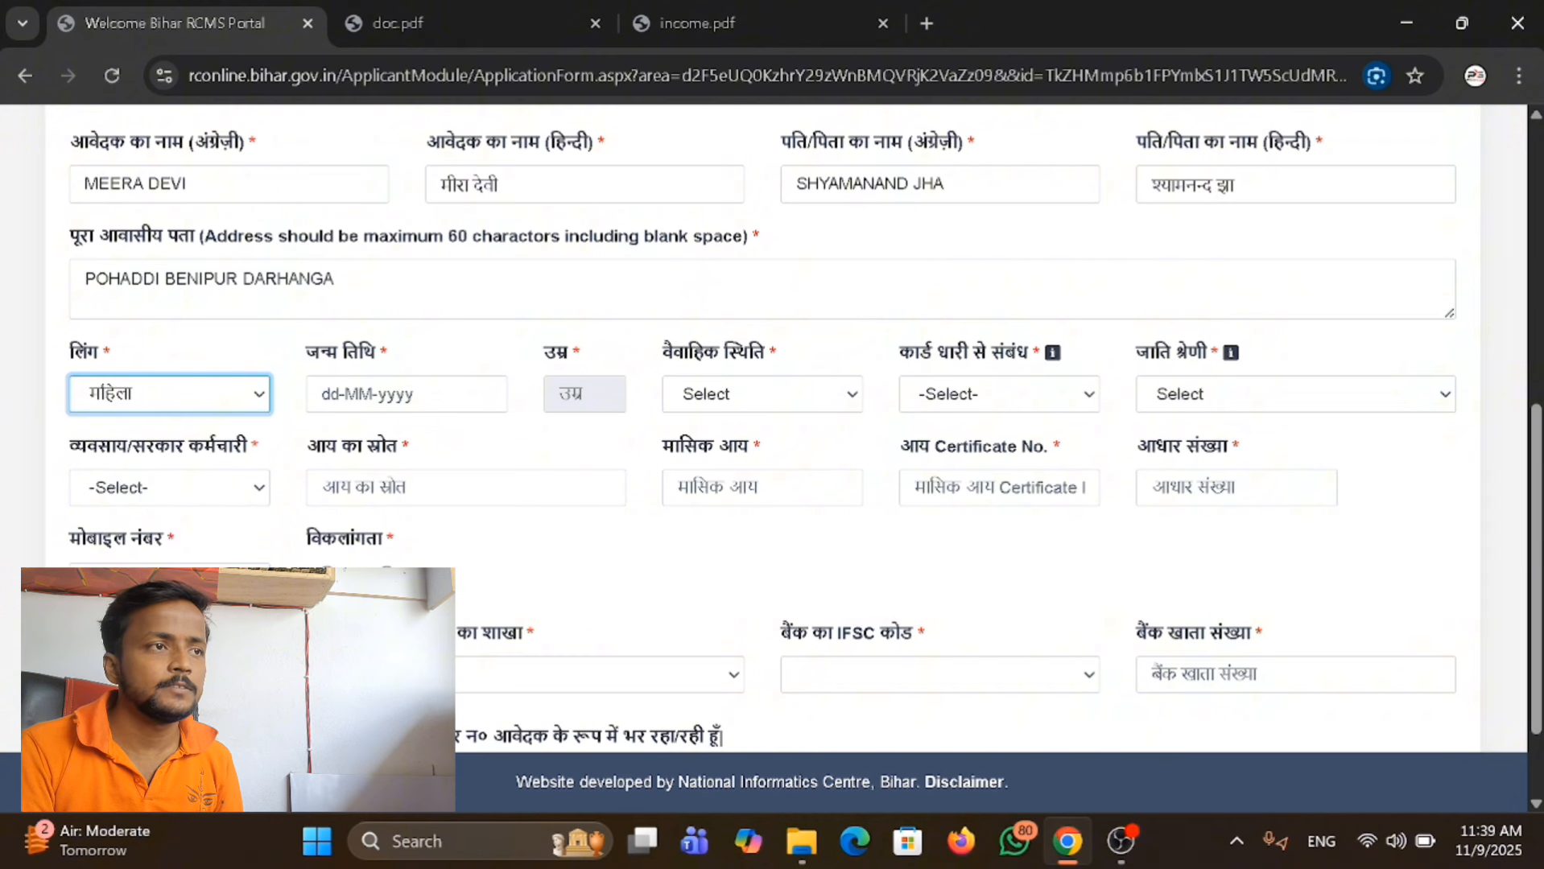
pyautogui.click(406, 395)
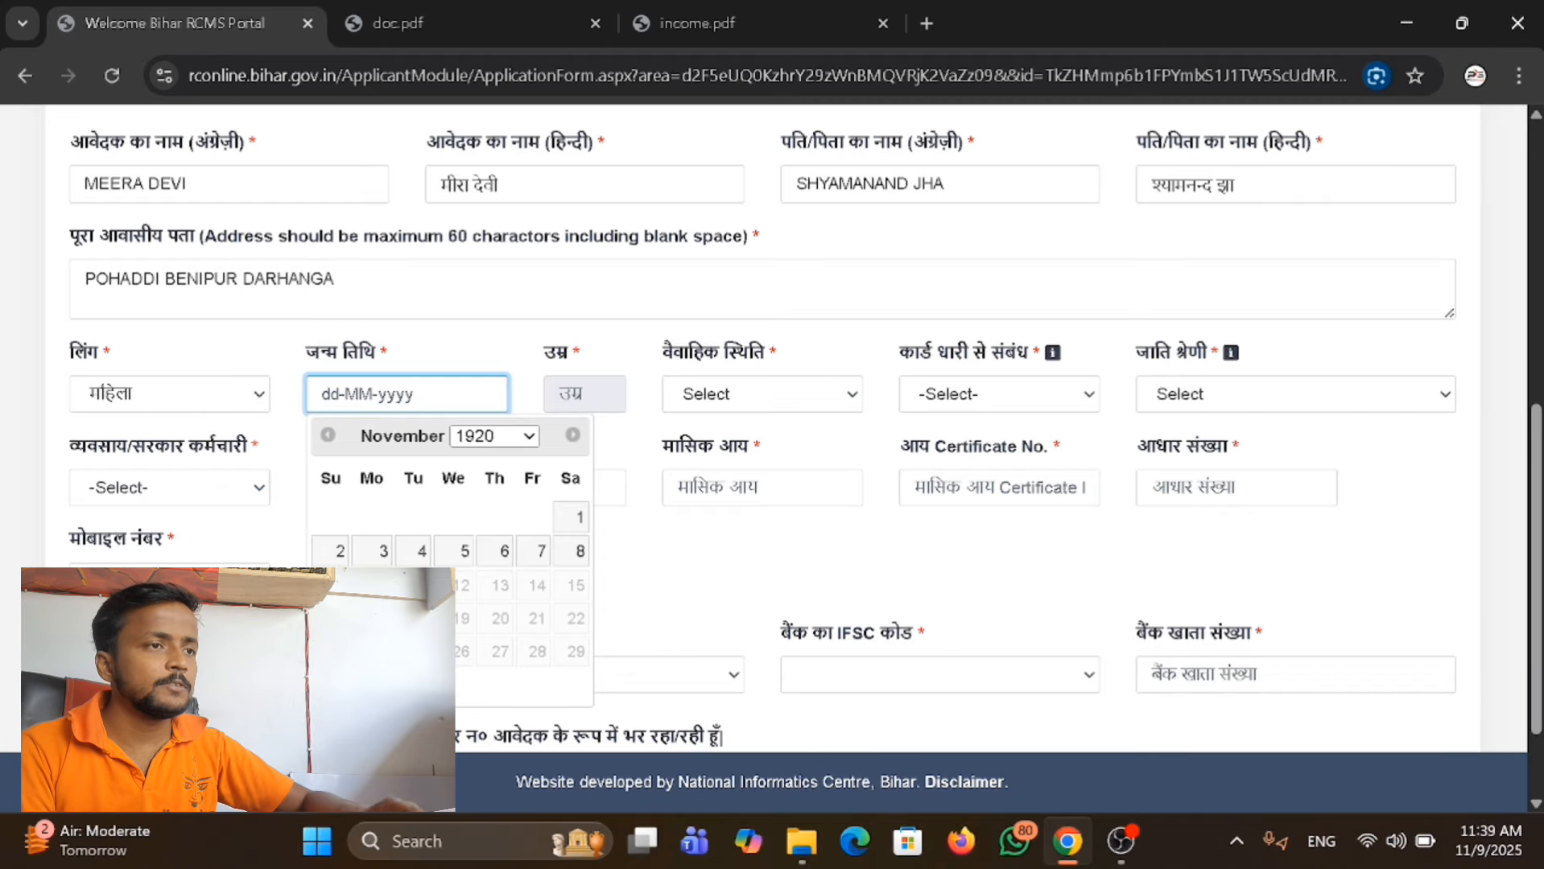
pyautogui.click(346, 523)
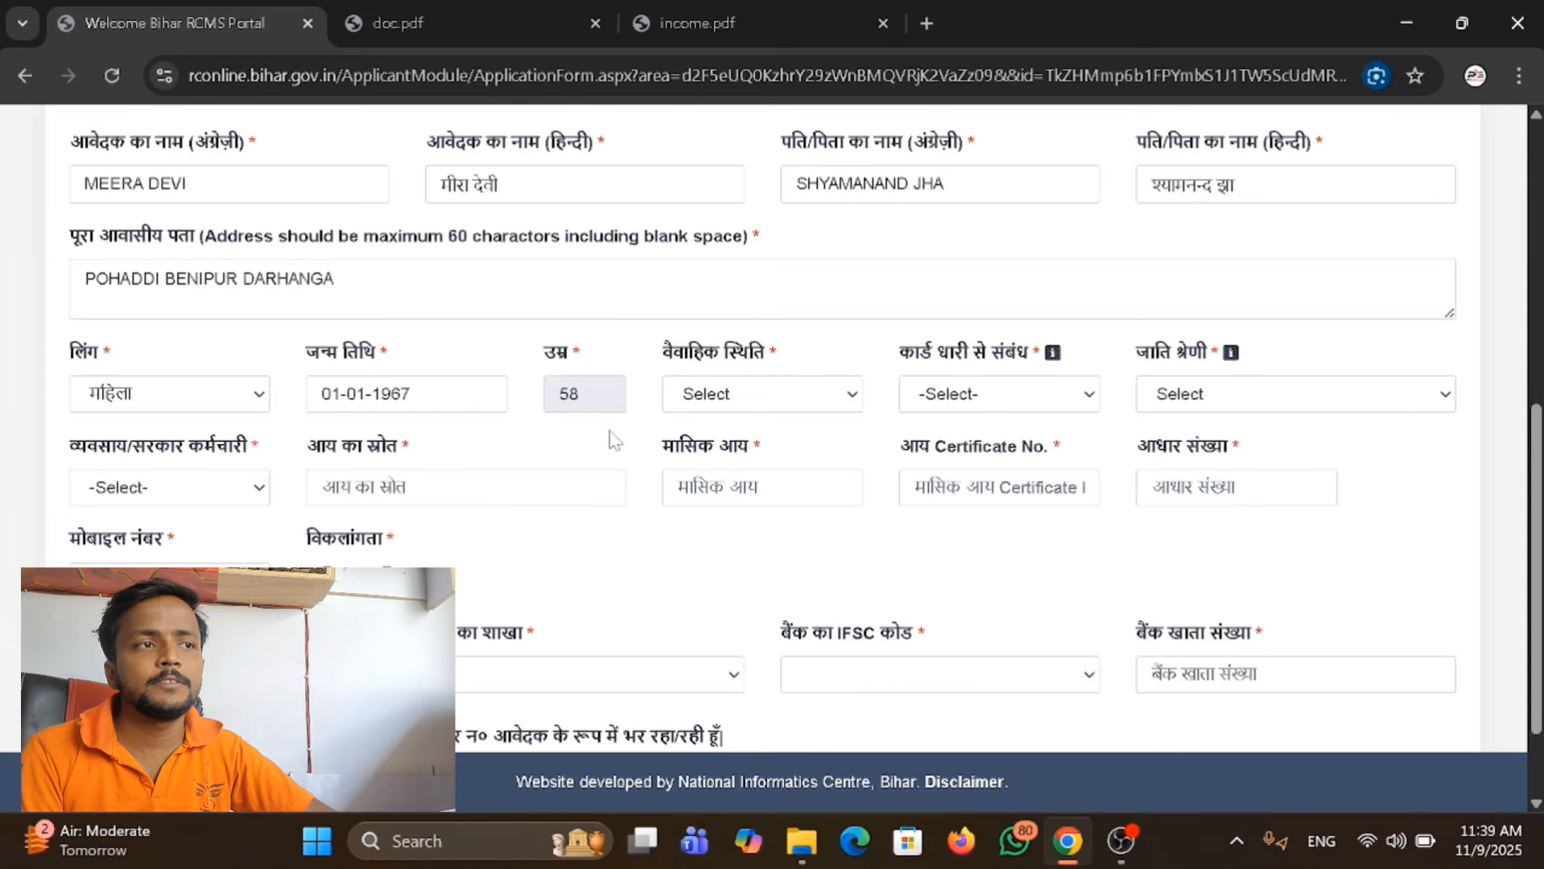
# Set the marital status (वैवाहिक स्थिति) to विवाहित and the relation to the card holder (कार्ड धारी से संबंध) to स्वयं.
pyautogui.click(747, 402)
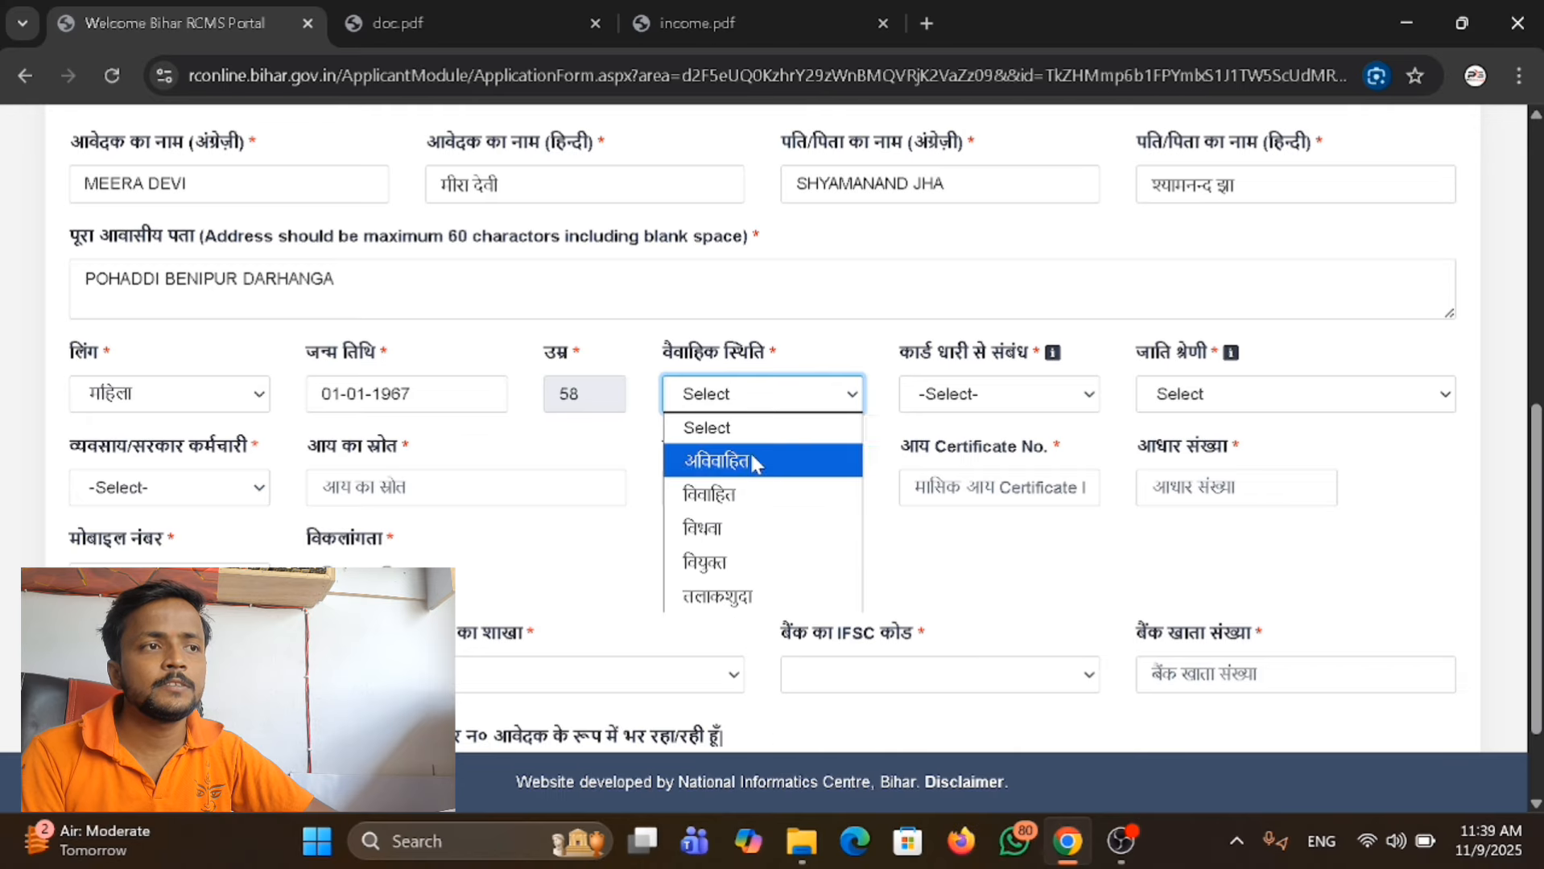
pyautogui.click(758, 493)
pyautogui.click(1023, 406)
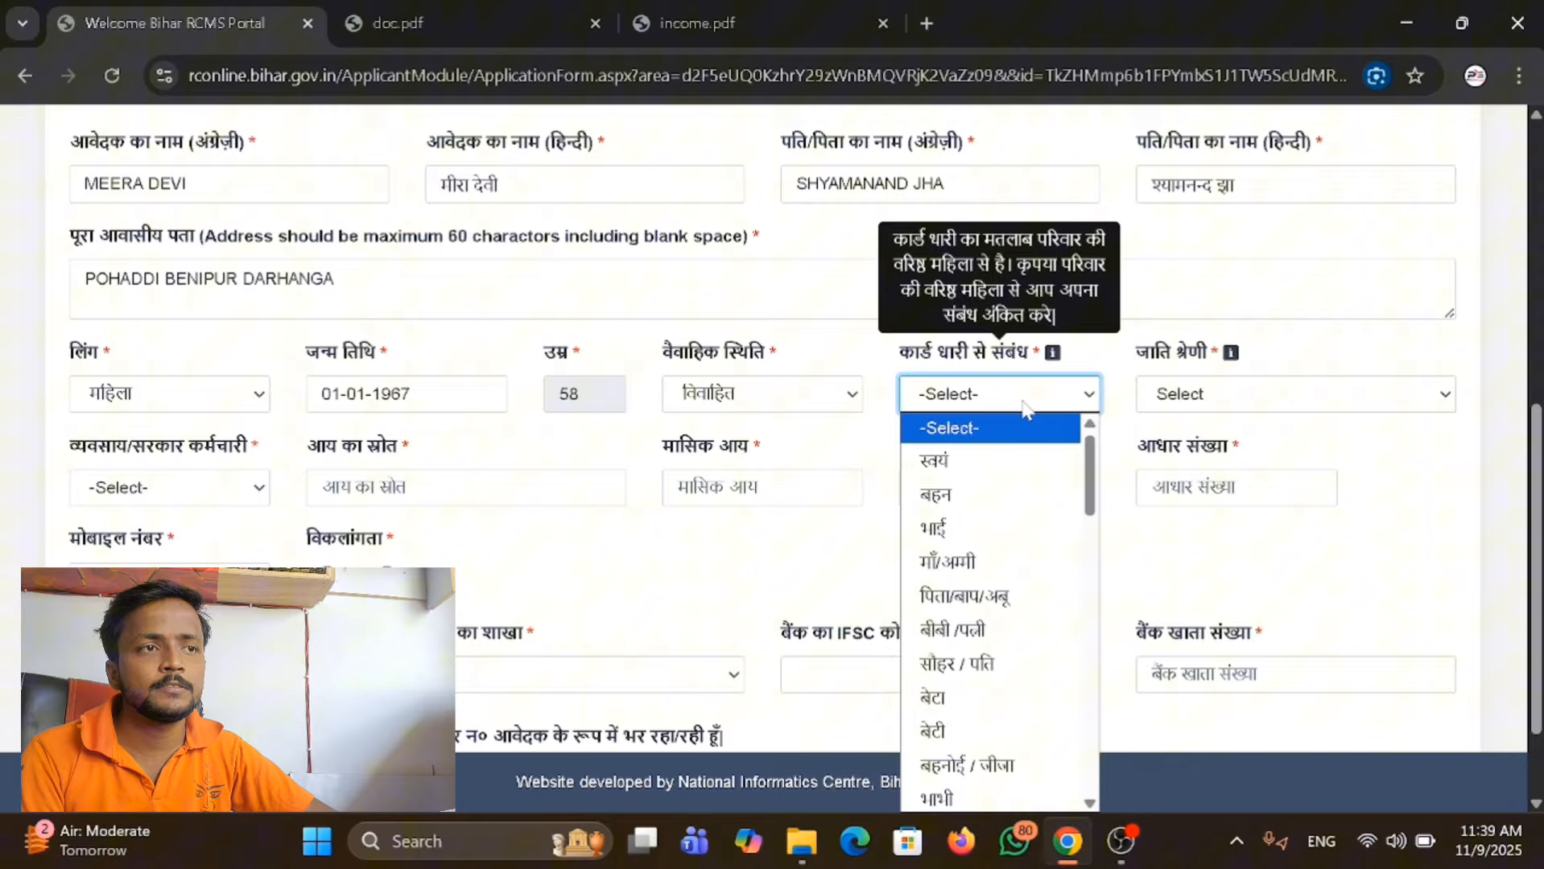
pyautogui.click(1006, 461)
# Set the applicant's caste category (जाति श्रेणी) to 4-सामान्य वर्ग.
pyautogui.click(1260, 392)
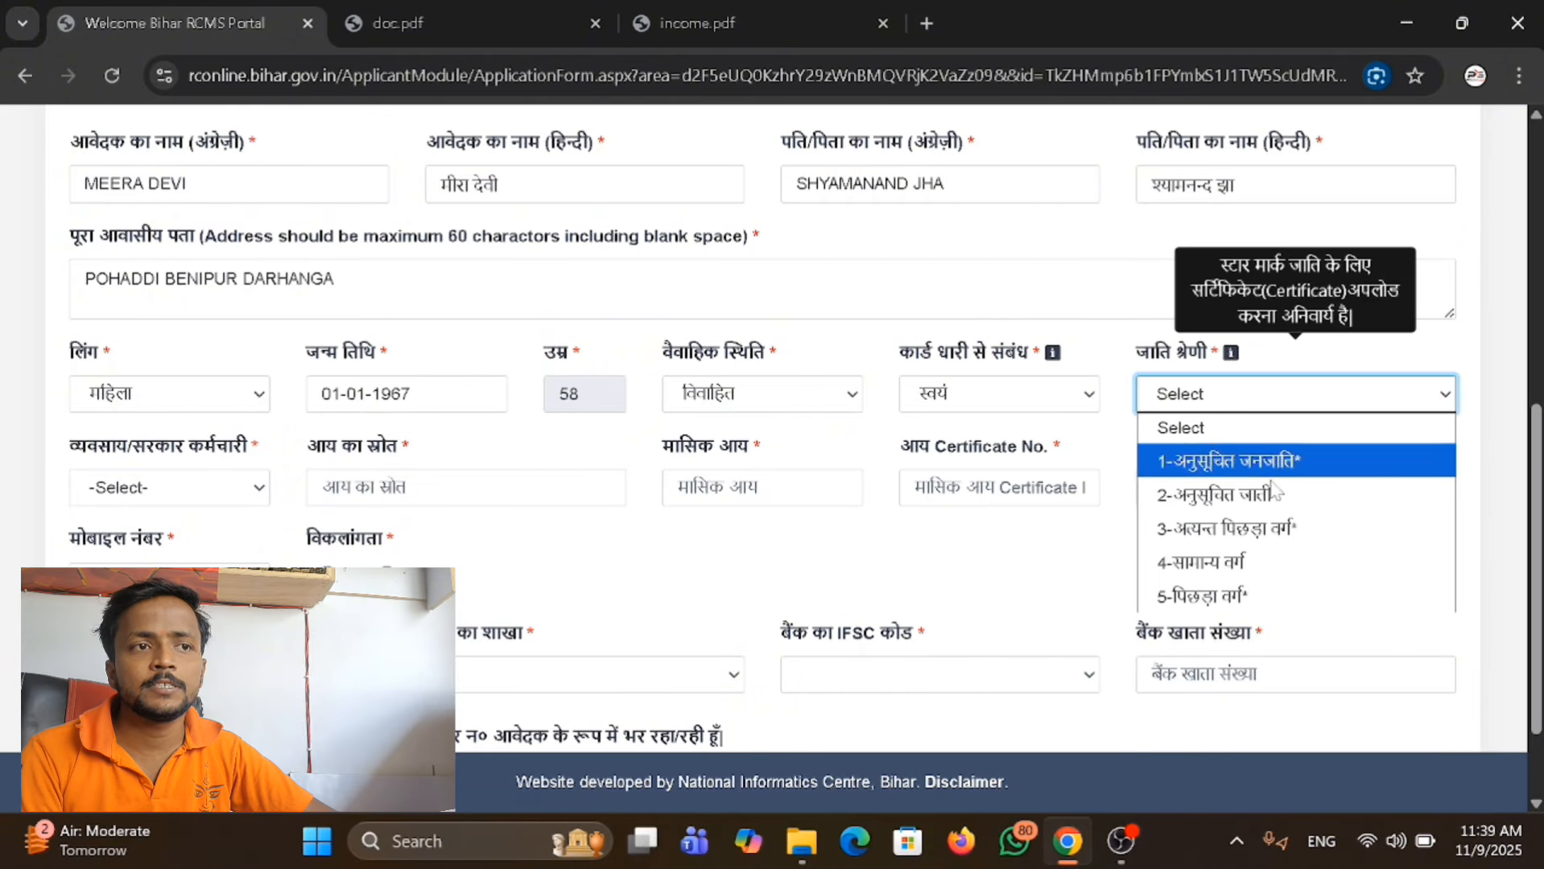
pyautogui.click(1283, 563)
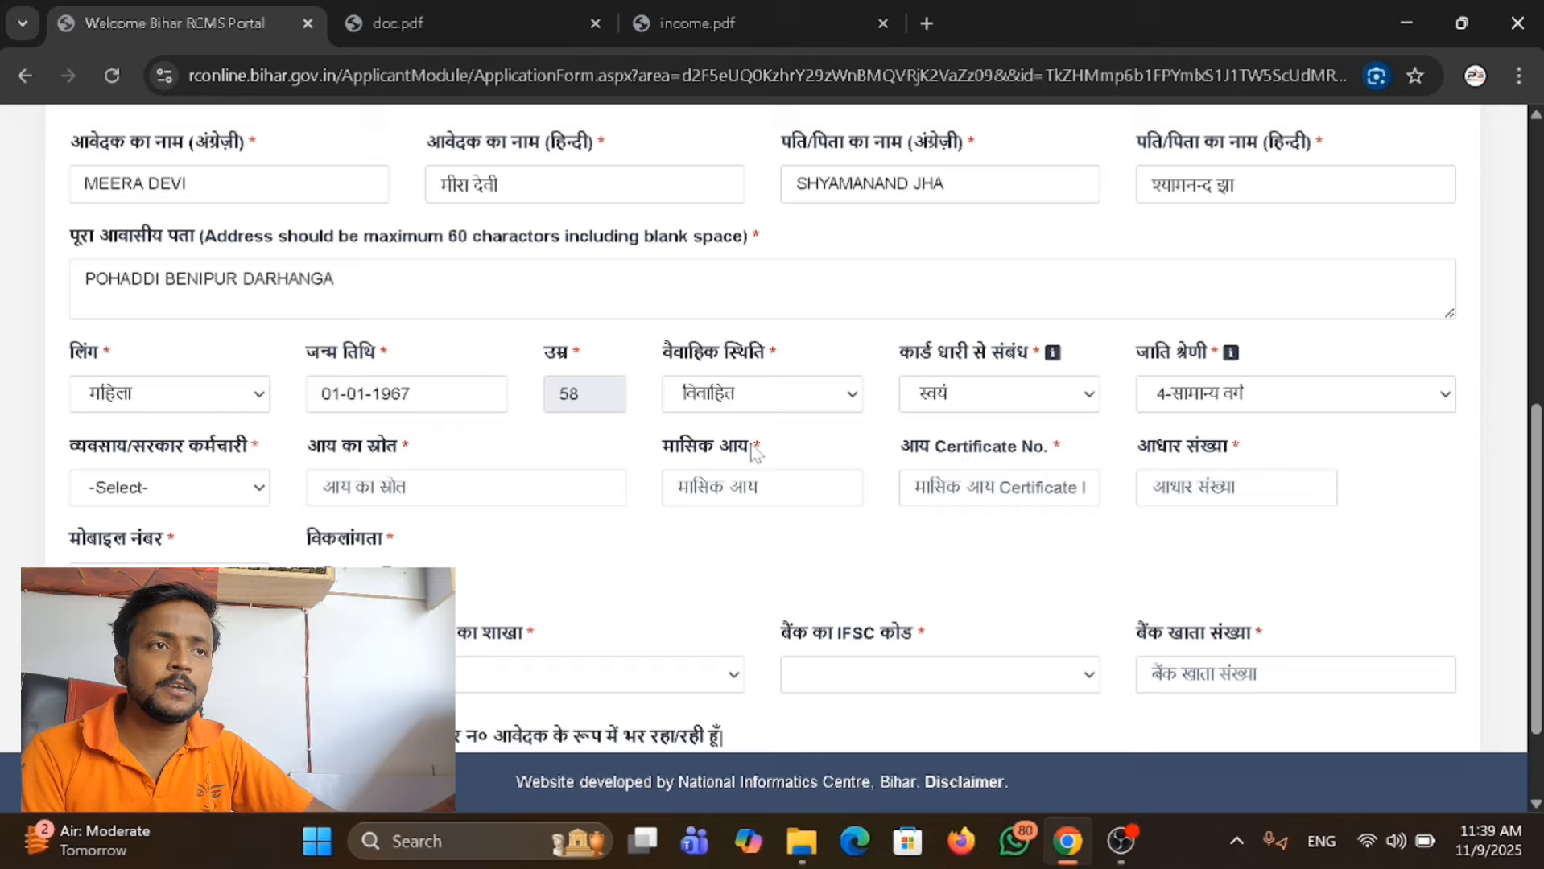
# Try the caste category 3-अत्यन्त पिछड़ा वर्ग* with its certificate number field, and switch back to 4-सामान्य वर्ग.
pyautogui.click(1275, 393)
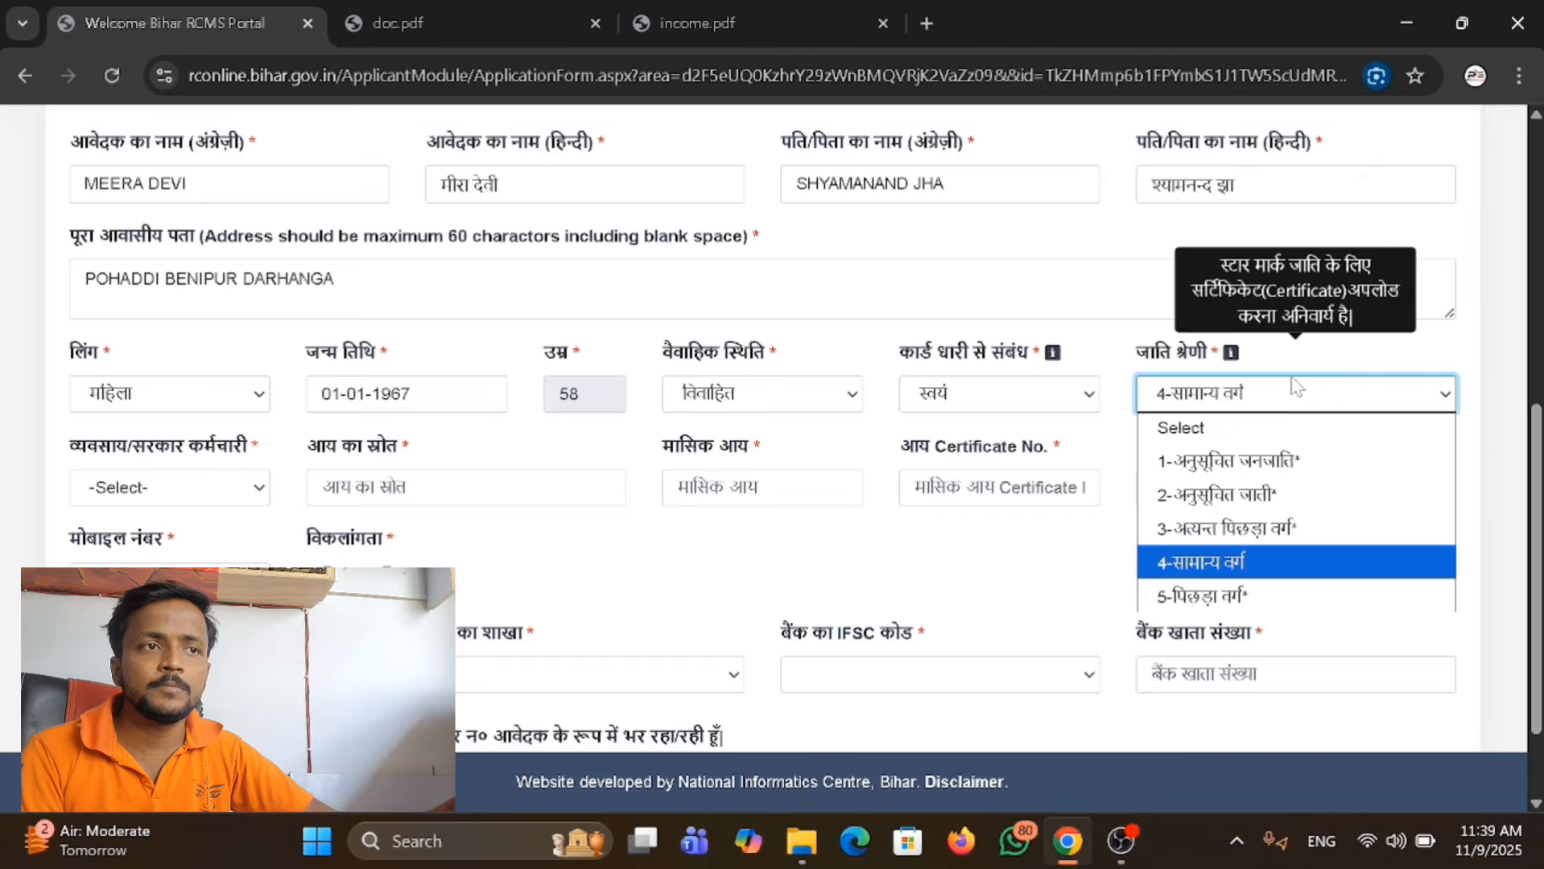
pyautogui.click(1284, 539)
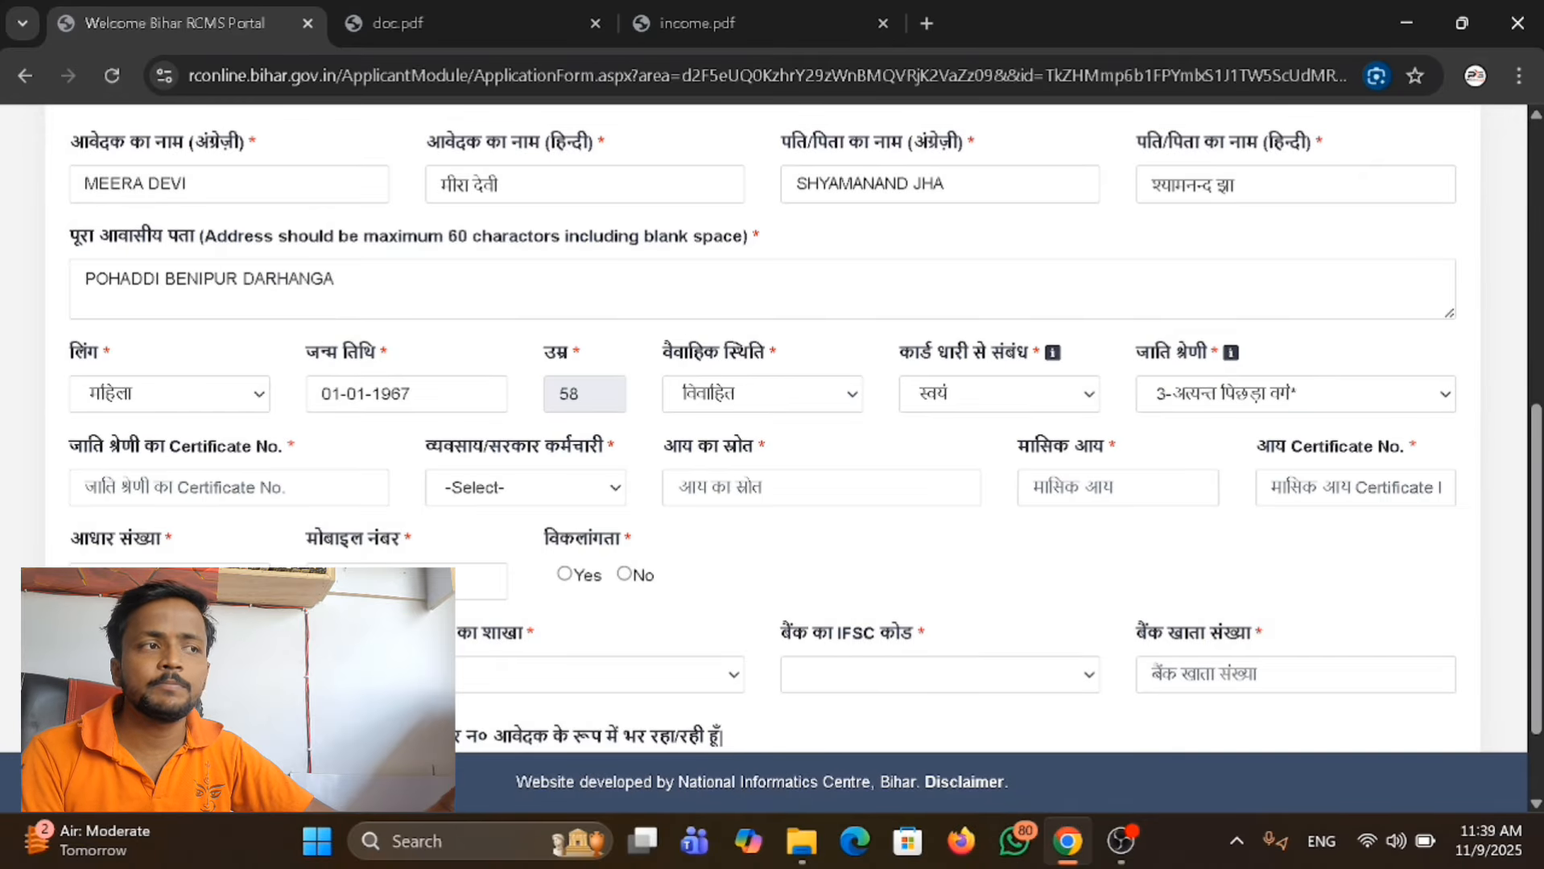
pyautogui.click(228, 488)
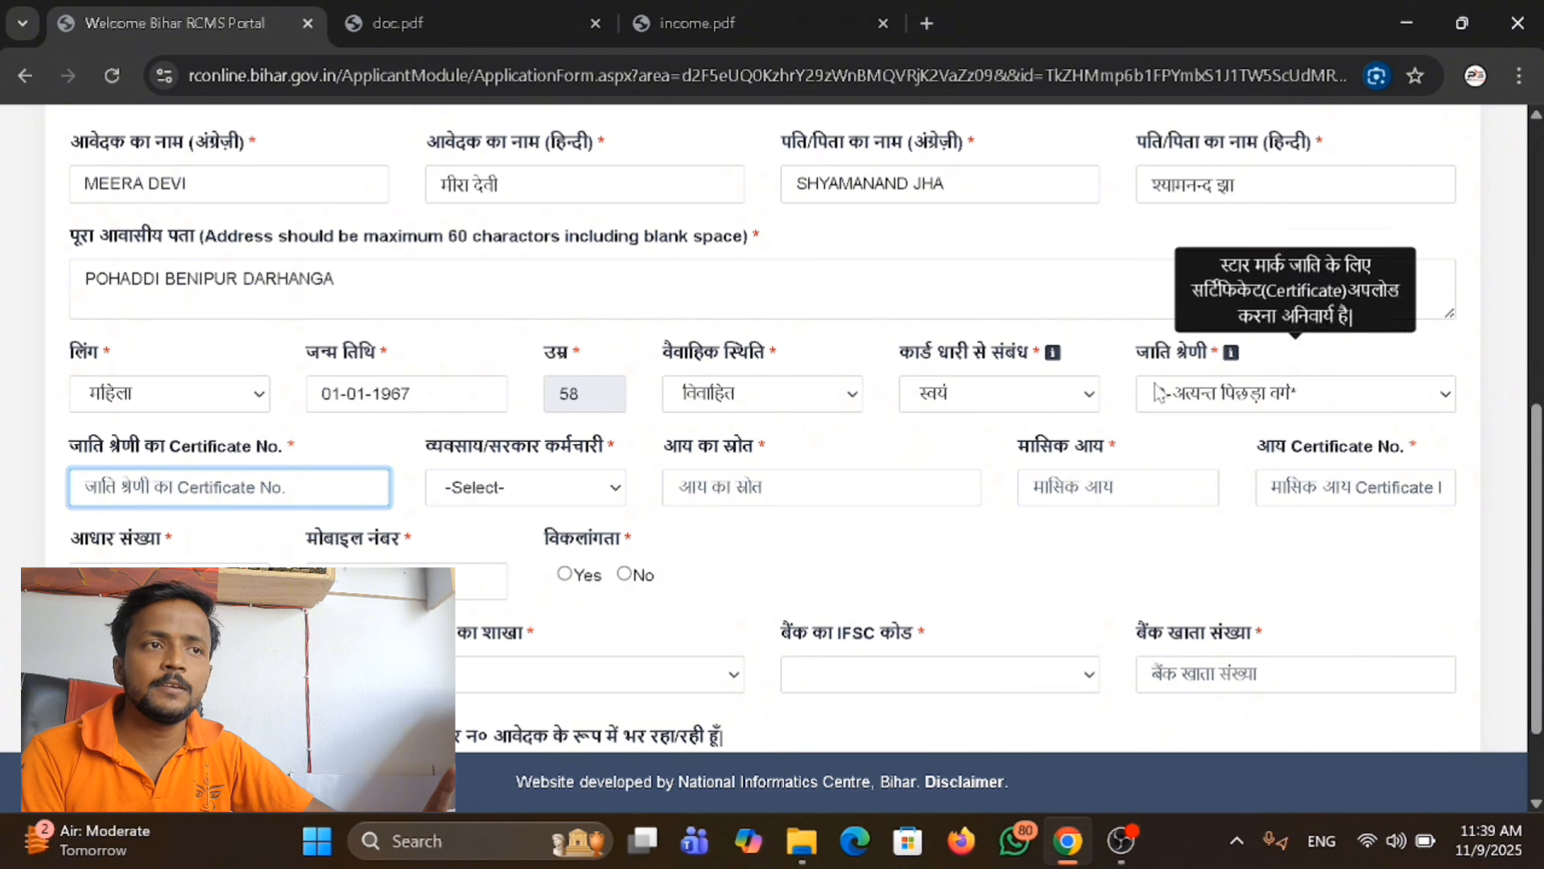
pyautogui.click(1256, 394)
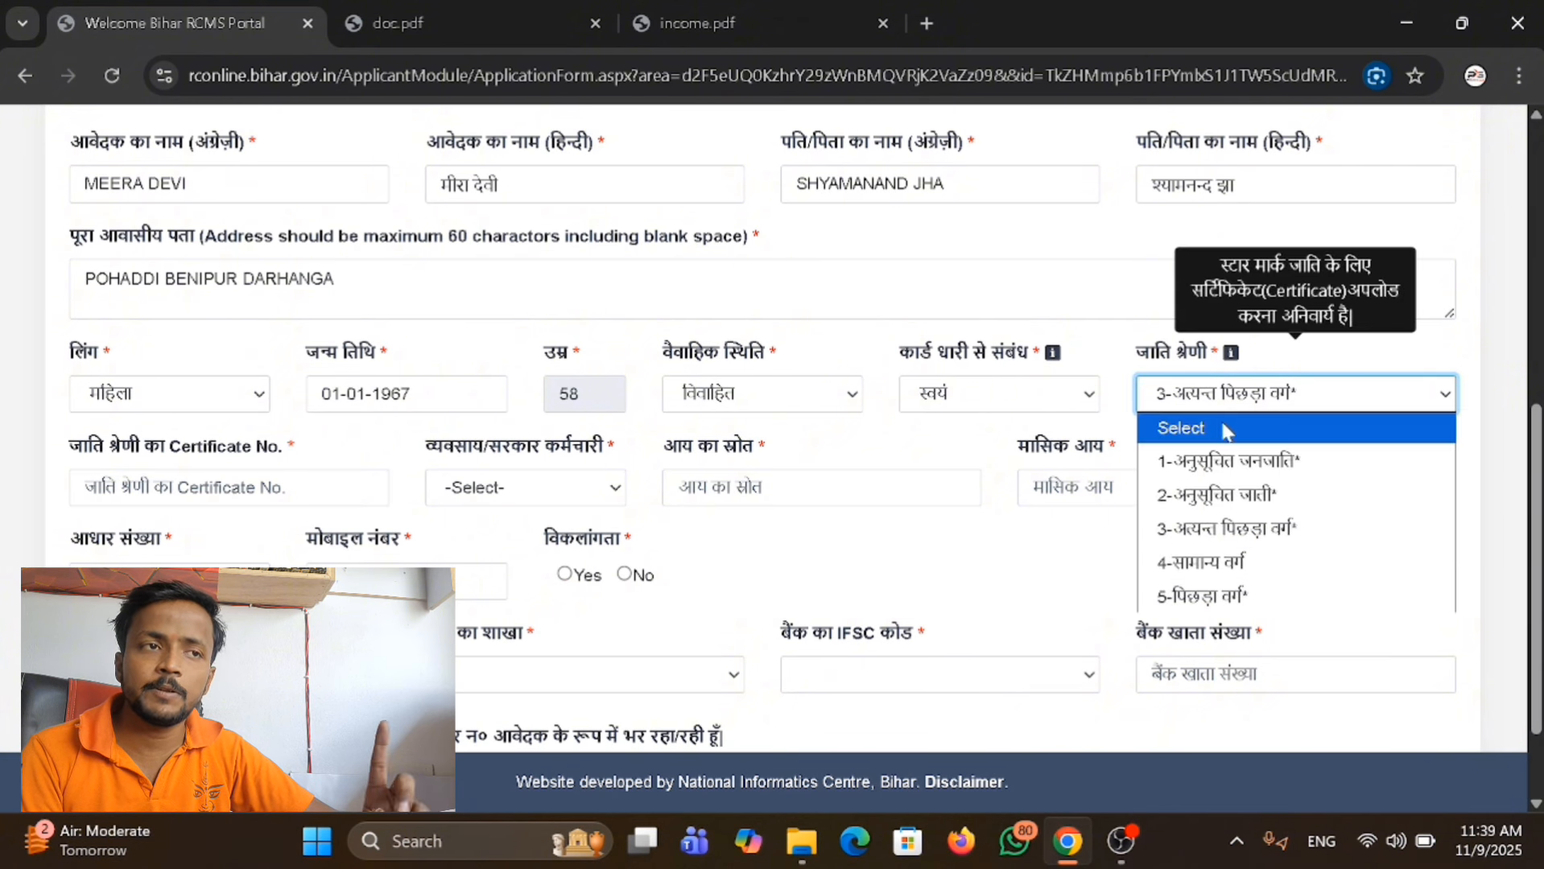
pyautogui.click(1255, 562)
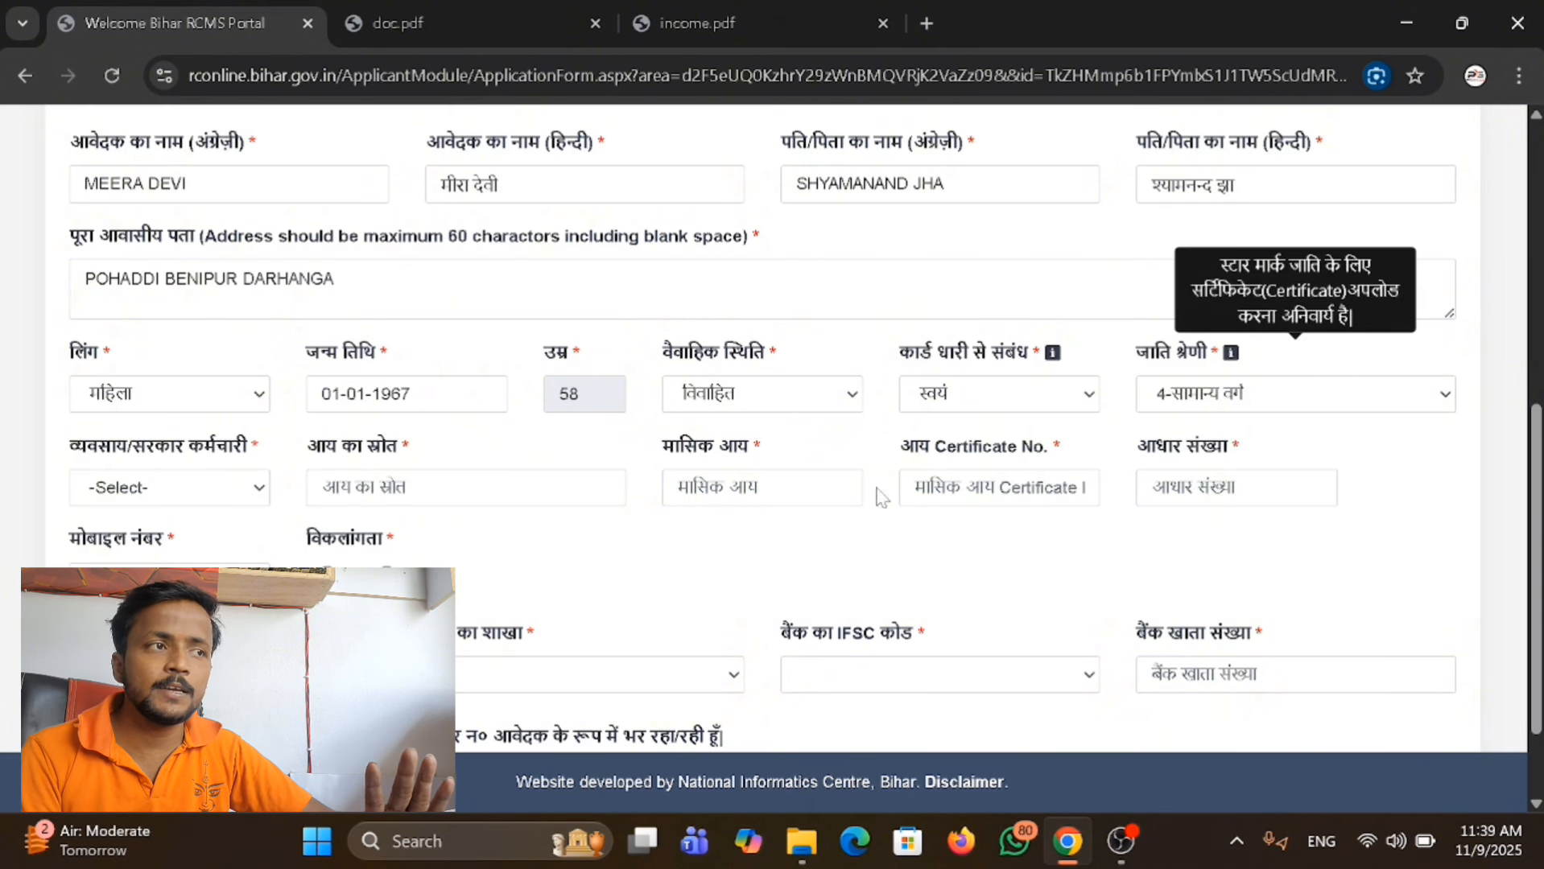
# Set the occupation (व्यवसाय/सरकार कर्मचारी) to मजदूर/ श्रमिक and the source of income (आय का स्रोत) to MAJDURI.
pyautogui.click(244, 501)
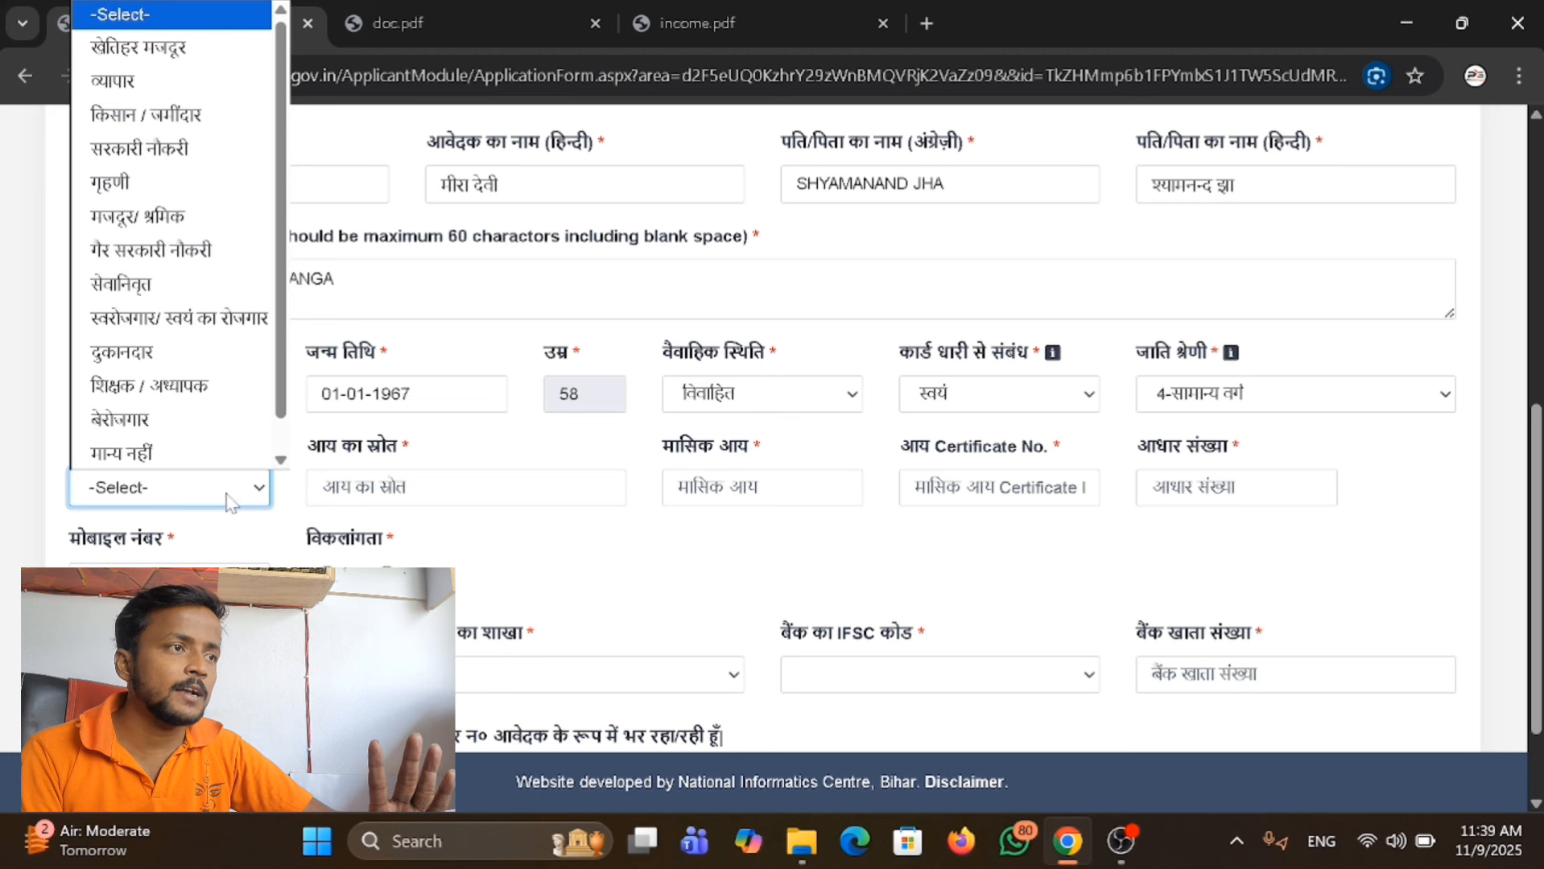
pyautogui.click(241, 493)
pyautogui.click(241, 493)
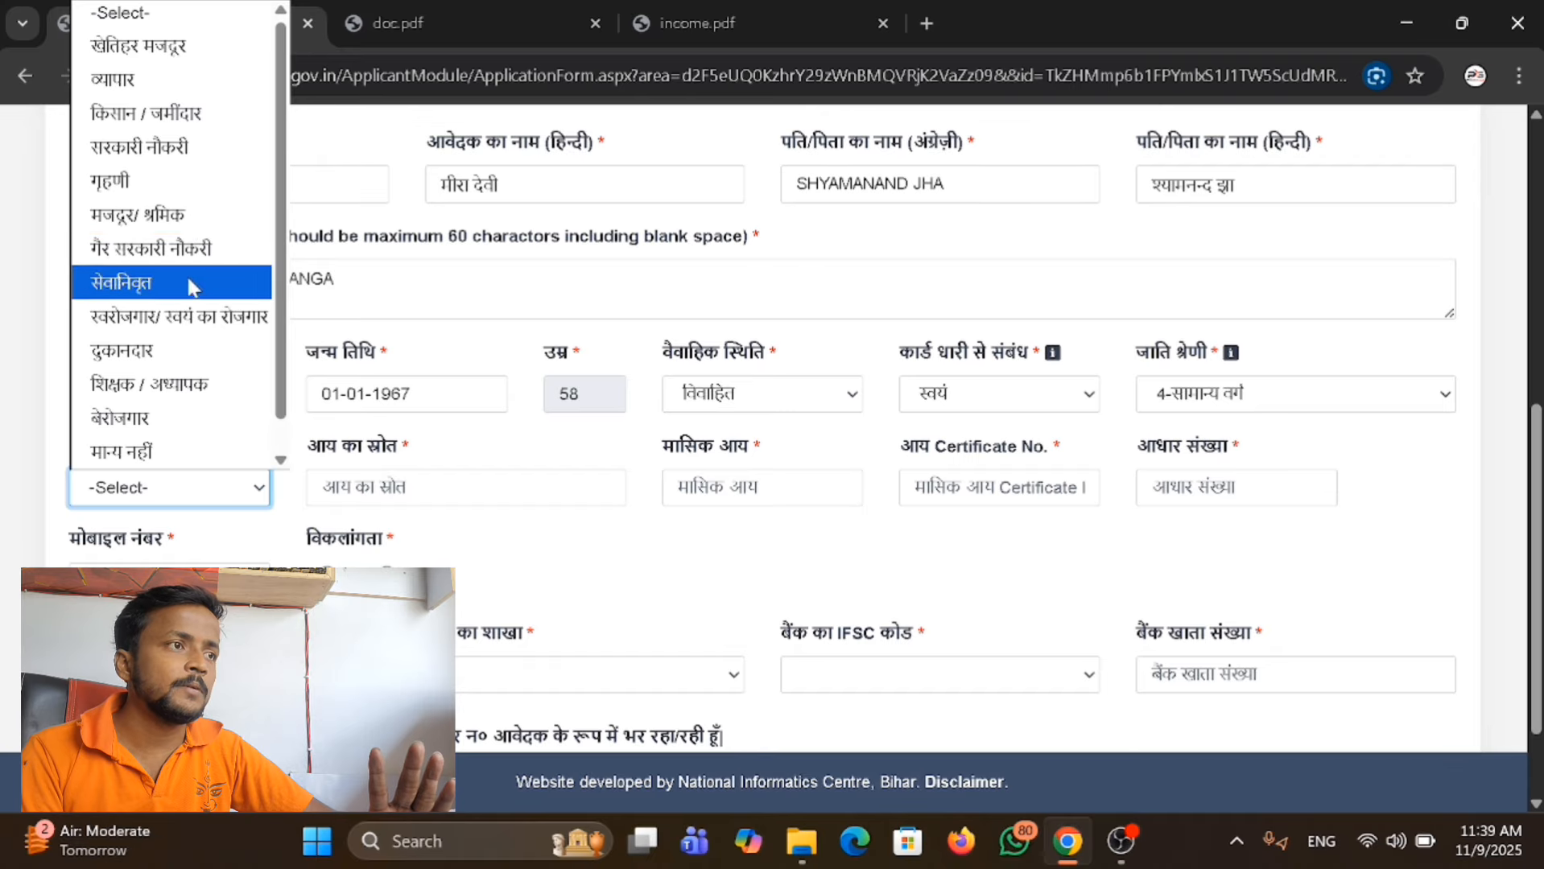
pyautogui.click(200, 215)
pyautogui.press('Tab')
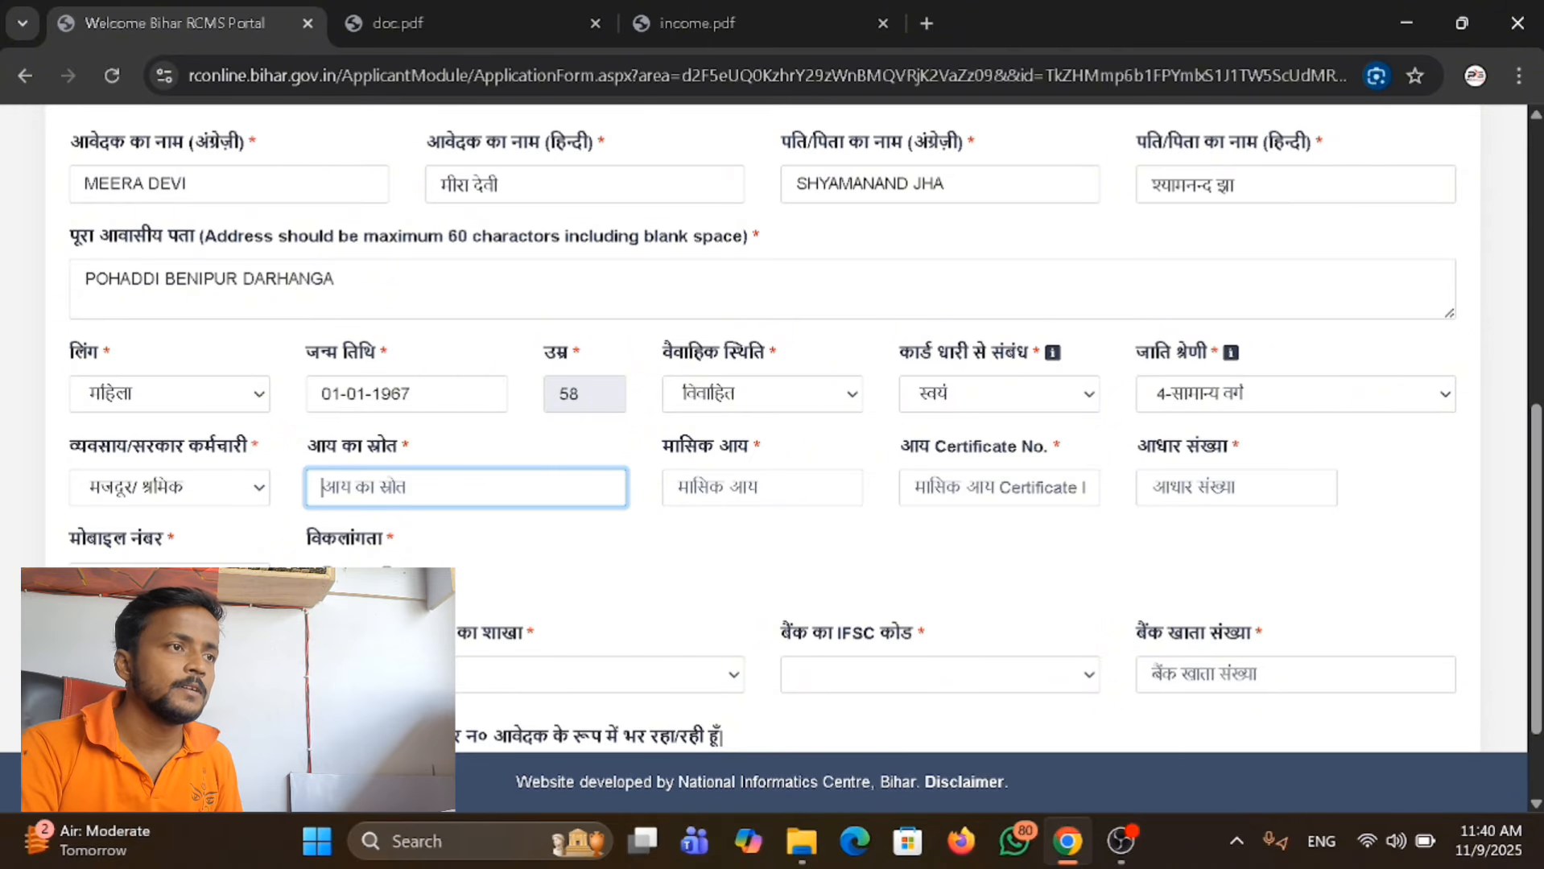
pyautogui.write('MAJDURI')
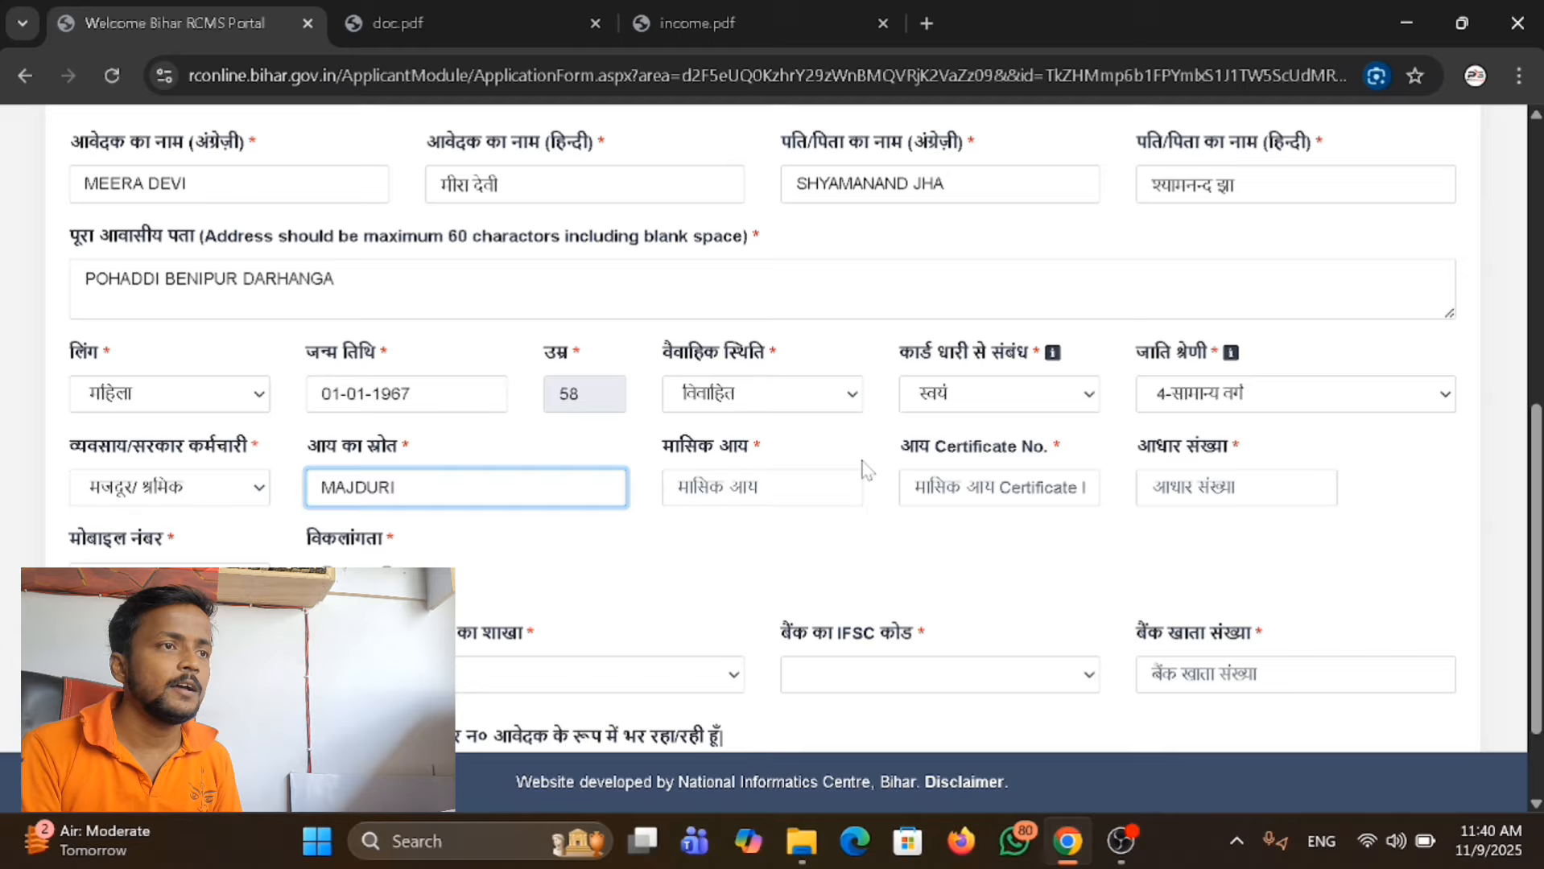
# Set the applicant's monthly income (मासिक आय) to 6750.
pyautogui.press('Tab')
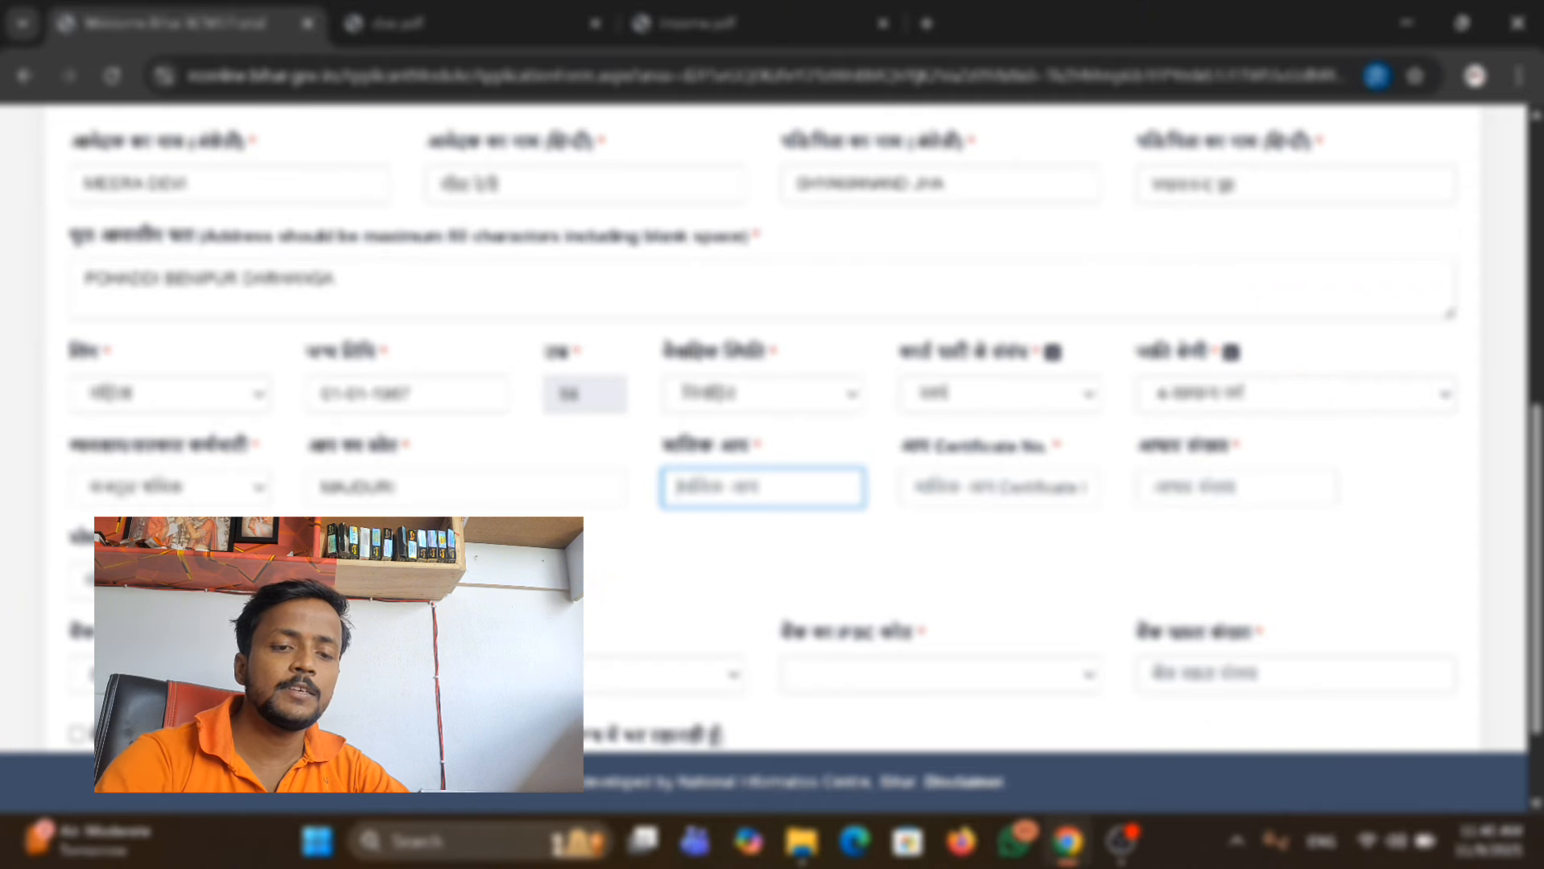
pyautogui.write('675')
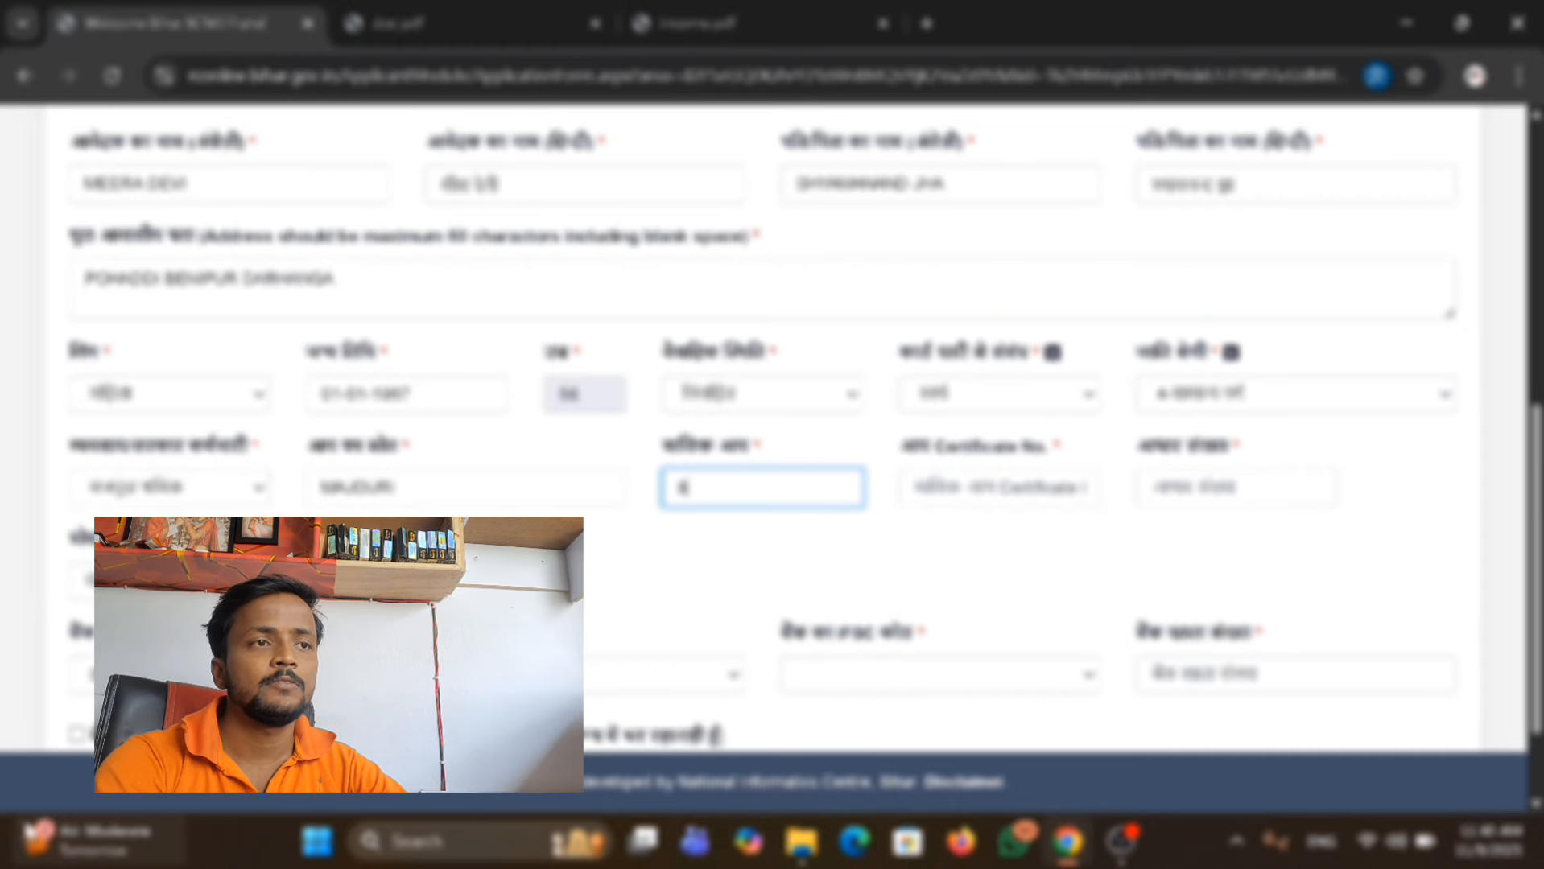
pyautogui.write('0')
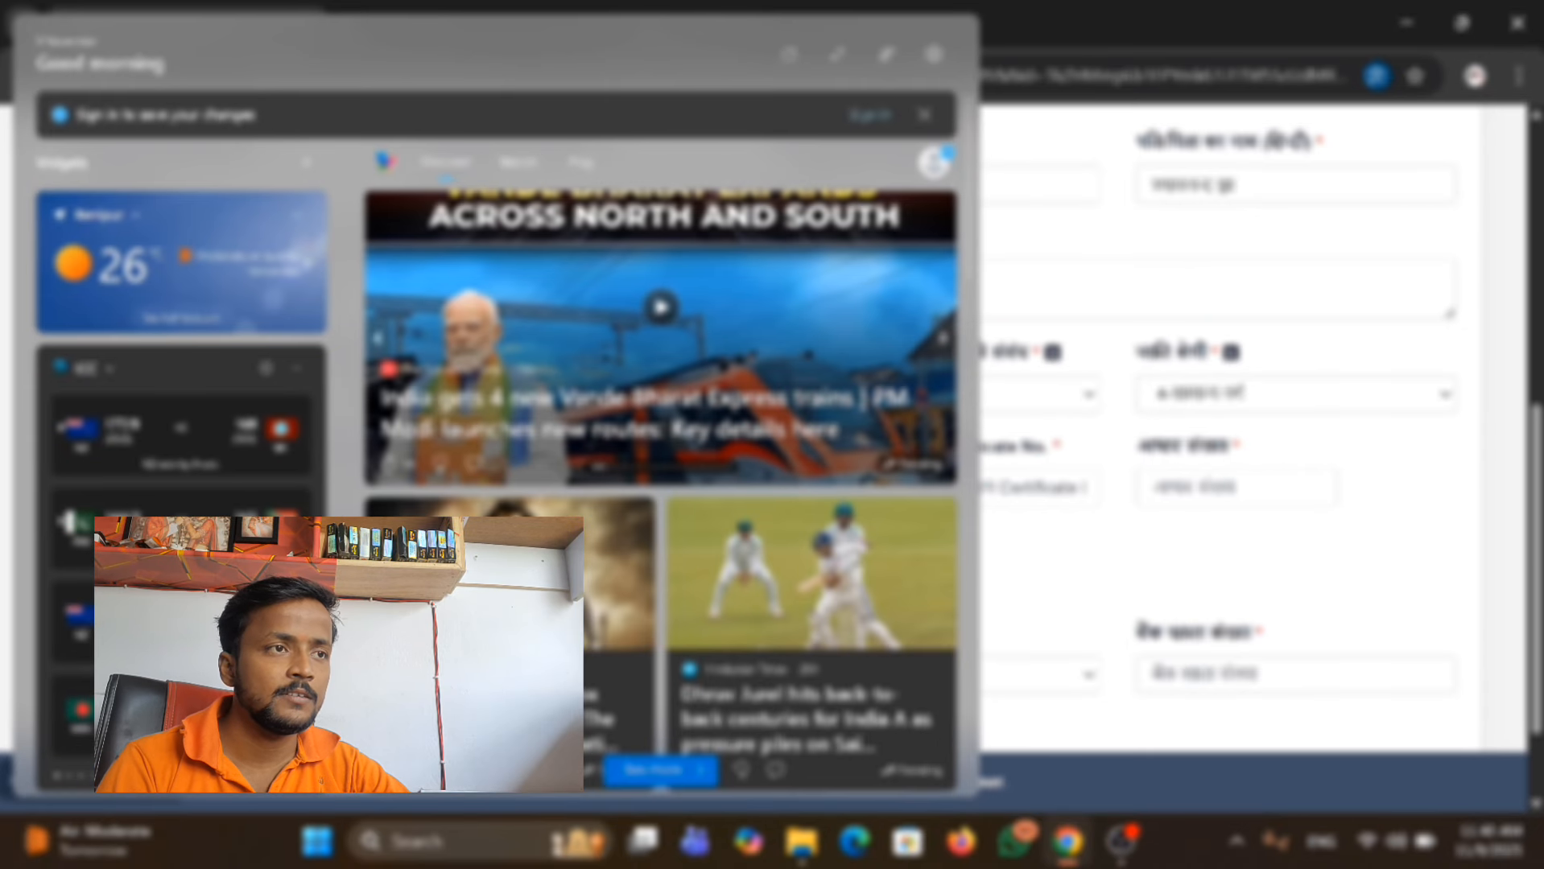
pyautogui.click(1046, 540)
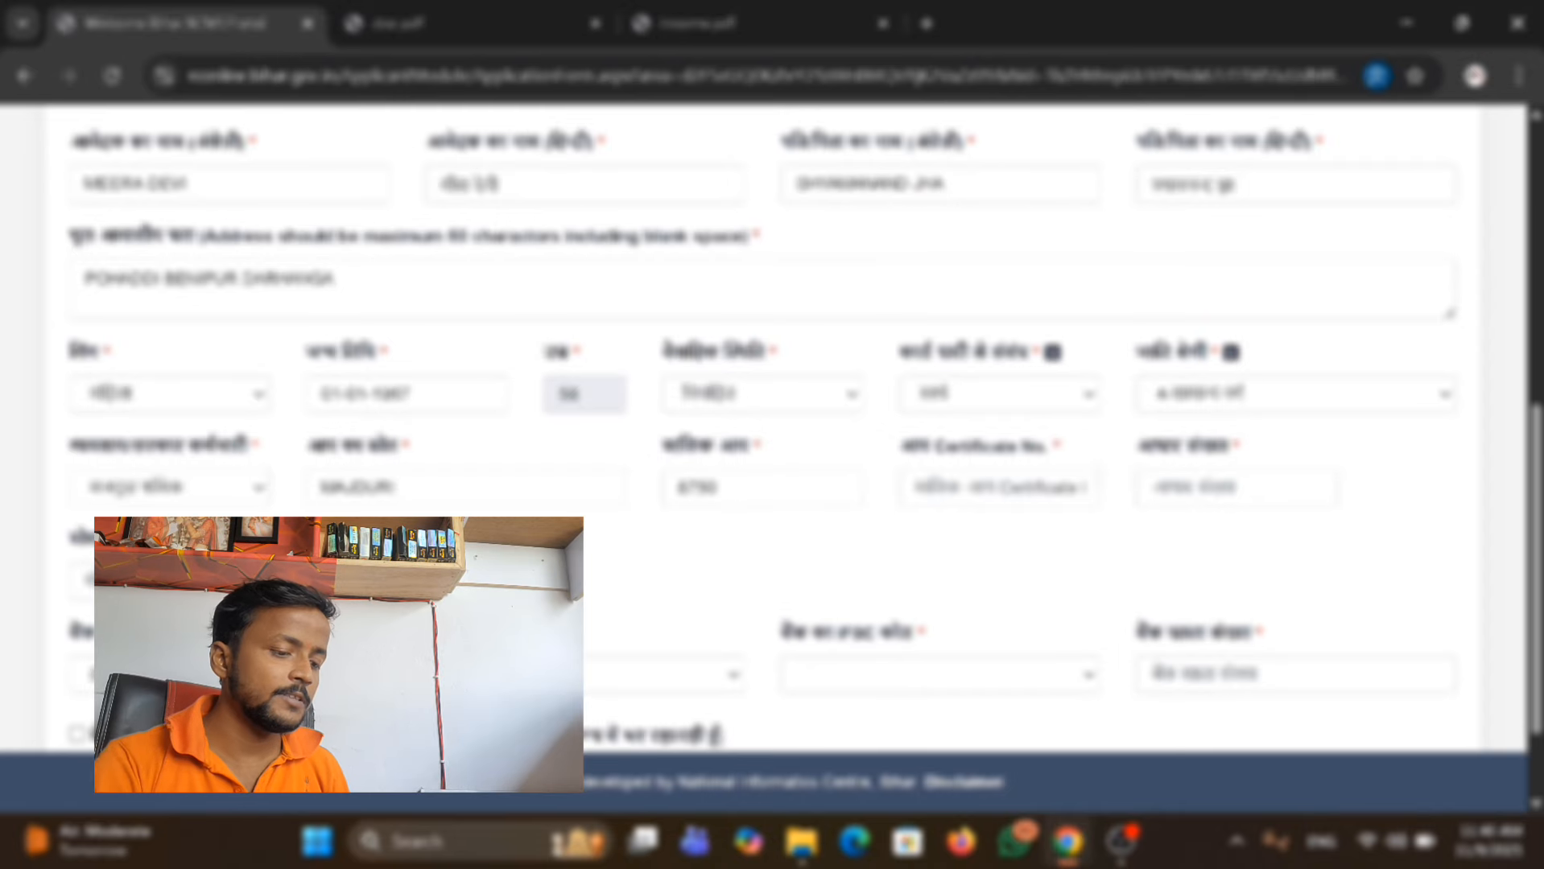
# Enter the income certificate number and the applicant's Aadhaar number (आधार संख्या).
pyautogui.click(998, 488)
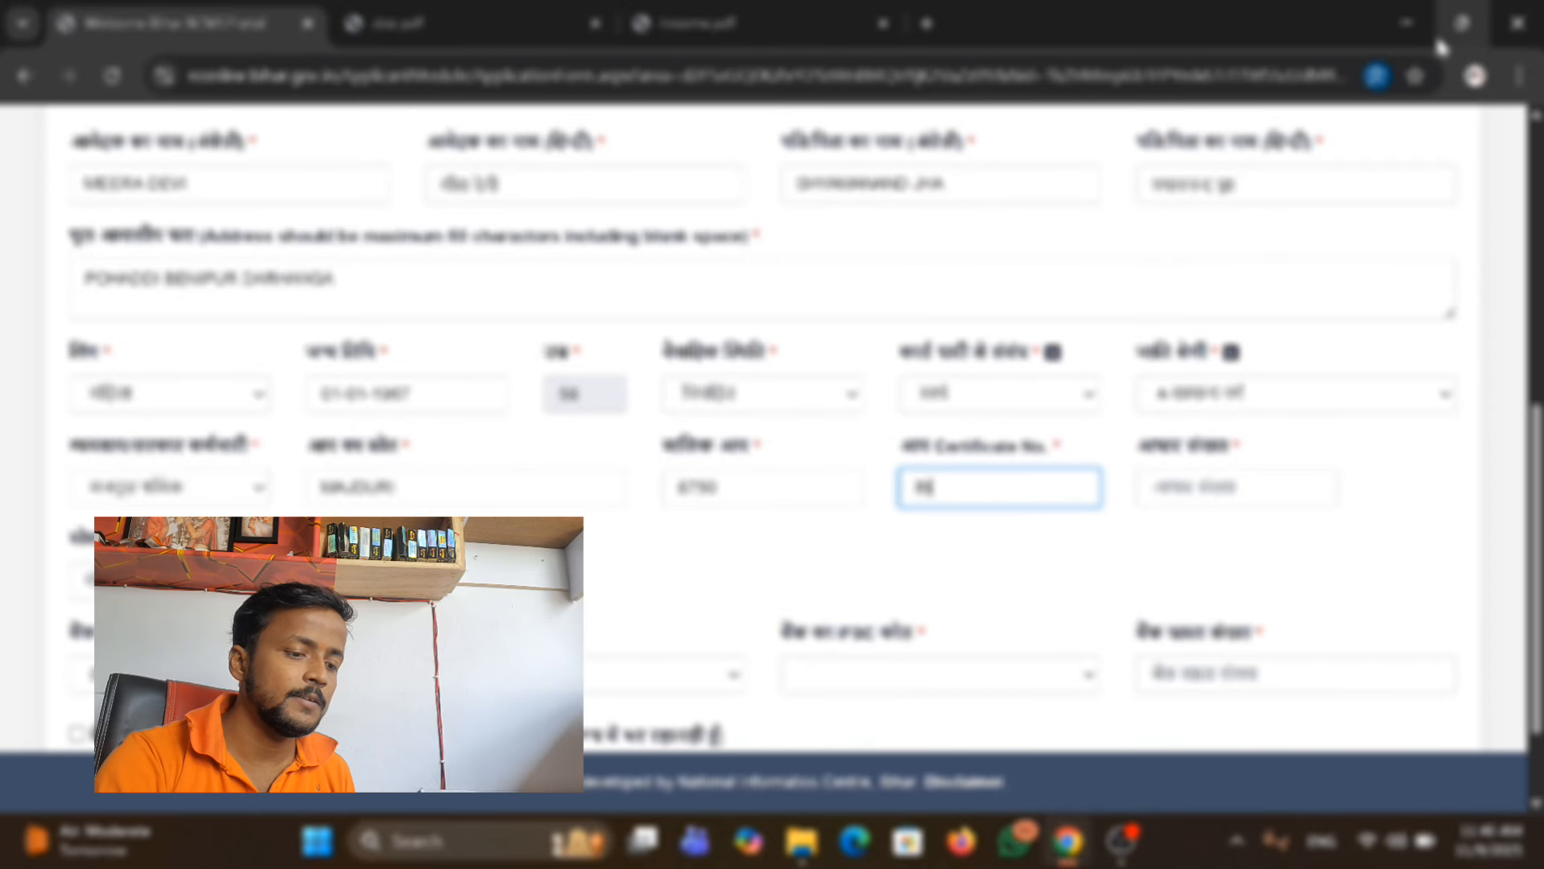
pyautogui.write('08')
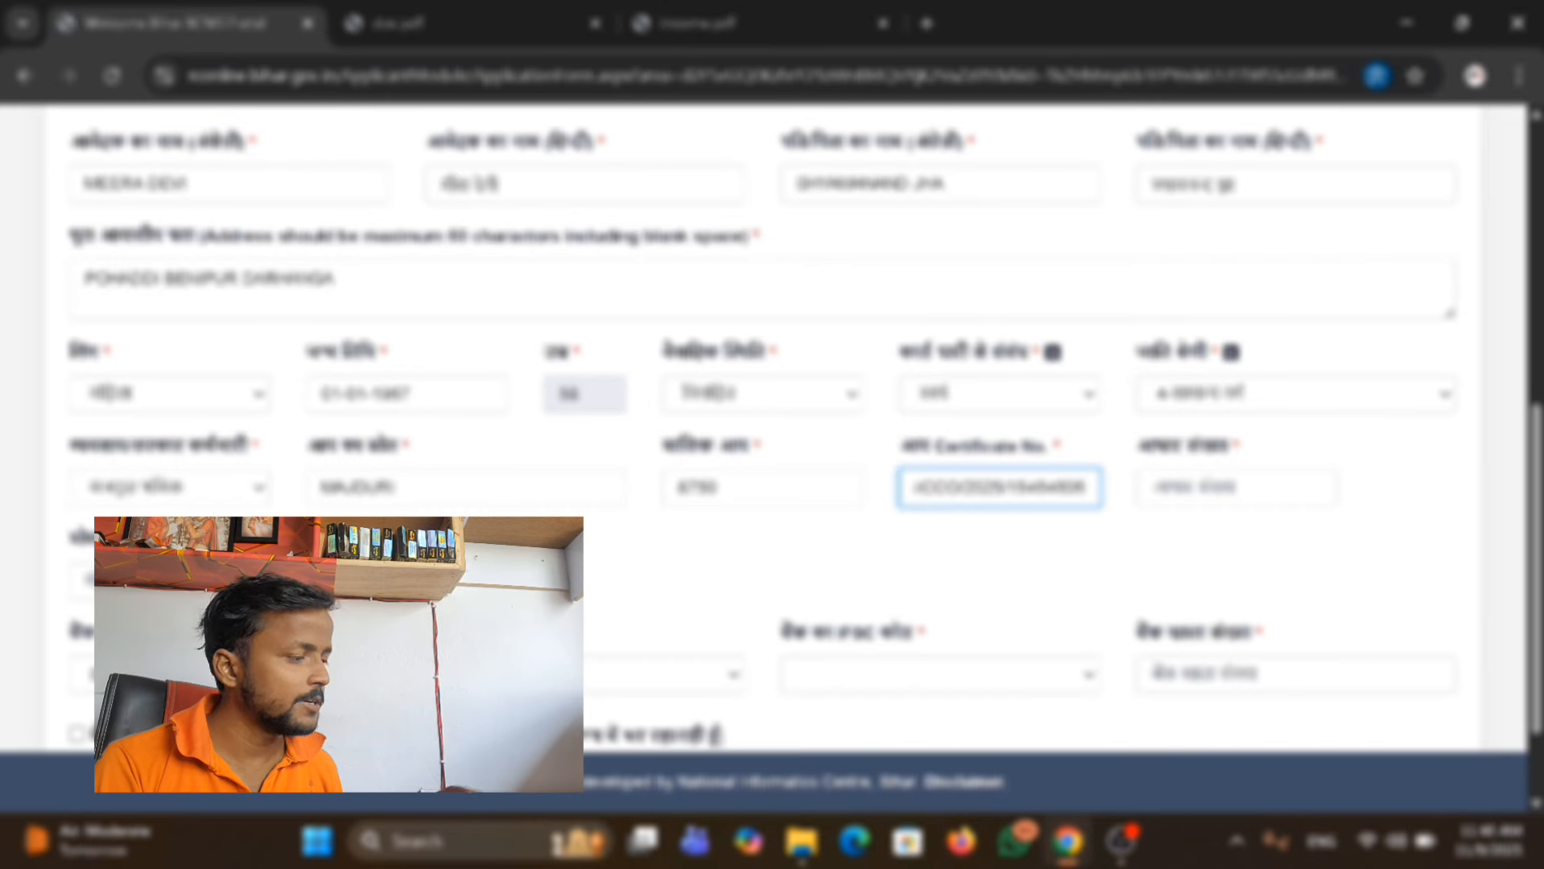
pyautogui.press('Tab')
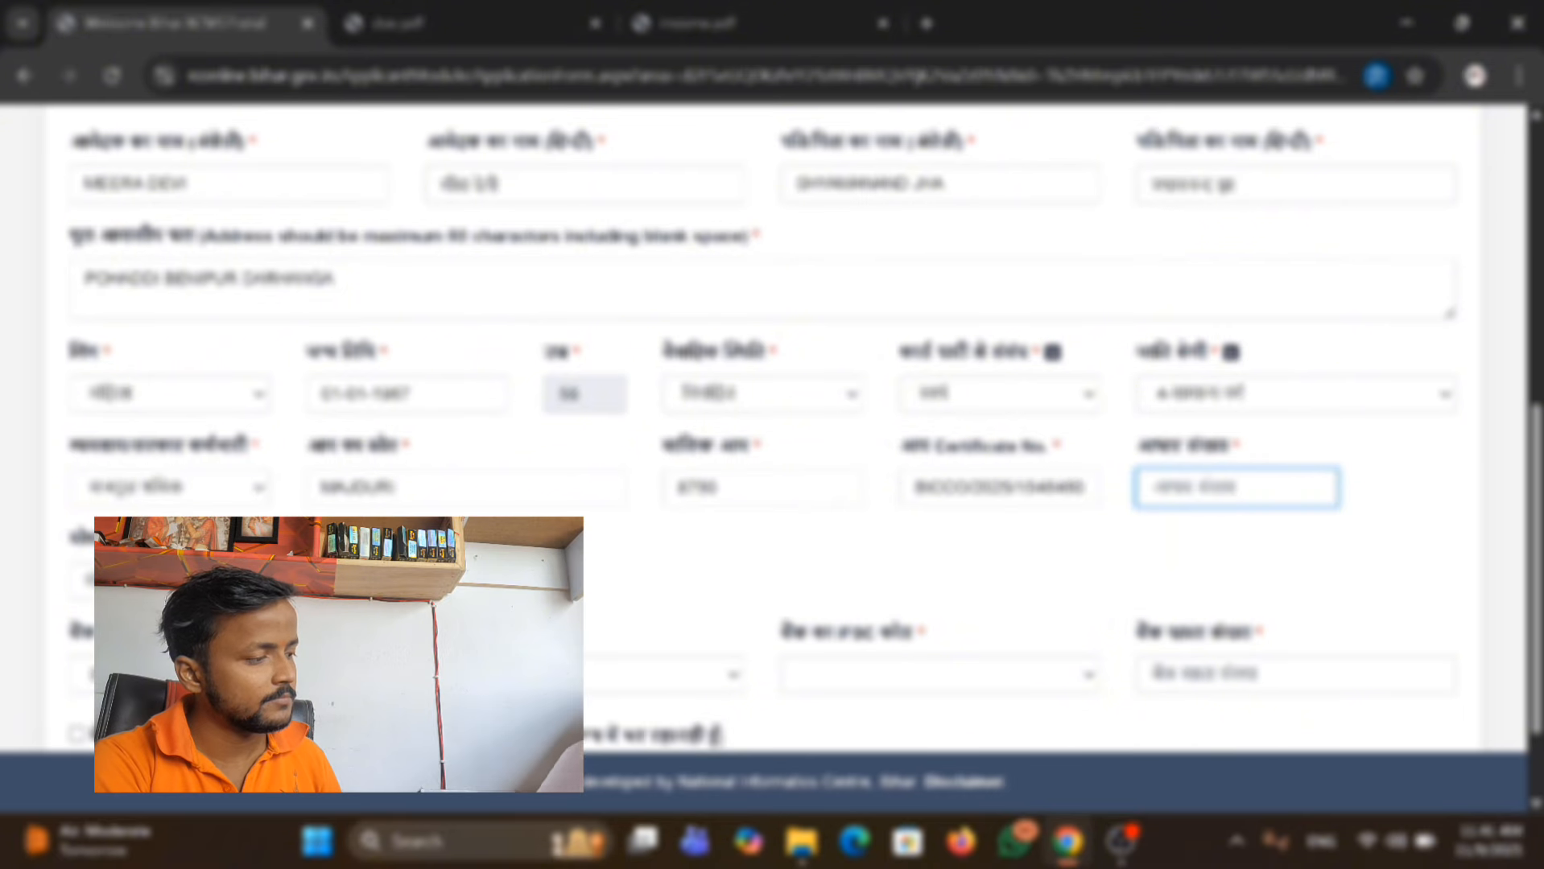
# Enter the applicant's mobile number and set disability (विकलांगता) to No.
pyautogui.scroll(-2, 773, 427)
pyautogui.click(209, 461)
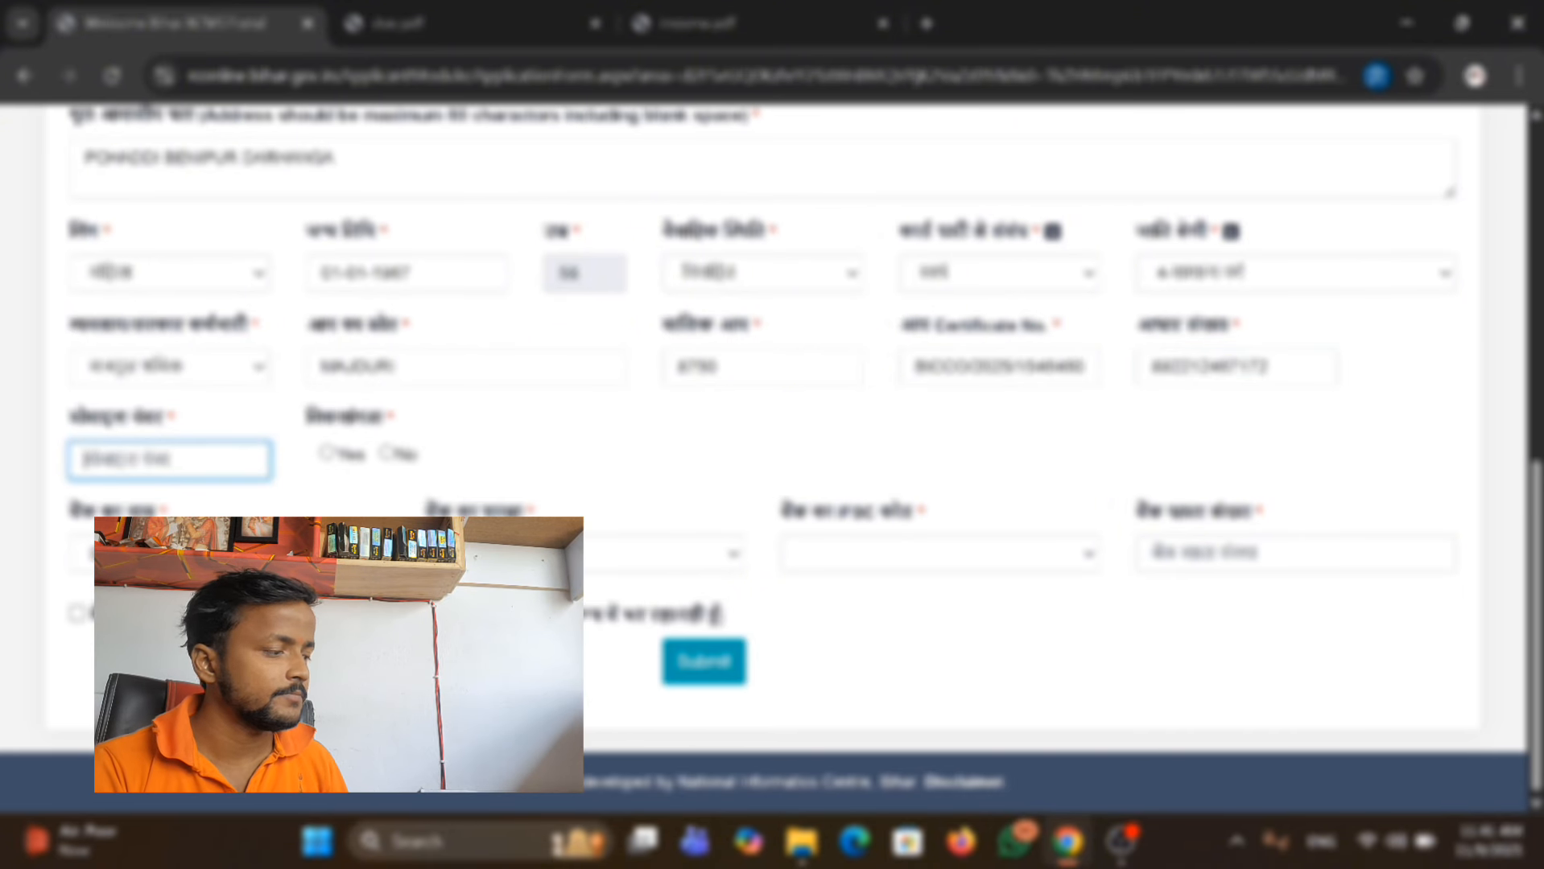
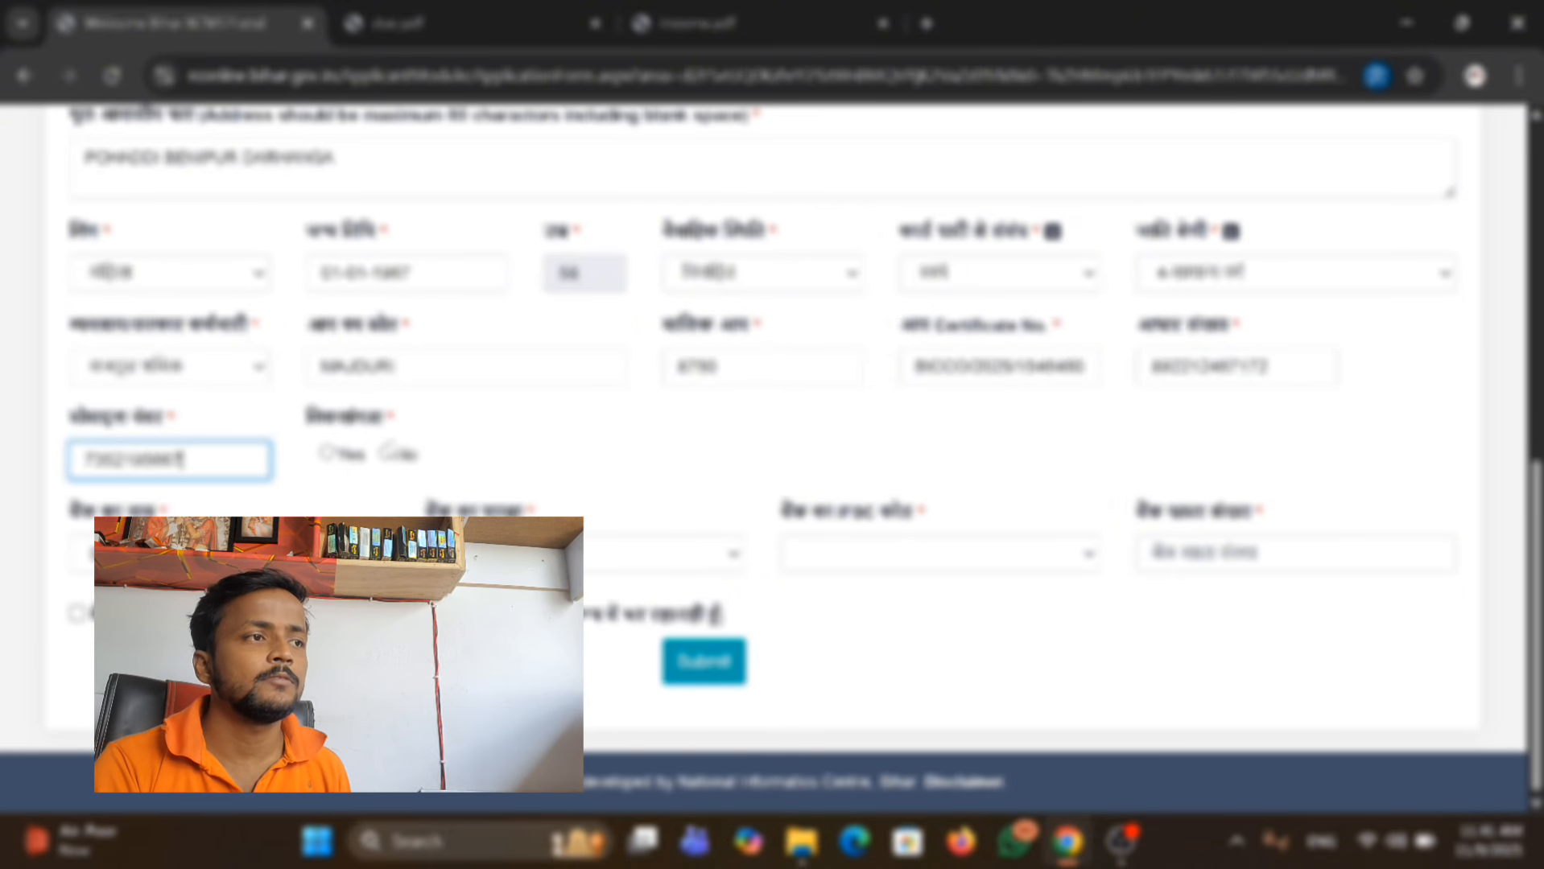
pyautogui.click(387, 454)
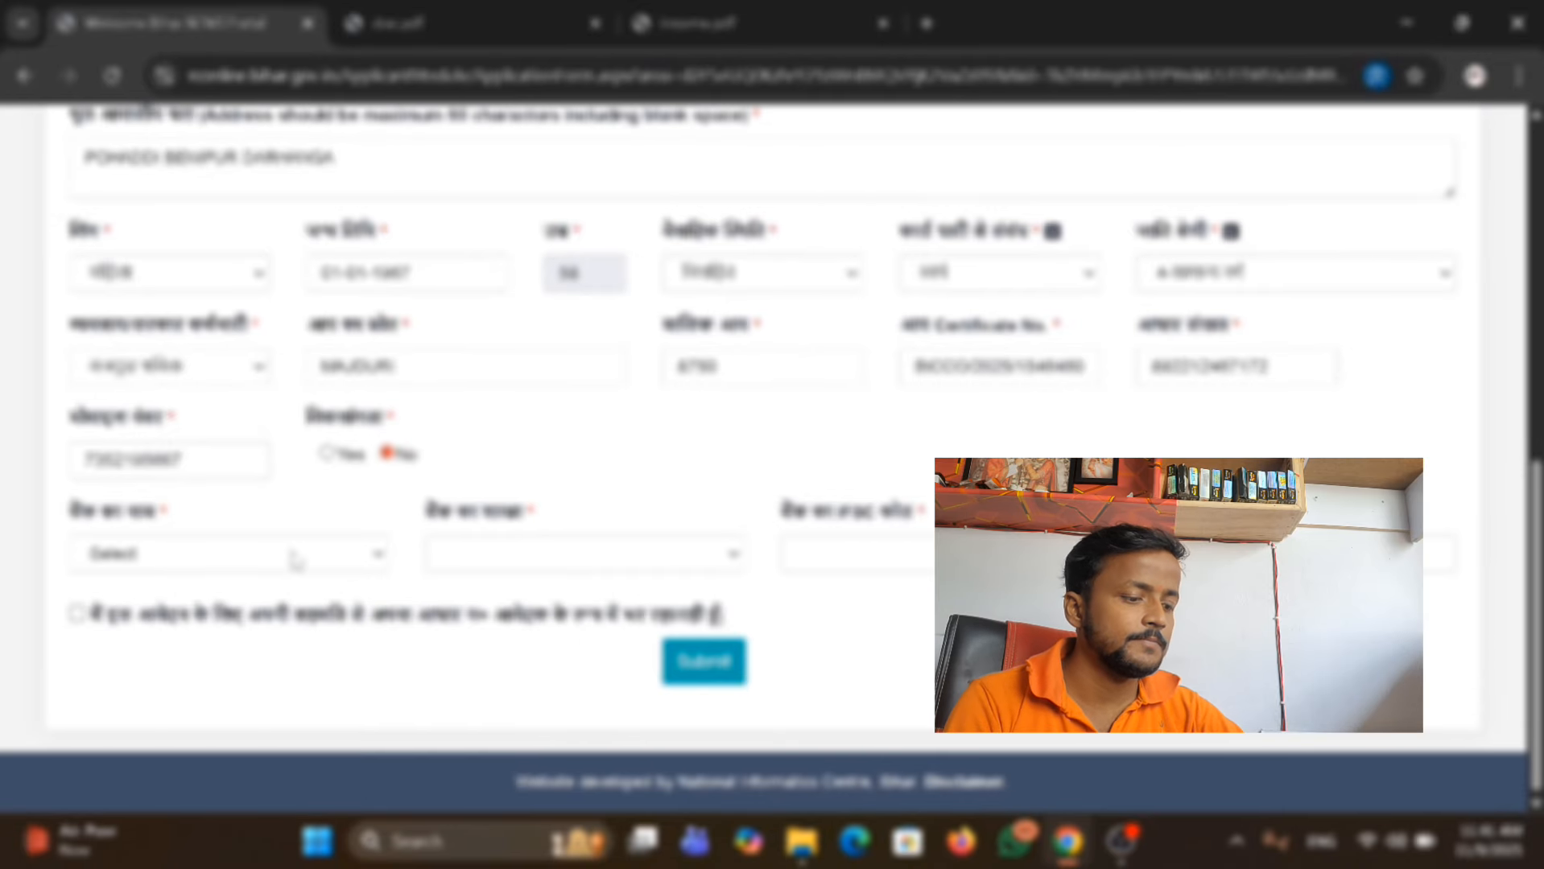
# Set the applicant's bank name (बैंक का नाम) to STATE BANK OF INDIA.
pyautogui.click(338, 556)
pyautogui.press('s')
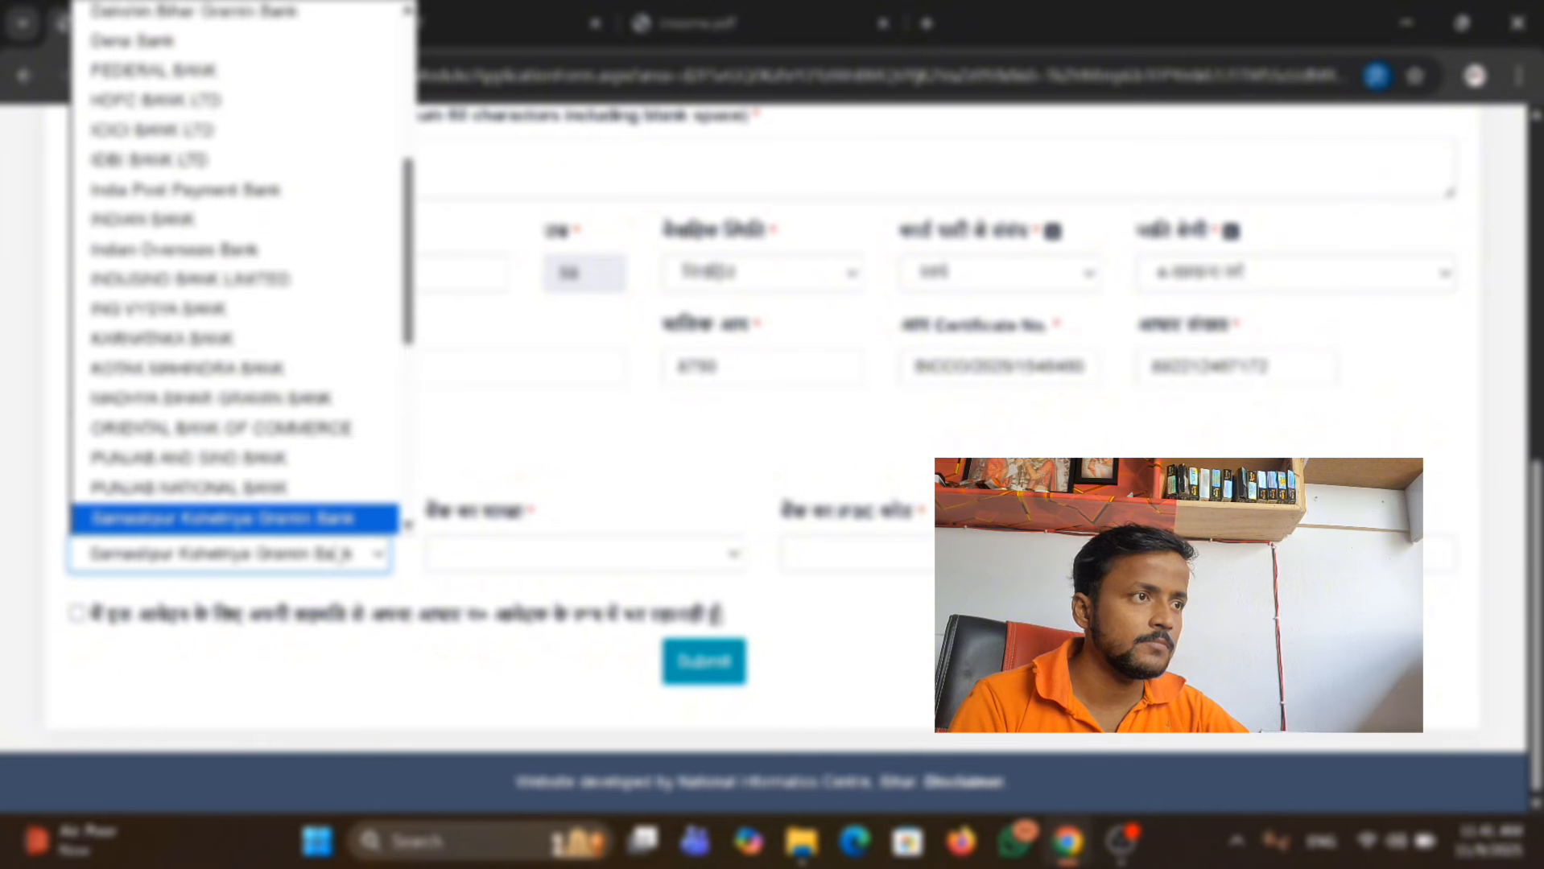
pyautogui.press('s')
pyautogui.press('s')
pyautogui.press('s')
pyautogui.press('s')
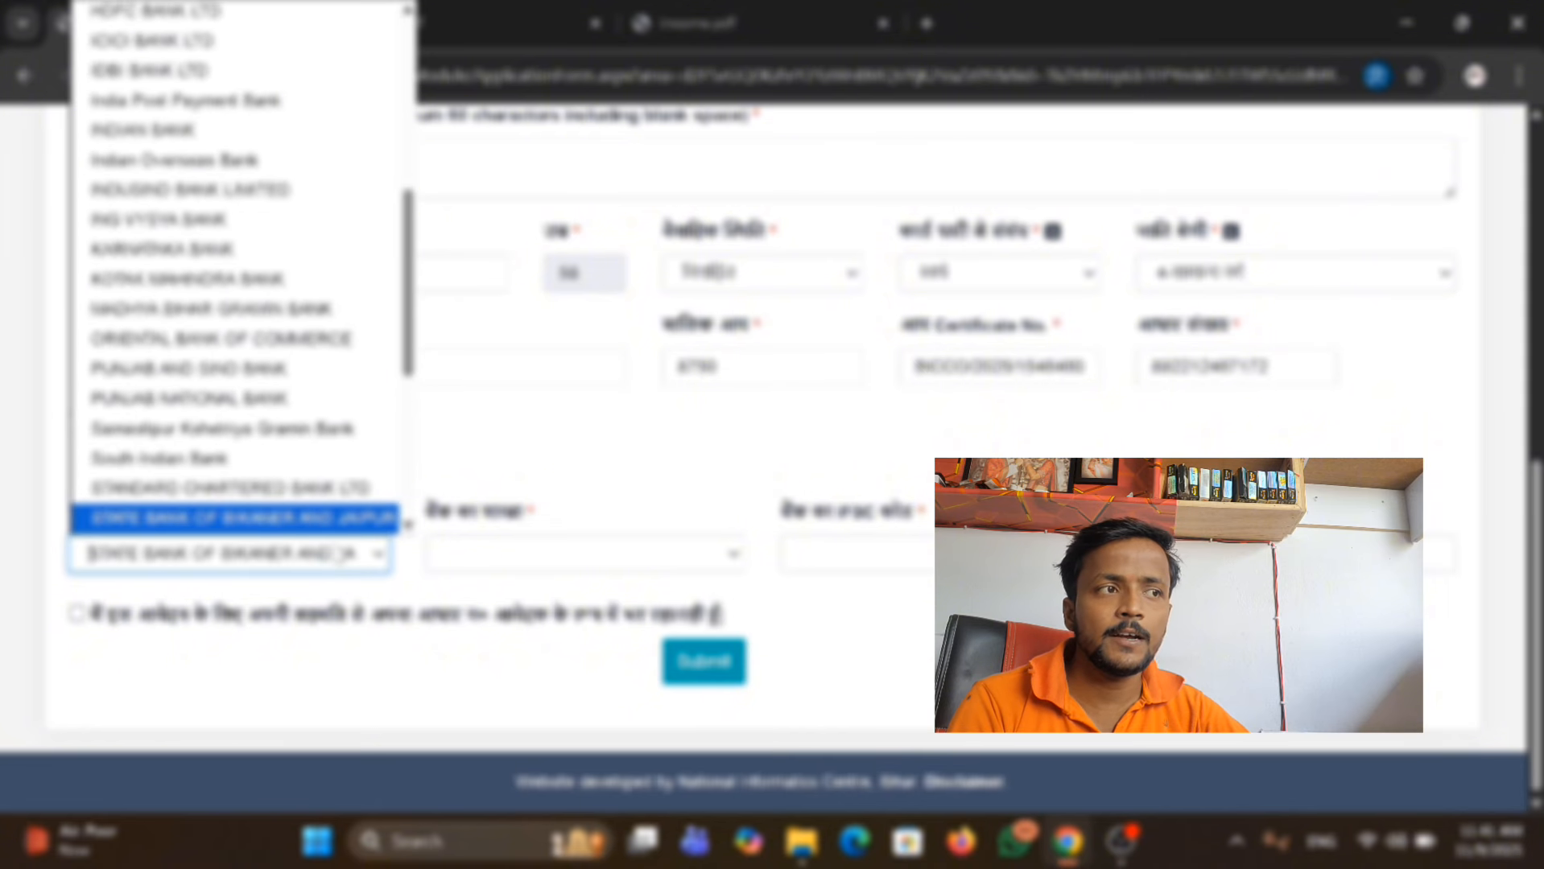
pyautogui.press('s')
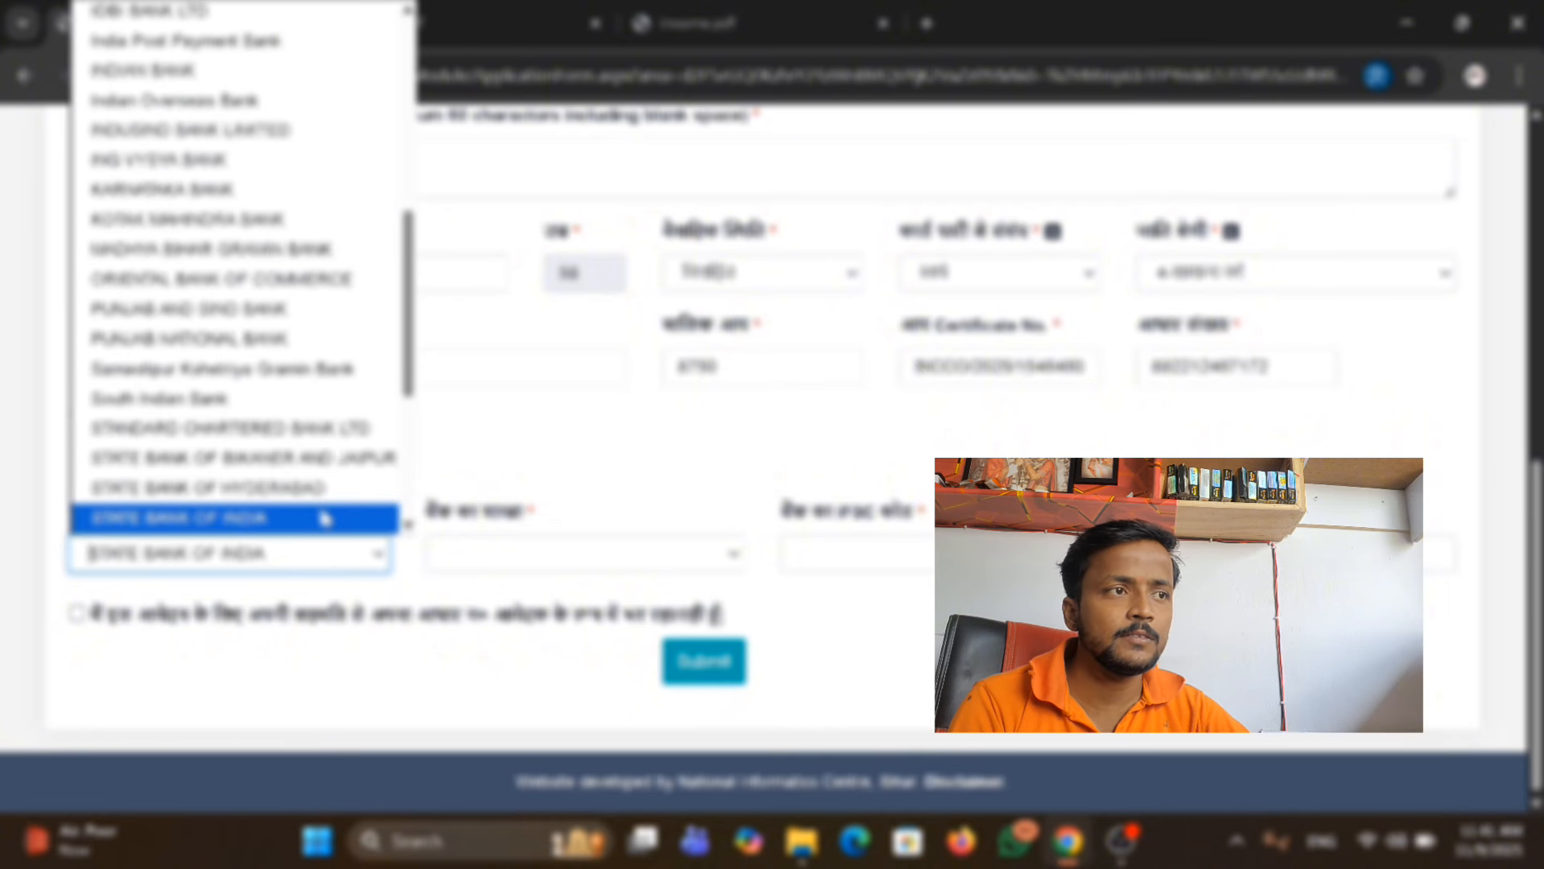
pyautogui.click(325, 519)
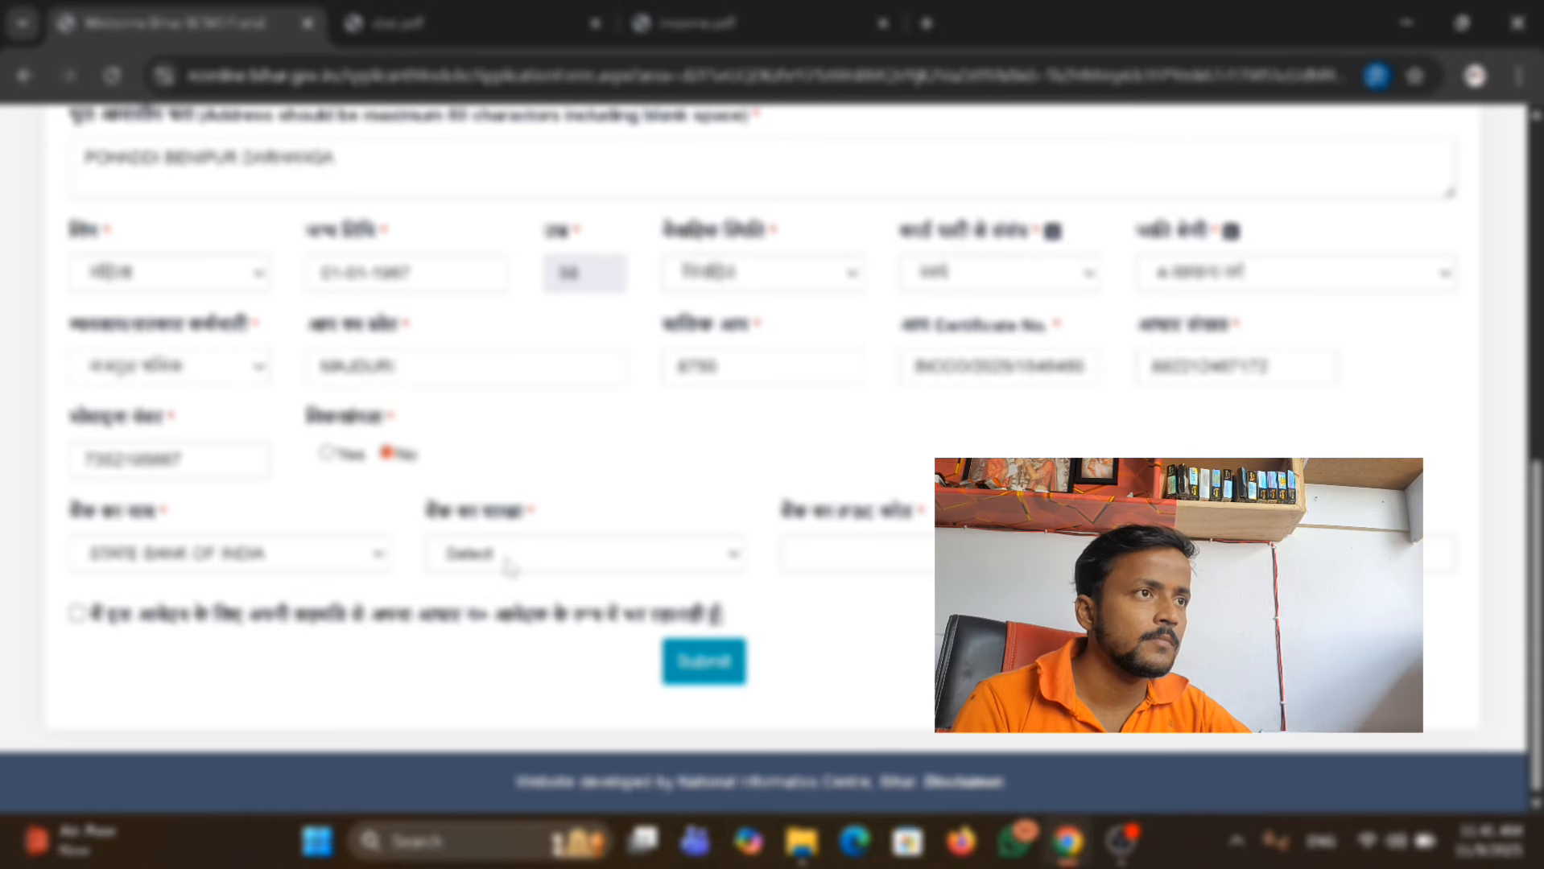
# Select the BENIPUR branch in Darbhanga as the bank branch and choose its IFSC code.
pyautogui.click(509, 567)
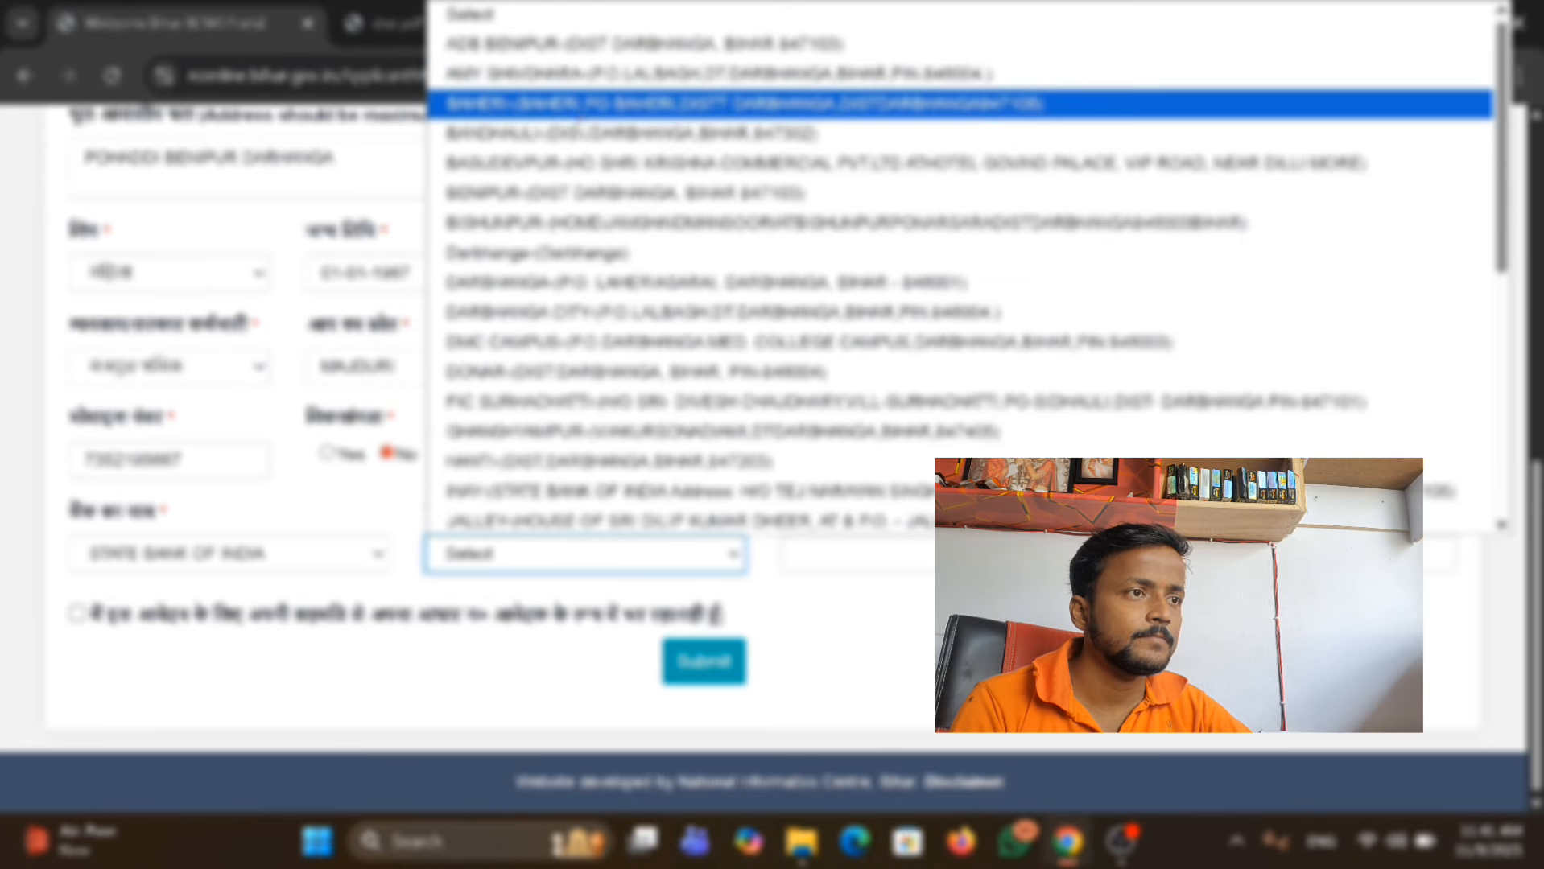
pyautogui.click(564, 193)
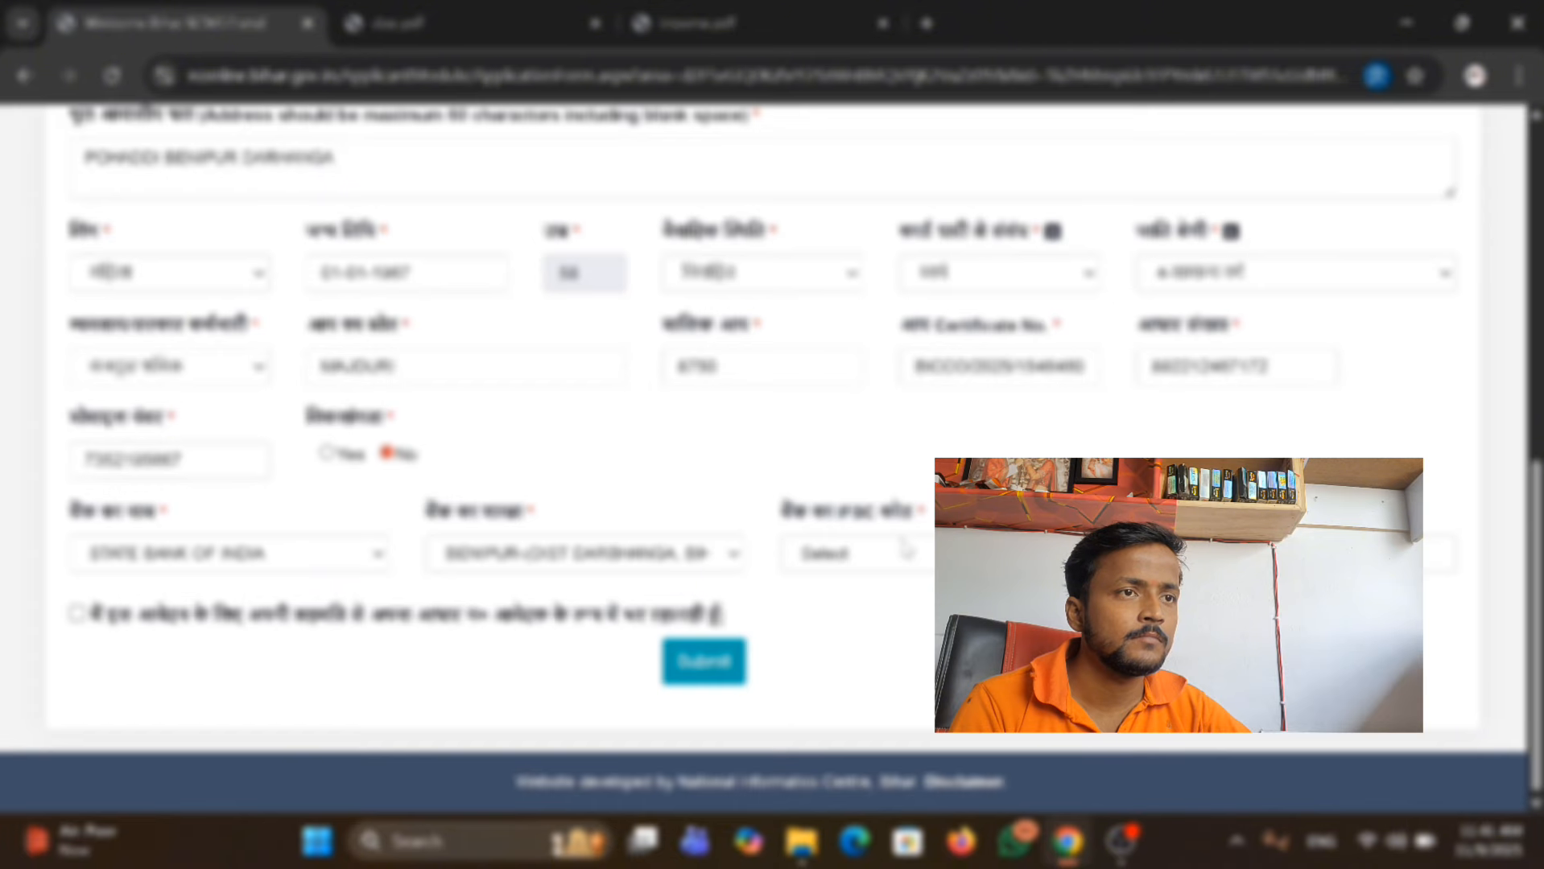
pyautogui.click(906, 552)
pyautogui.click(855, 619)
# Enter the applicant's bank account number, accept the Aadhaar consent declaration and submit the applicant details.
pyautogui.click(1294, 553)
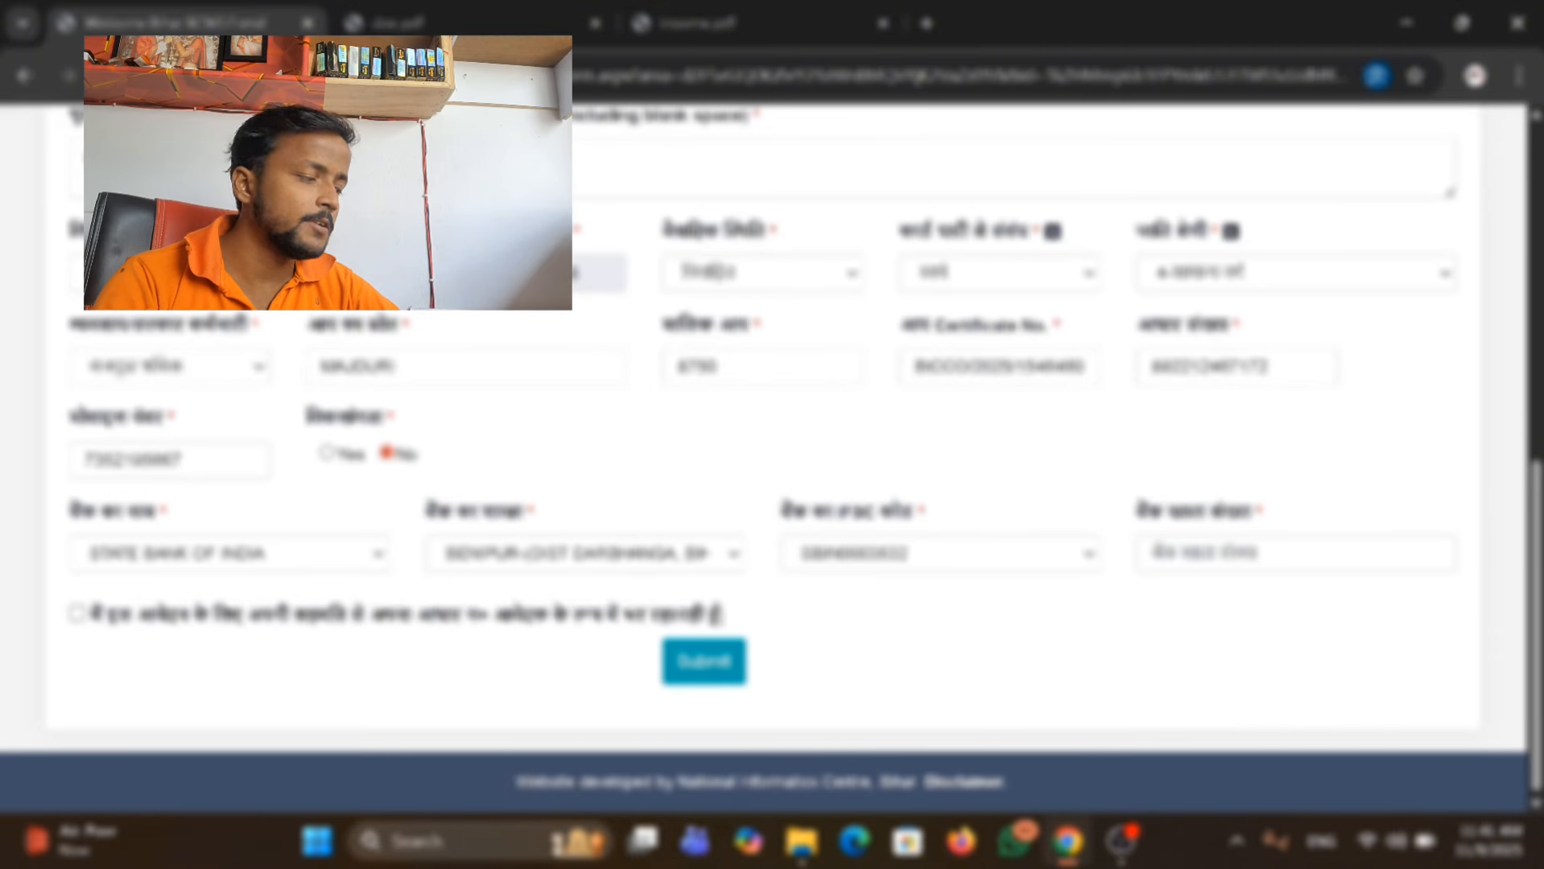
pyautogui.click(1294, 553)
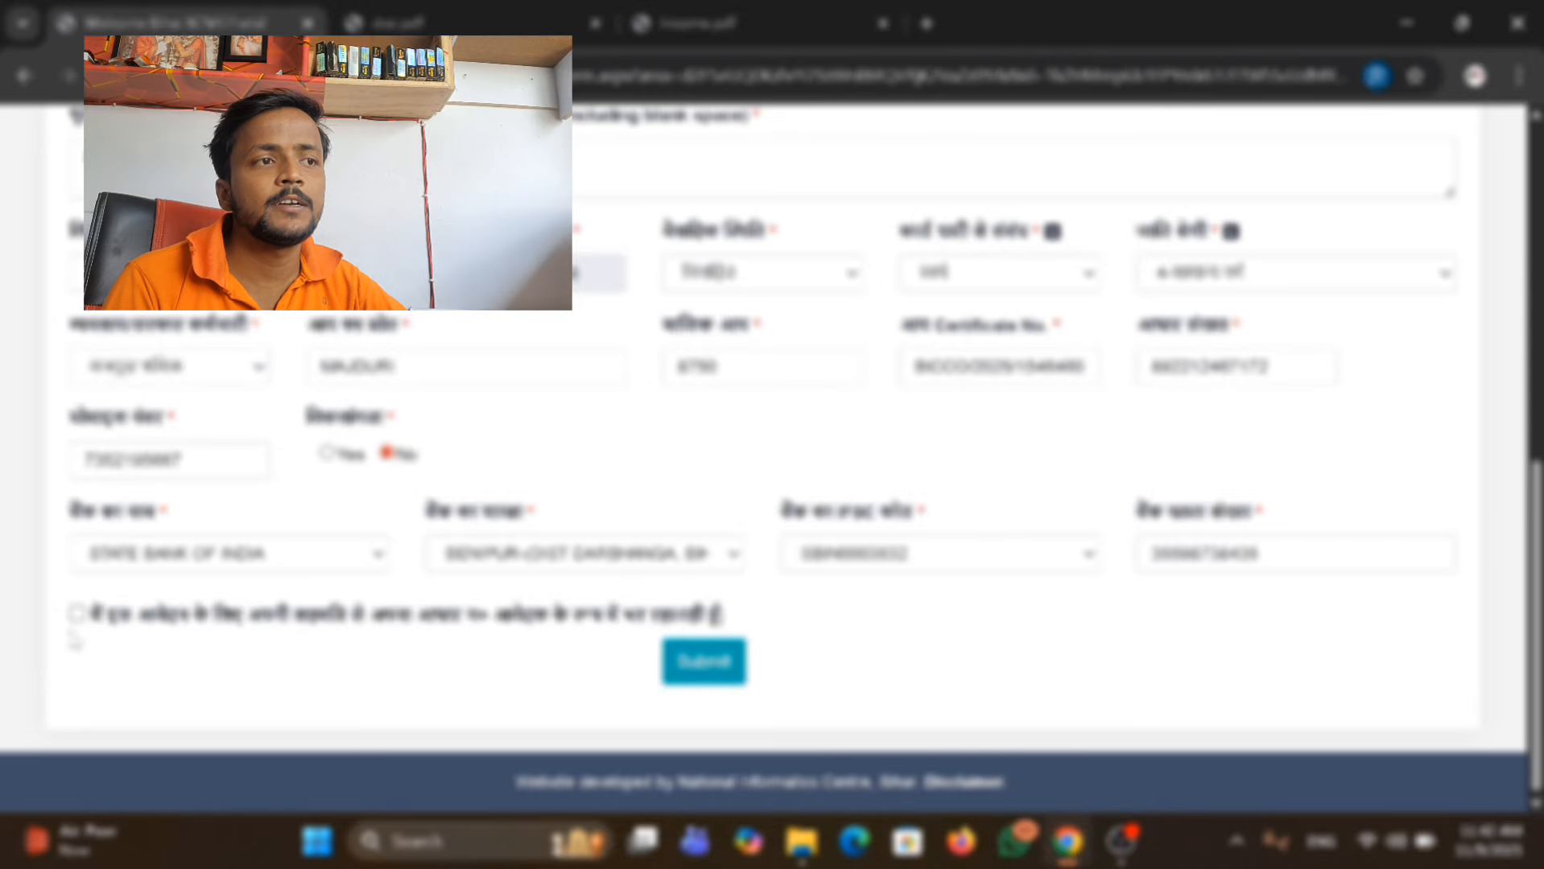
pyautogui.click(701, 662)
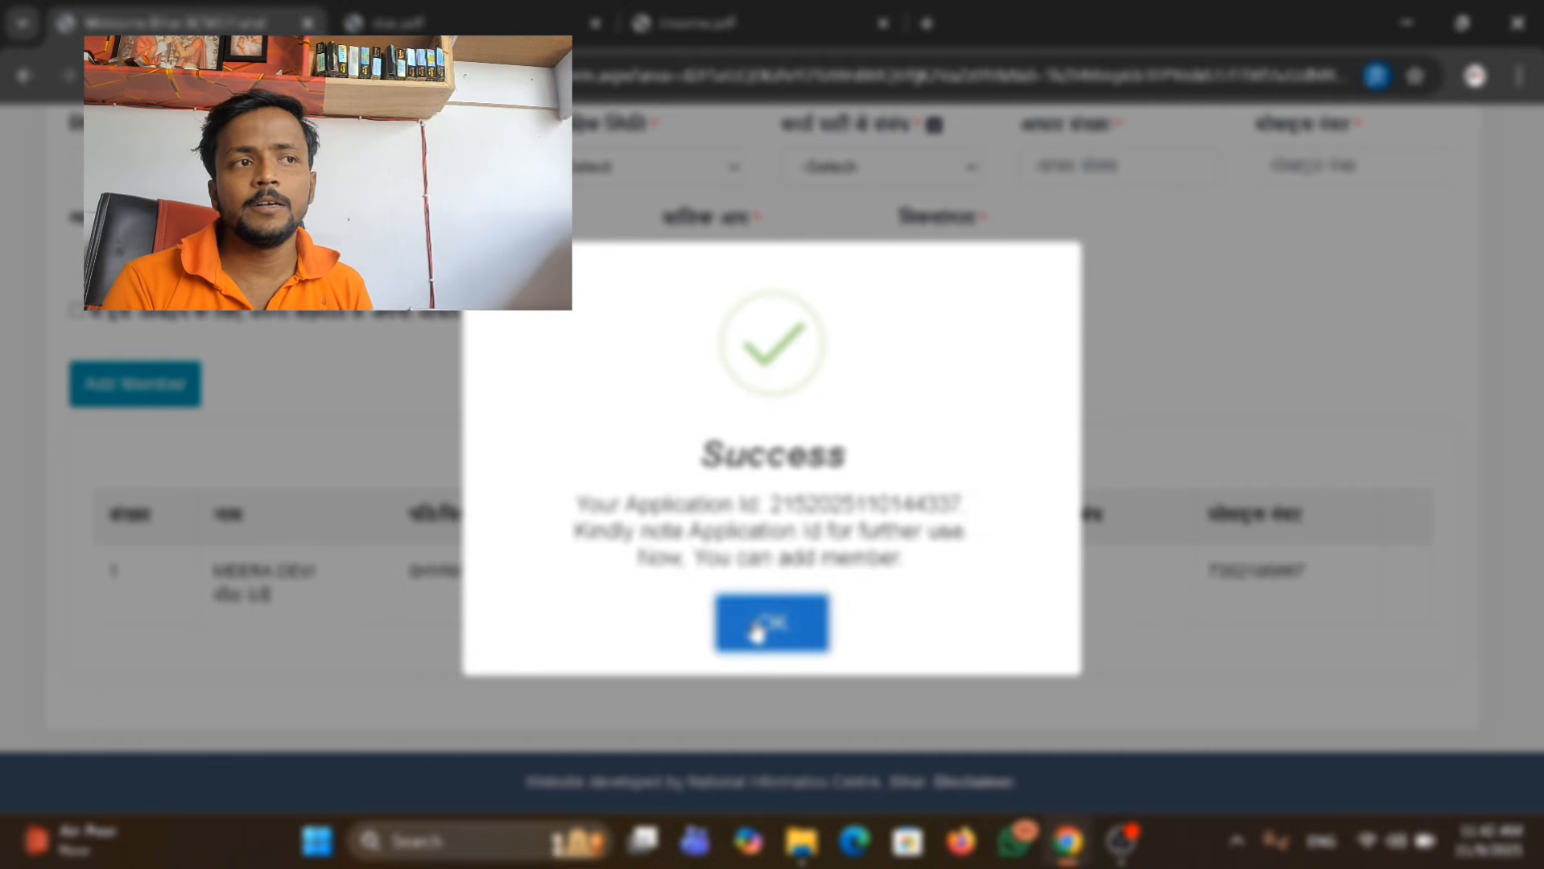
pyautogui.click(720, 618)
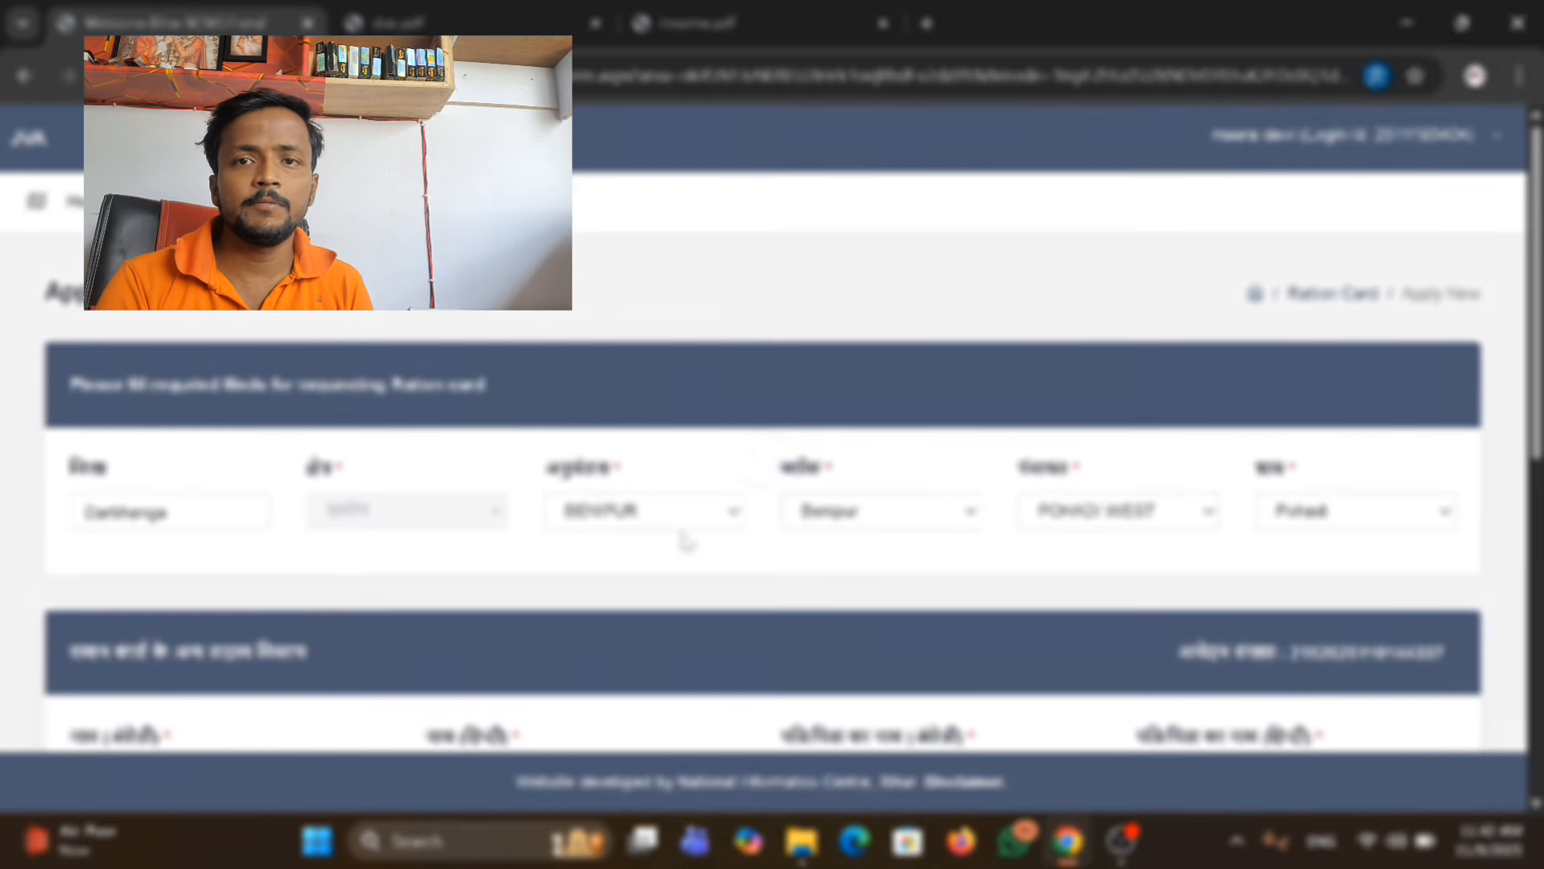
# Review the blank form for additional ration card members and the applicant's entry in the member table.
pyautogui.scroll(-3, 681, 533)
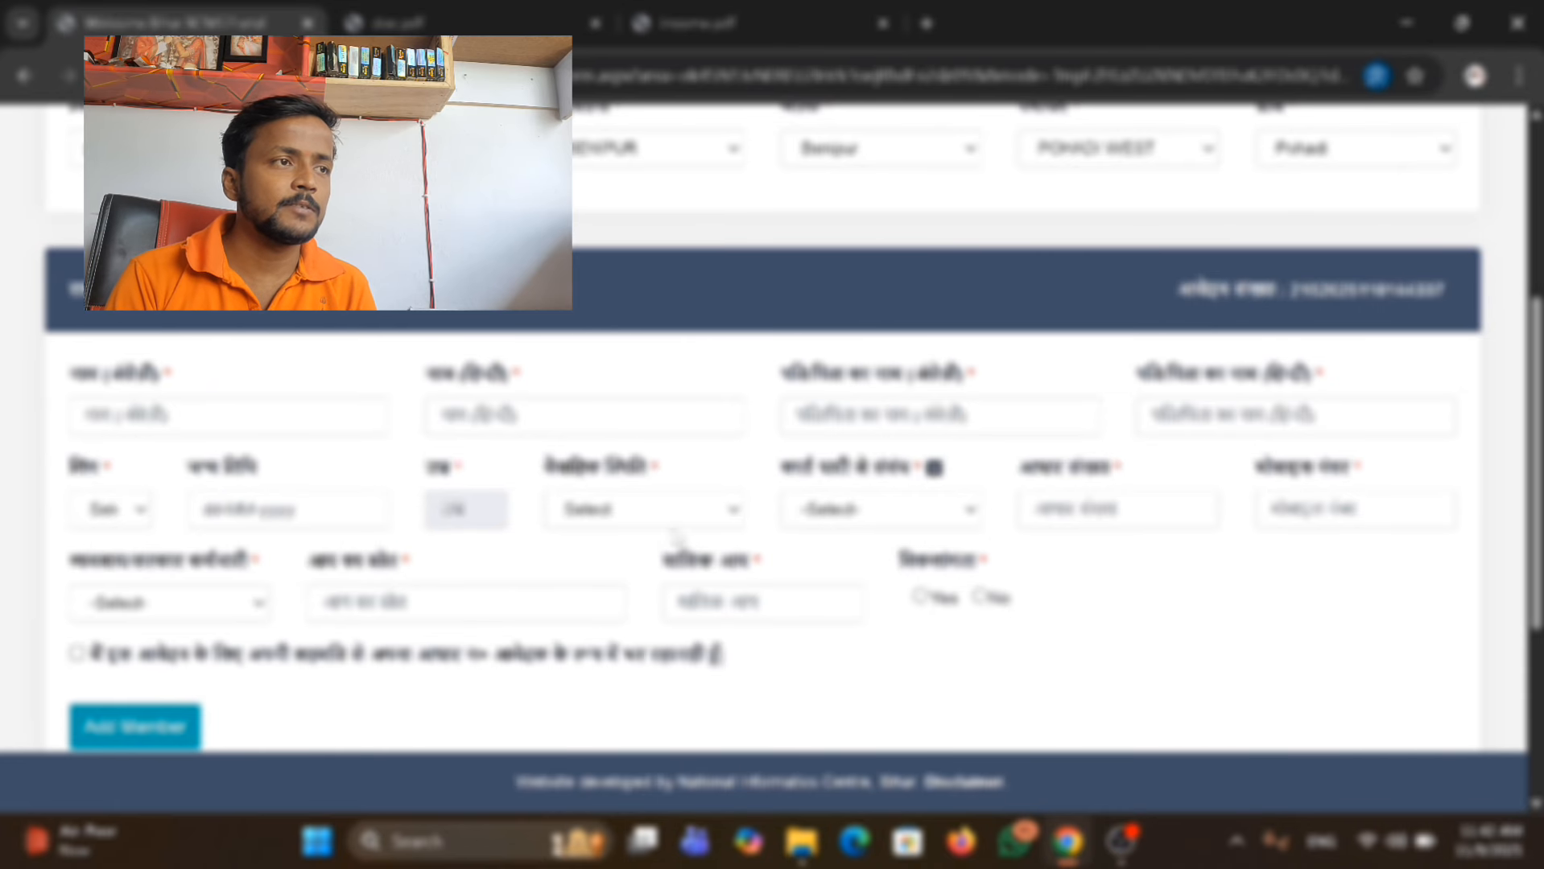
pyautogui.scroll(-4, 512, 398)
pyautogui.scroll(8, 561, 453)
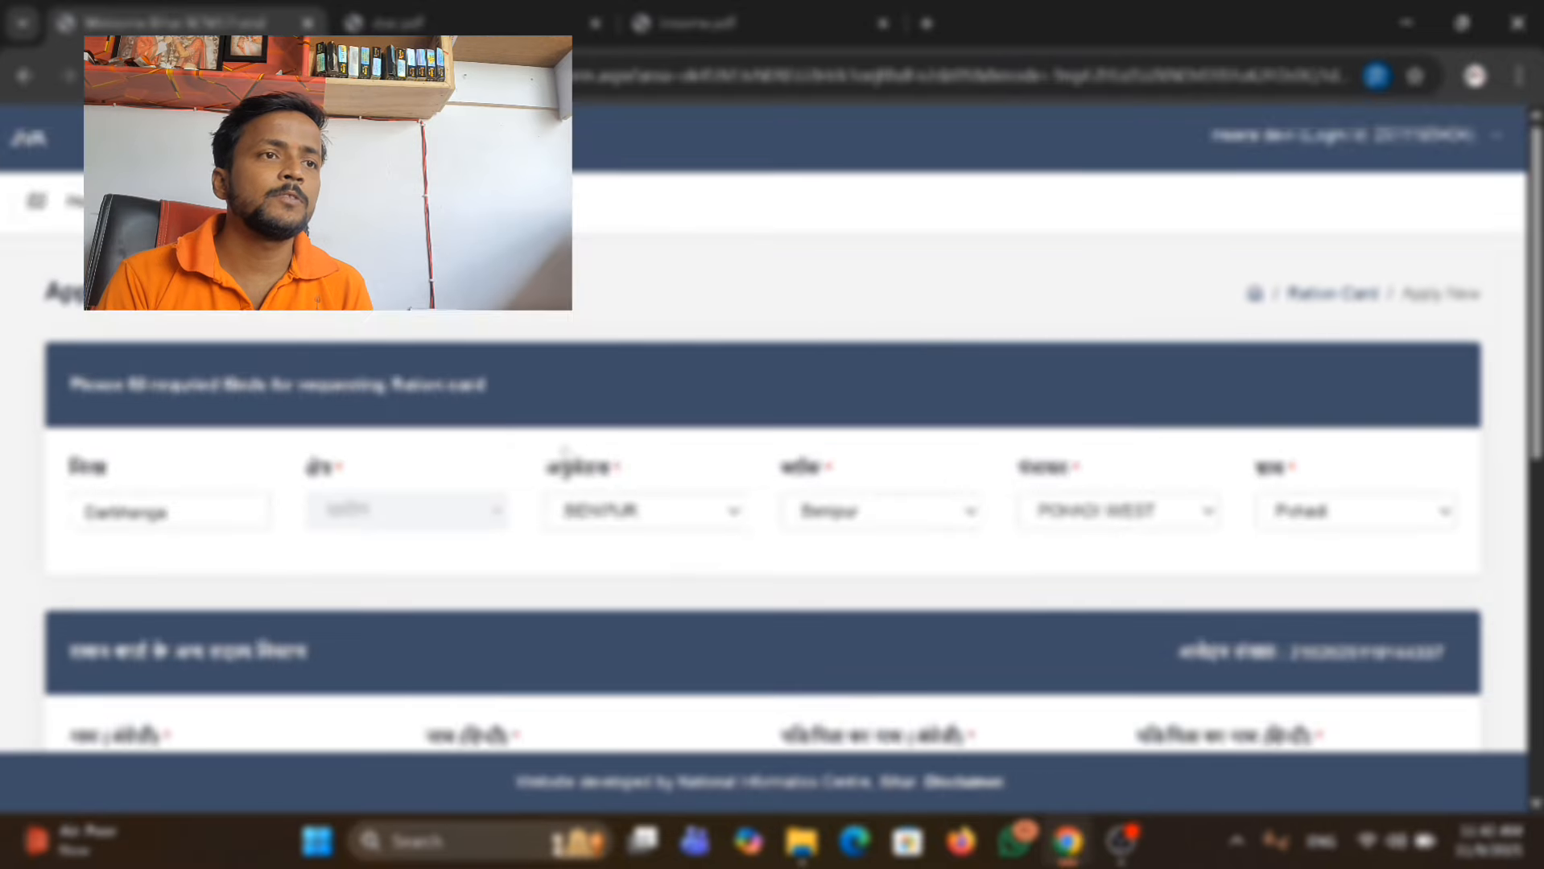
pyautogui.scroll(-8, 556, 515)
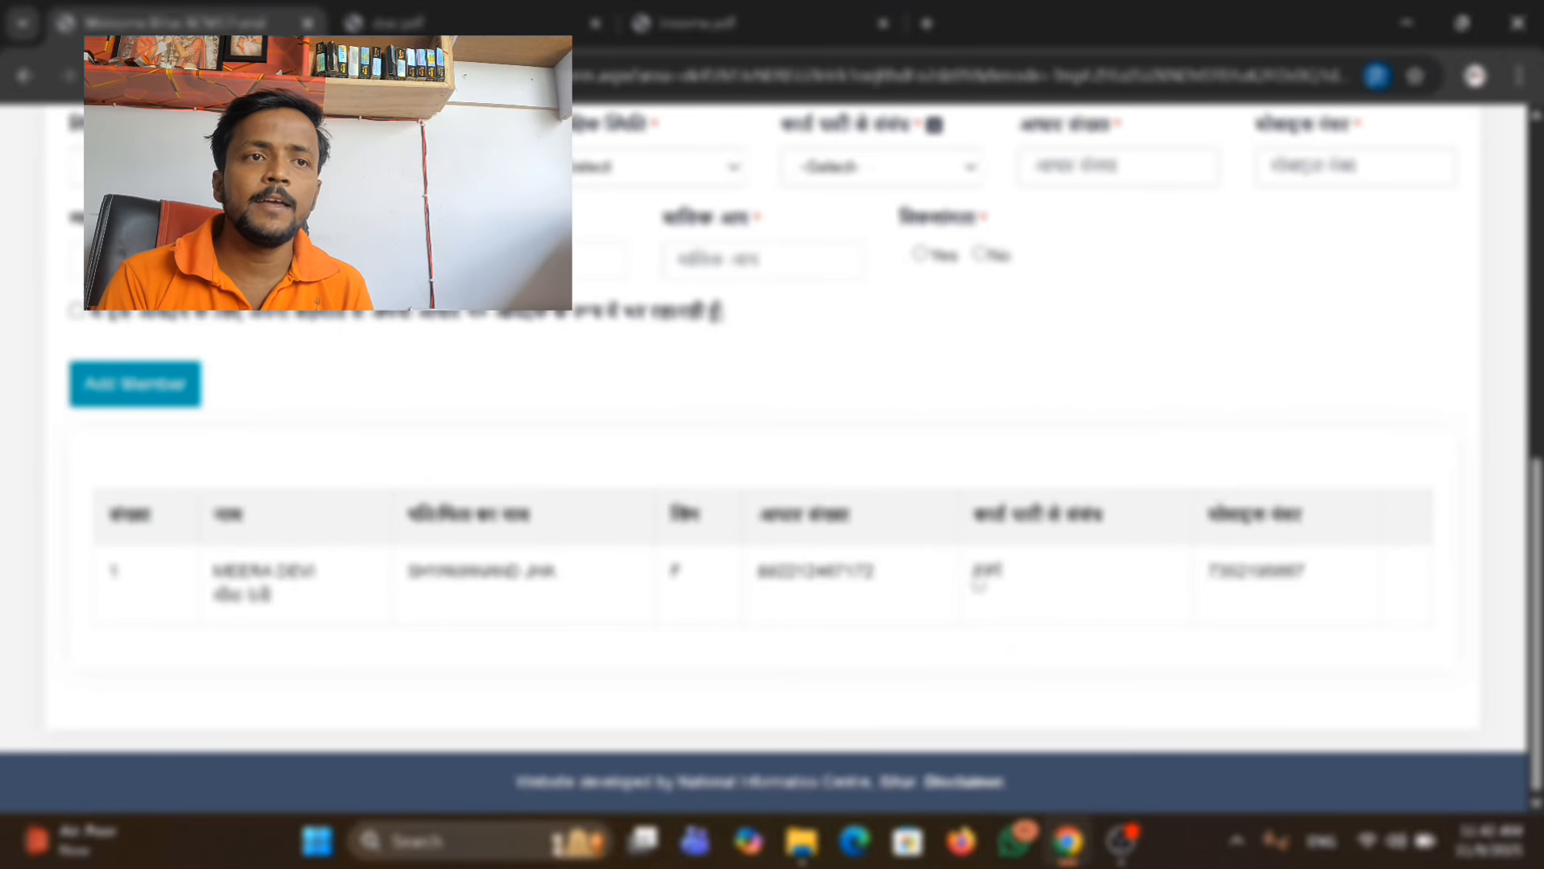
pyautogui.doubleClick(983, 573)
pyautogui.moveTo(372, 602); pyautogui.dragTo(1160, 593)
pyautogui.click(1167, 595)
pyautogui.scroll(5, 821, 492)
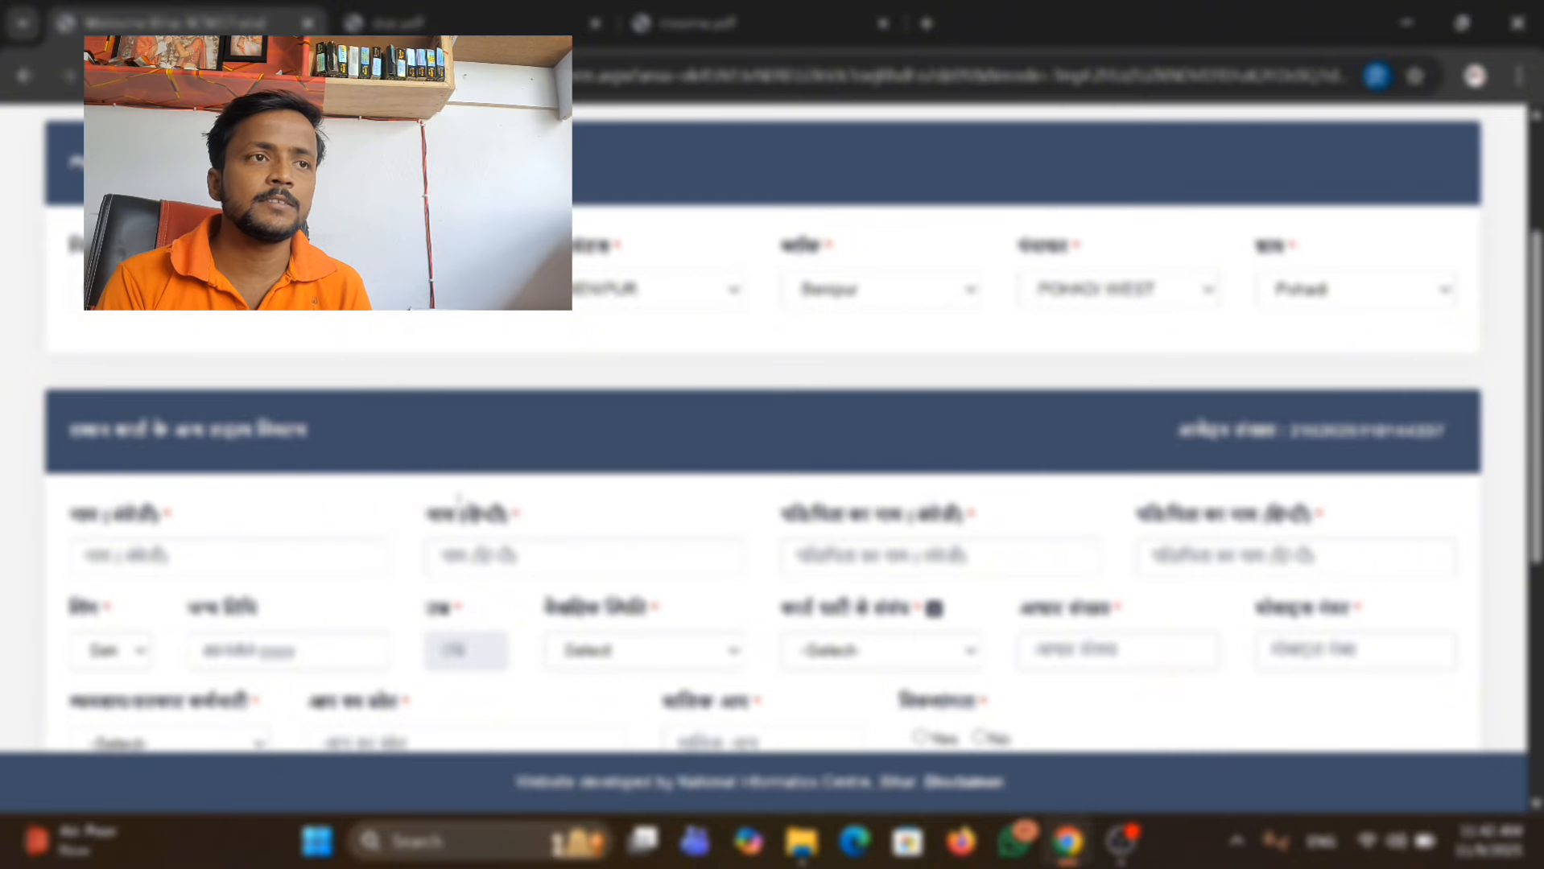
pyautogui.scroll(-5, 390, 441)
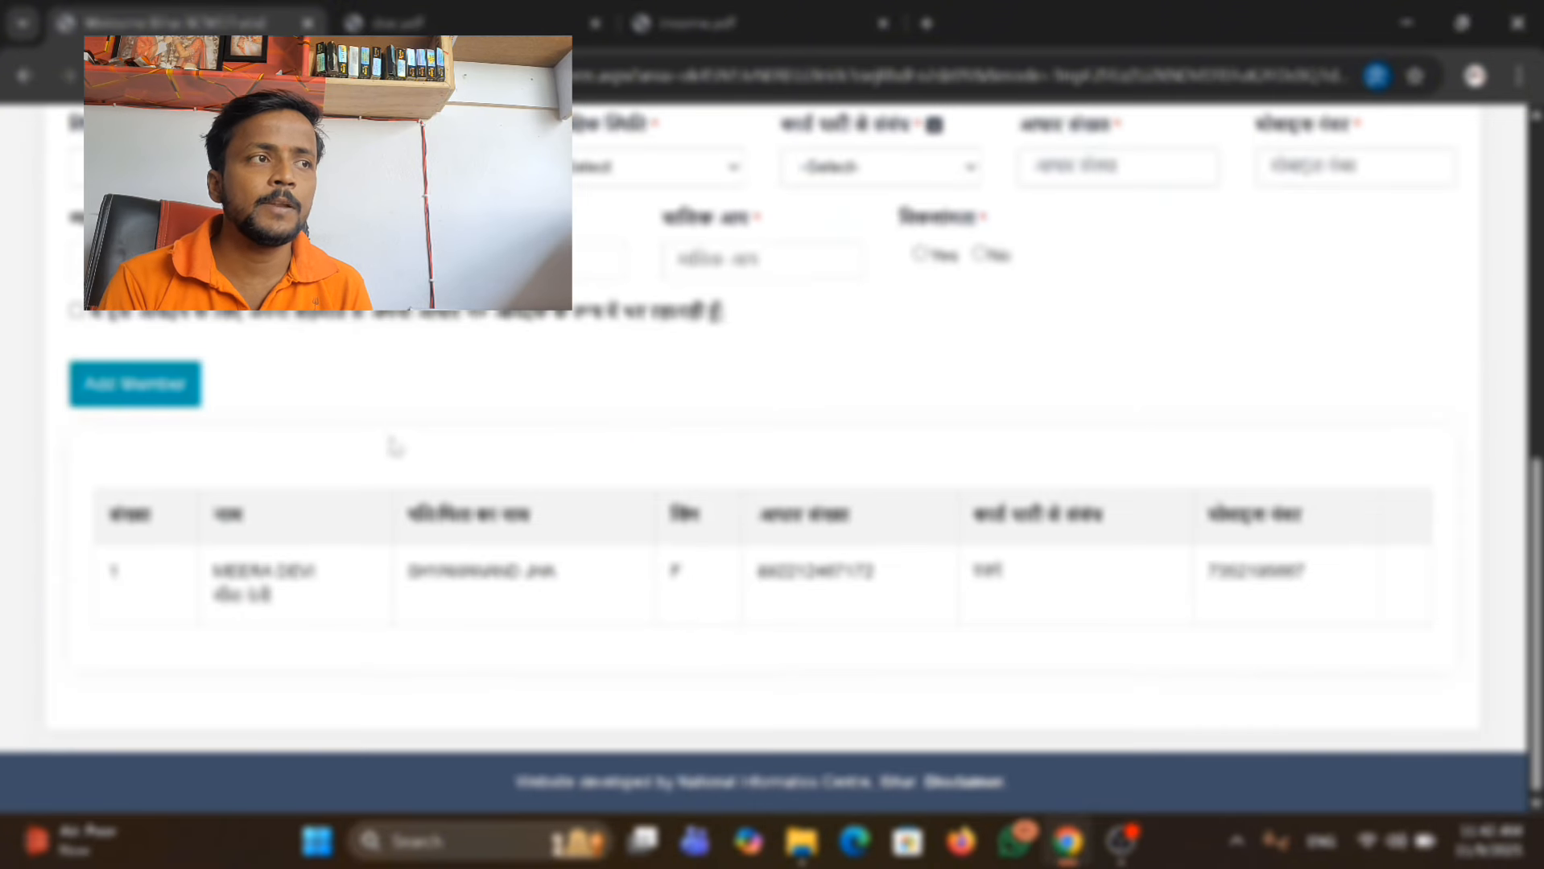
# Look through the Edit Application options, including Upload Document and Final Submit, and the add-member form.
pyautogui.scroll(7, 389, 442)
pyautogui.click(241, 205)
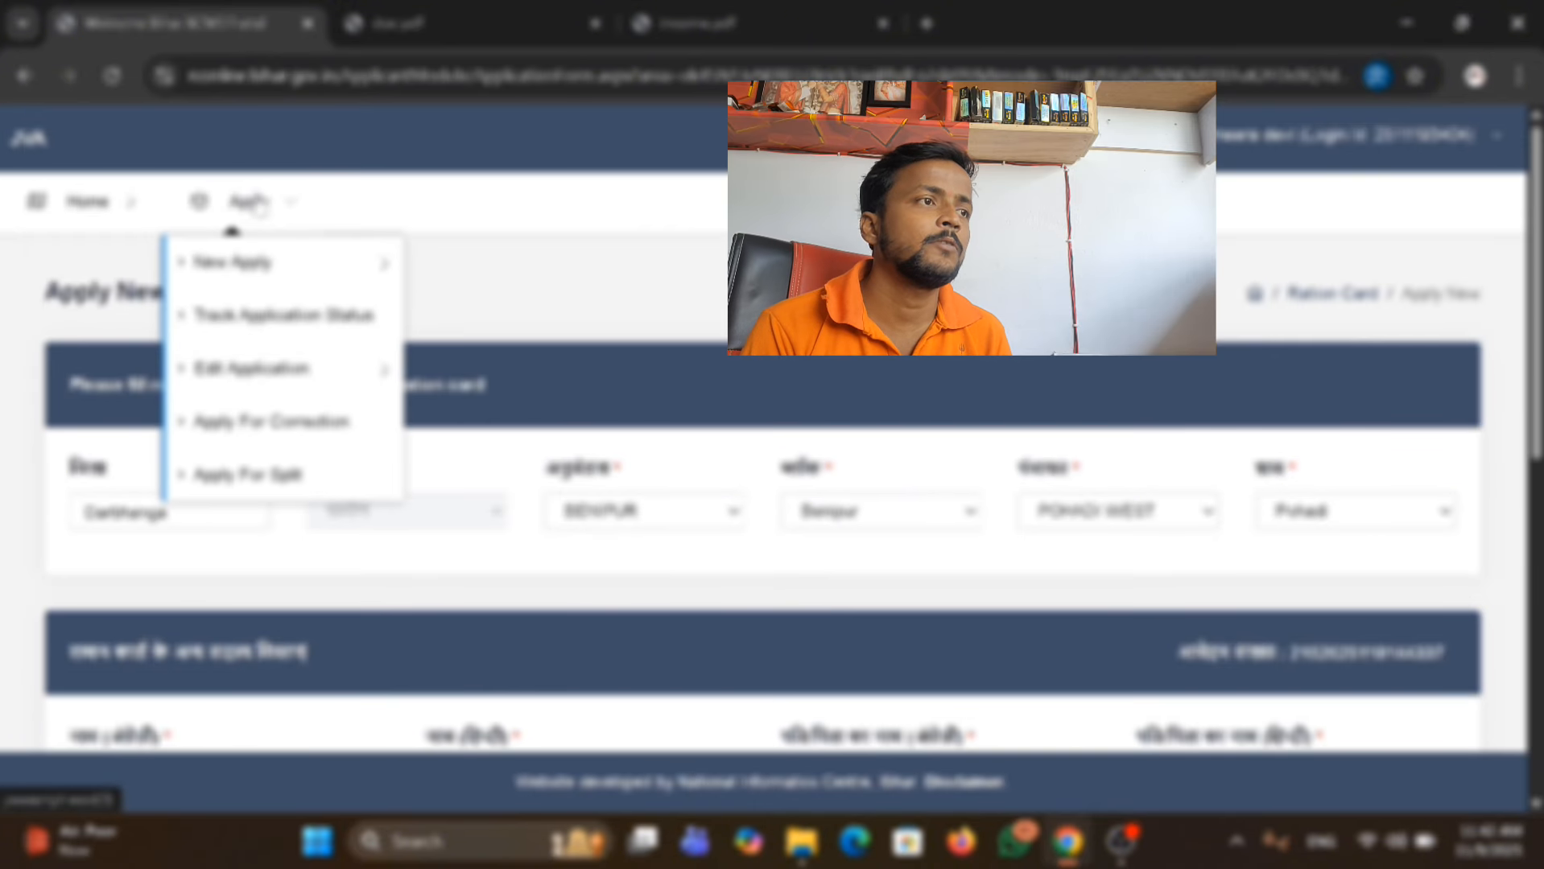
pyautogui.click(283, 363)
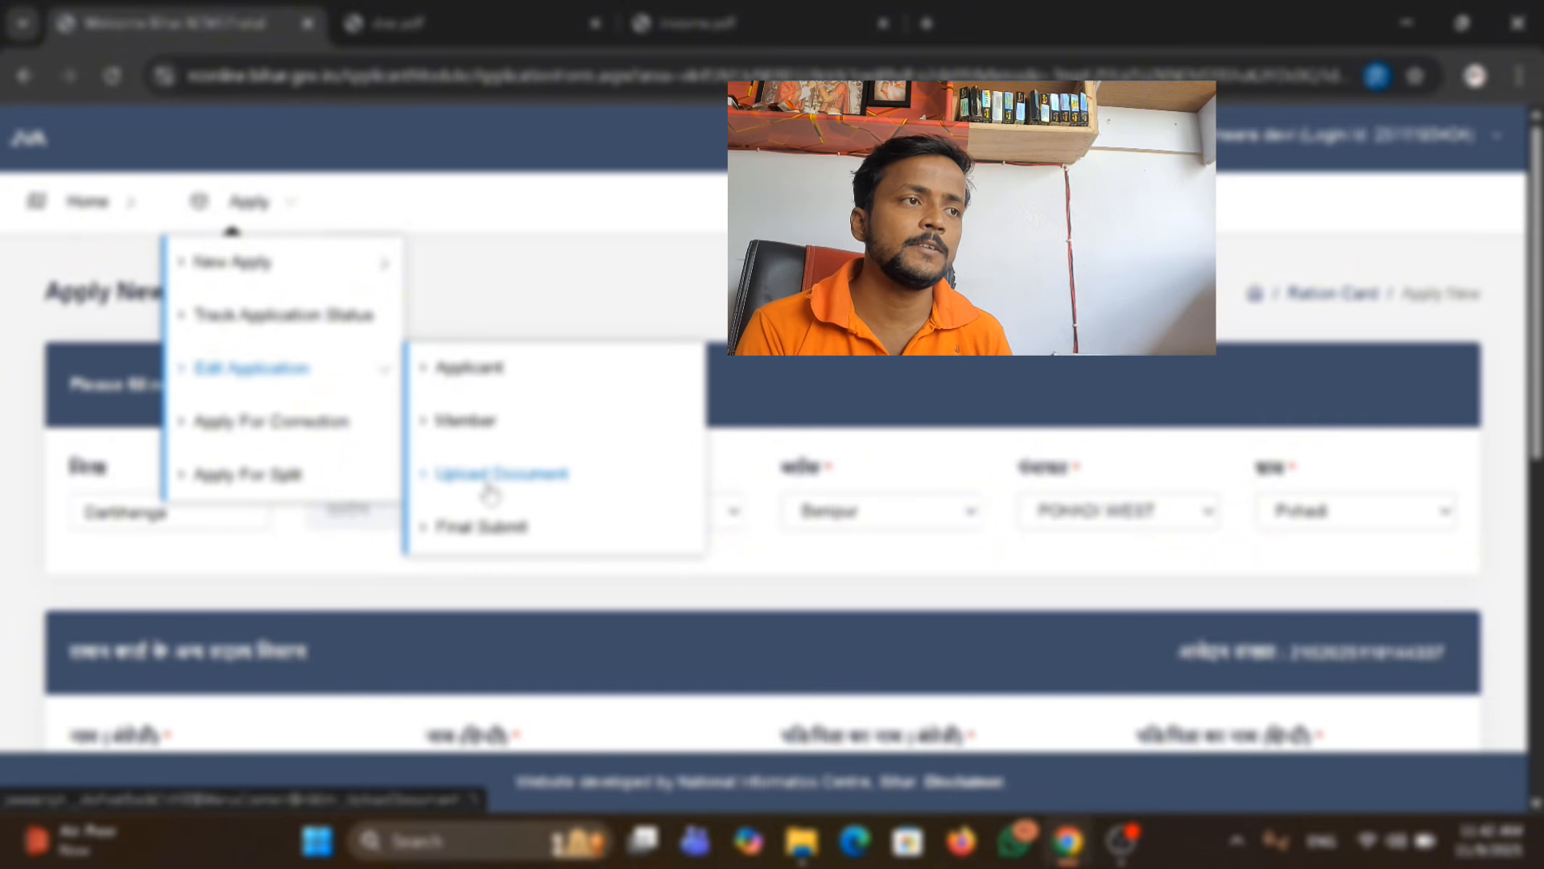
pyautogui.scroll(-5, 845, 346)
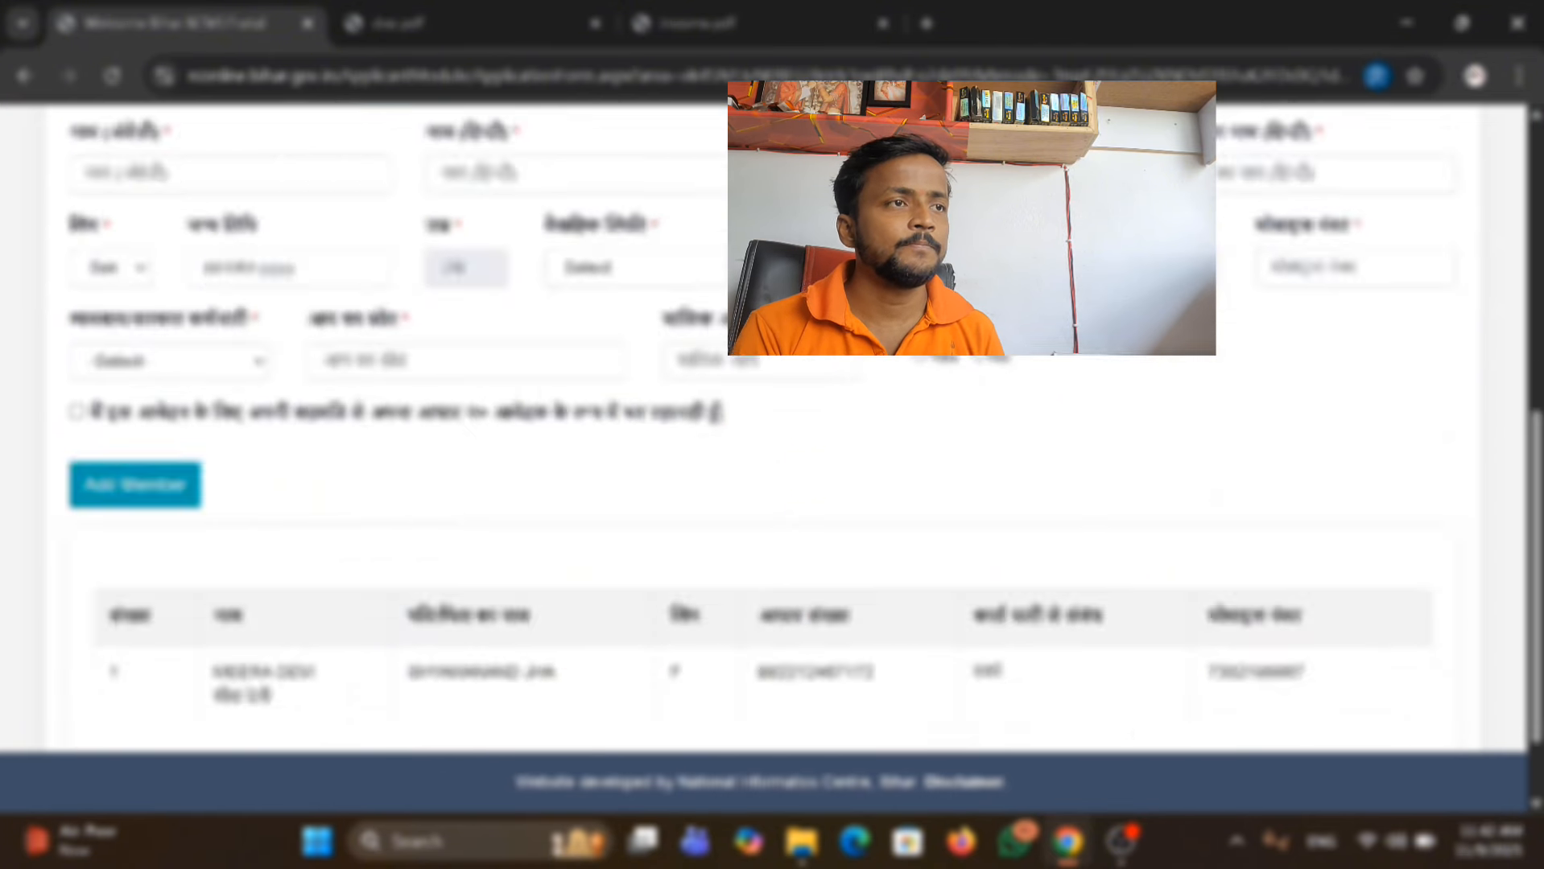
pyautogui.scroll(4, 846, 346)
pyautogui.scroll(-1, 845, 346)
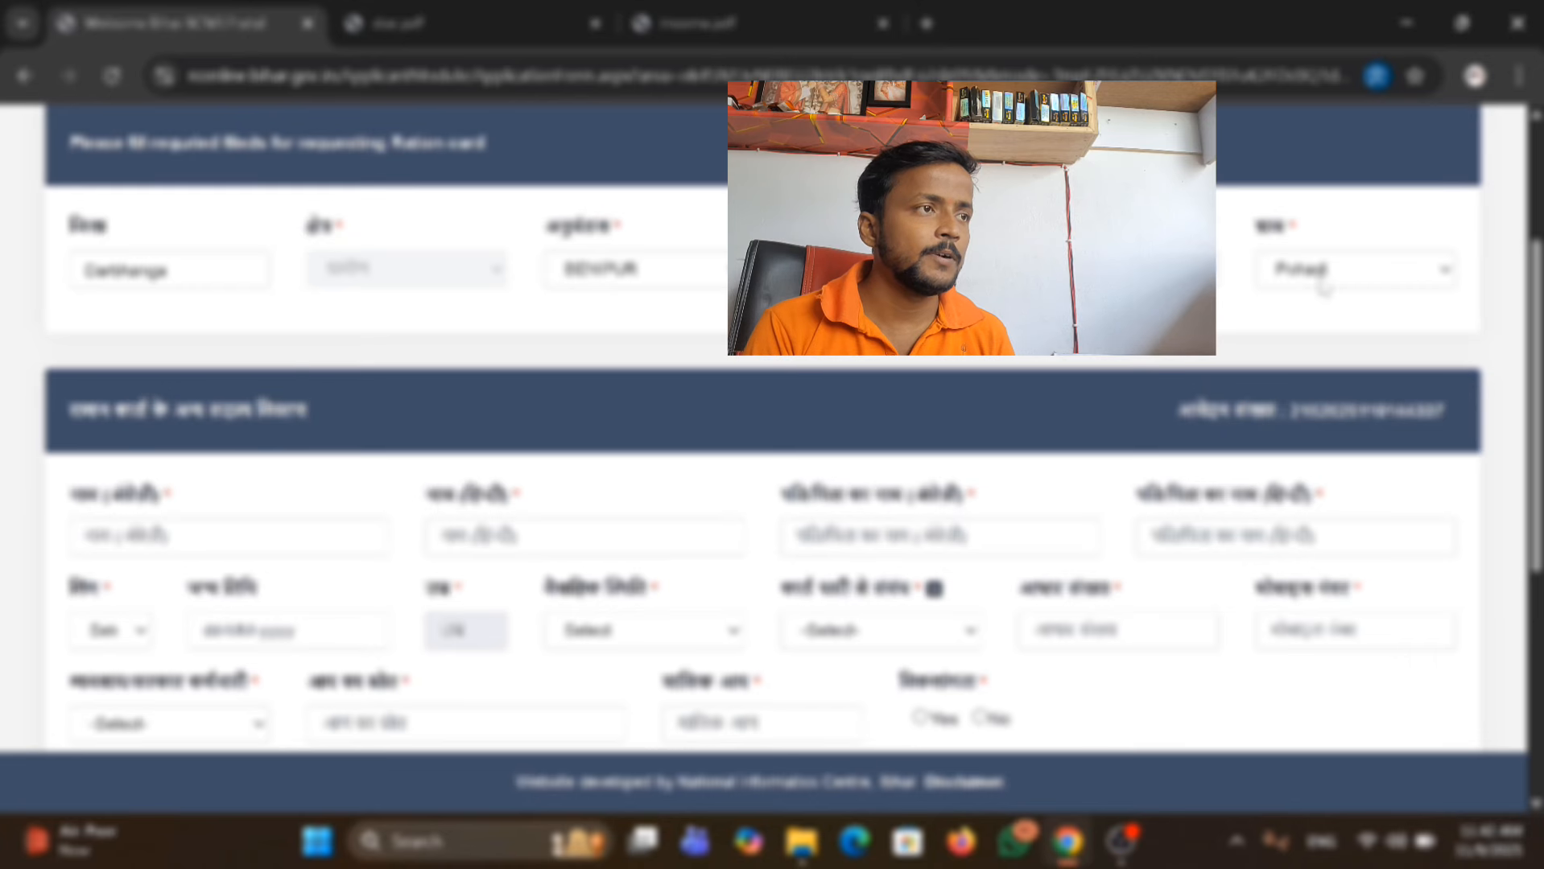
# Enter the additional family member's name in English and Hindi.
pyautogui.scroll(-2, 184, 393)
pyautogui.click(185, 295)
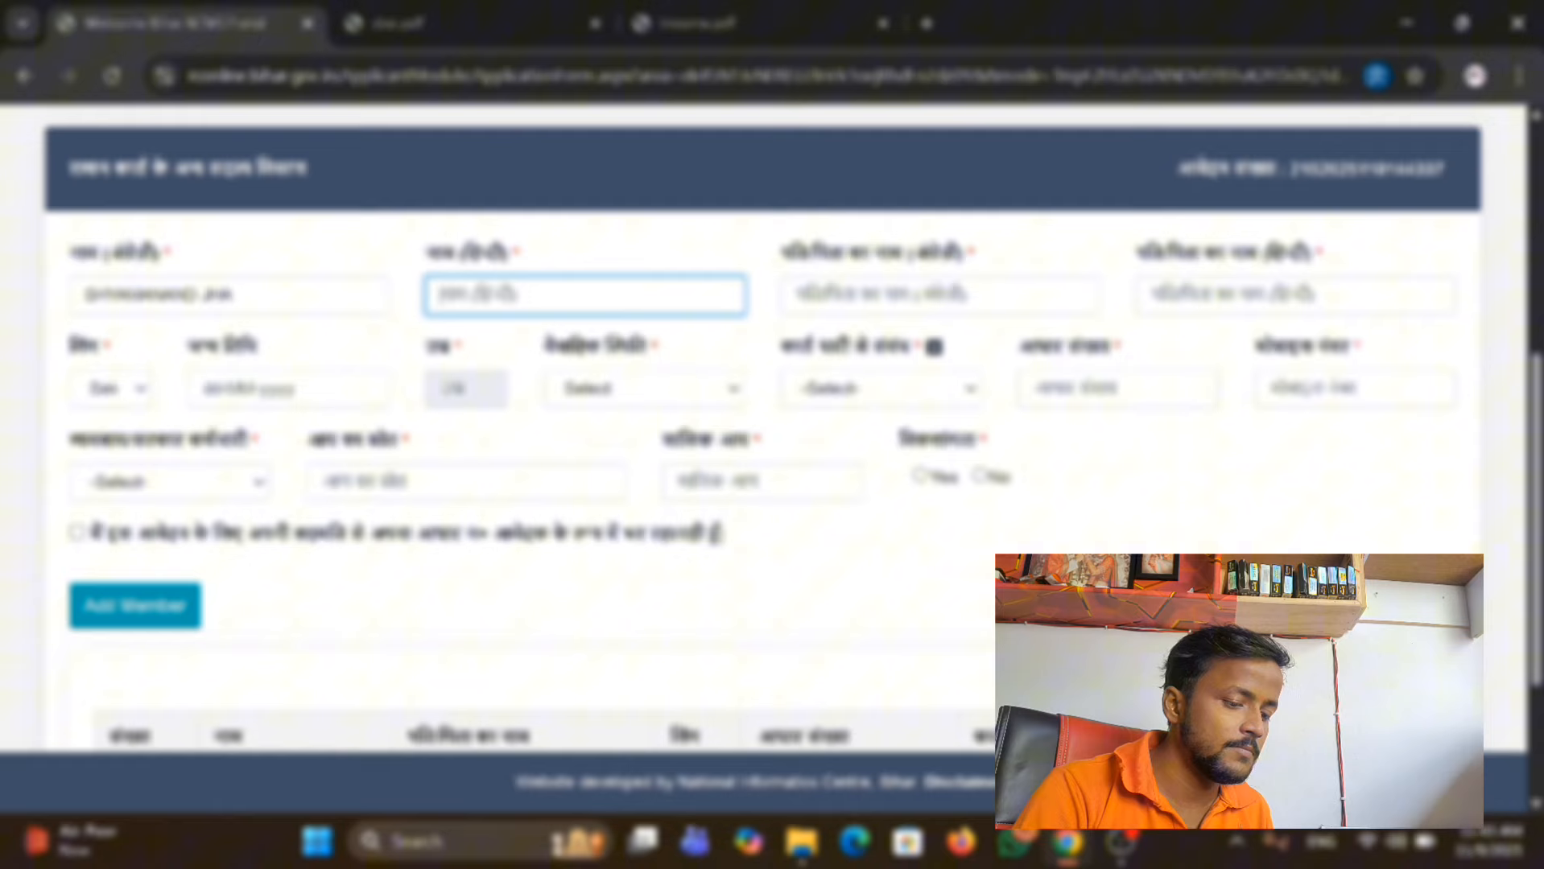
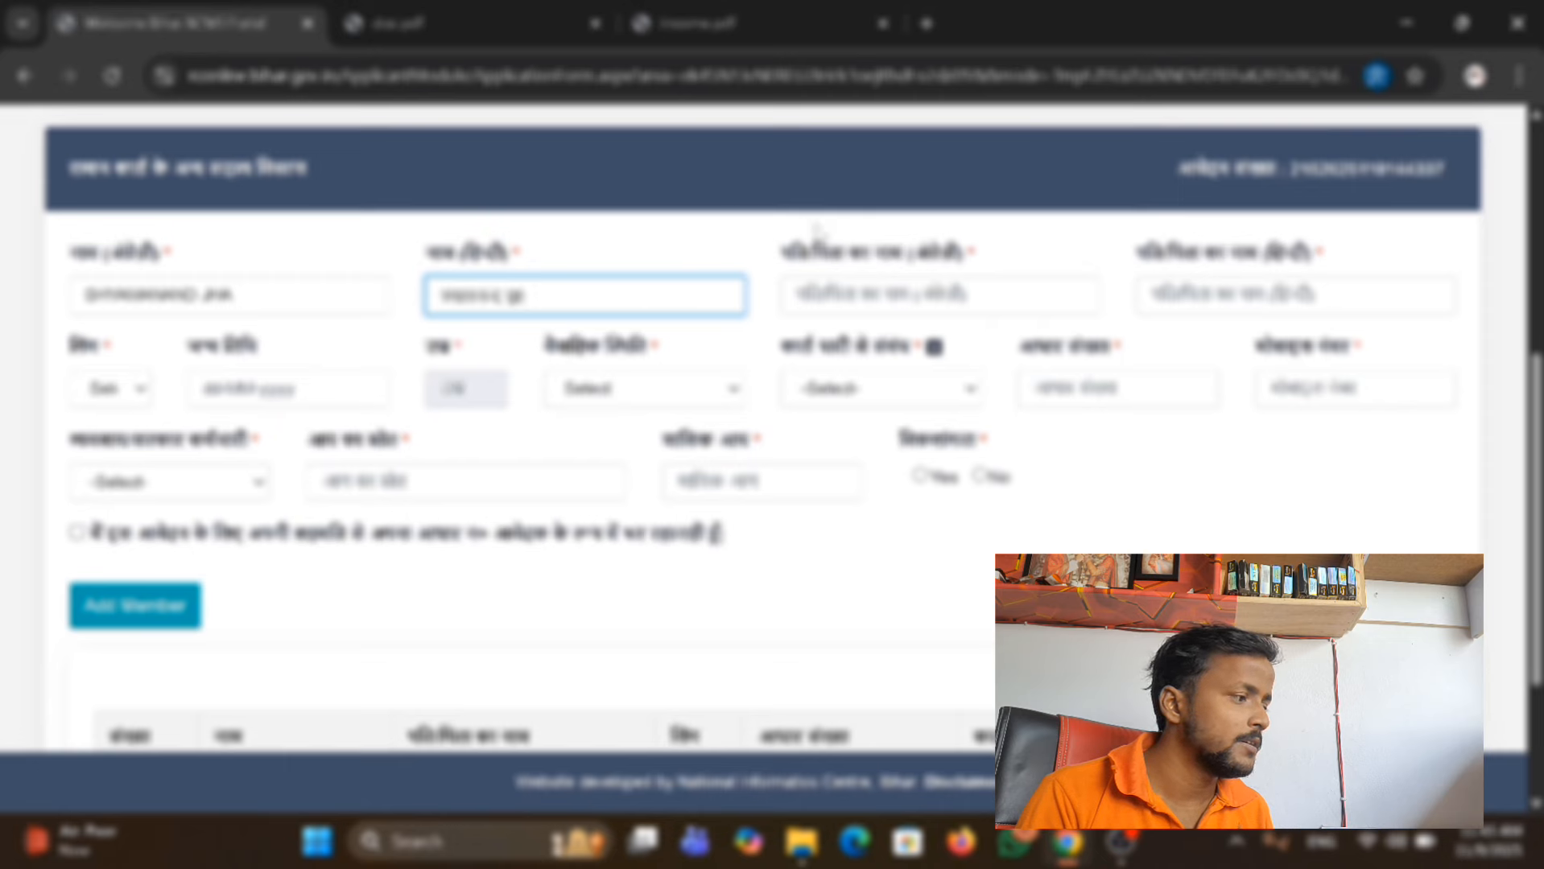
# Enter the member's father's name in English and Hindi and set the gender (लिंग) to पुरुष.
pyautogui.click(834, 293)
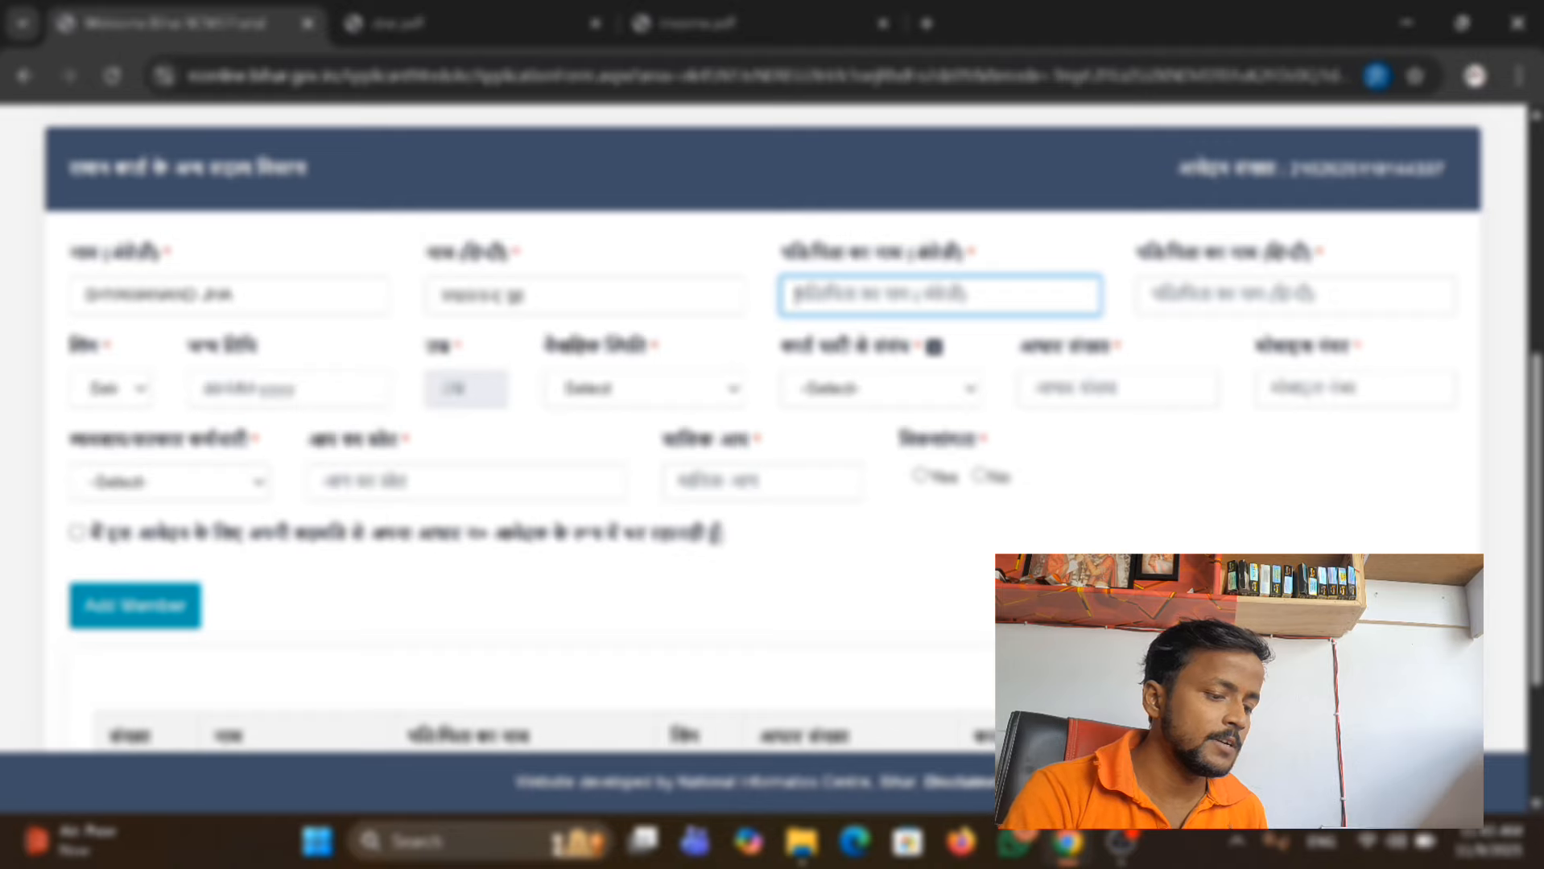
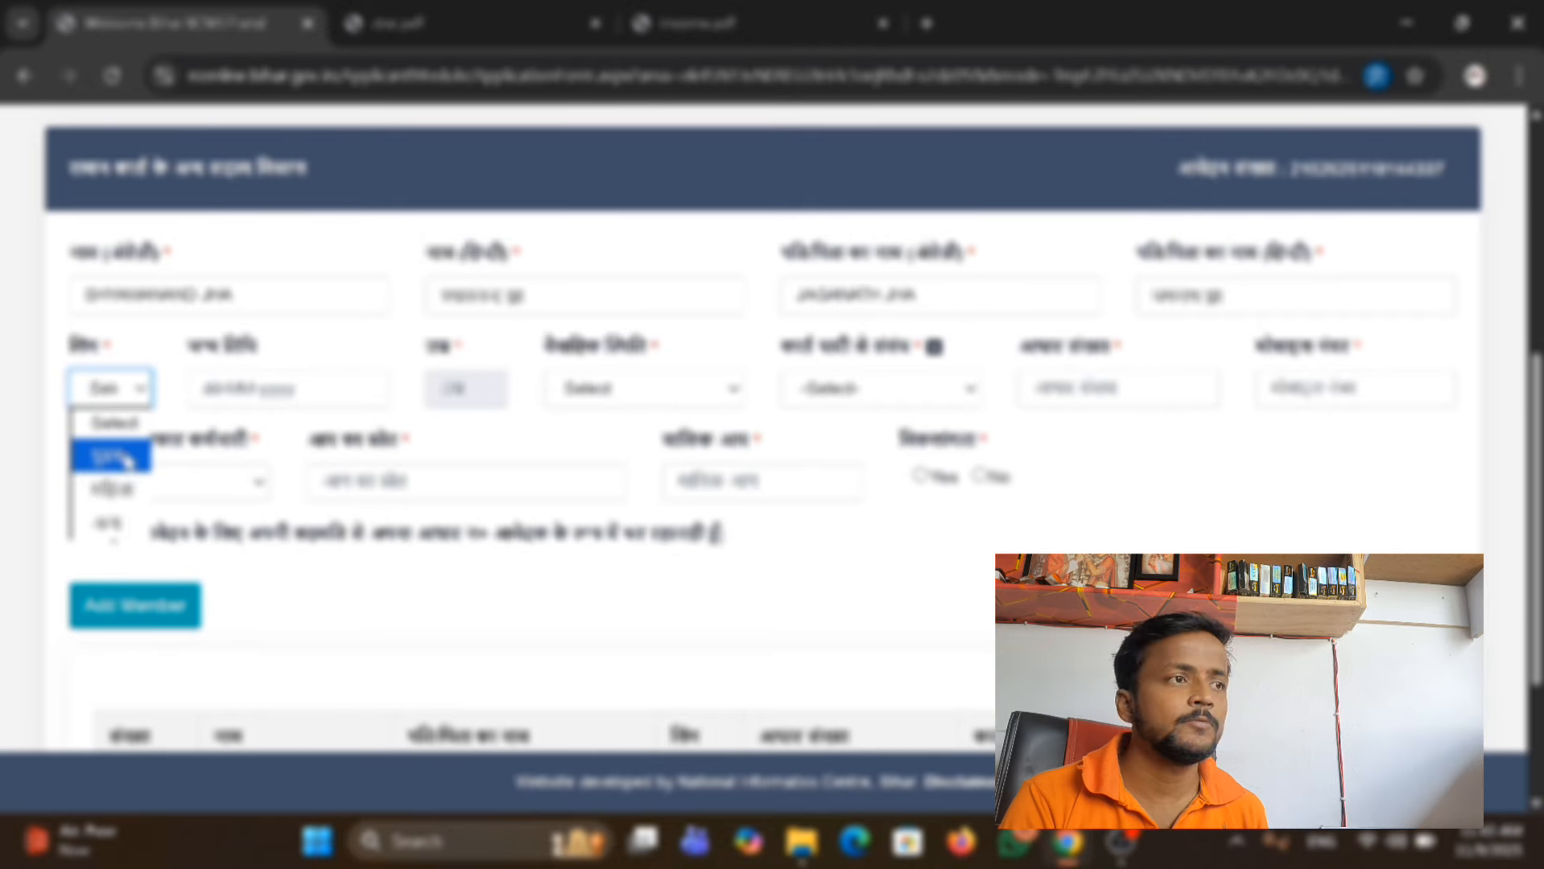
pyautogui.click(136, 459)
# Set the member's date of birth (जन्म तिथि), choosing the year, month and day from the calendar.
pyautogui.click(288, 389)
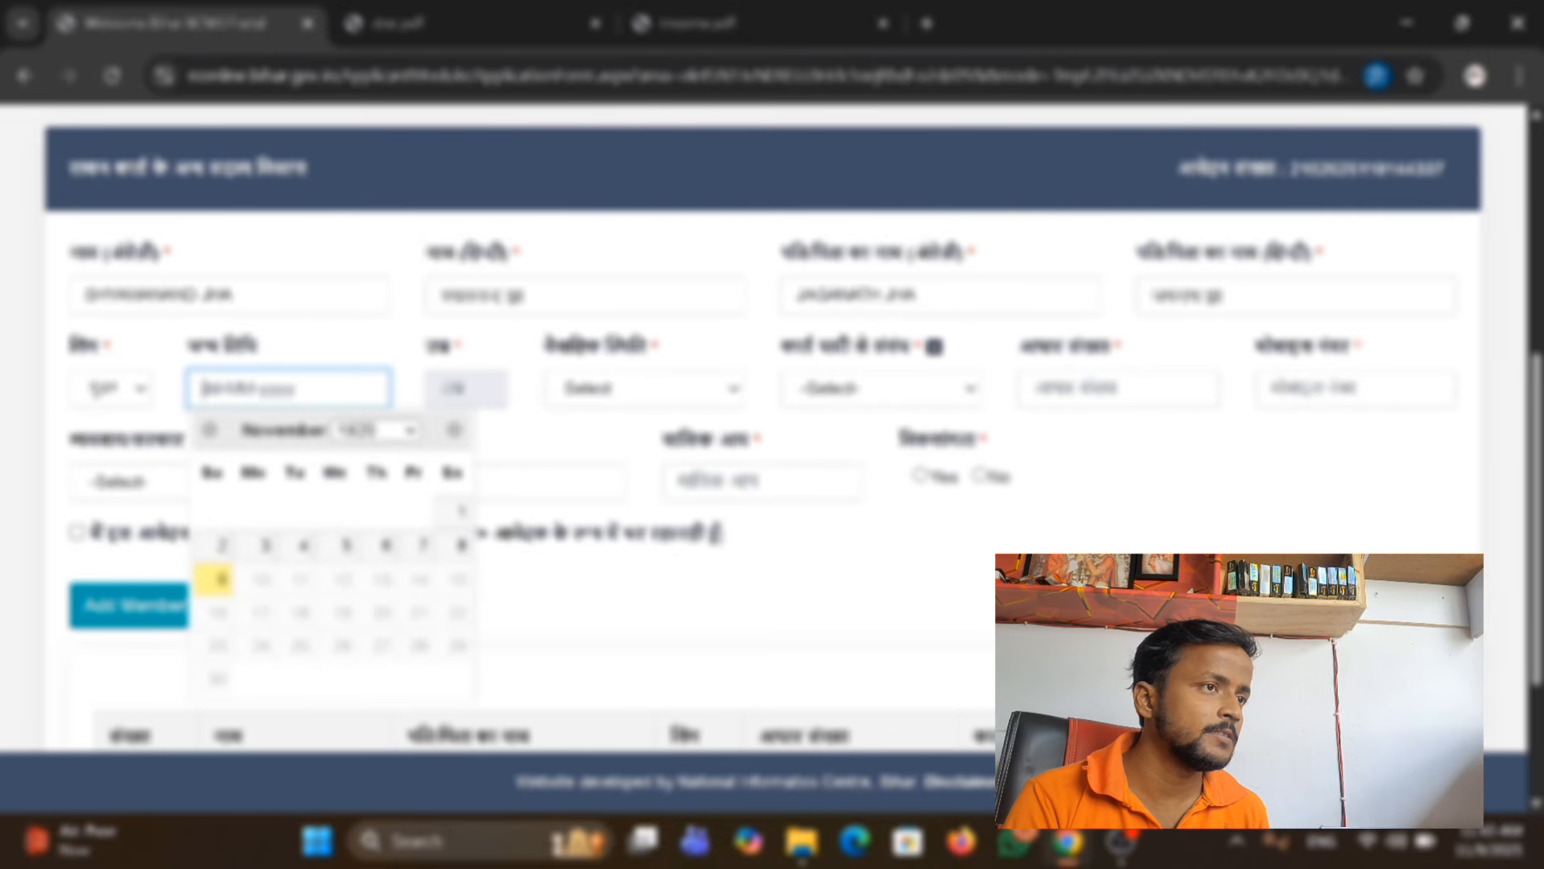
pyautogui.click(392, 431)
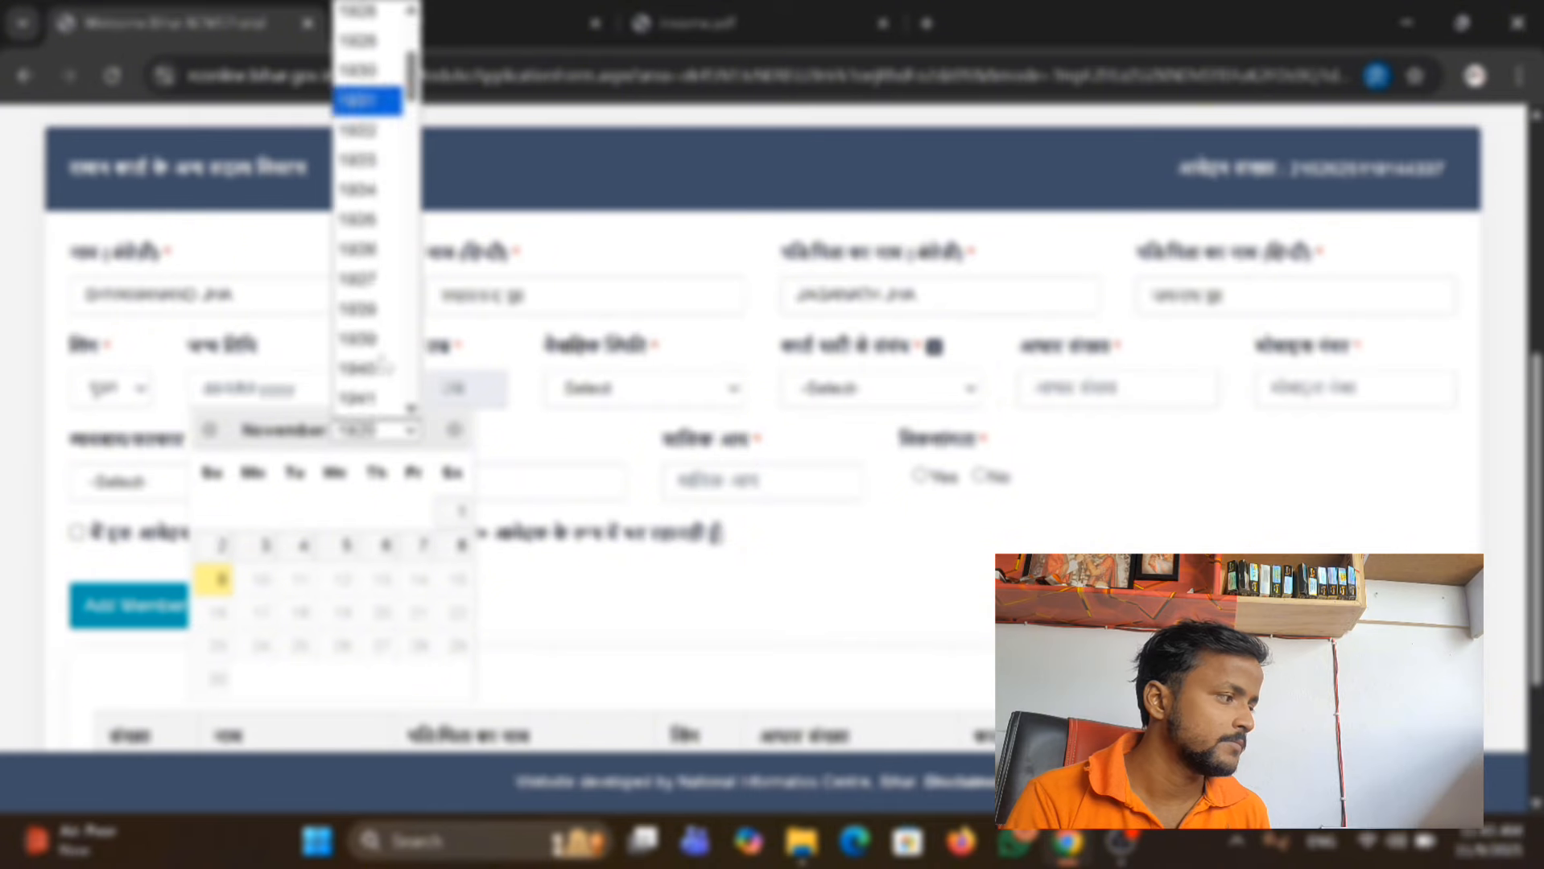
pyautogui.scroll(-10, 374, 201)
pyautogui.click(358, 261)
pyautogui.click(209, 429)
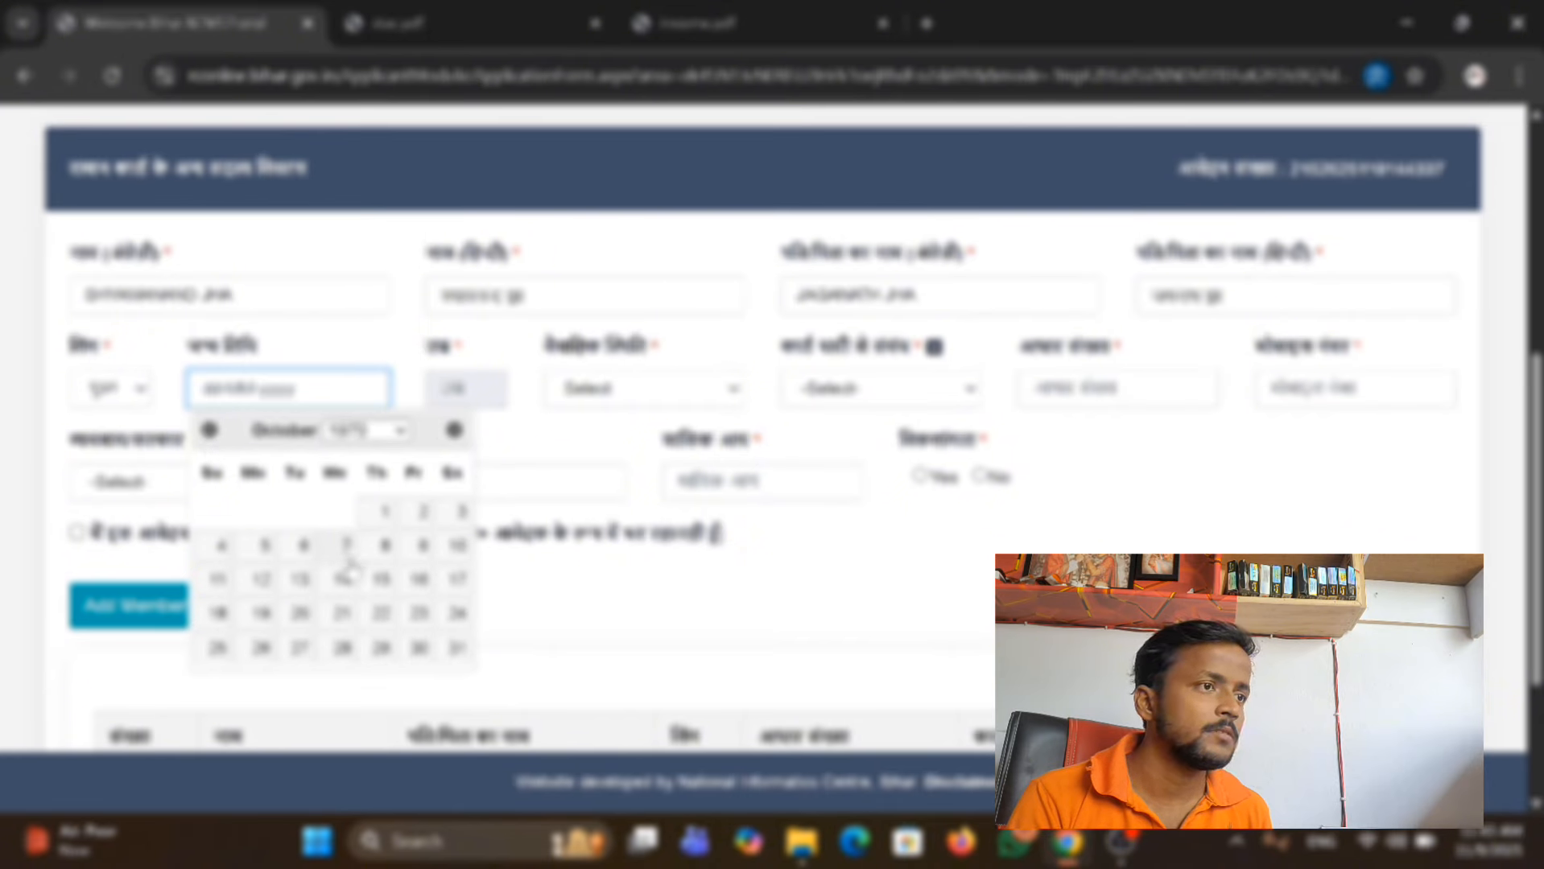
pyautogui.click(383, 588)
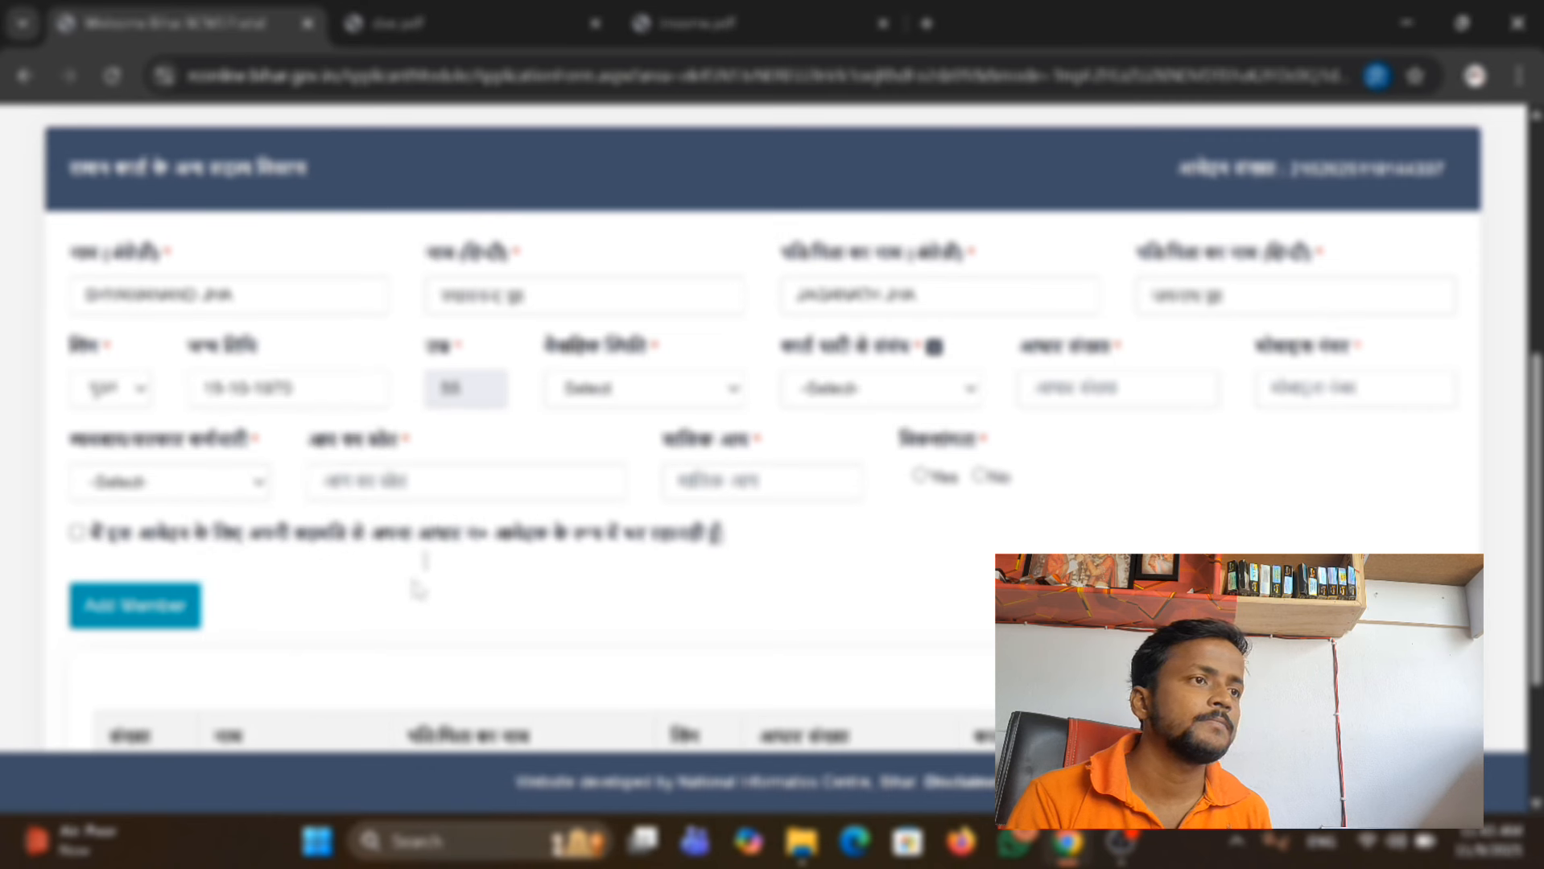
# Set the member's marital status (वैवाहिक स्थिति) to विवाहित and the relationship to the card holder to husband (पति).
pyautogui.click(642, 388)
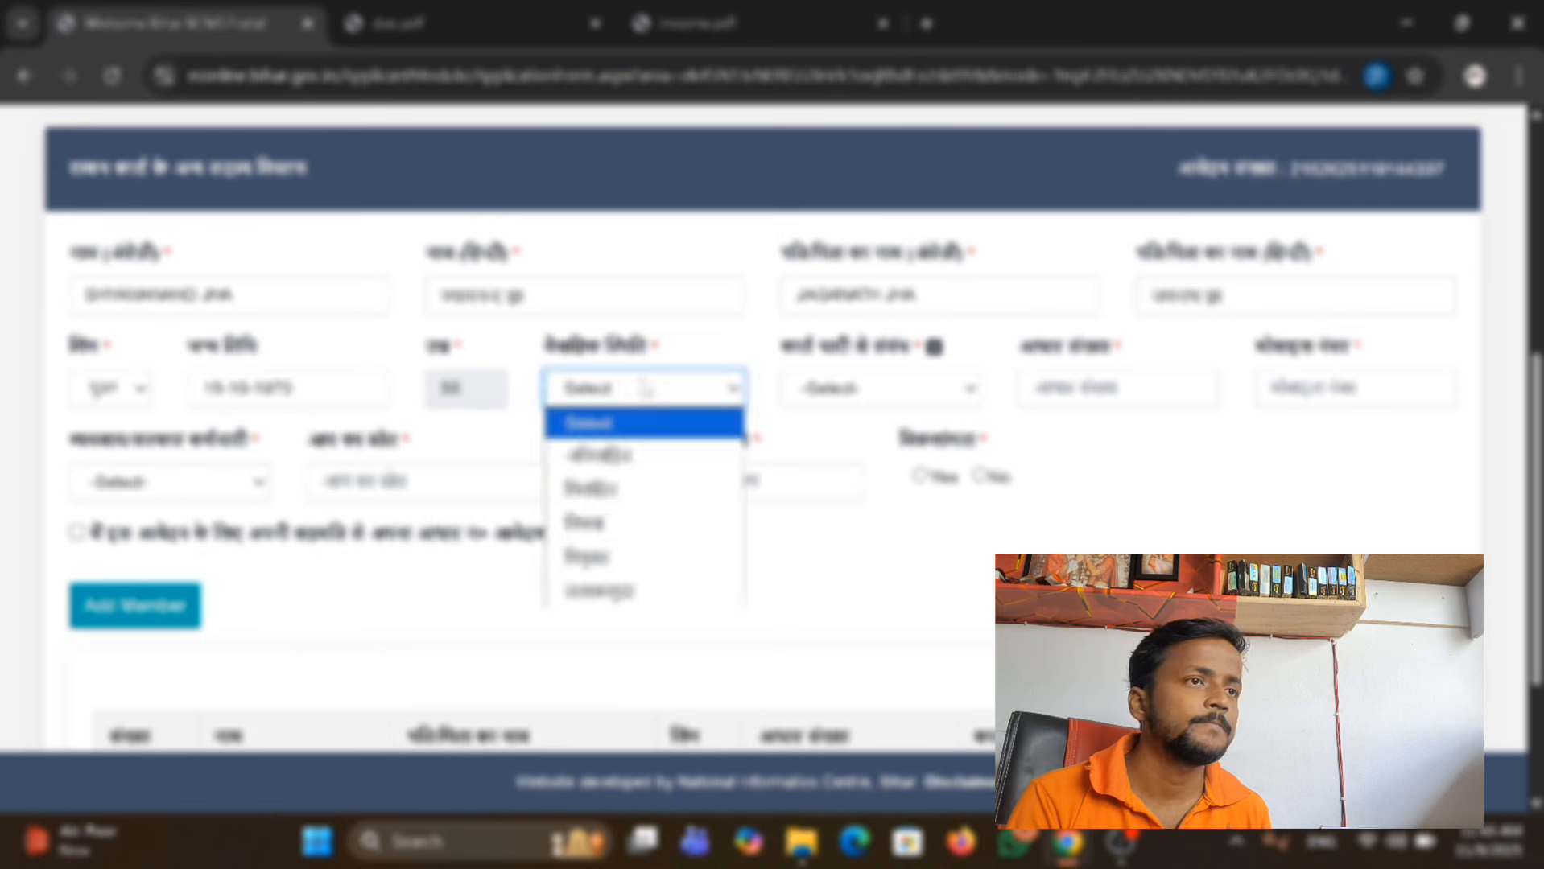
pyautogui.click(676, 505)
pyautogui.click(925, 393)
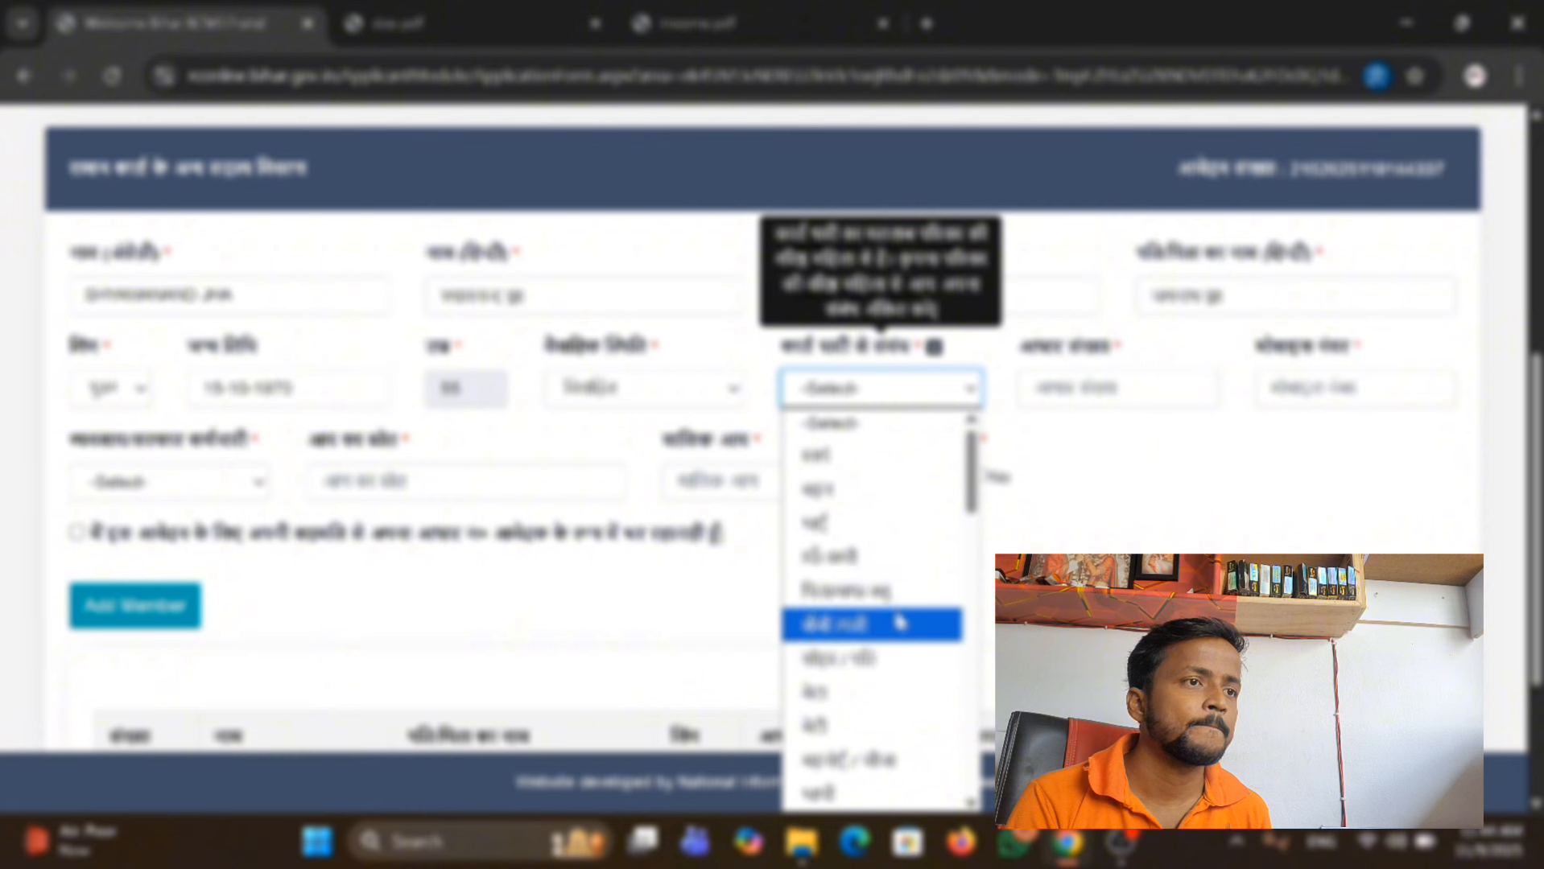
pyautogui.click(901, 657)
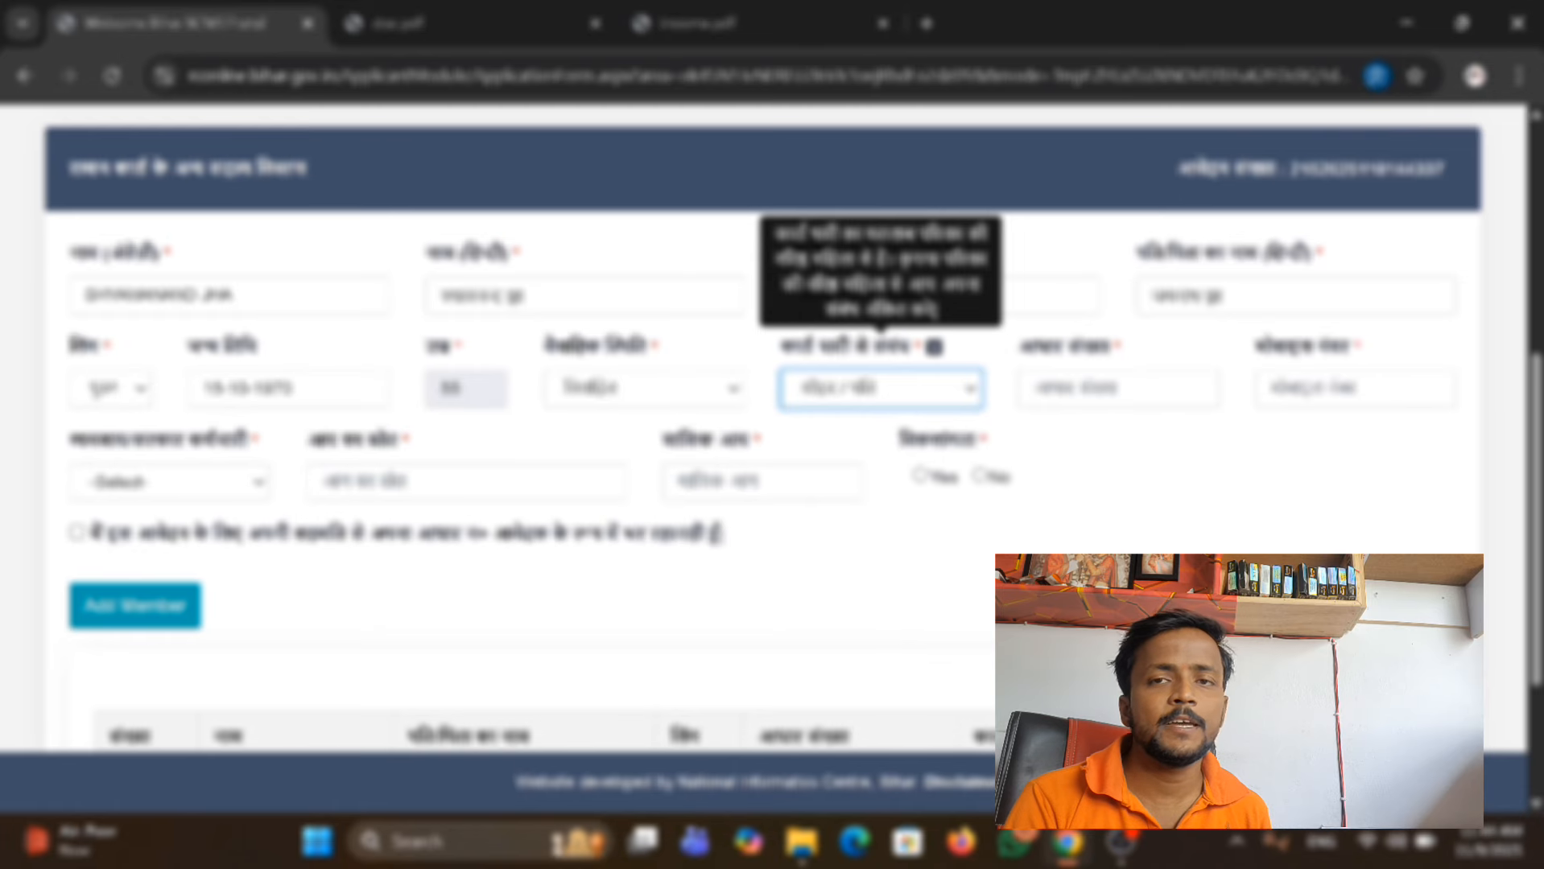
pyautogui.click(927, 399)
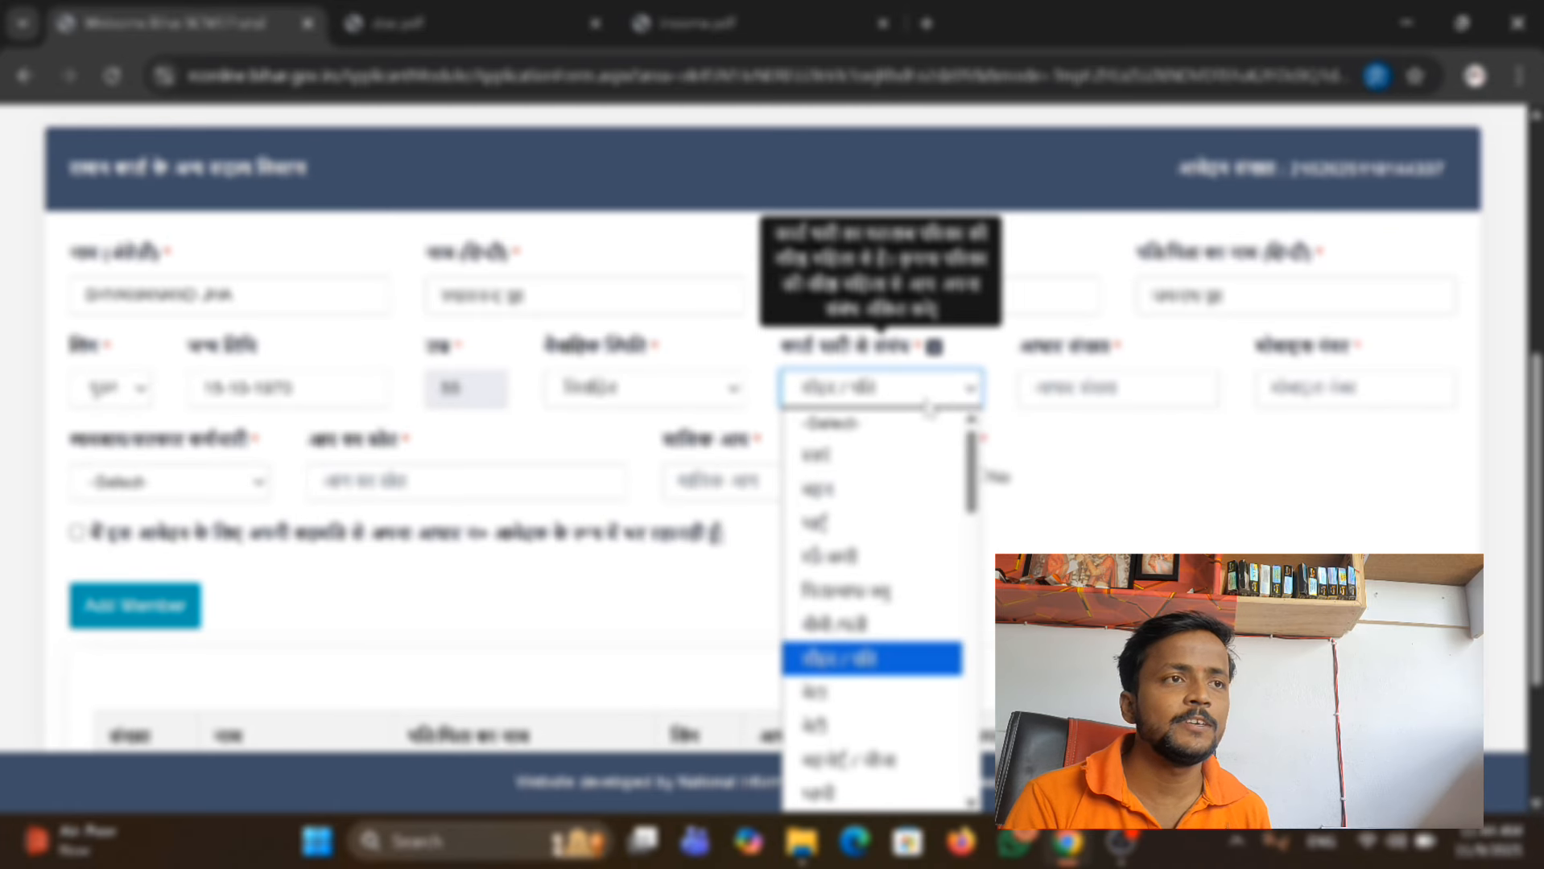
pyautogui.click(929, 407)
# Enter the member's Aadhaar number (आधार संख्या) and mobile number.
pyautogui.click(1037, 390)
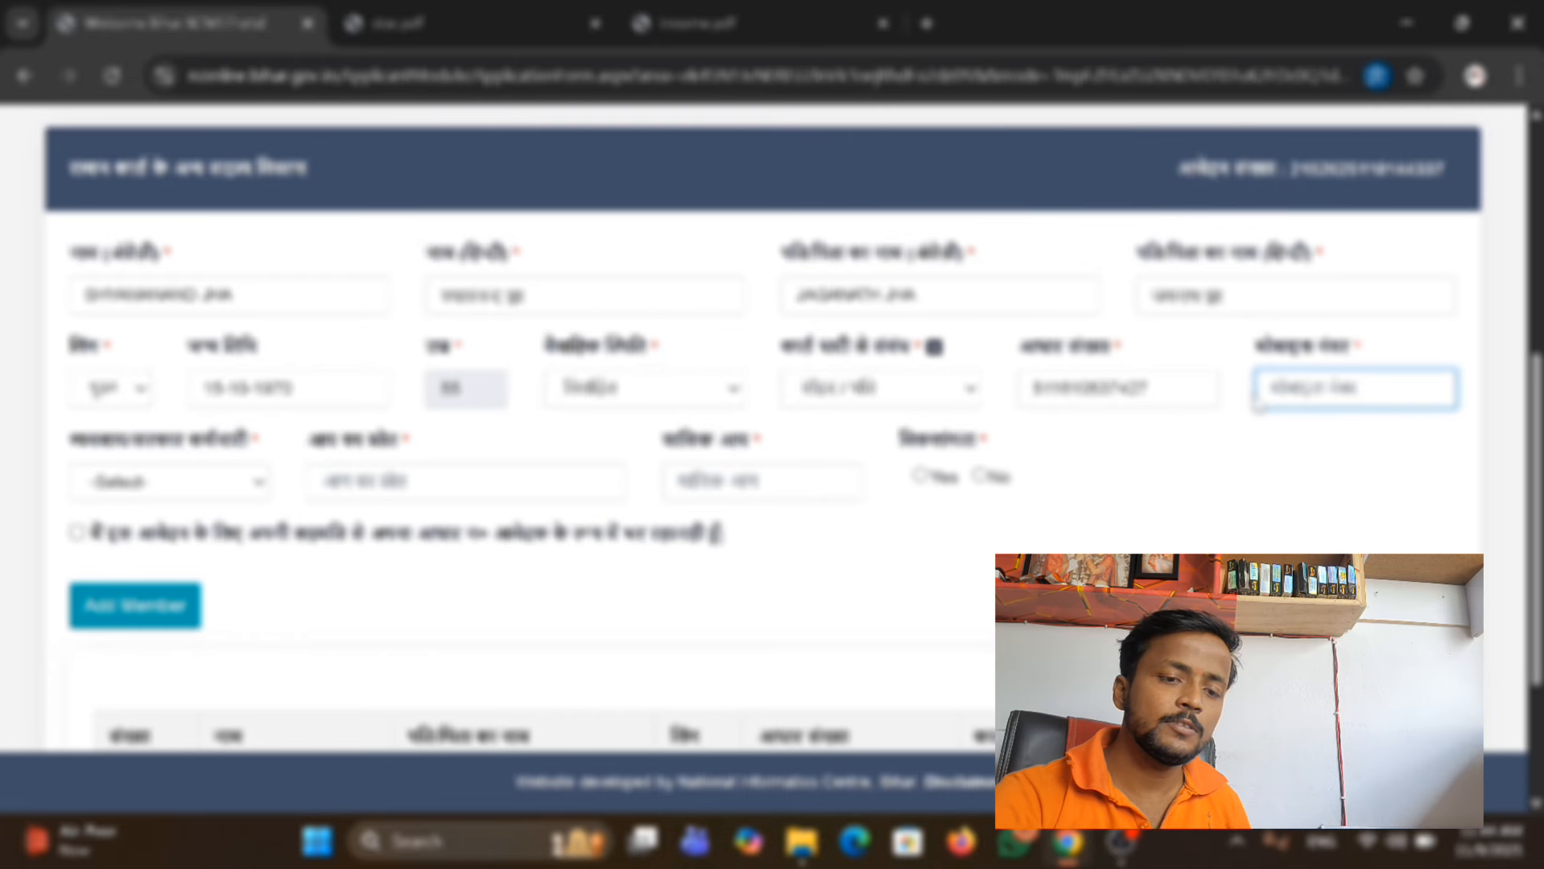
pyautogui.write('9')
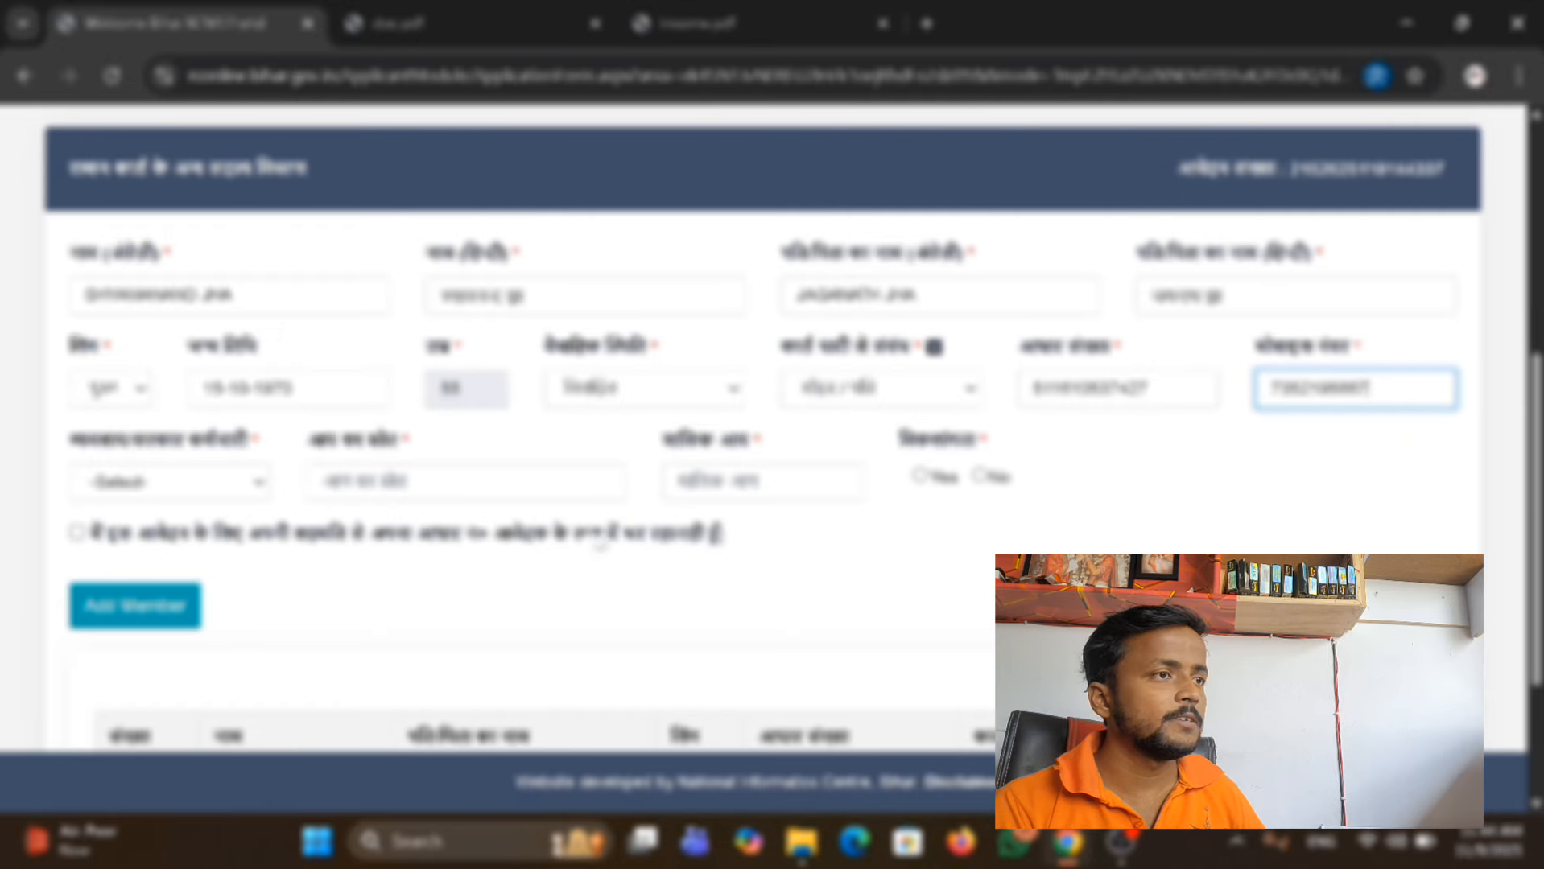
# Set the member's occupation (व्यवसाय) to मजदूर/श्रमिक and the income source (आय का स्रोत) to MAJDUR.
pyautogui.click(150, 486)
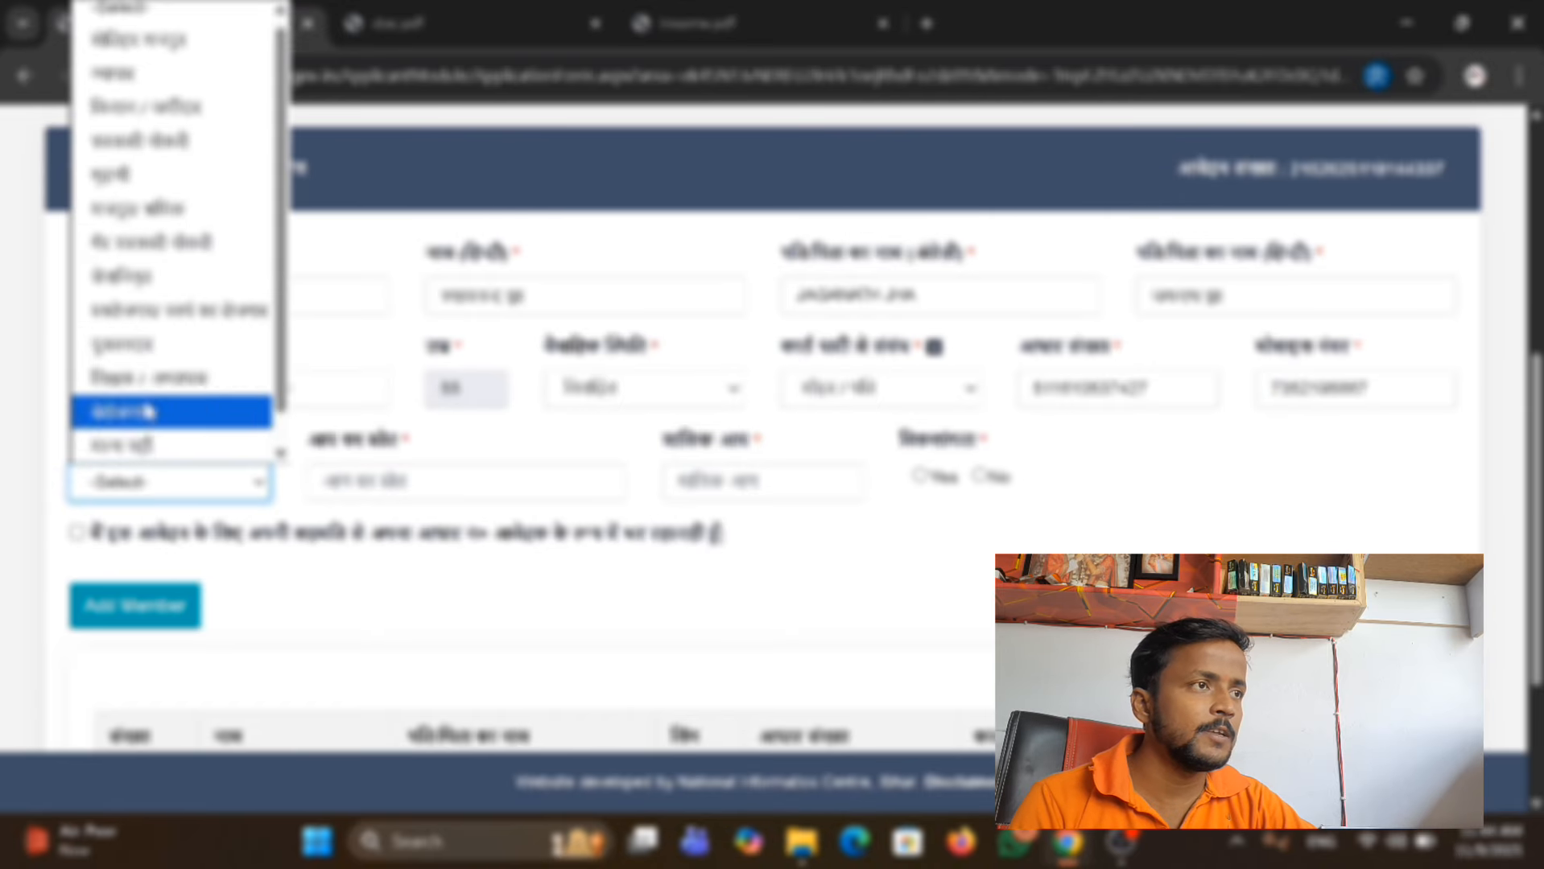
pyautogui.click(210, 208)
pyautogui.click(454, 477)
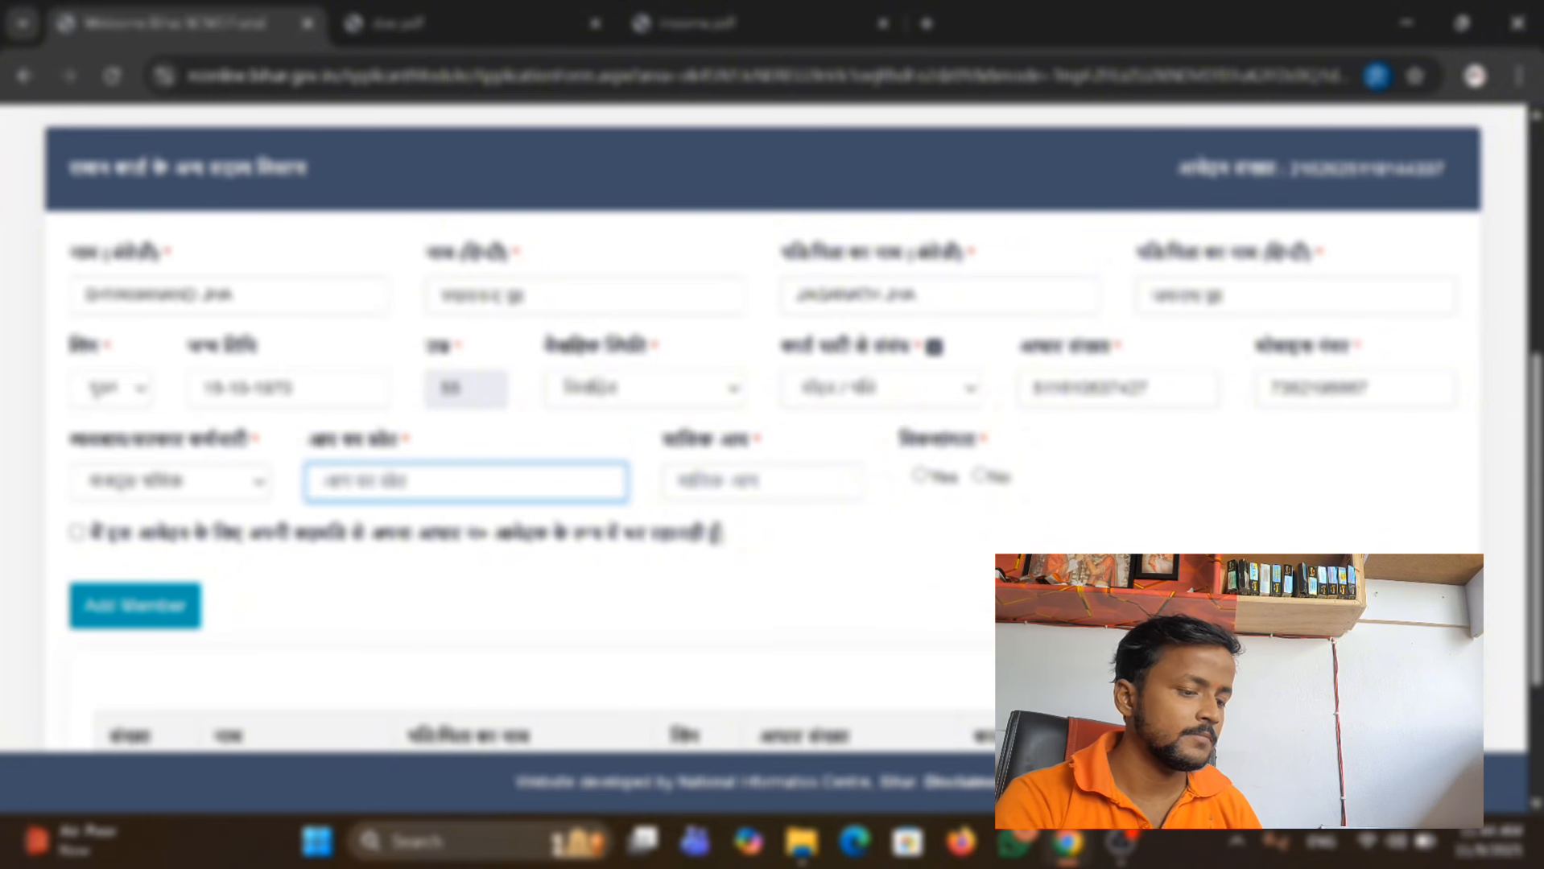
pyautogui.write('MAJDUR')
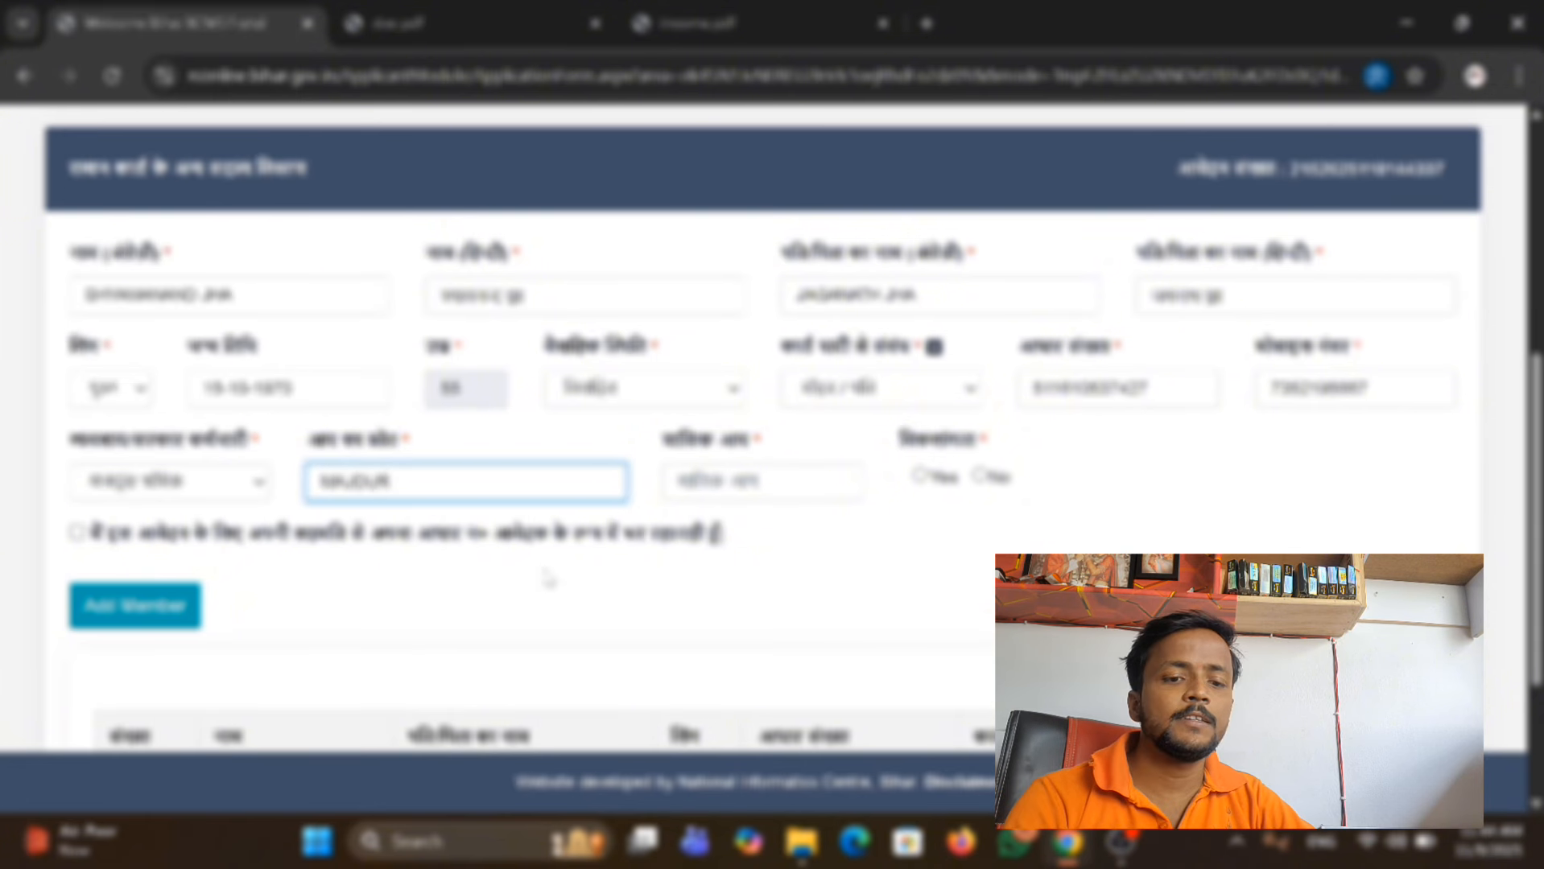
pyautogui.click(548, 578)
# Fill in the member's monthly income, set disability (विकलांगता) to No, give the Aadhaar consent and add the member.
pyautogui.click(782, 487)
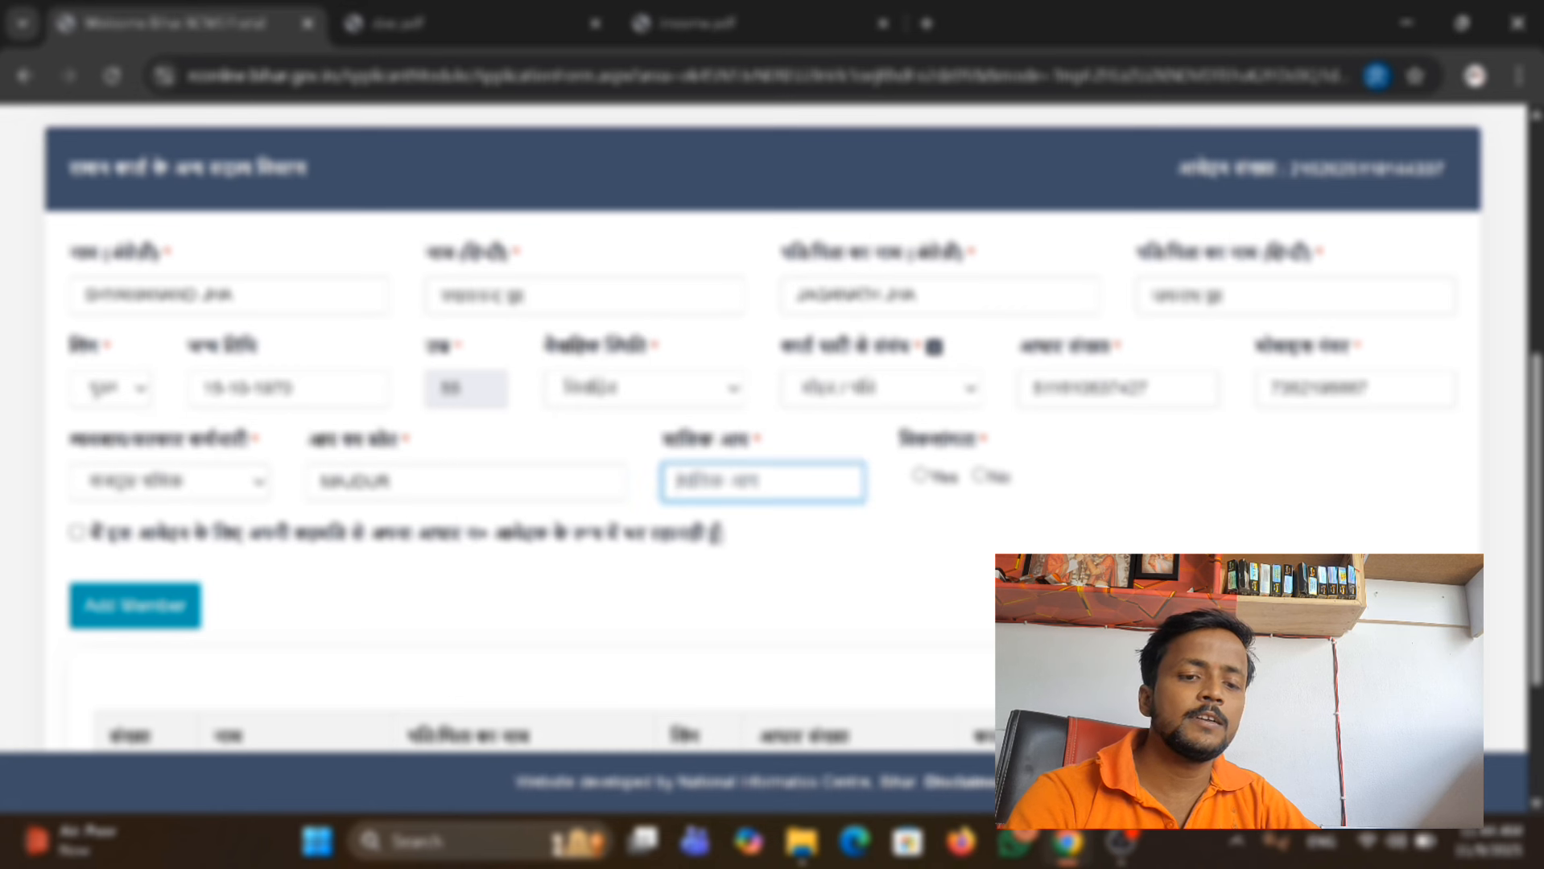
pyautogui.write('6700')
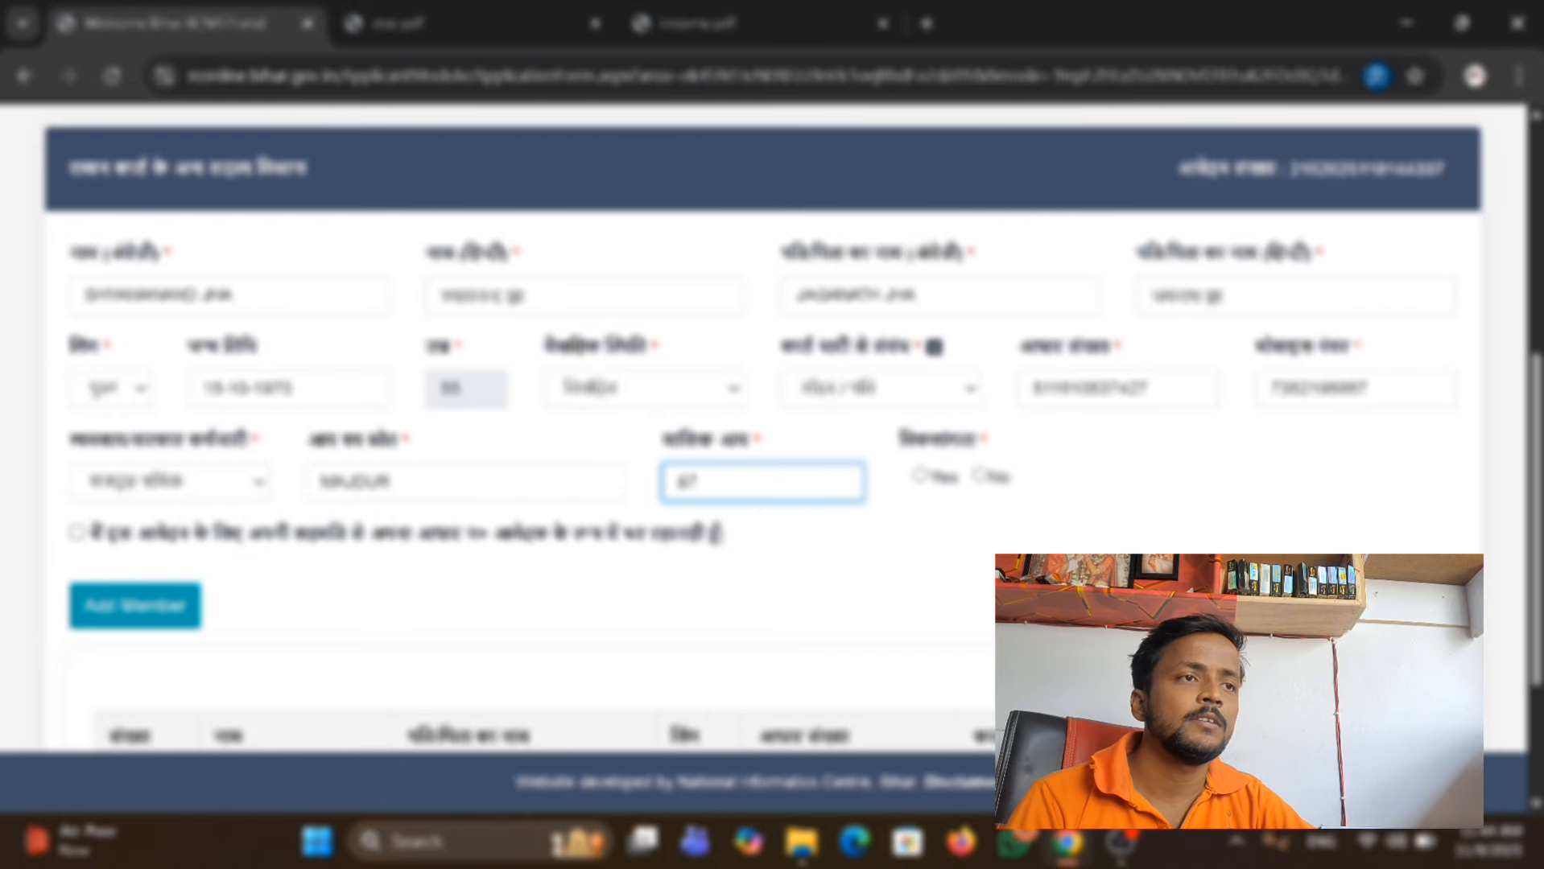
pyautogui.click(979, 476)
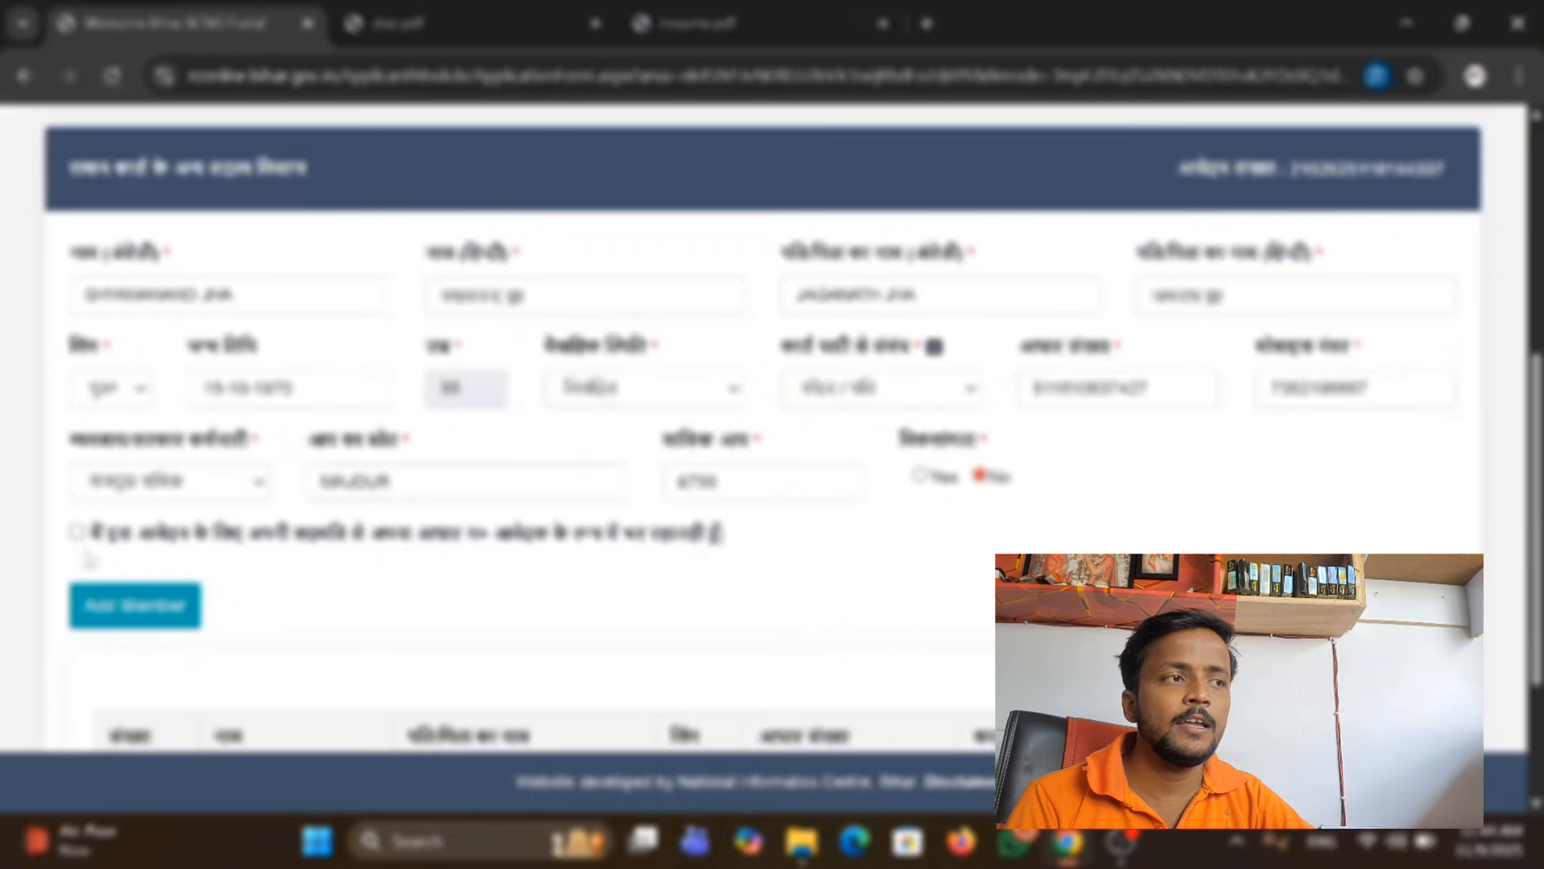
pyautogui.click(134, 617)
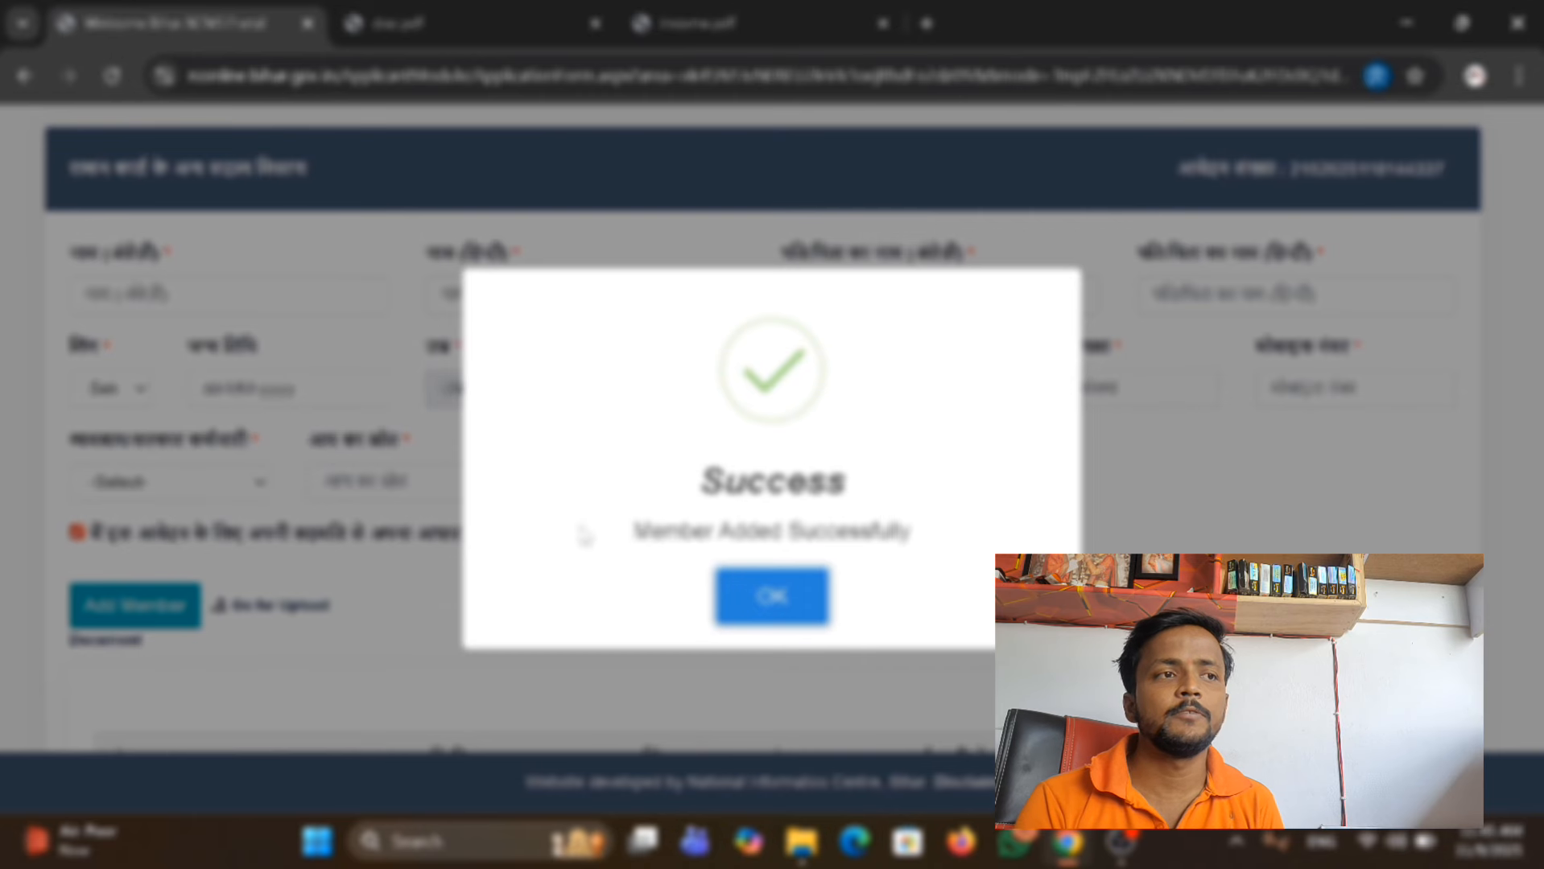
pyautogui.click(745, 588)
# Check the family member list and open the Upload Document page for editing the application.
pyautogui.scroll(-4, 744, 587)
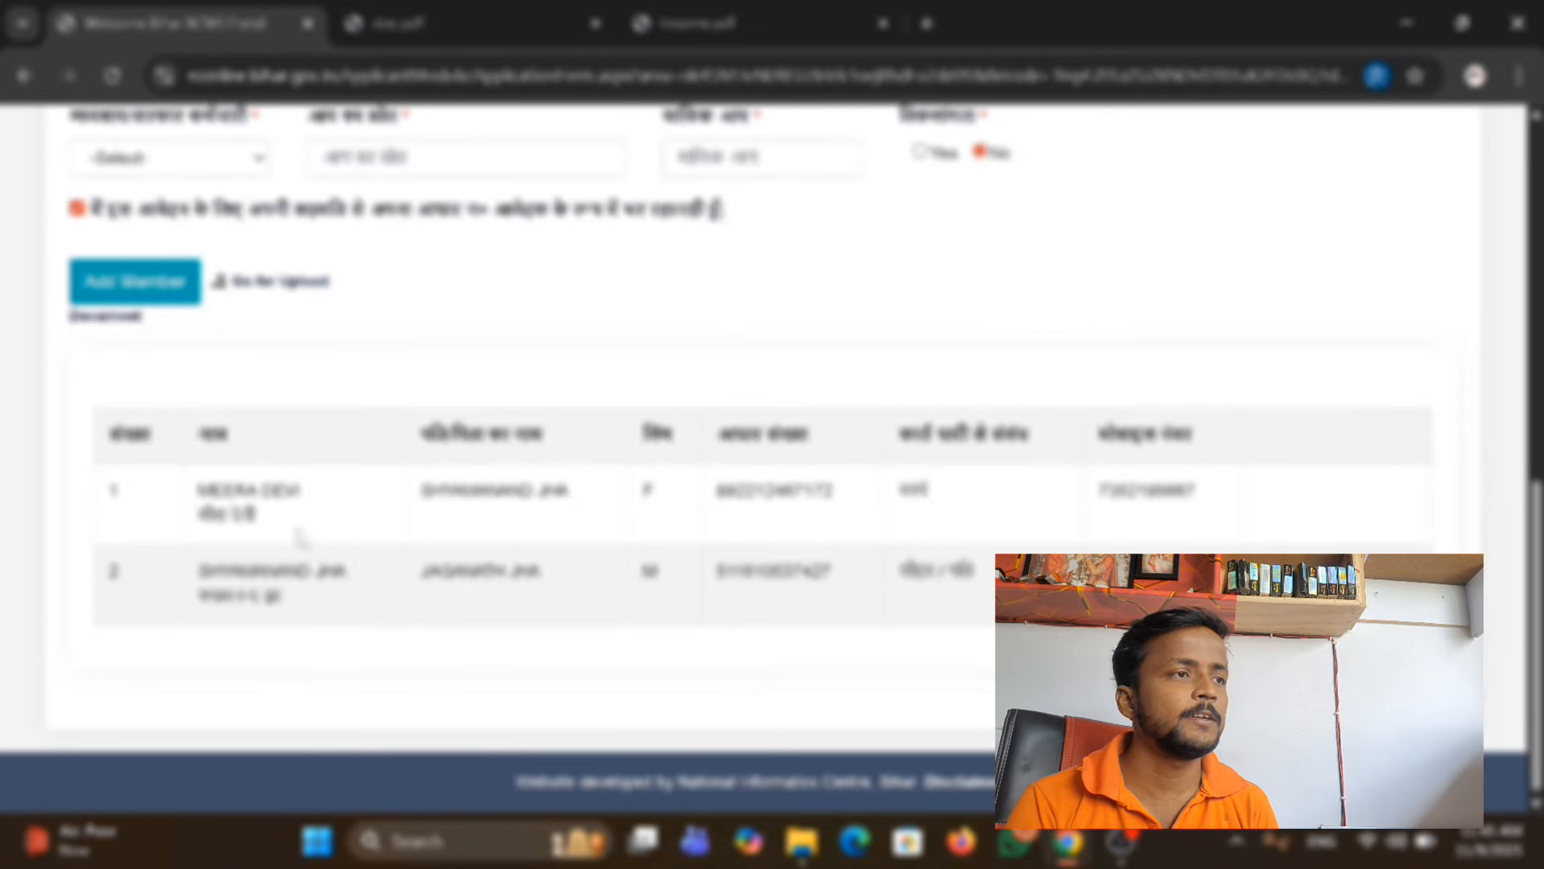
pyautogui.scroll(4, 369, 531)
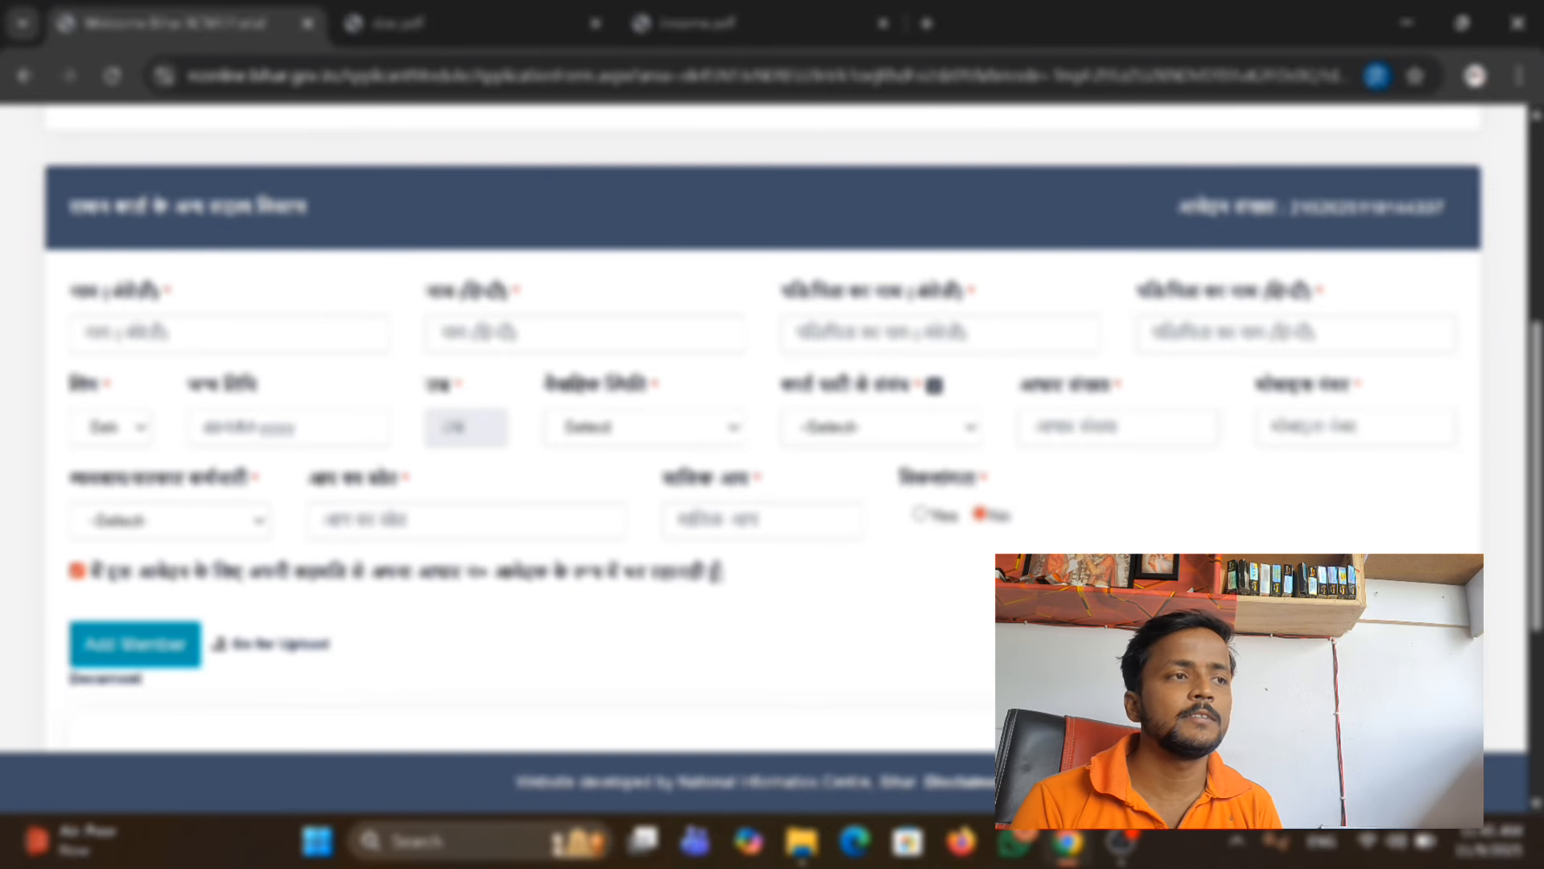
pyautogui.scroll(-4, 741, 594)
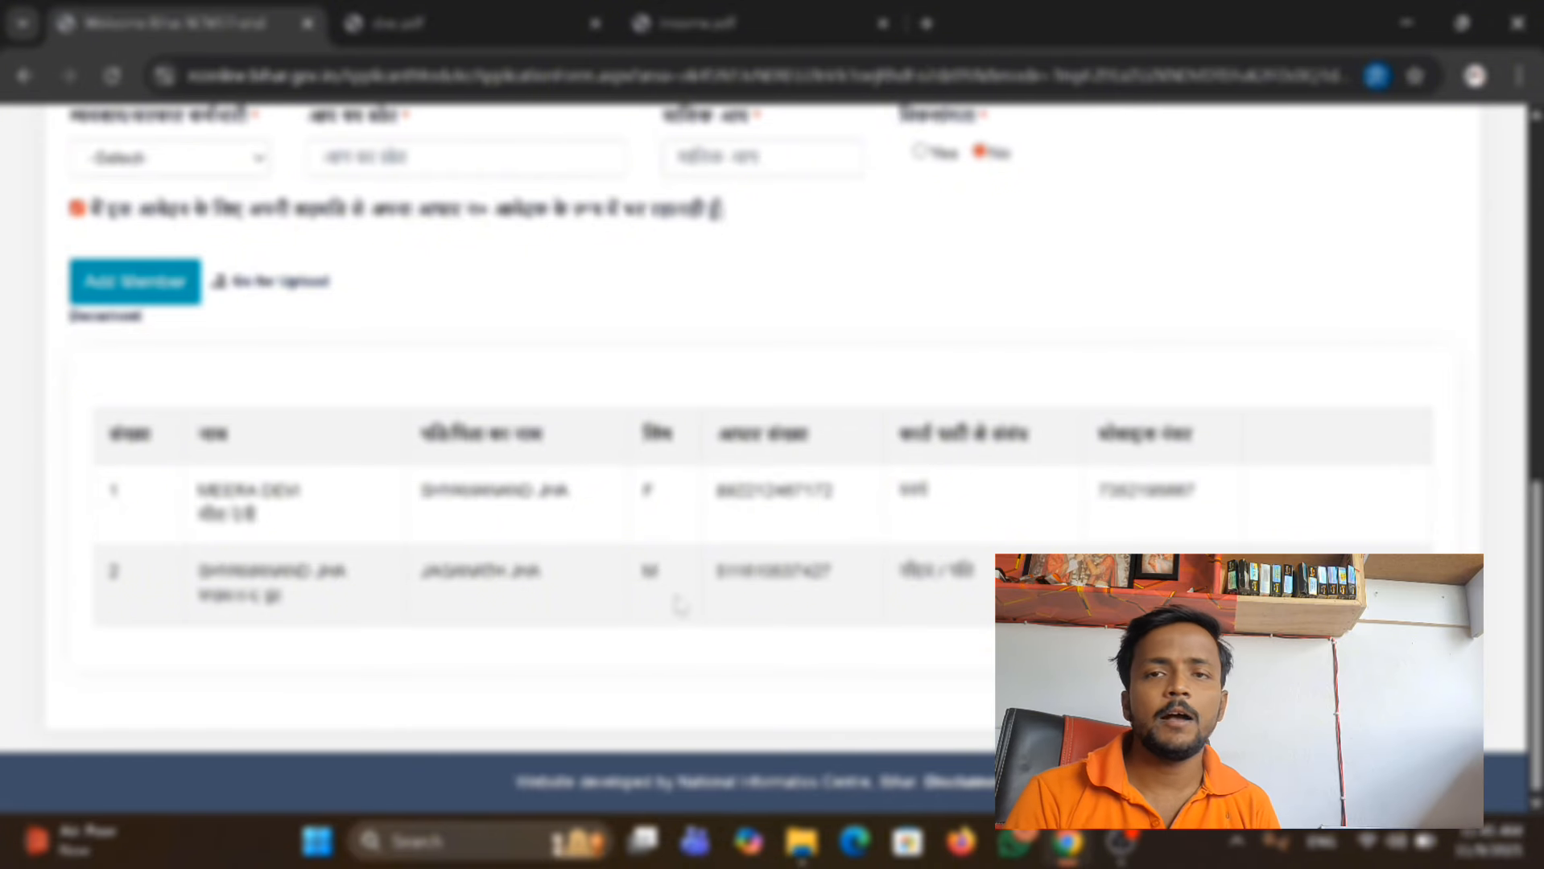
pyautogui.scroll(10, 680, 605)
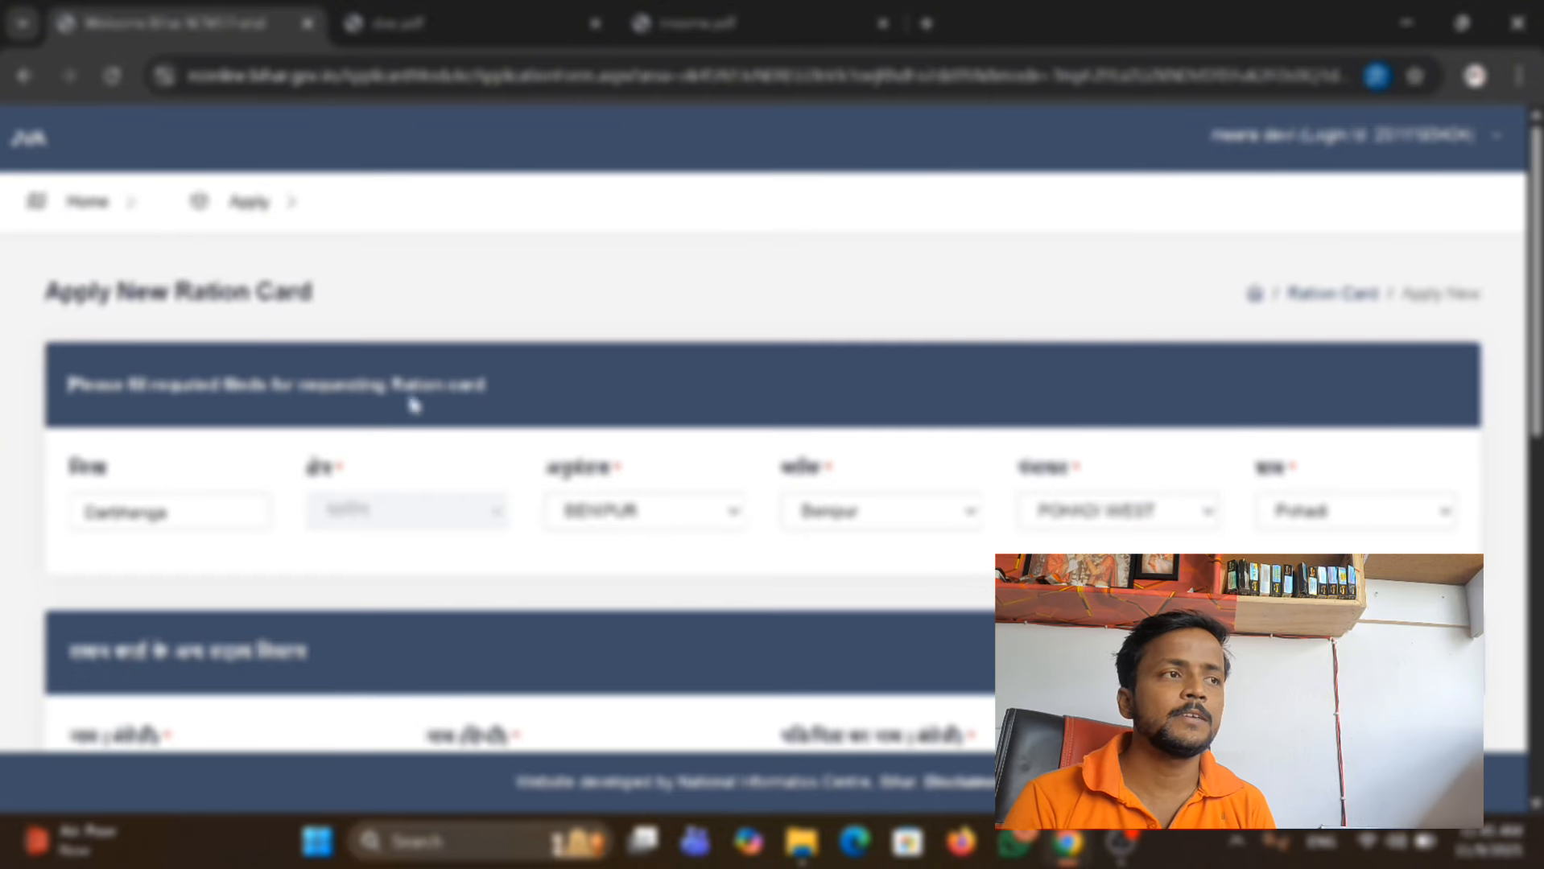
pyautogui.moveTo(232, 200)
pyautogui.moveTo(275, 373)
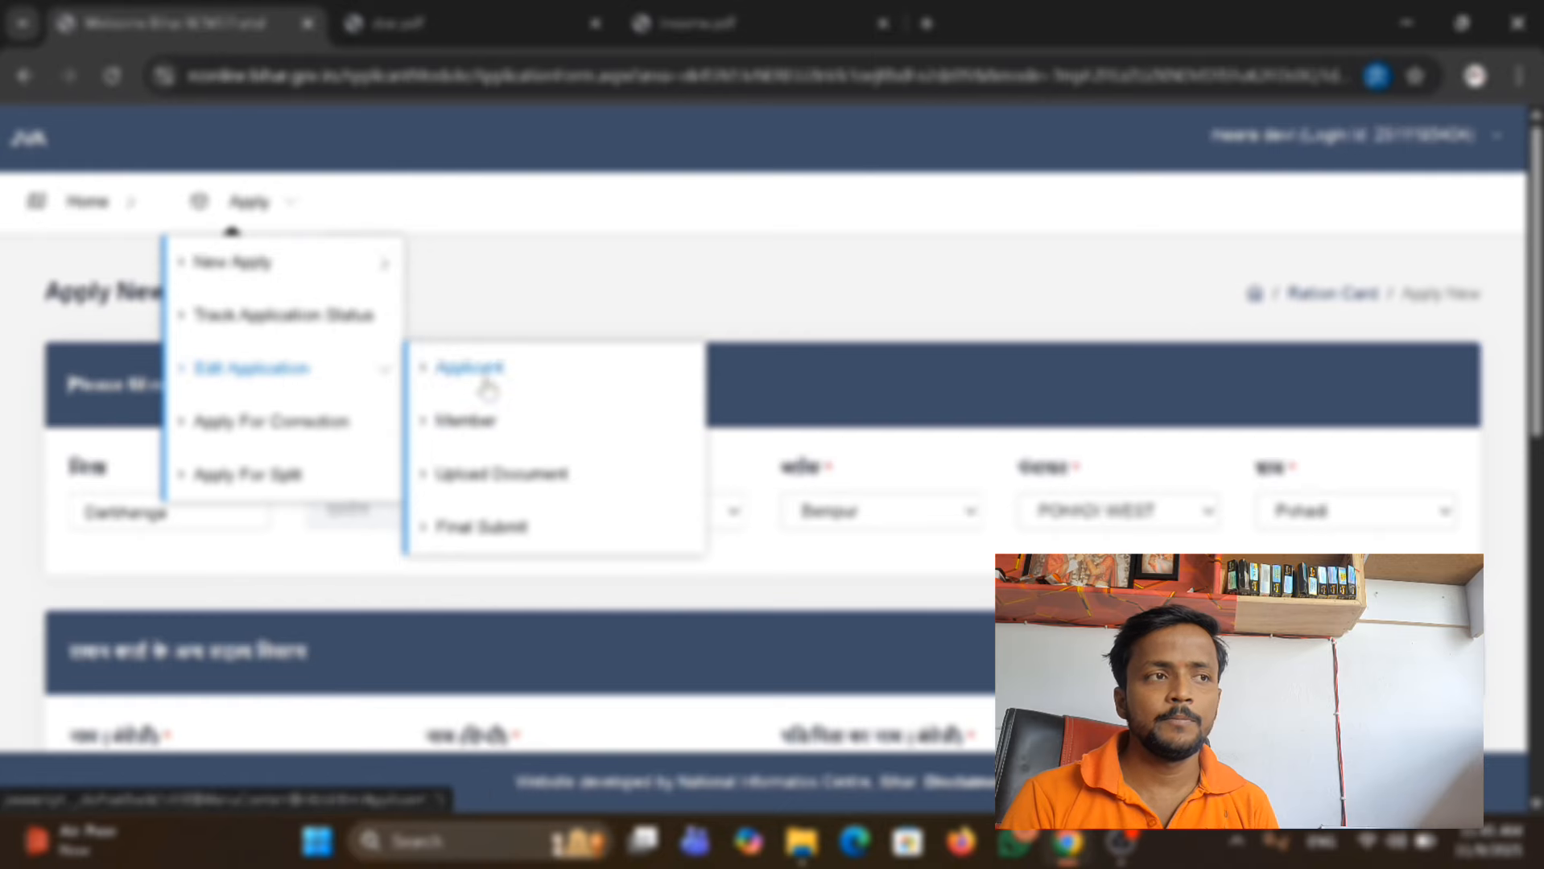
pyautogui.click(518, 486)
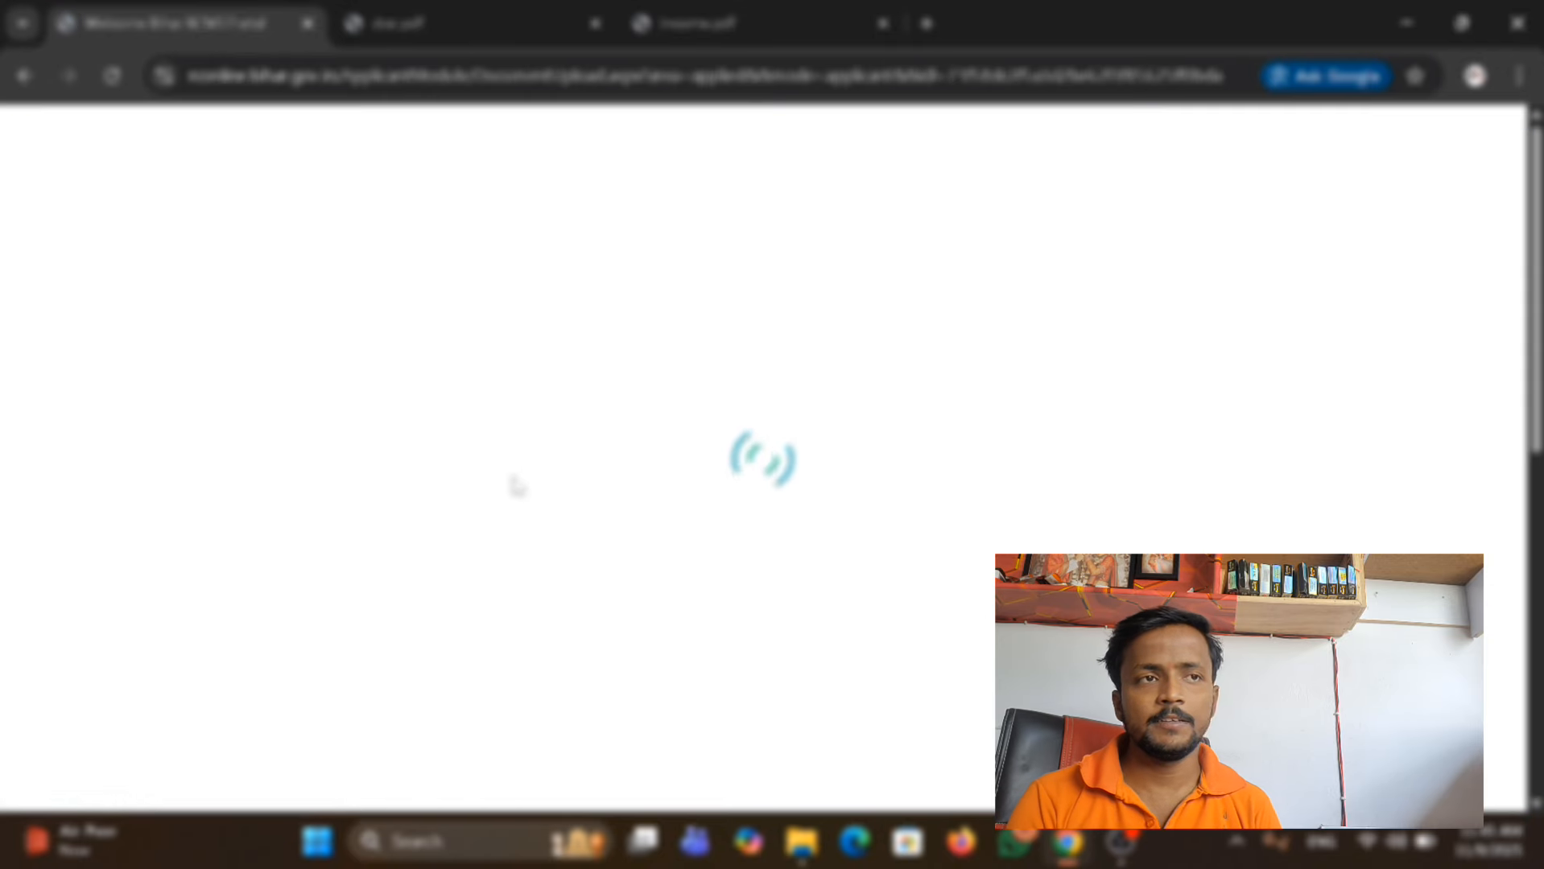
pyautogui.scroll(-8, 518, 486)
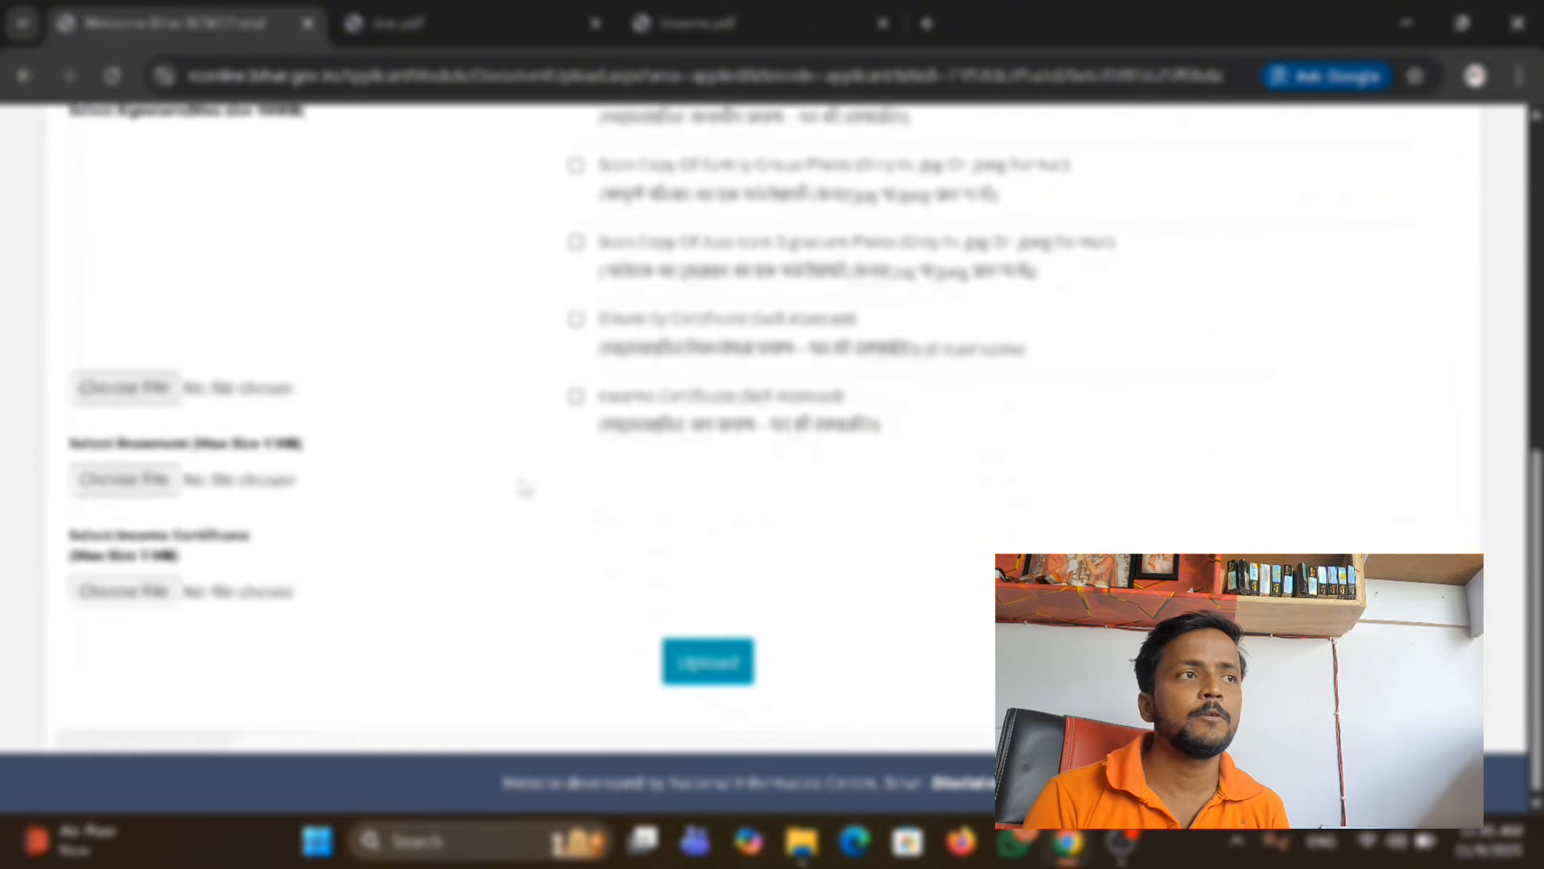
pyautogui.scroll(7, 593, 469)
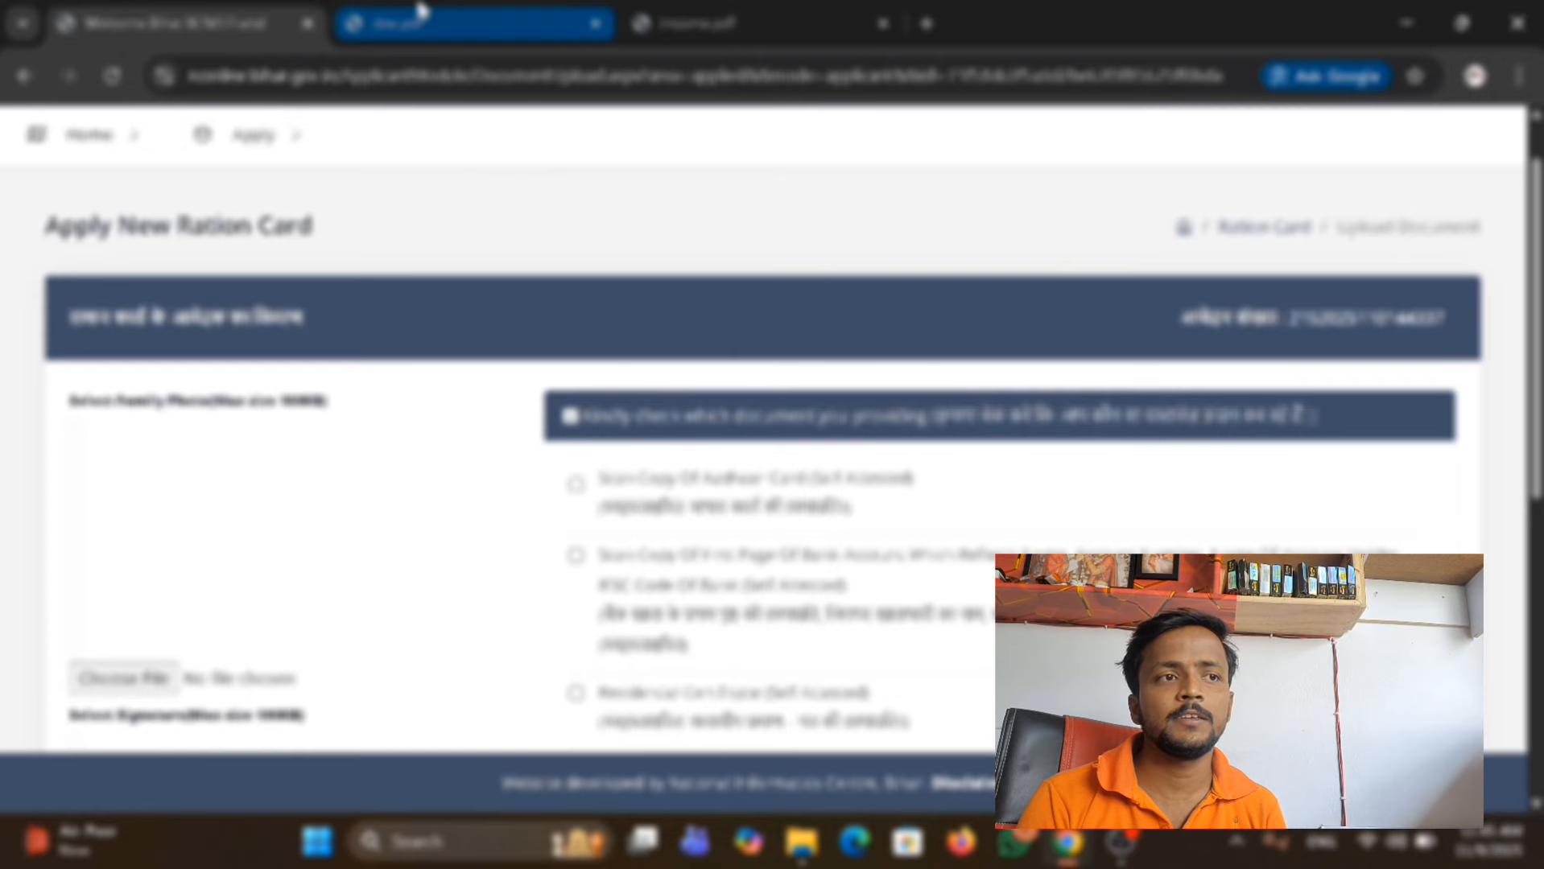
# Look through the scanned pages of doc.pdf, including the income certificate, Aadhaar card and SBI passbook.
pyautogui.click(467, 22)
pyautogui.scroll(-10, 707, 326)
pyautogui.scroll(-15, 707, 326)
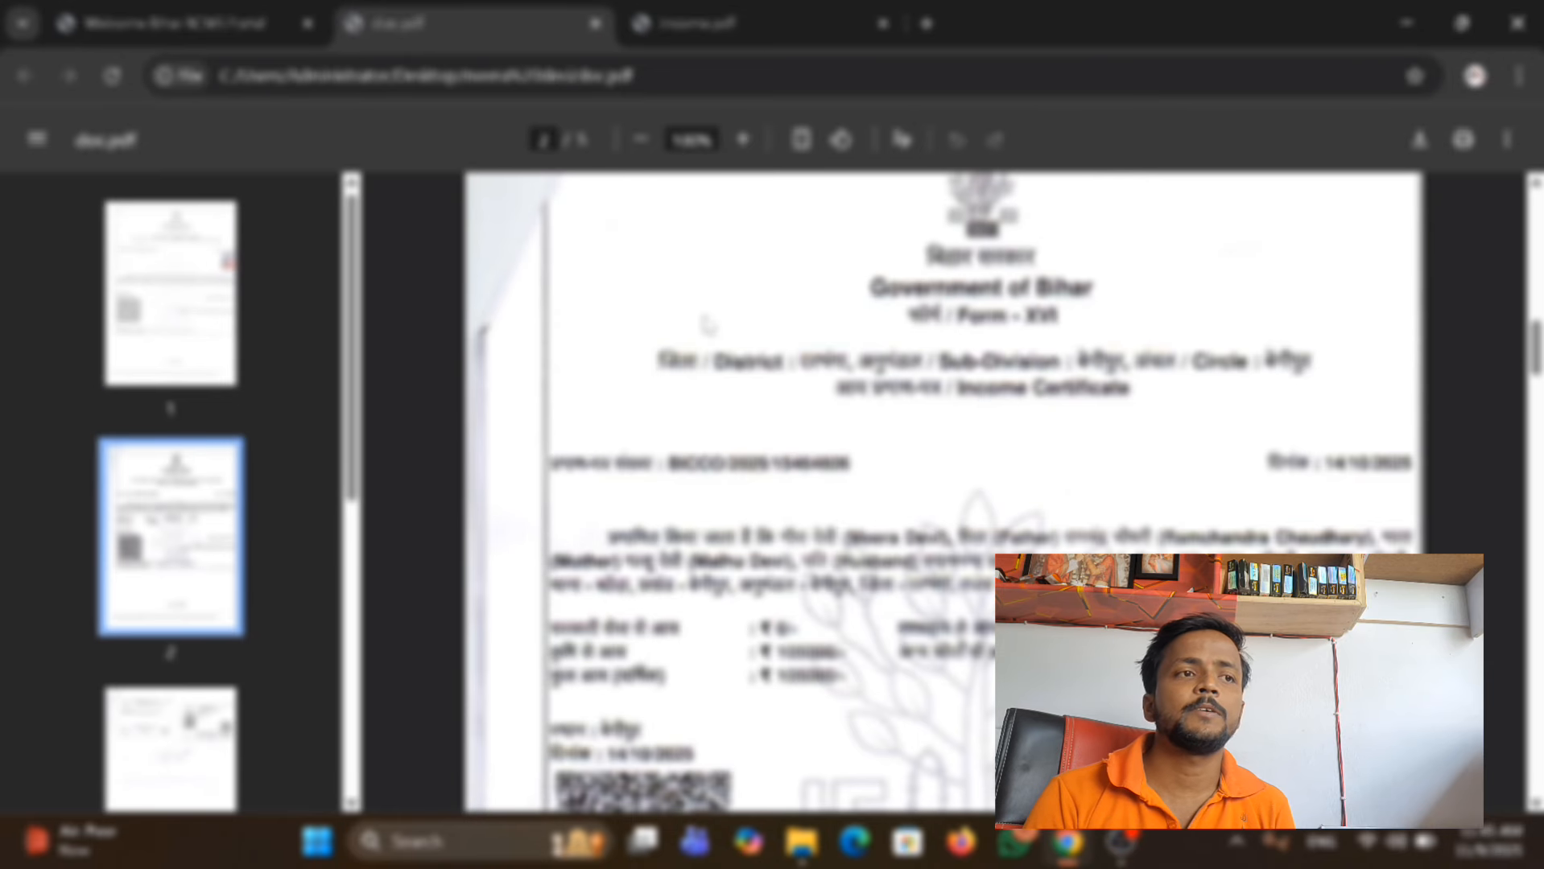
pyautogui.scroll(-15, 707, 322)
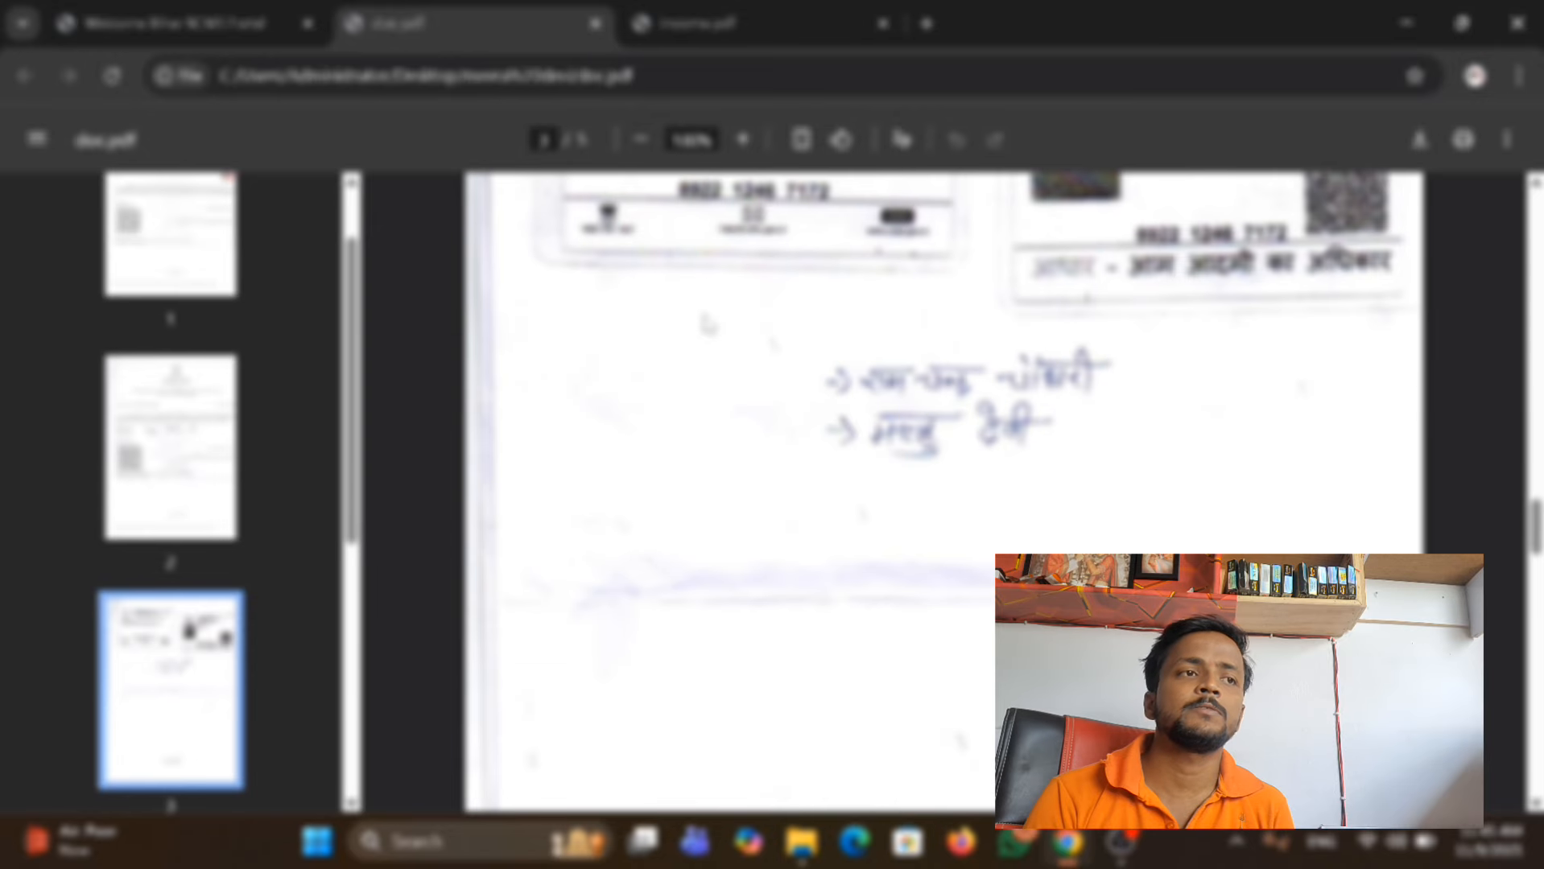
pyautogui.scroll(-4, 708, 322)
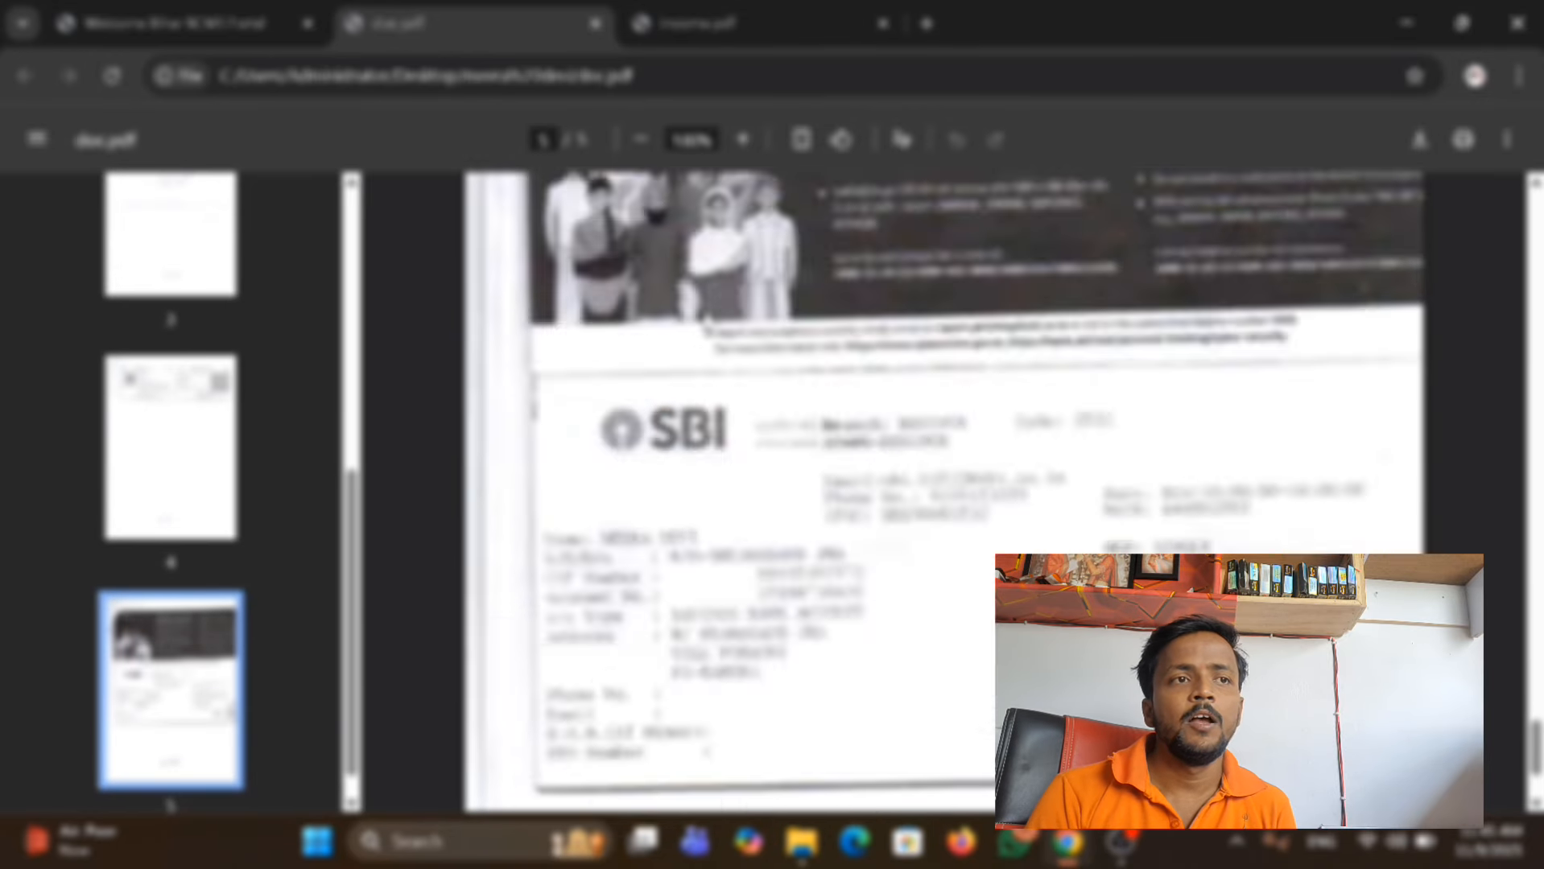
pyautogui.scroll(20, 705, 322)
pyautogui.scroll(10, 703, 320)
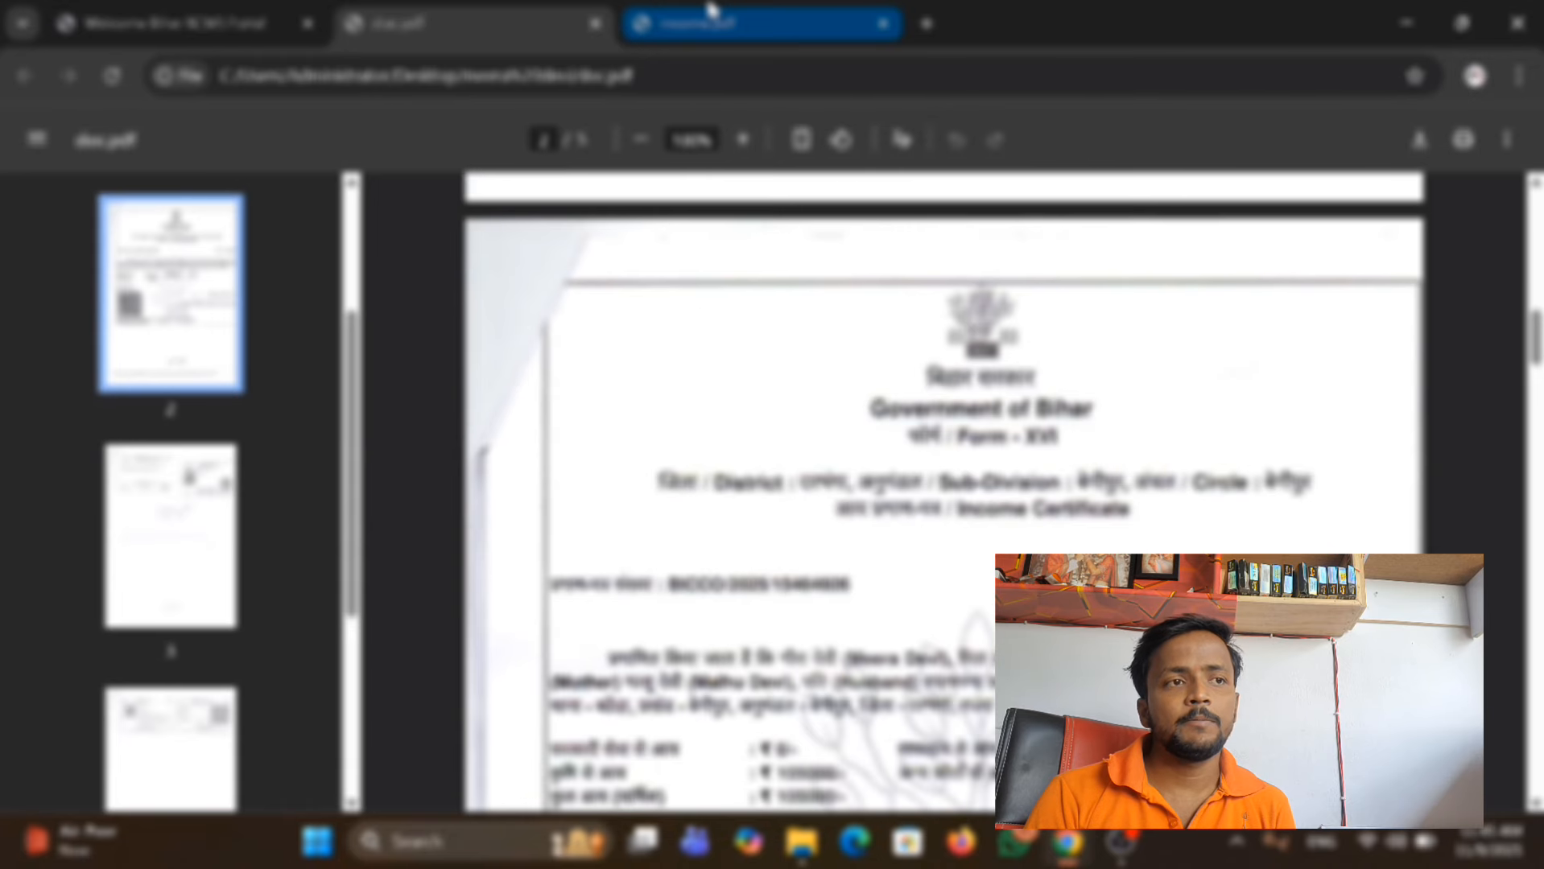
# Examine the income certificate in income.pdf, then return to the residence certificate in doc.pdf.
pyautogui.click(712, 9)
pyautogui.scroll(-8, 937, 744)
pyautogui.scroll(8, 937, 745)
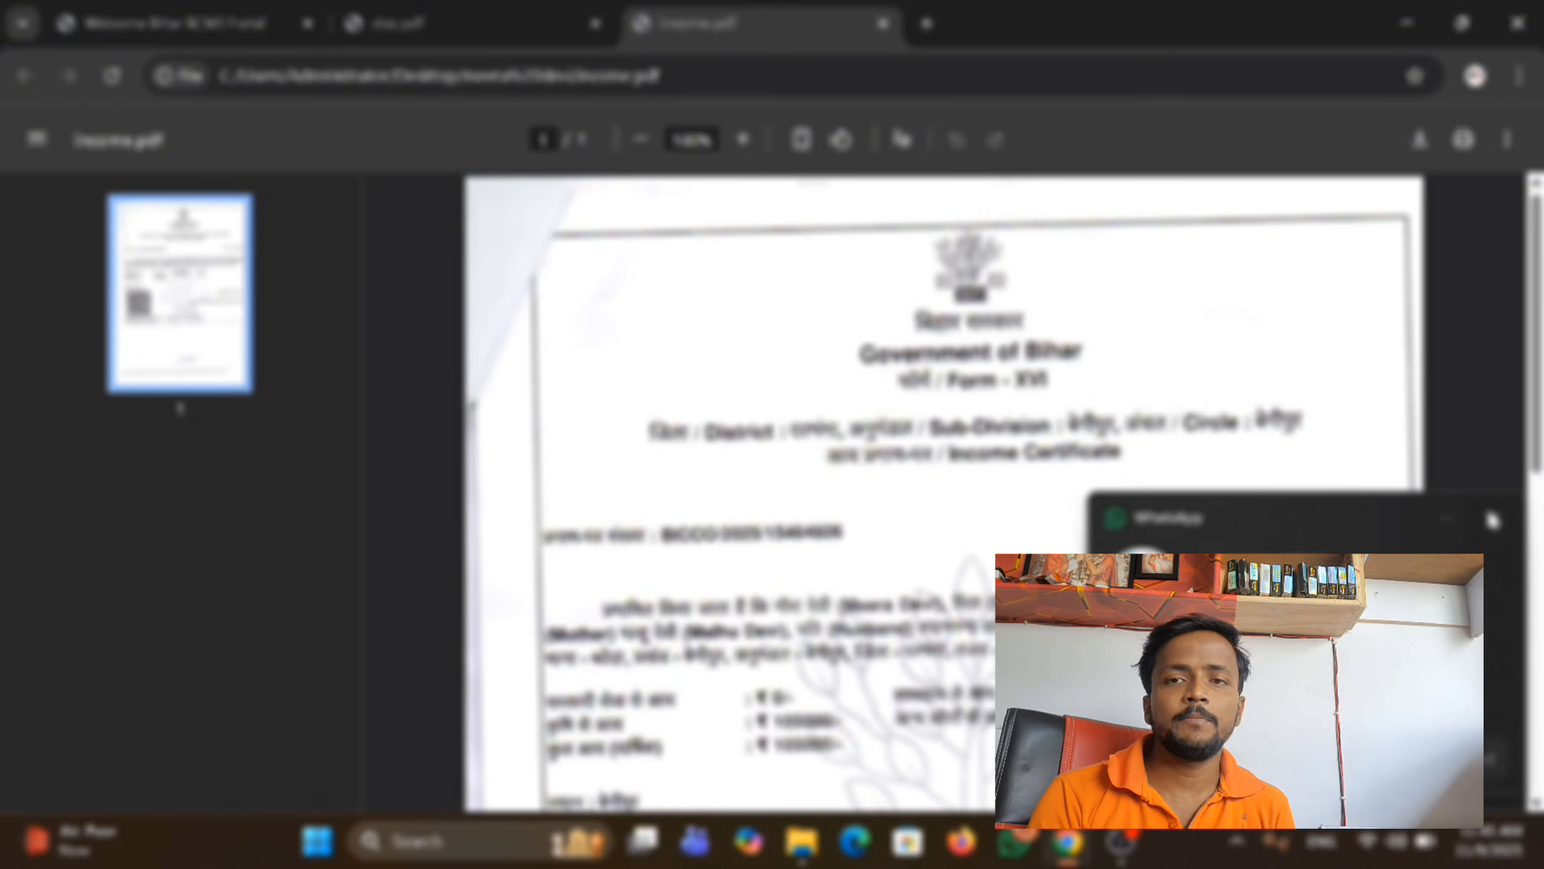
pyautogui.click(1493, 522)
pyautogui.scroll(-8, 841, 370)
pyautogui.scroll(8, 841, 370)
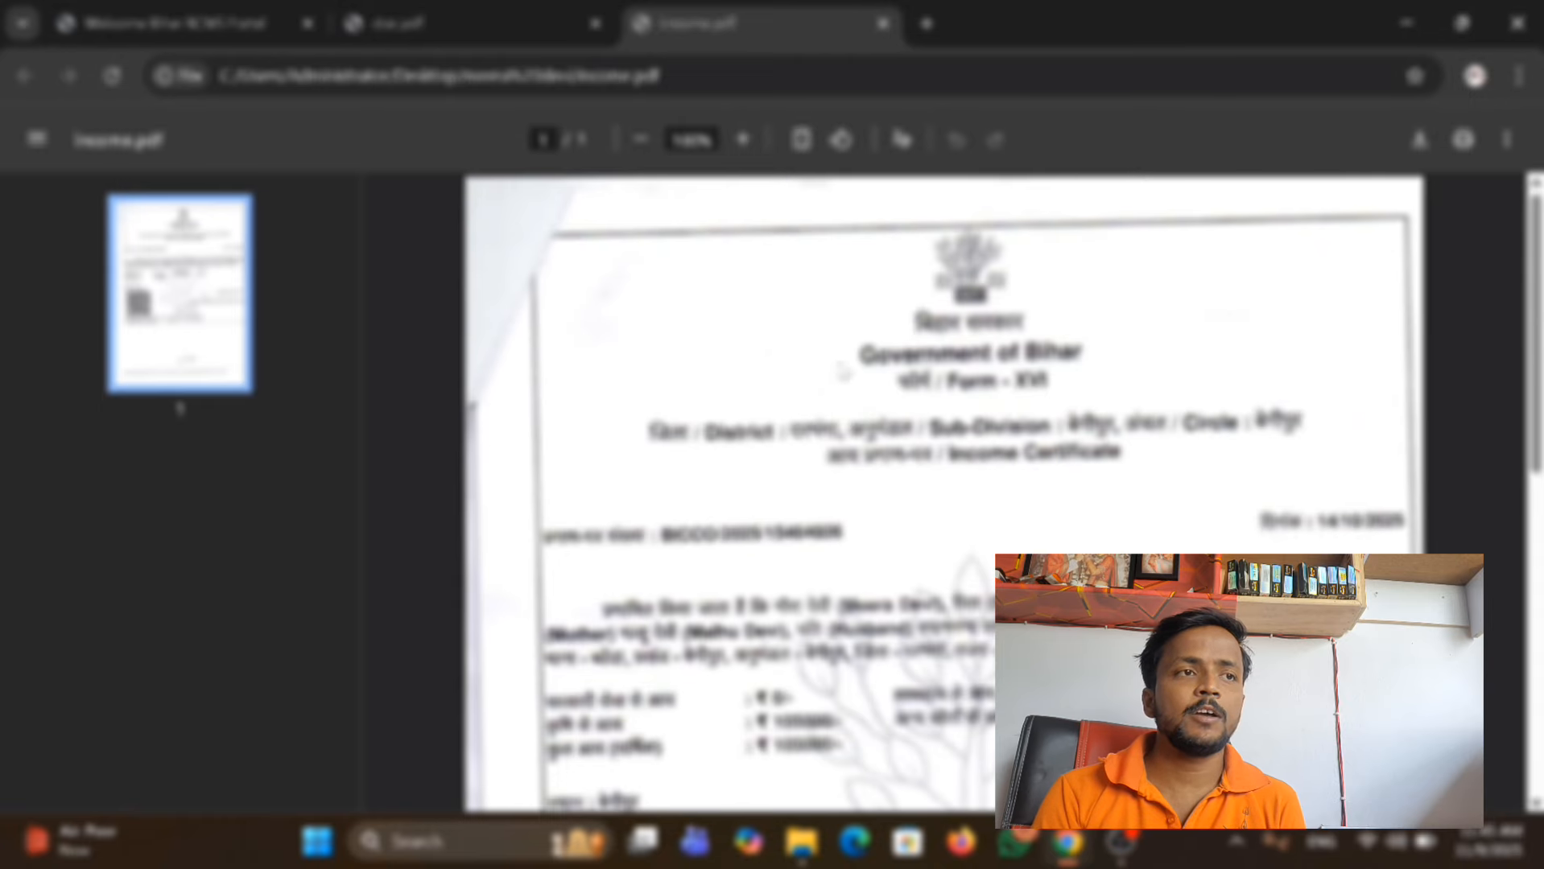
pyautogui.scroll(-8, 831, 318)
pyautogui.scroll(8, 831, 317)
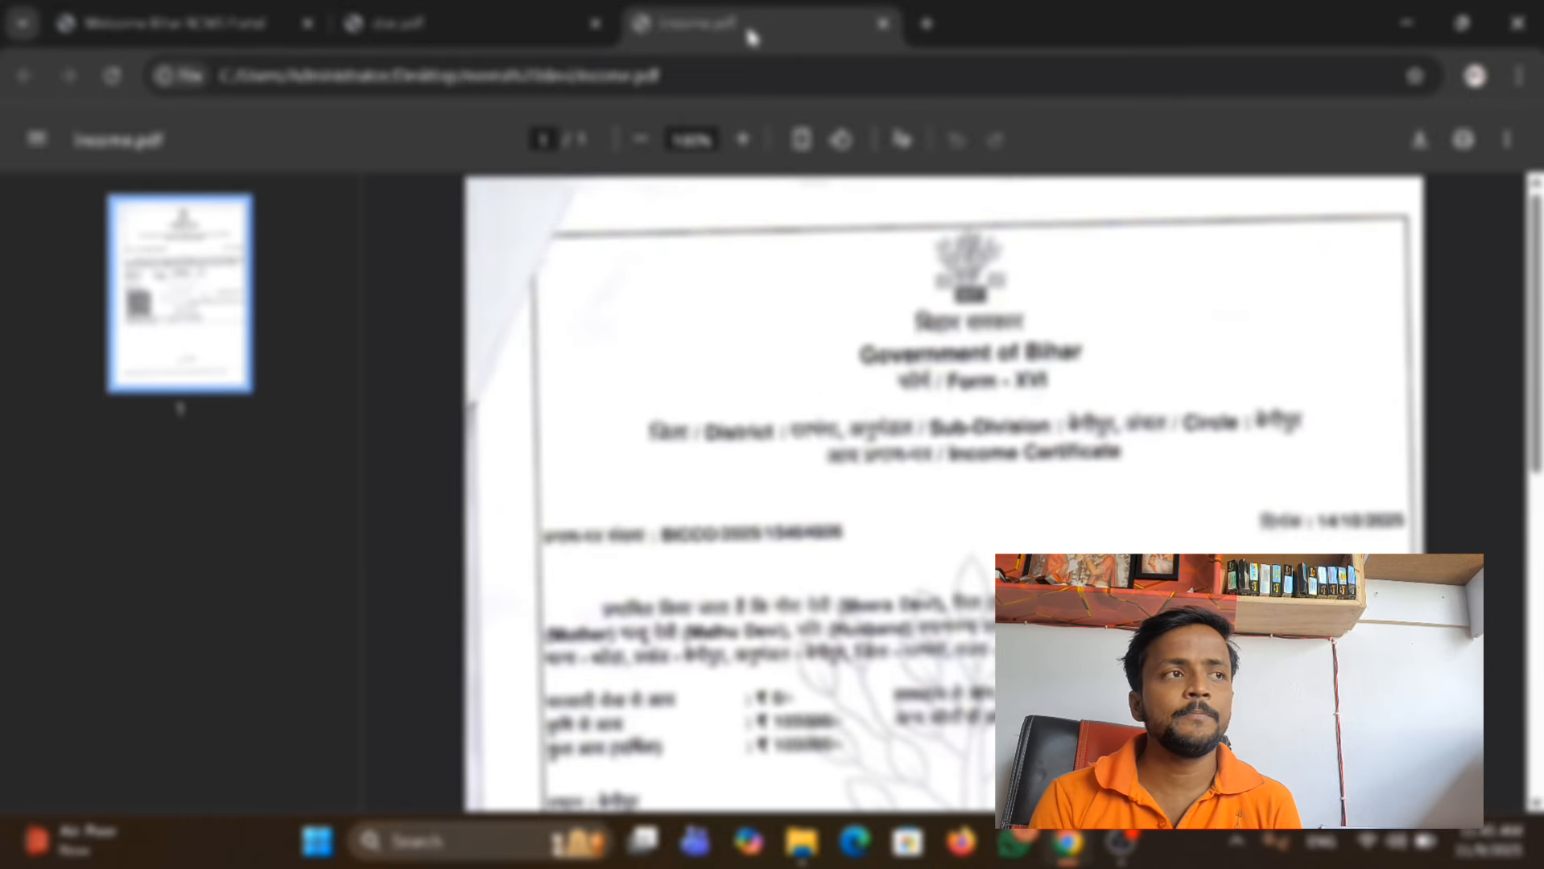
pyautogui.click(487, 24)
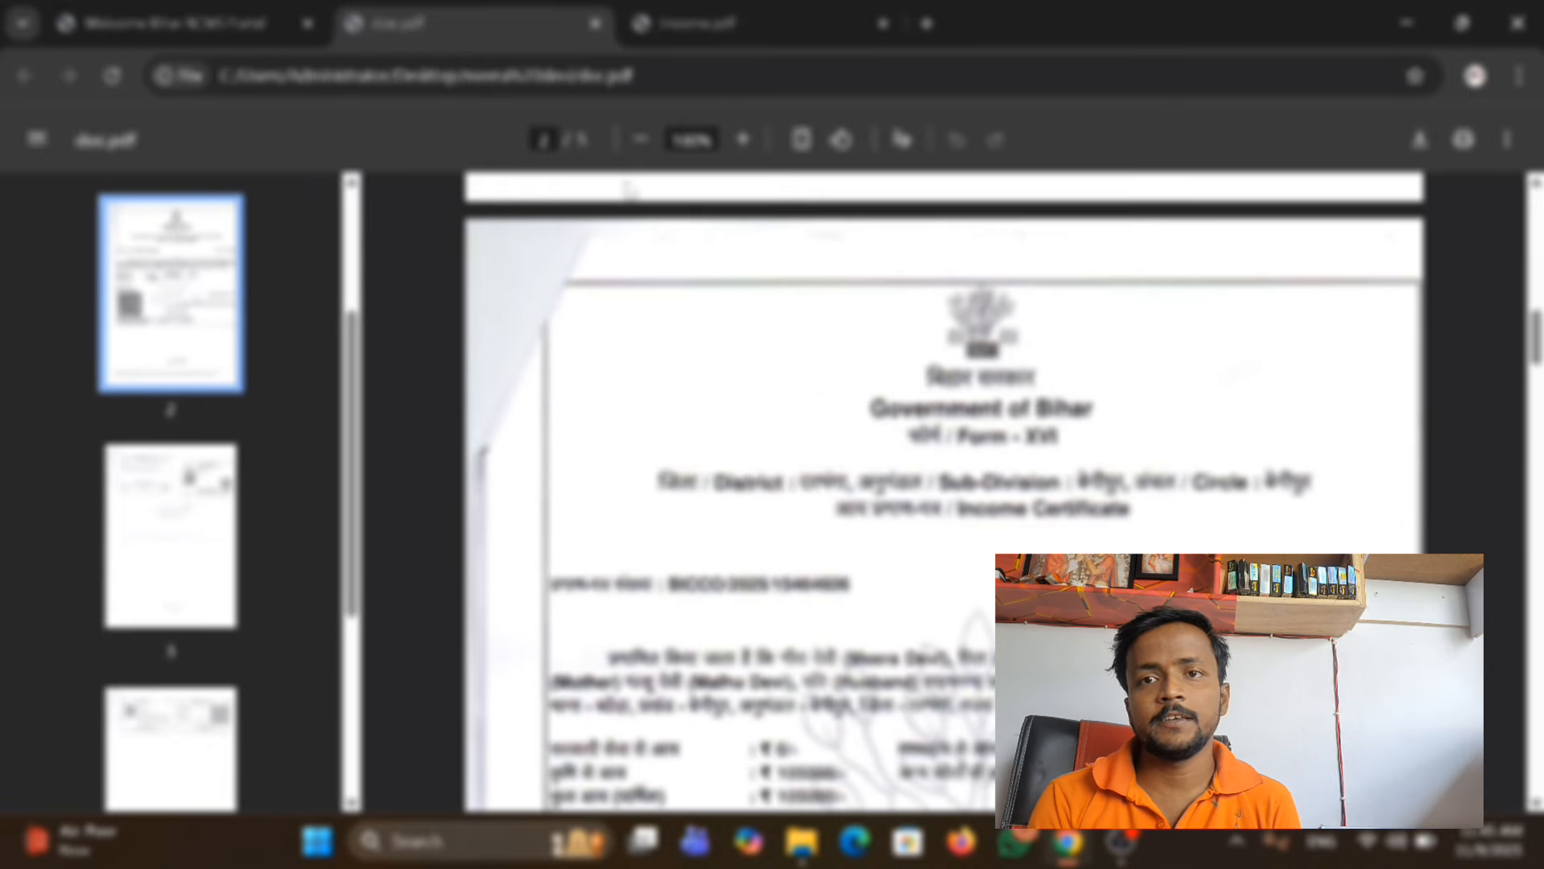
pyautogui.scroll(-10, 797, 348)
pyautogui.scroll(-2, 793, 336)
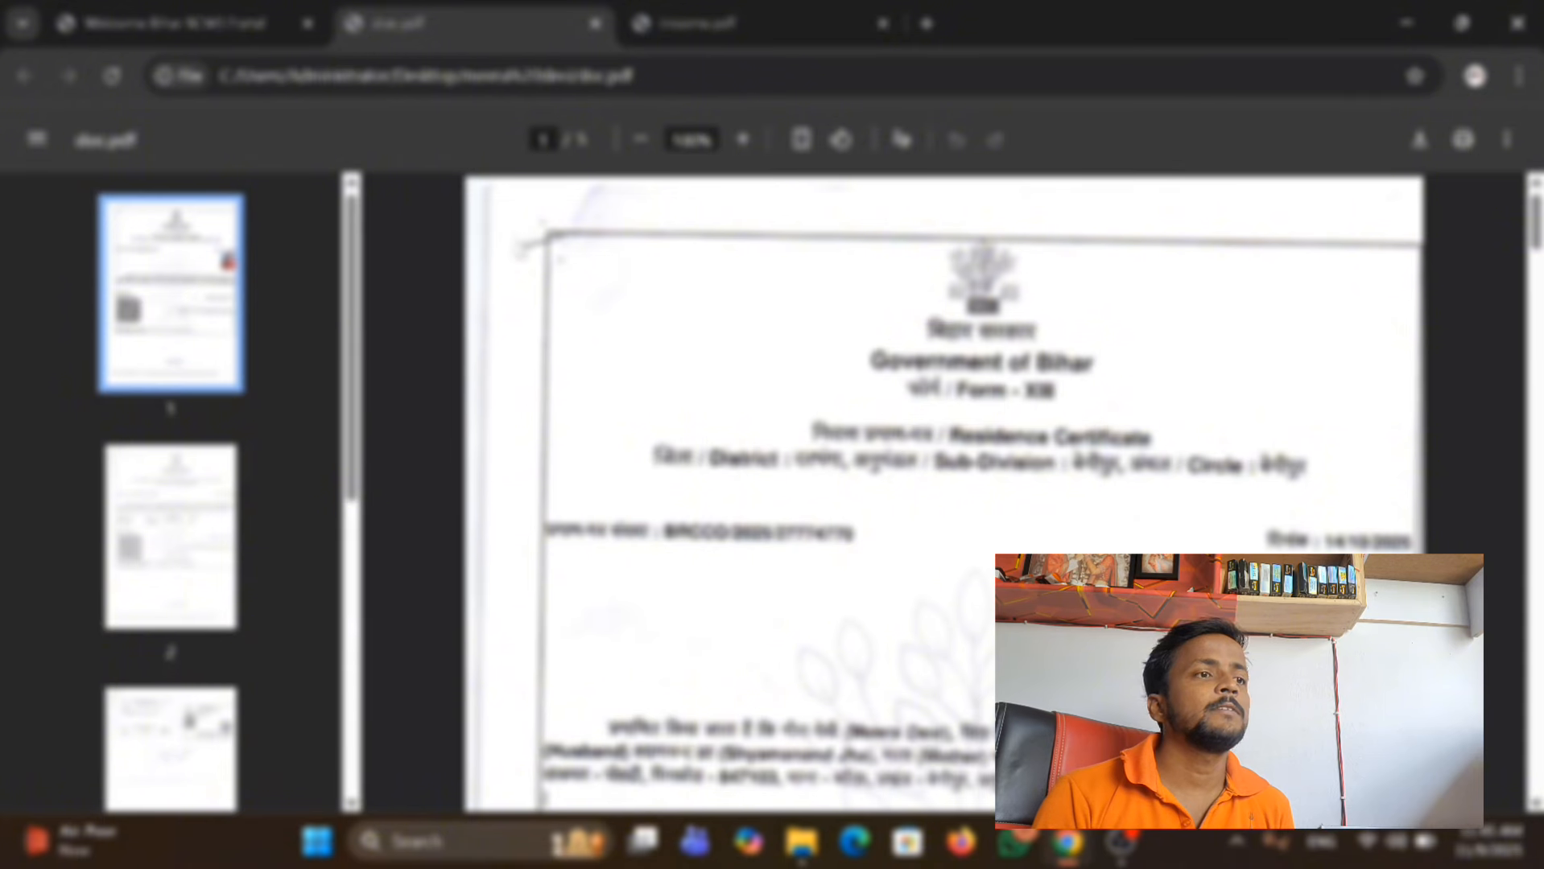
# Return to the ration card portal and attach the couple's photo from the applicant's folder as the family photo.
pyautogui.click(231, 32)
pyautogui.scroll(-5, 204, 388)
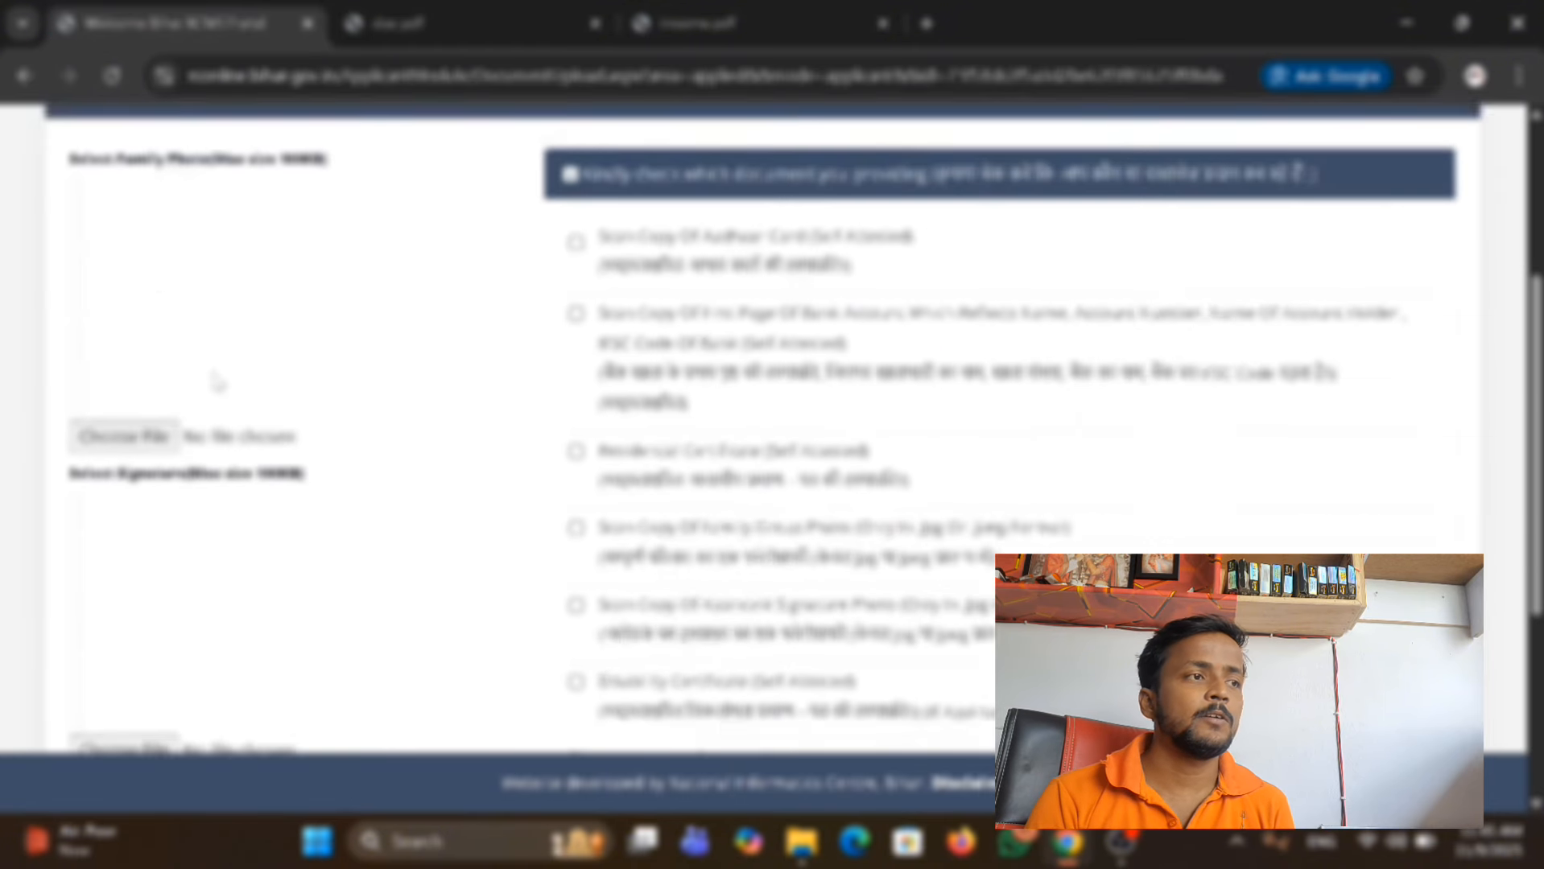
pyautogui.scroll(3, 213, 379)
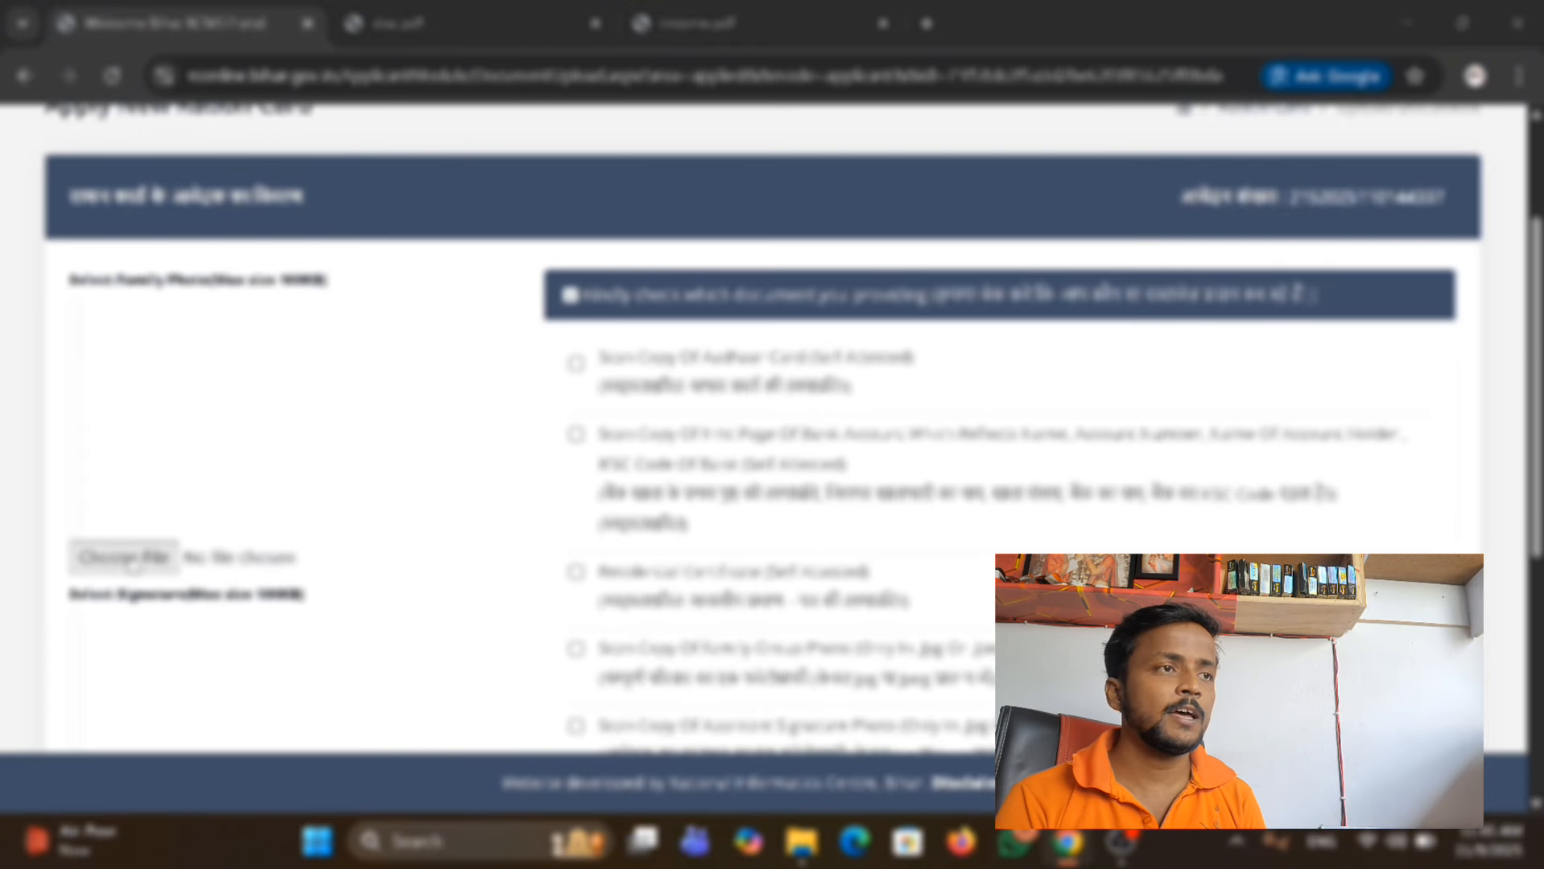
pyautogui.click(136, 555)
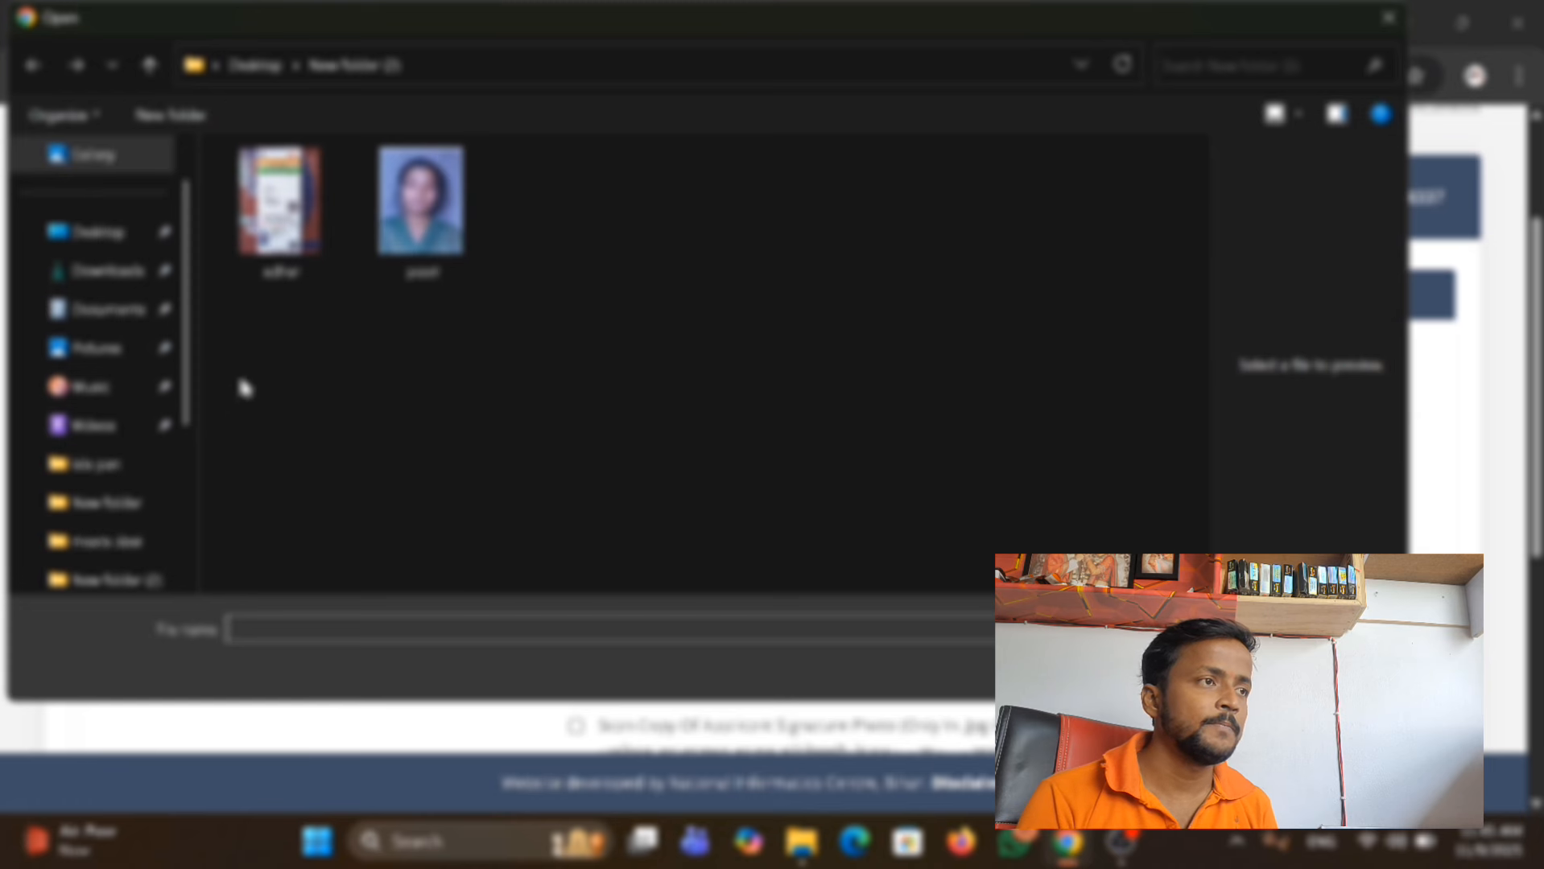
pyautogui.scroll(-3, 153, 515)
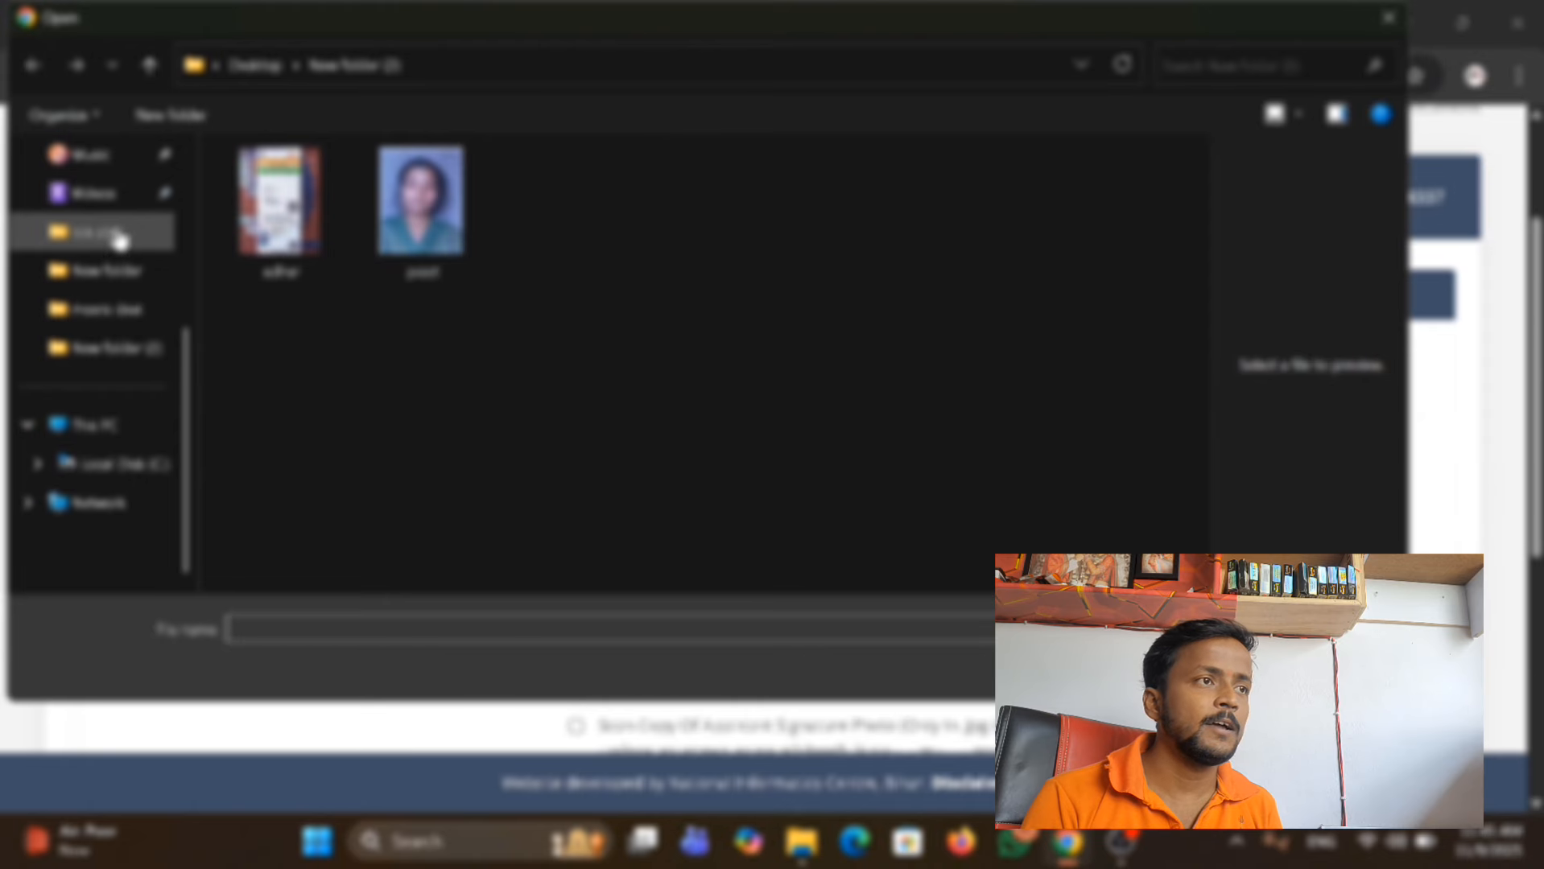
pyautogui.click(125, 323)
pyautogui.click(254, 210)
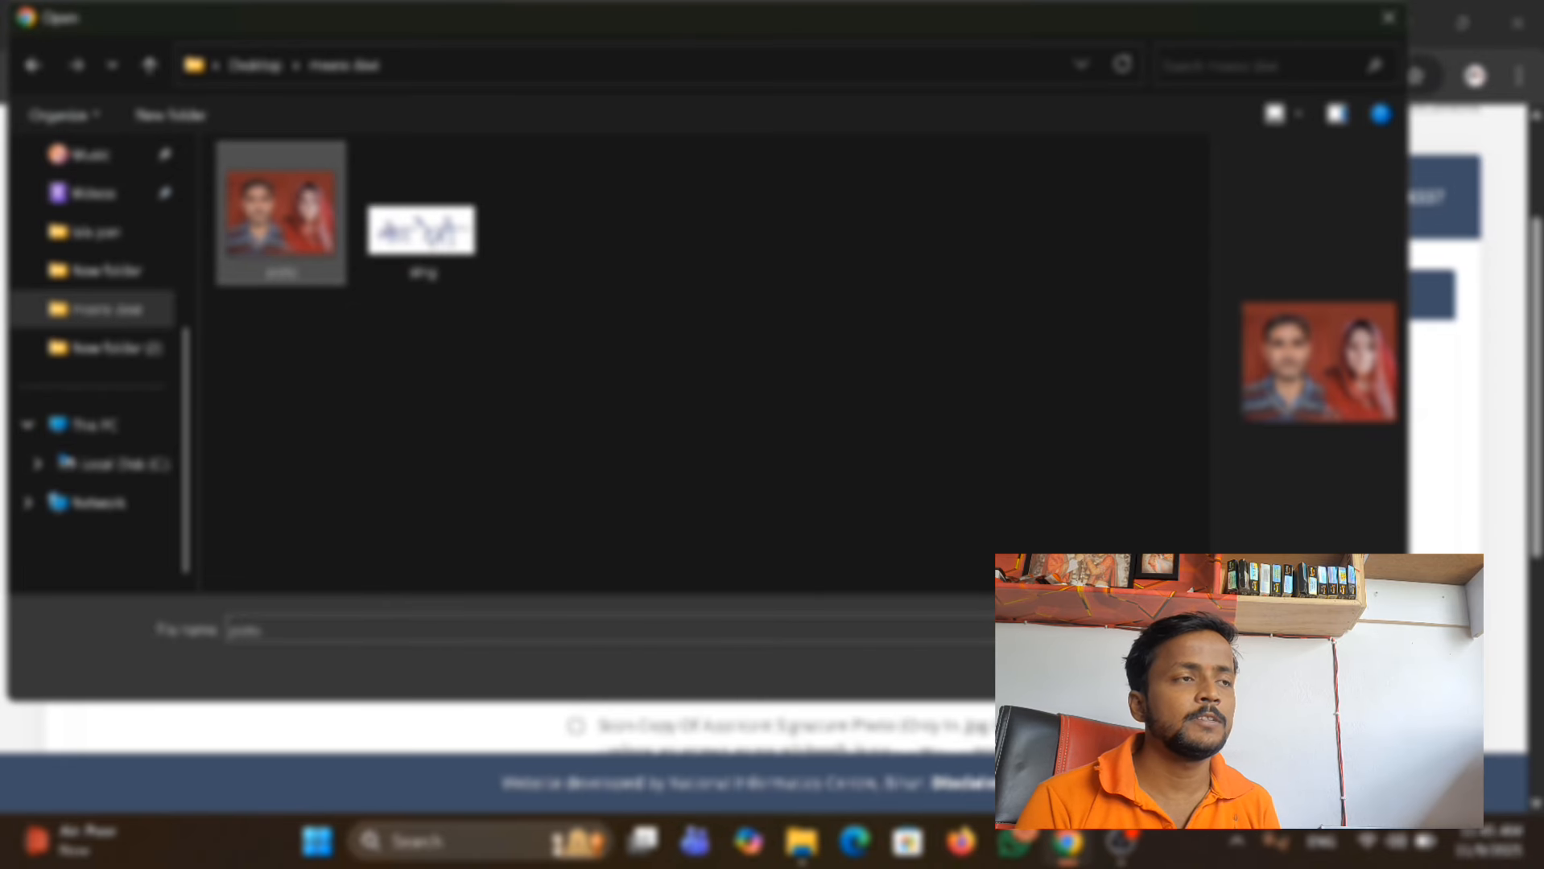
pyautogui.click(1217, 669)
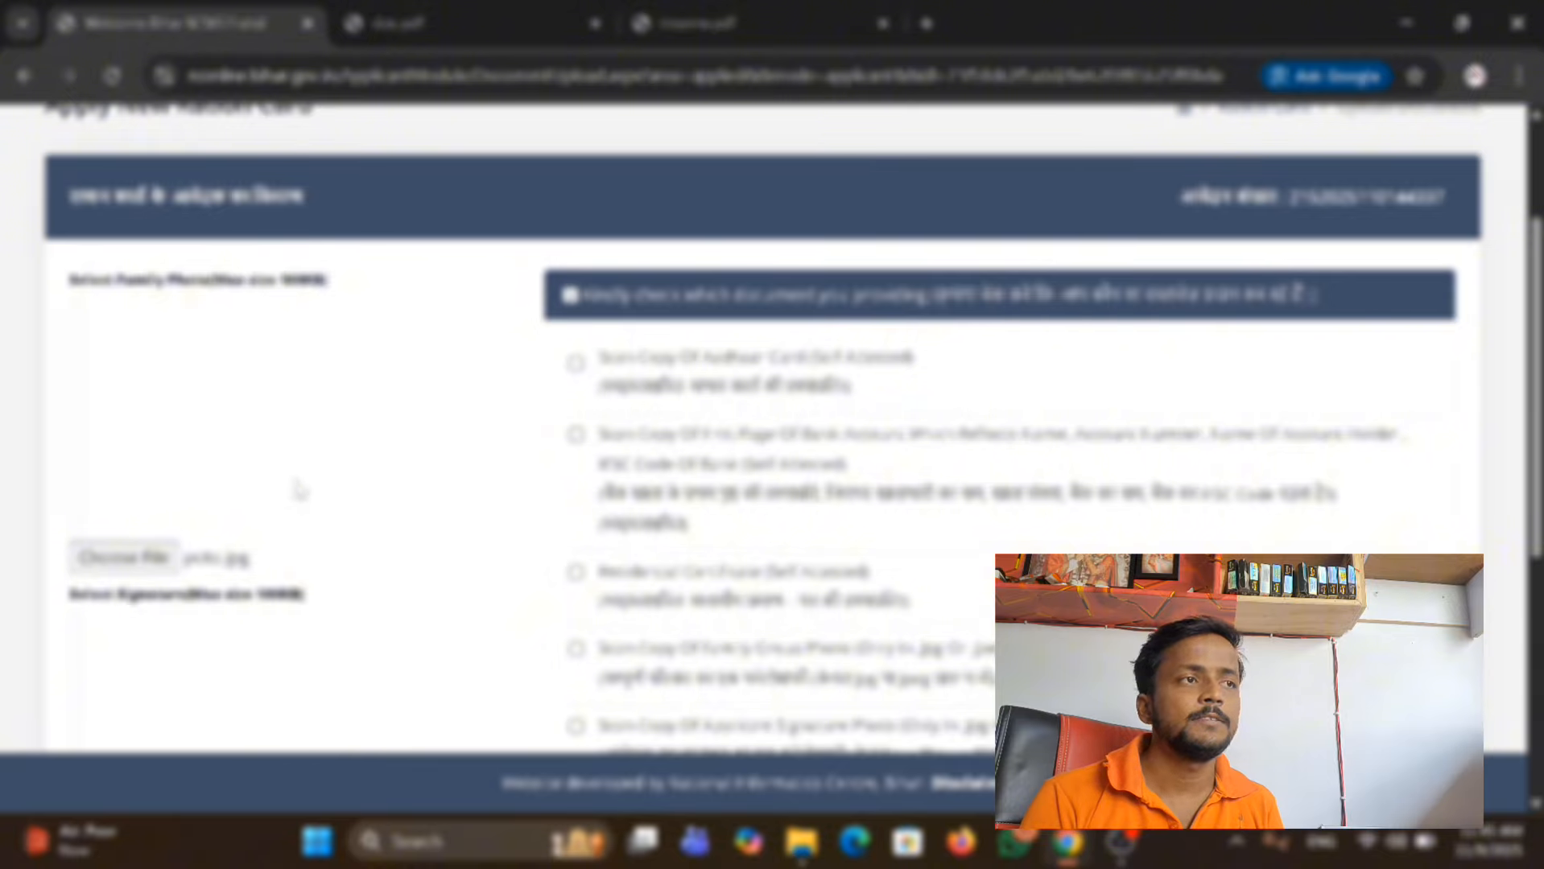
# Attach the applicant's signature image from the same folder as the signature file.
pyautogui.scroll(-3, 328, 441)
pyautogui.scroll(2, 286, 433)
pyautogui.scroll(-1, 285, 432)
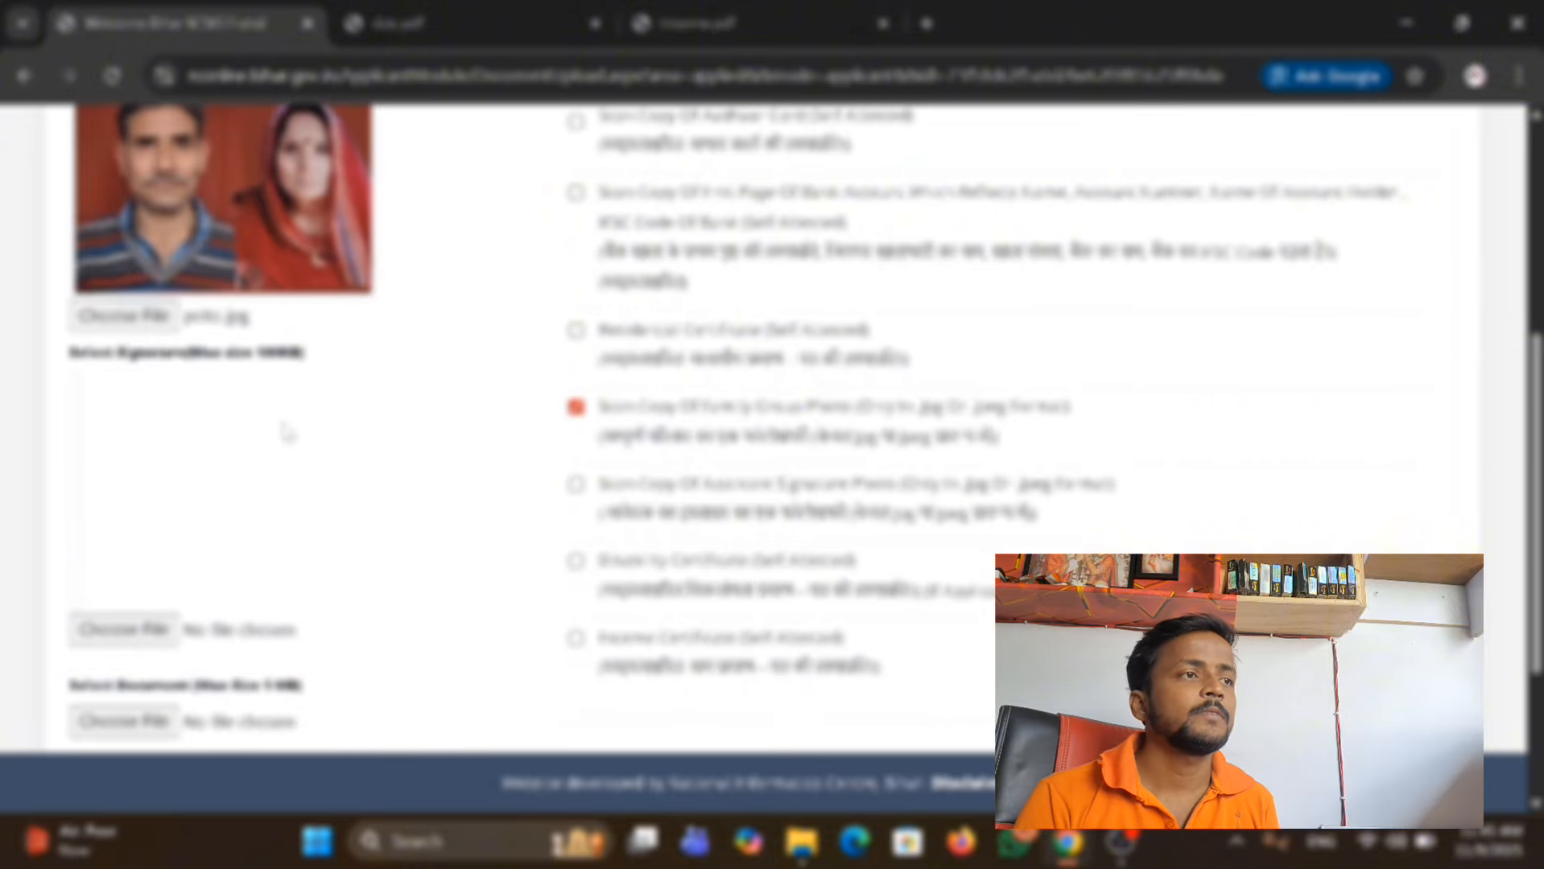
pyautogui.click(149, 644)
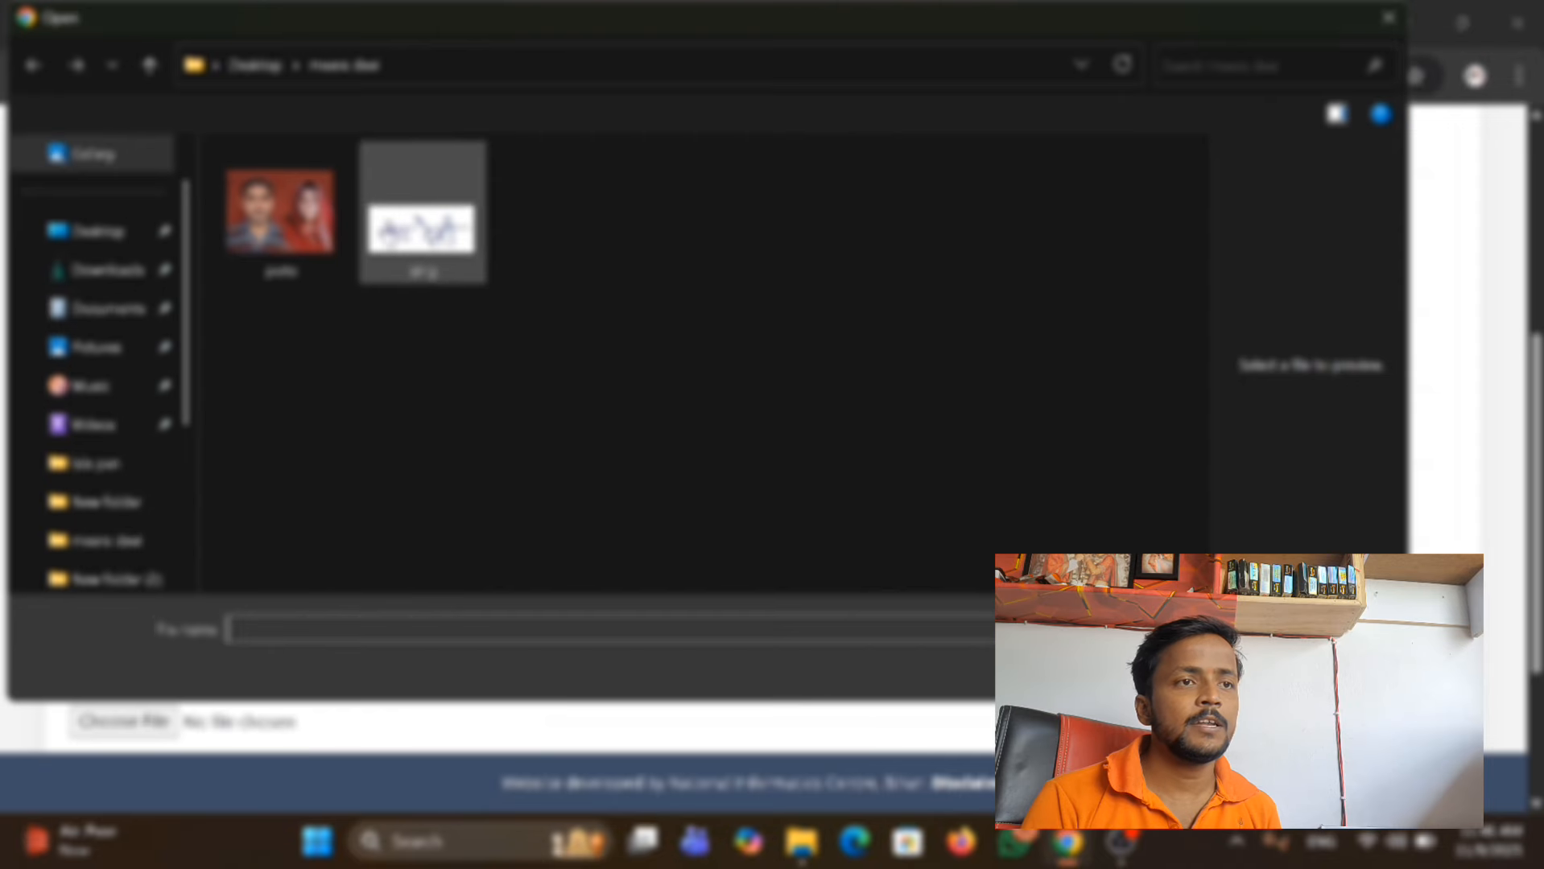
pyautogui.click(452, 248)
pyautogui.click(1214, 672)
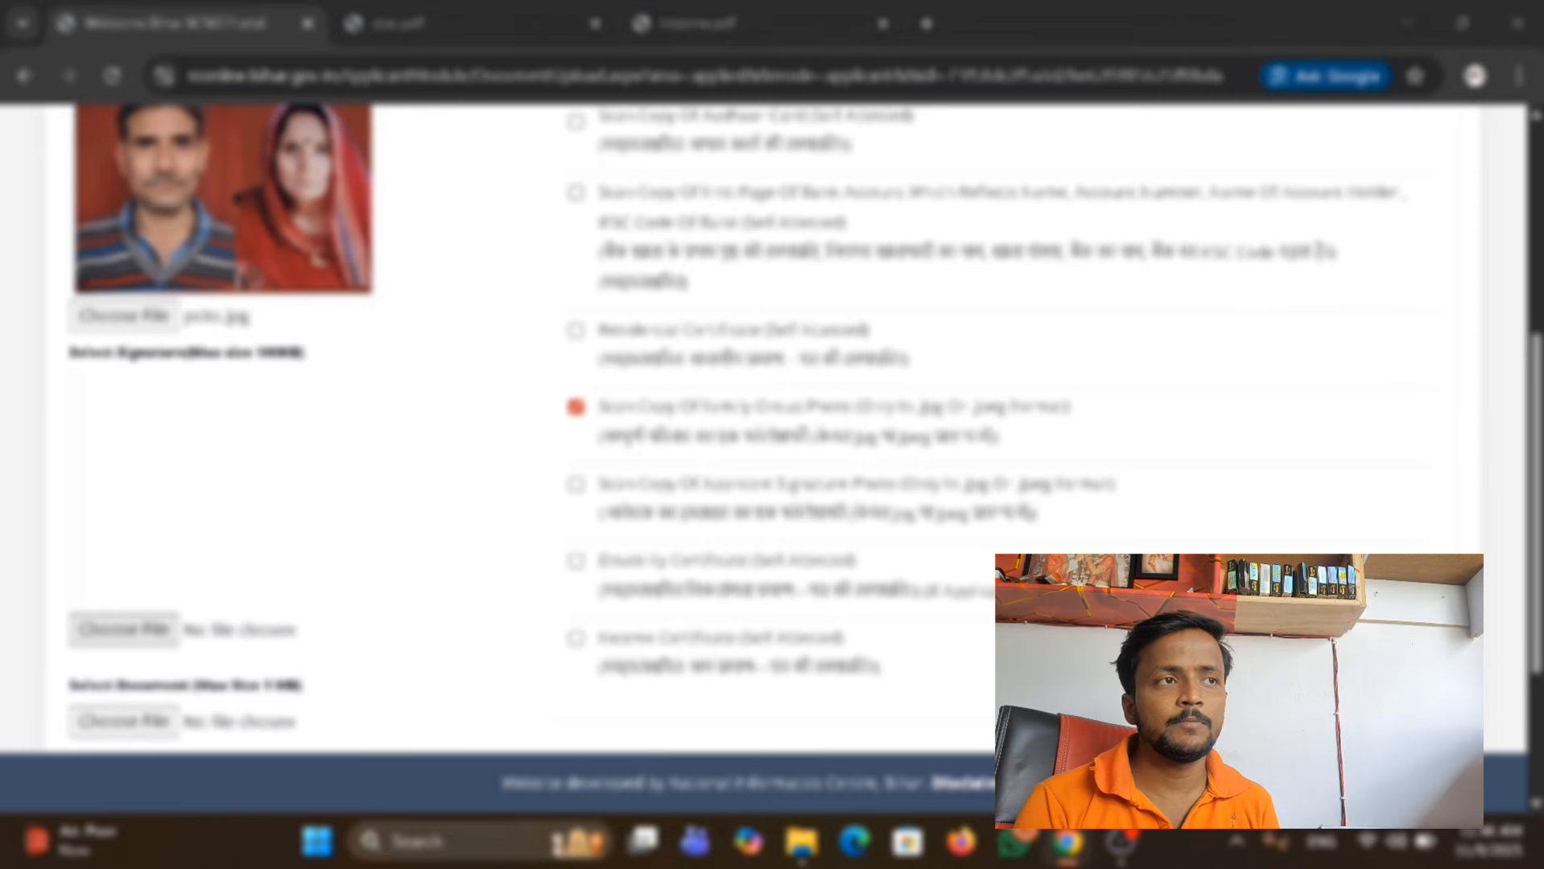
pyautogui.scroll(1, 713, 217)
# Look through the supporting documents in doc.pdf again, followed by the signed income certificate in income.pdf.
pyautogui.click(451, 22)
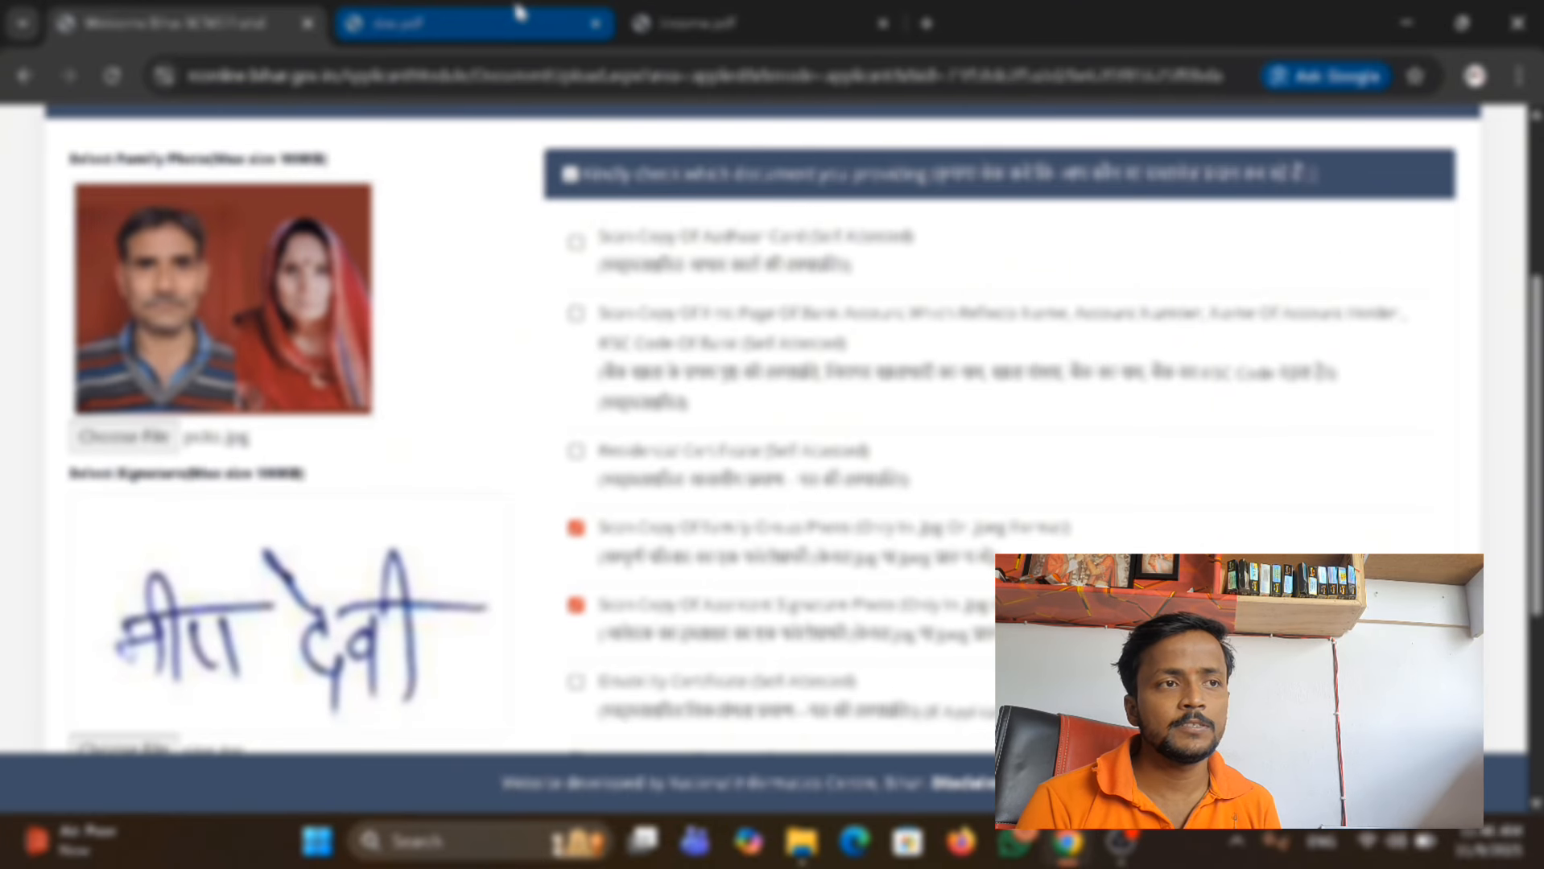
pyautogui.scroll(-10, 857, 507)
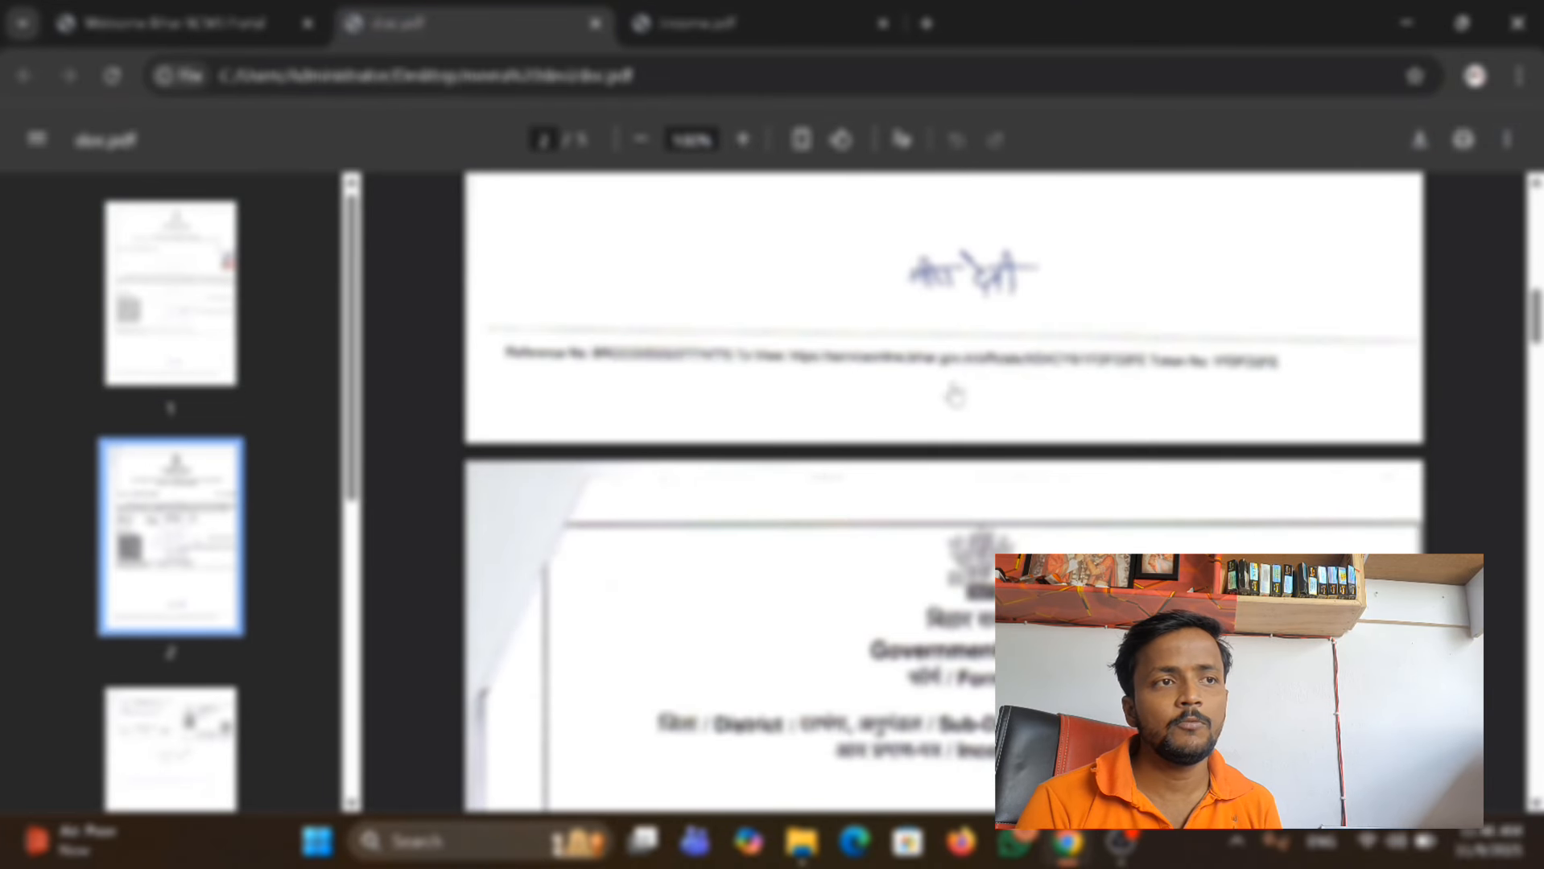
pyautogui.scroll(-15, 955, 389)
pyautogui.scroll(-5, 949, 416)
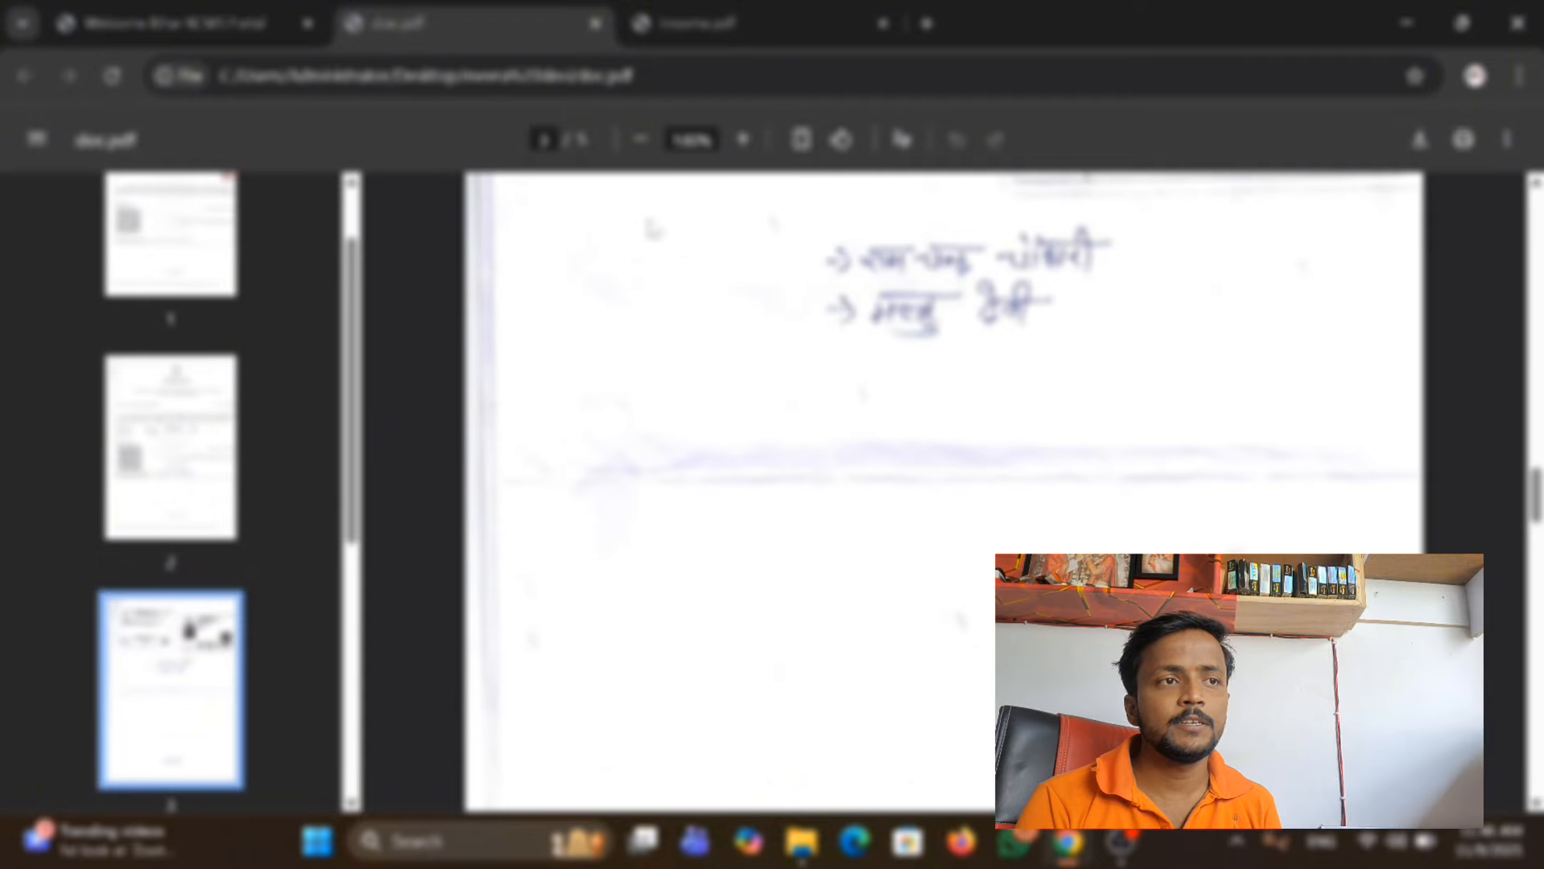
pyautogui.click(769, 9)
pyautogui.scroll(-8, 888, 388)
pyautogui.scroll(-3, 885, 387)
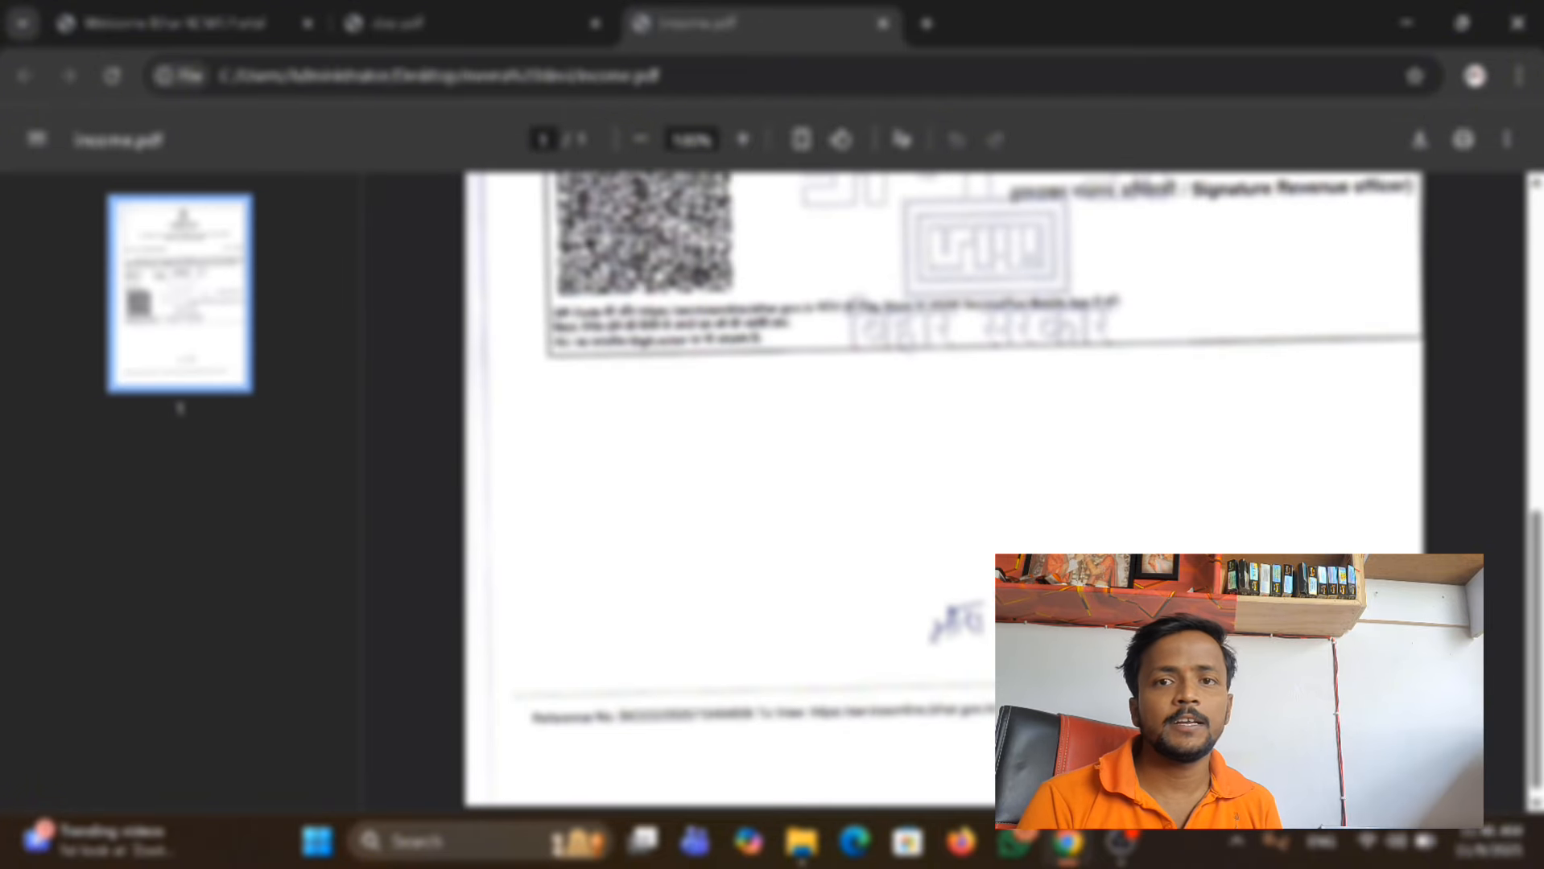
# Return to the ration card portal and attach doc.pdf from the applicant's folder as the supporting document.
pyautogui.click(173, 23)
pyautogui.scroll(-5, 678, 477)
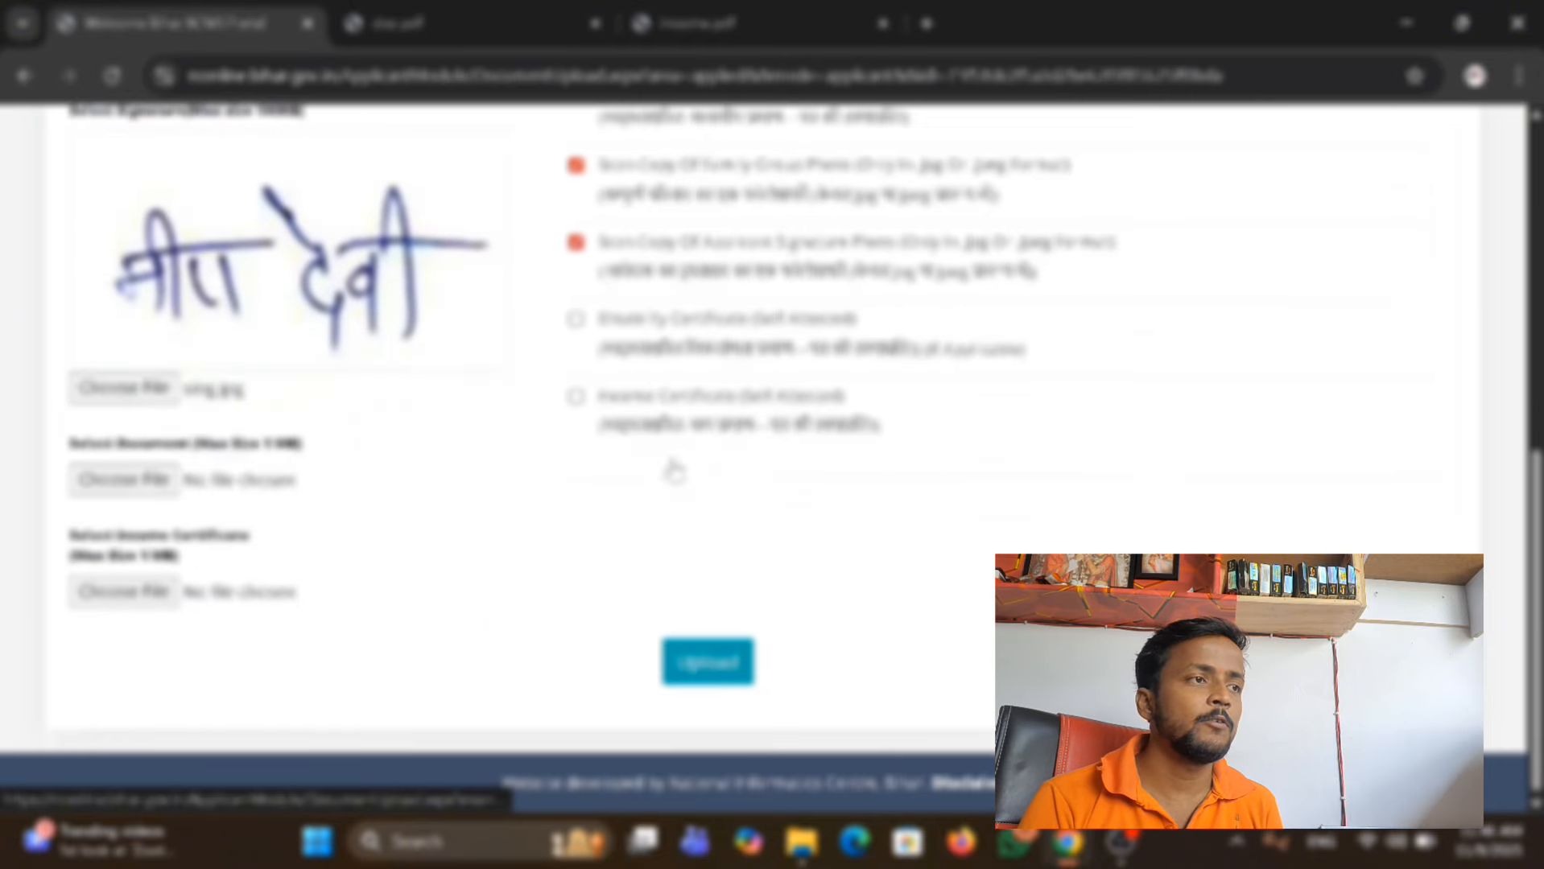
pyautogui.scroll(5, 672, 467)
pyautogui.scroll(-5, 644, 471)
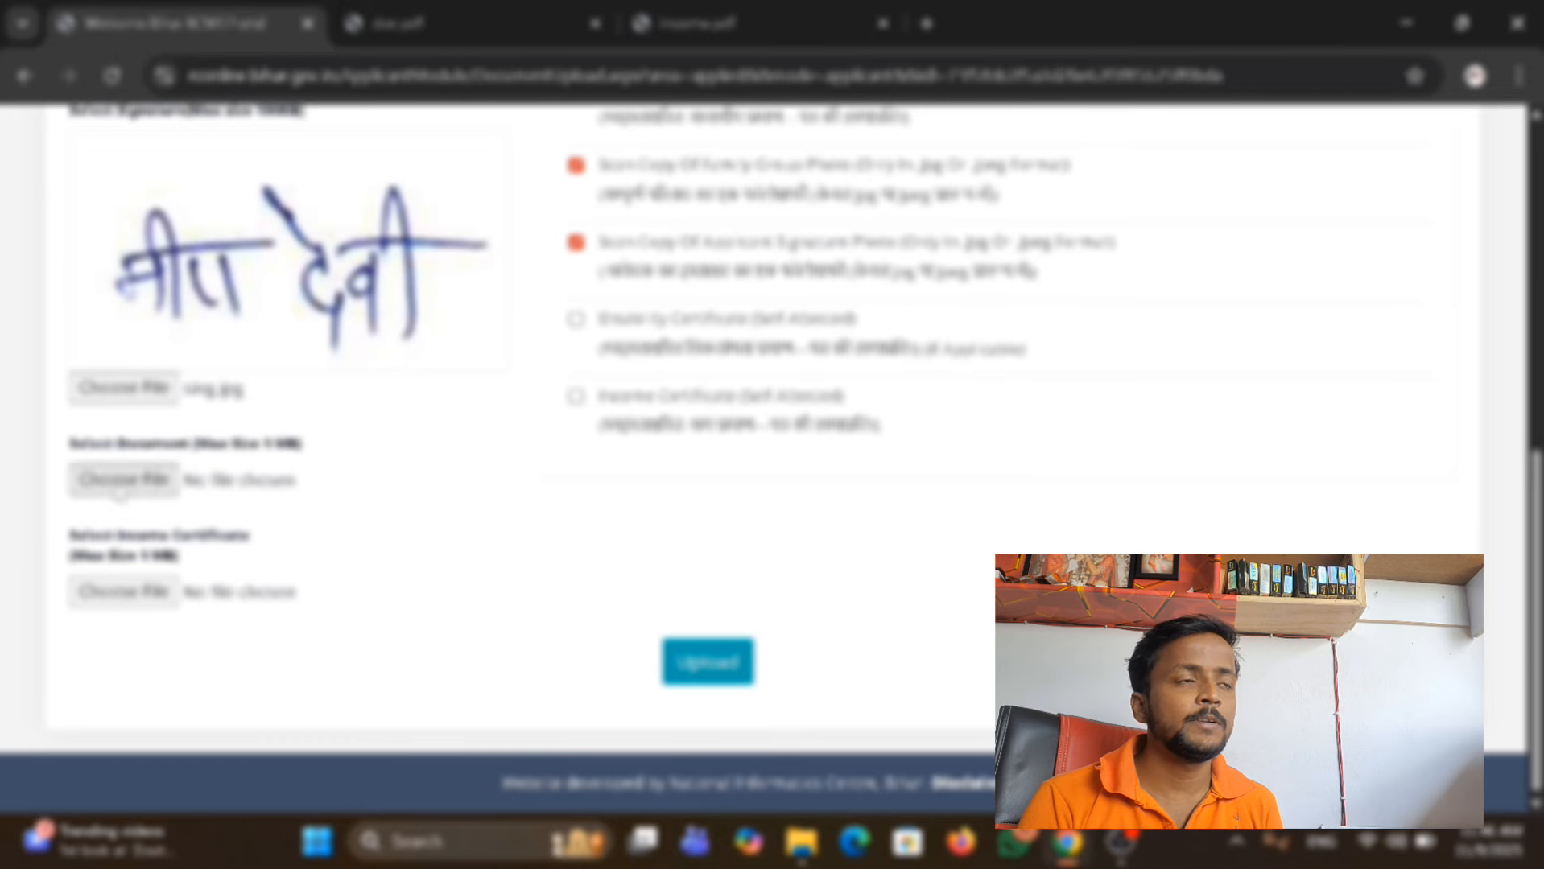
pyautogui.click(124, 480)
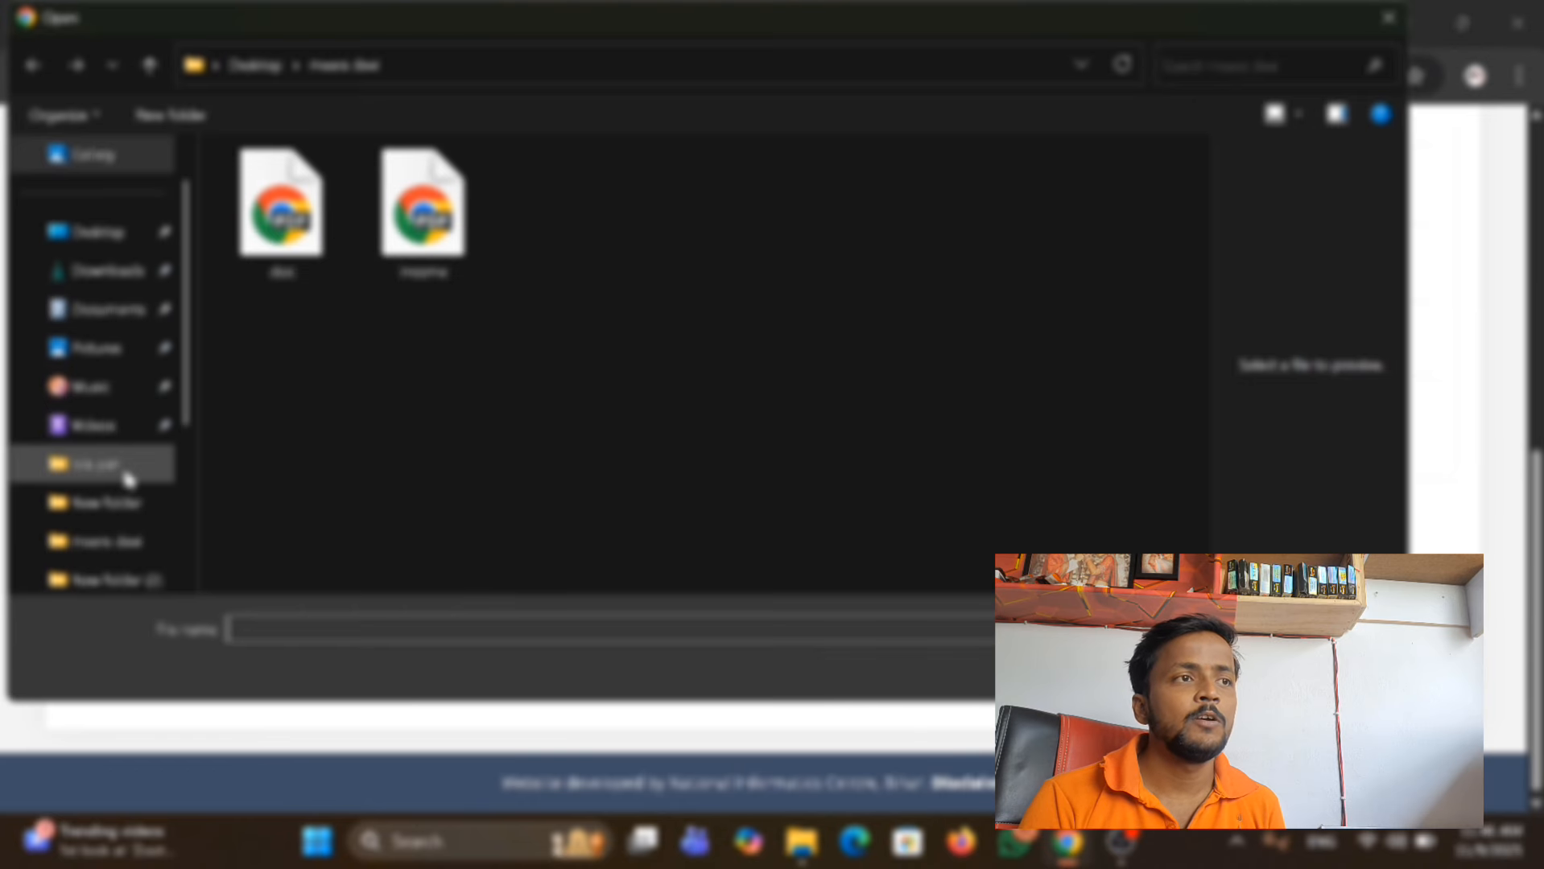
pyautogui.click(302, 260)
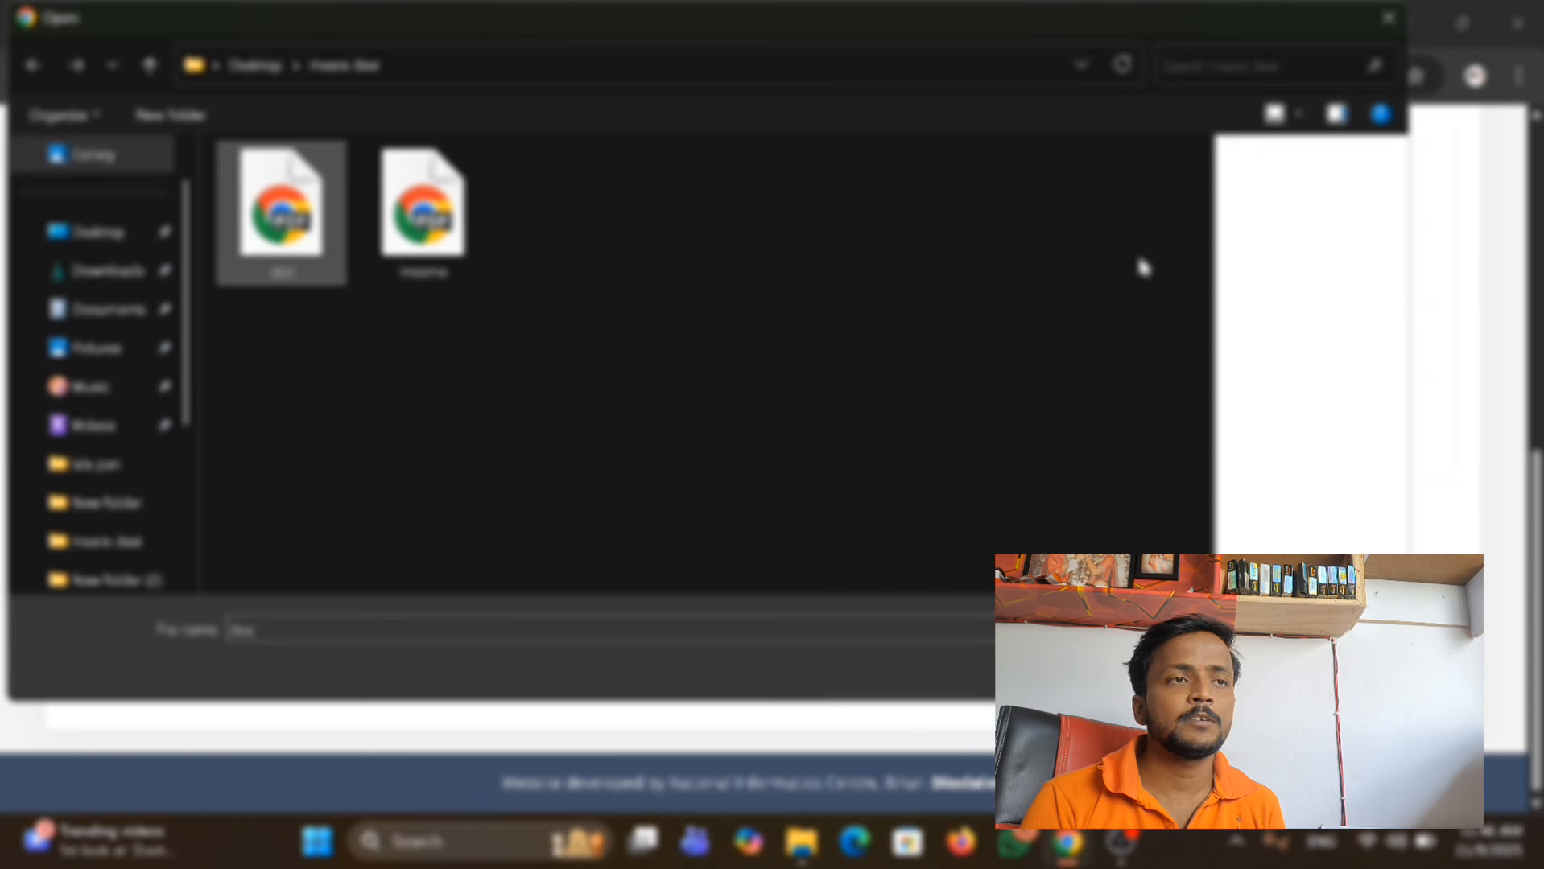
pyautogui.moveTo(1181, 316); pyautogui.dragTo(1008, 339)
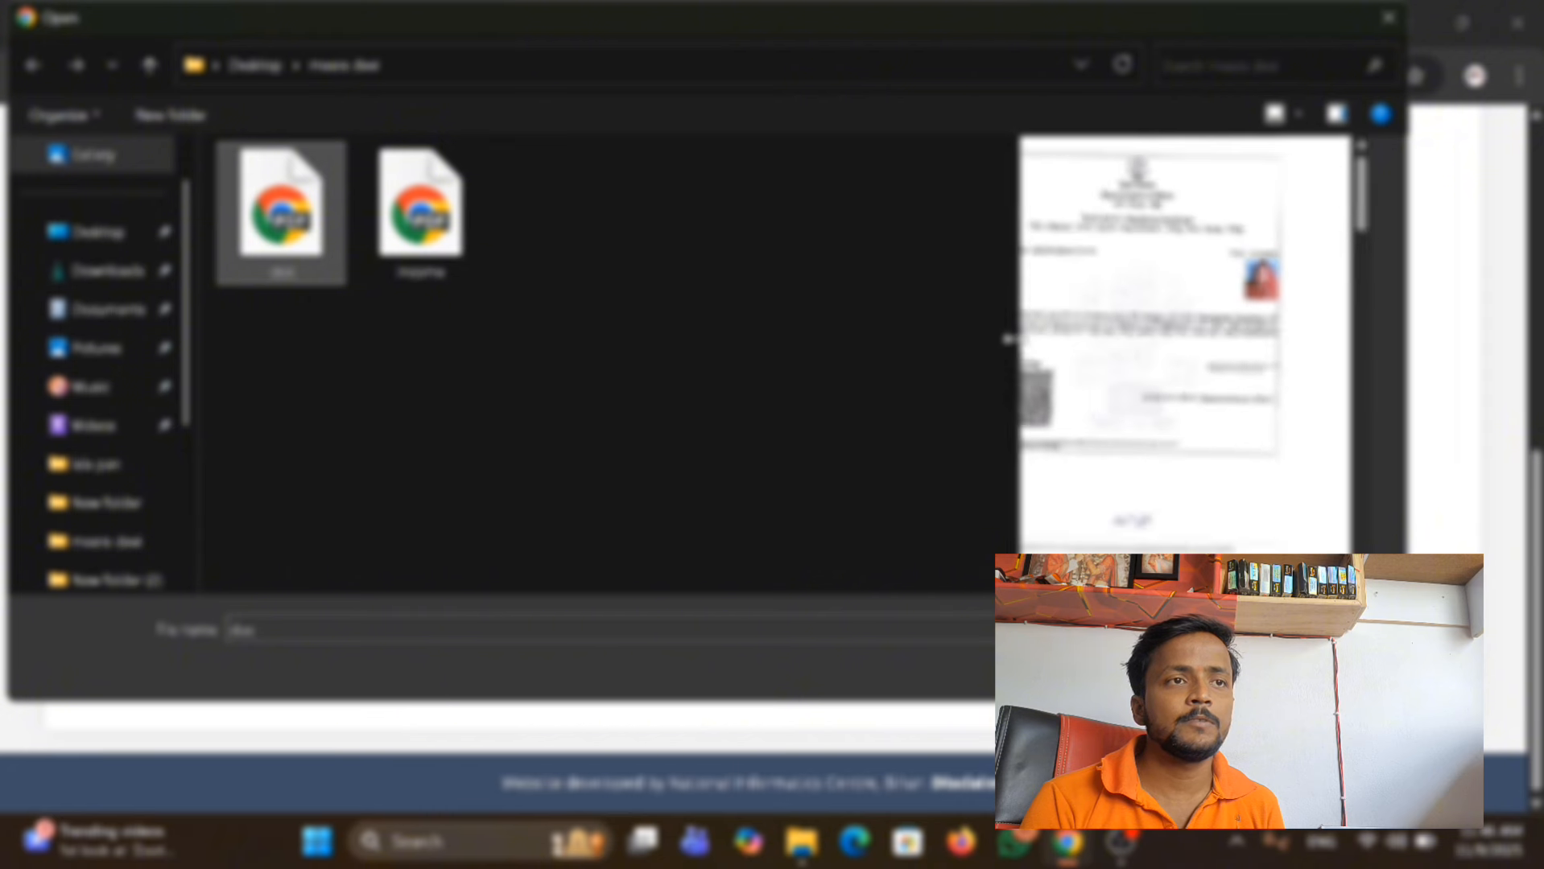
pyautogui.moveTo(1400, 283); pyautogui.dragTo(1420, 471)
pyautogui.click(1219, 670)
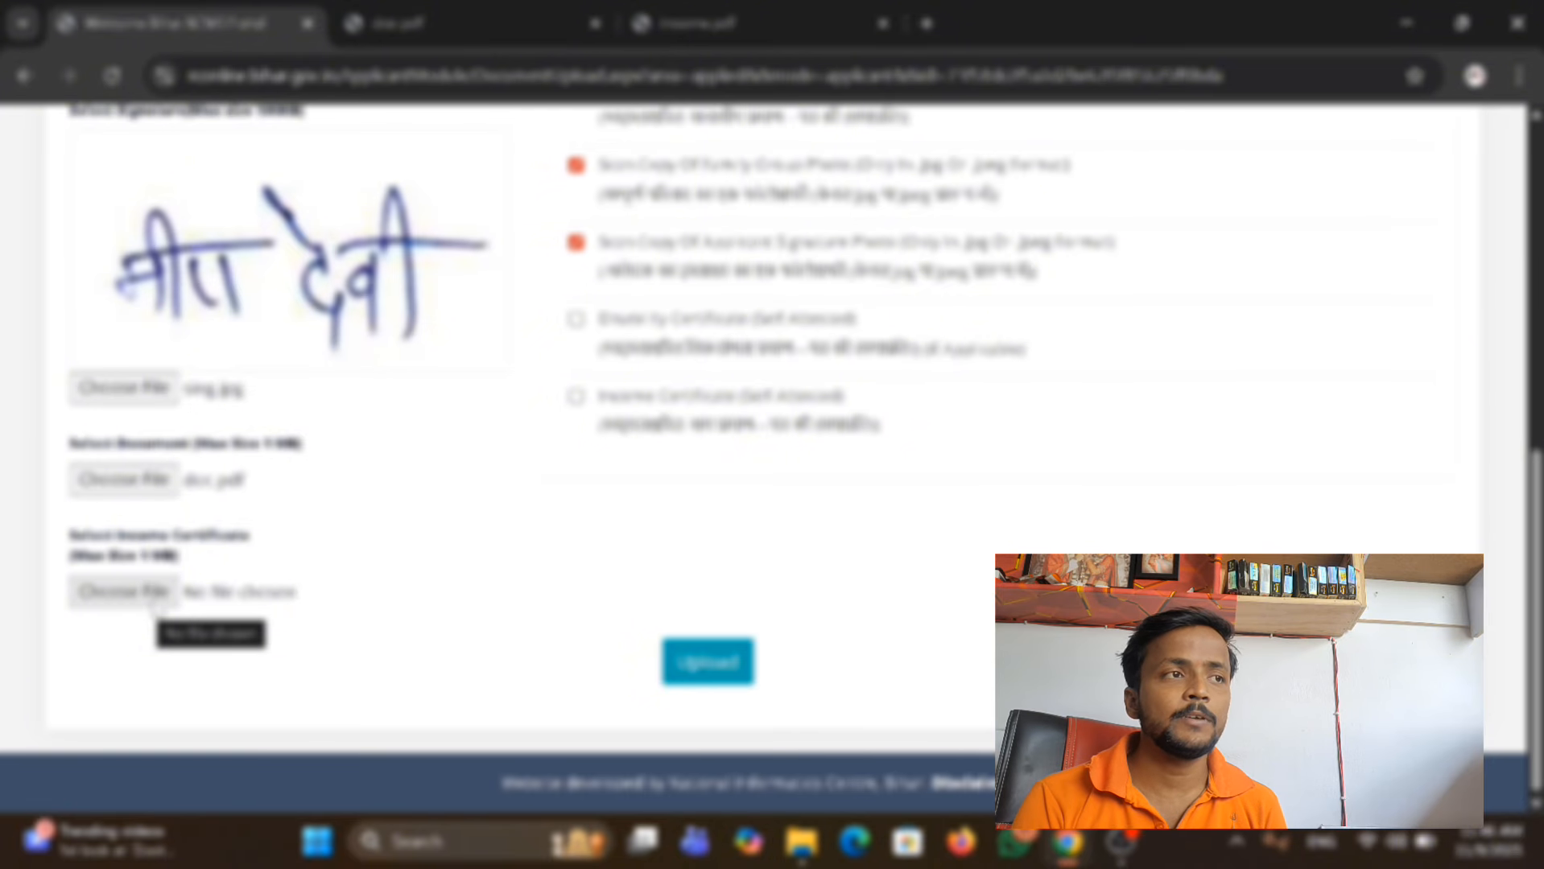
# Attach income.pdf from the same folder as the income certificate.
pyautogui.click(155, 604)
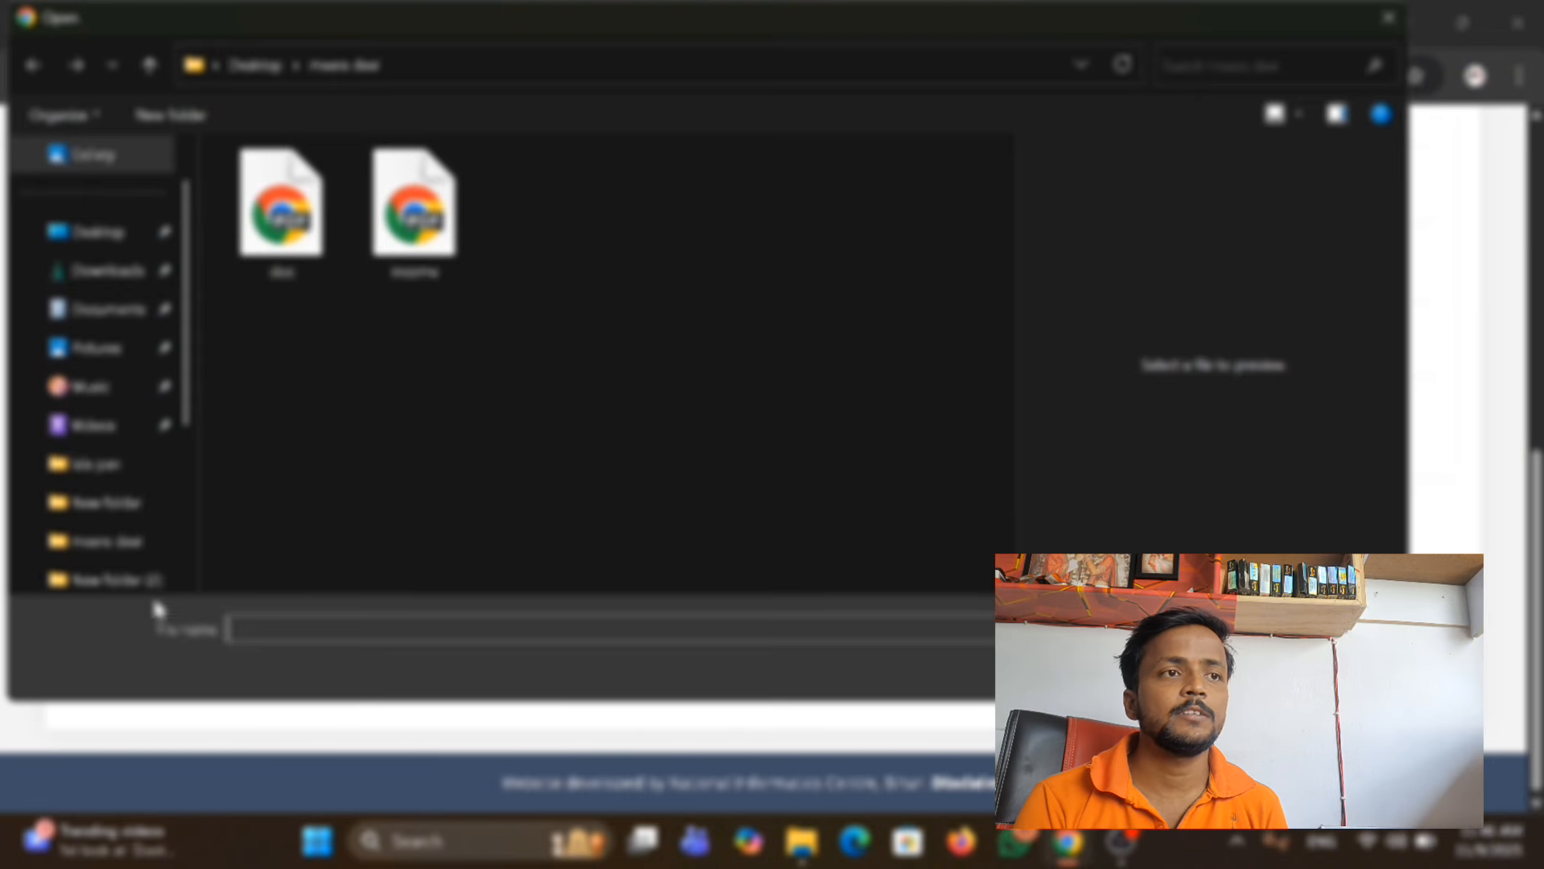
pyautogui.click(446, 211)
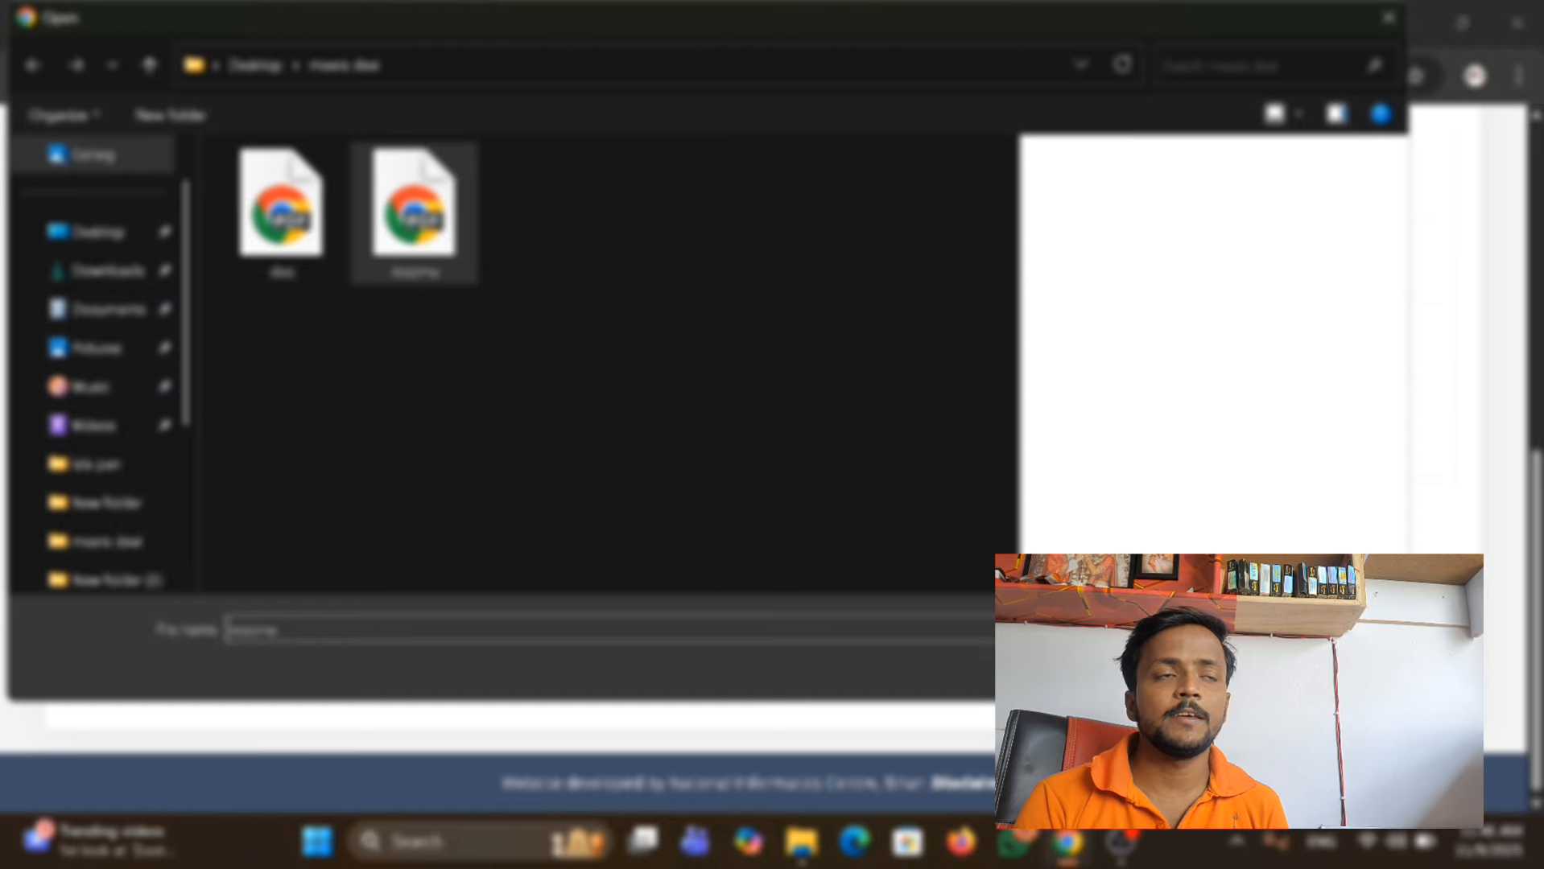
pyautogui.press('Return')
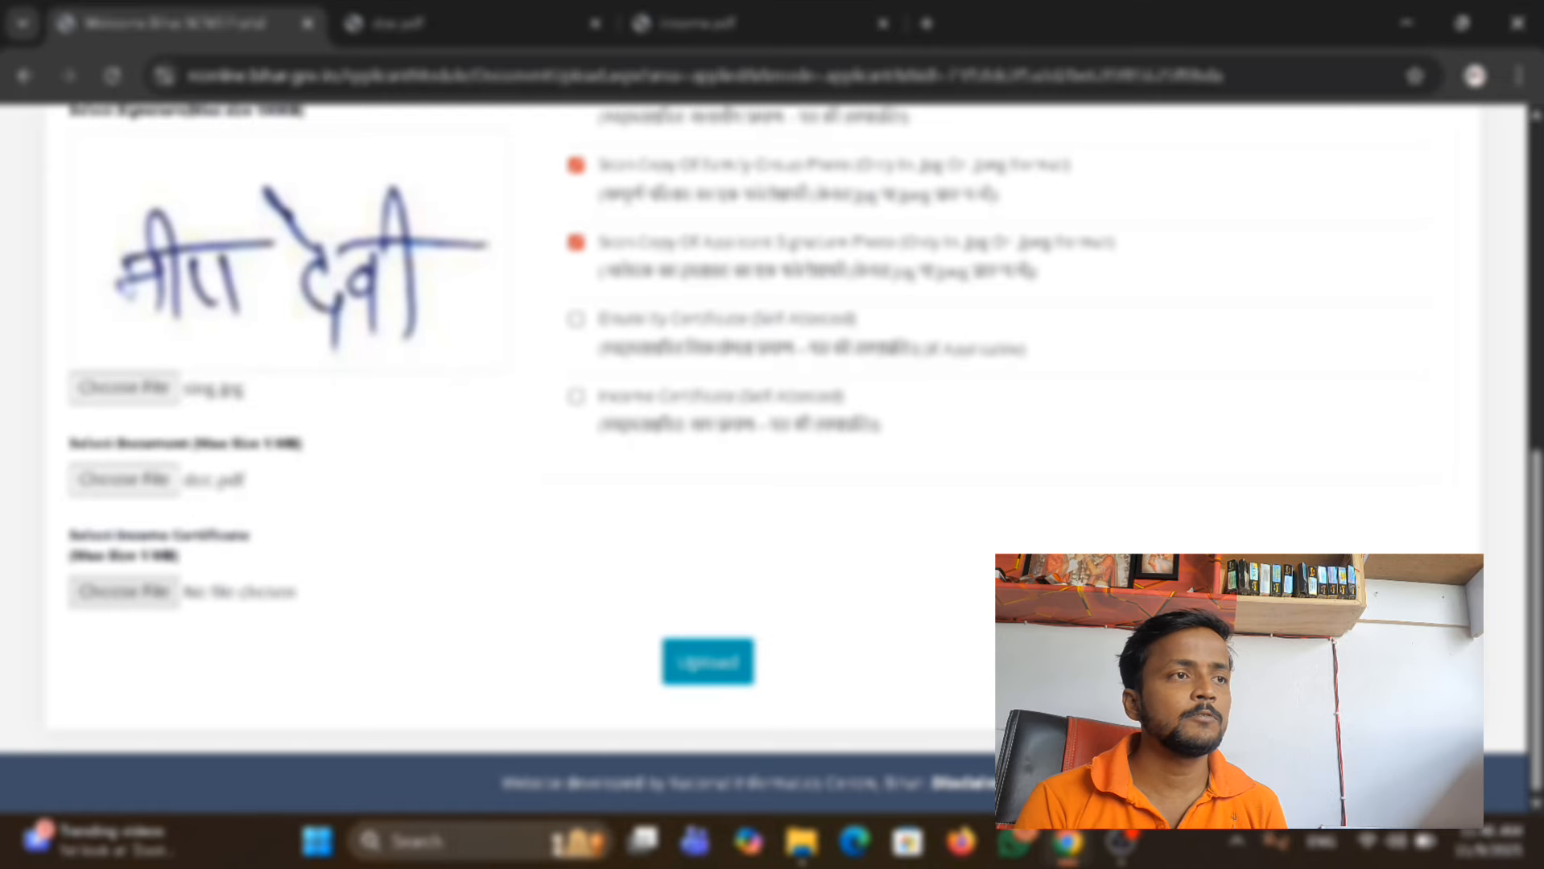
# Mark the Aadhaar card, first page of bank account, residential certificate and income certificate as documents being provided.
pyautogui.scroll(5, 875, 604)
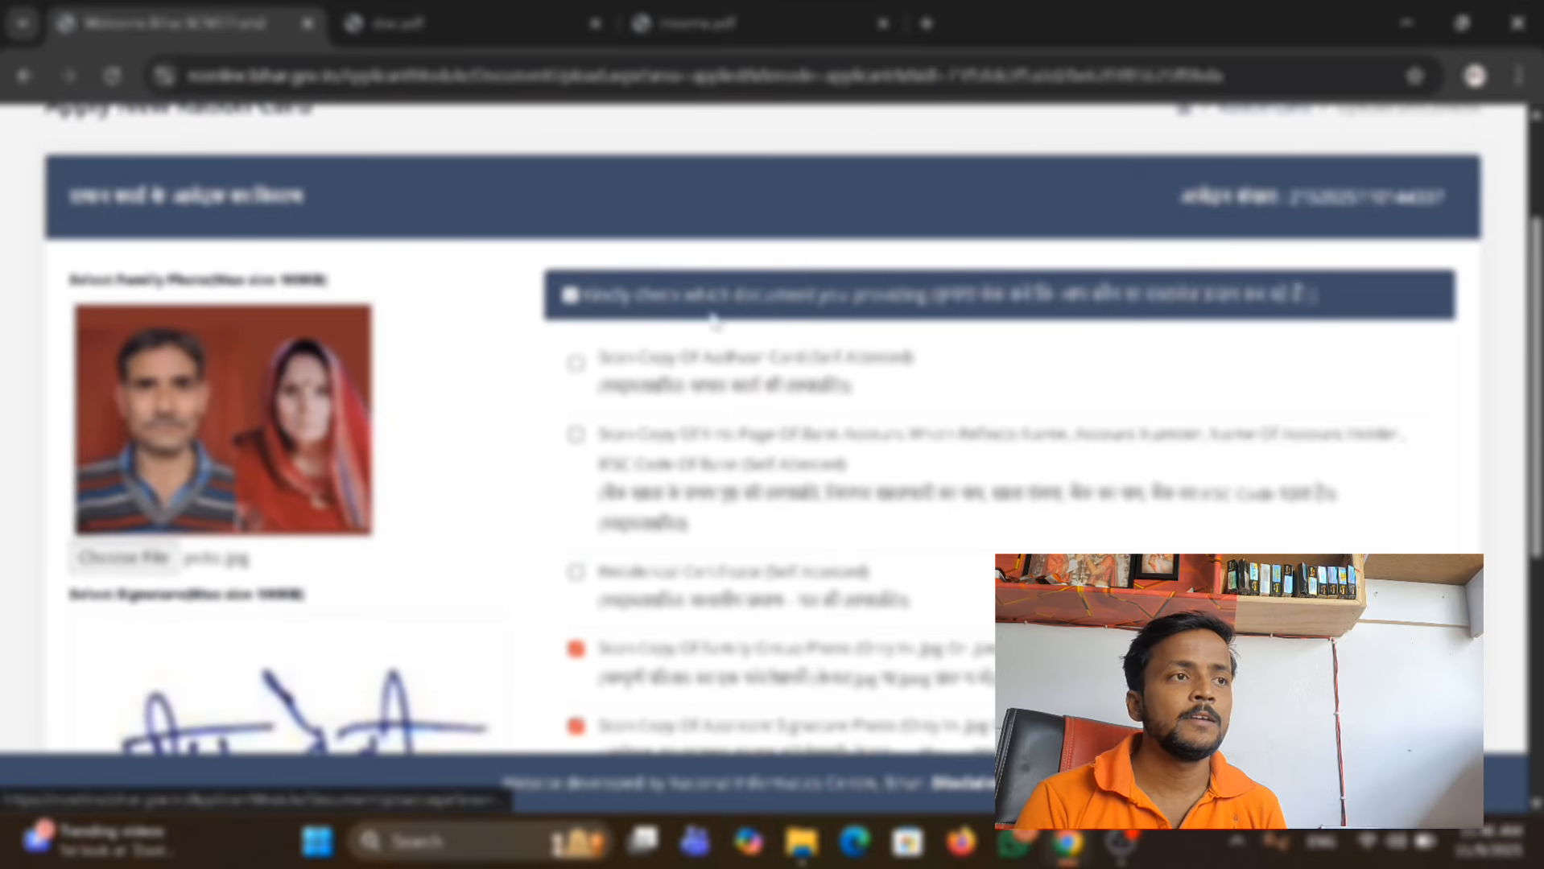
pyautogui.click(608, 394)
pyautogui.scroll(-2, 607, 394)
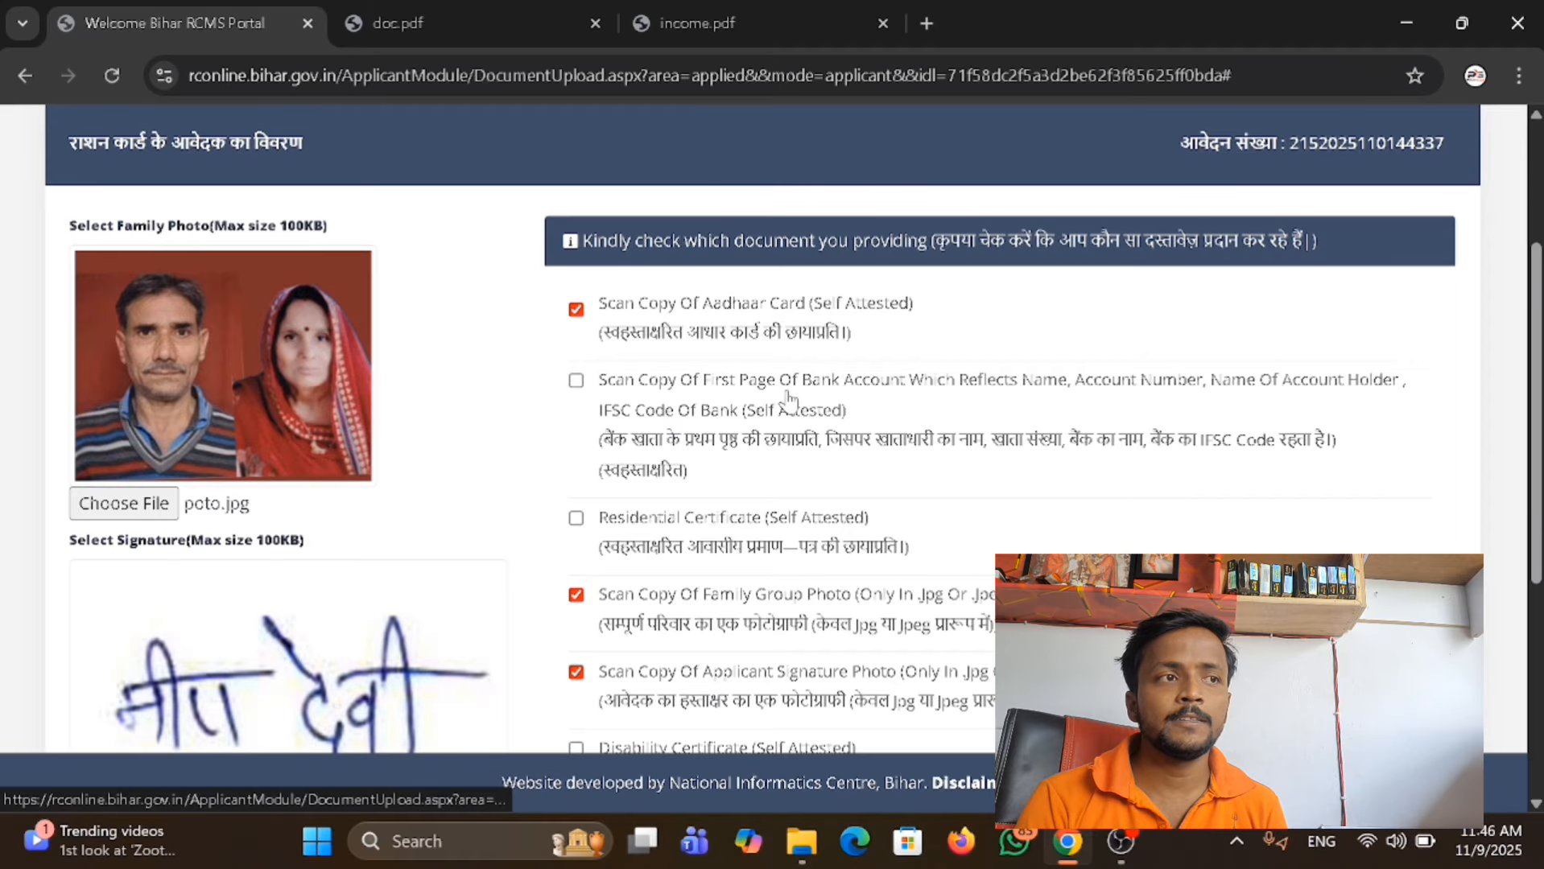
pyautogui.click(576, 383)
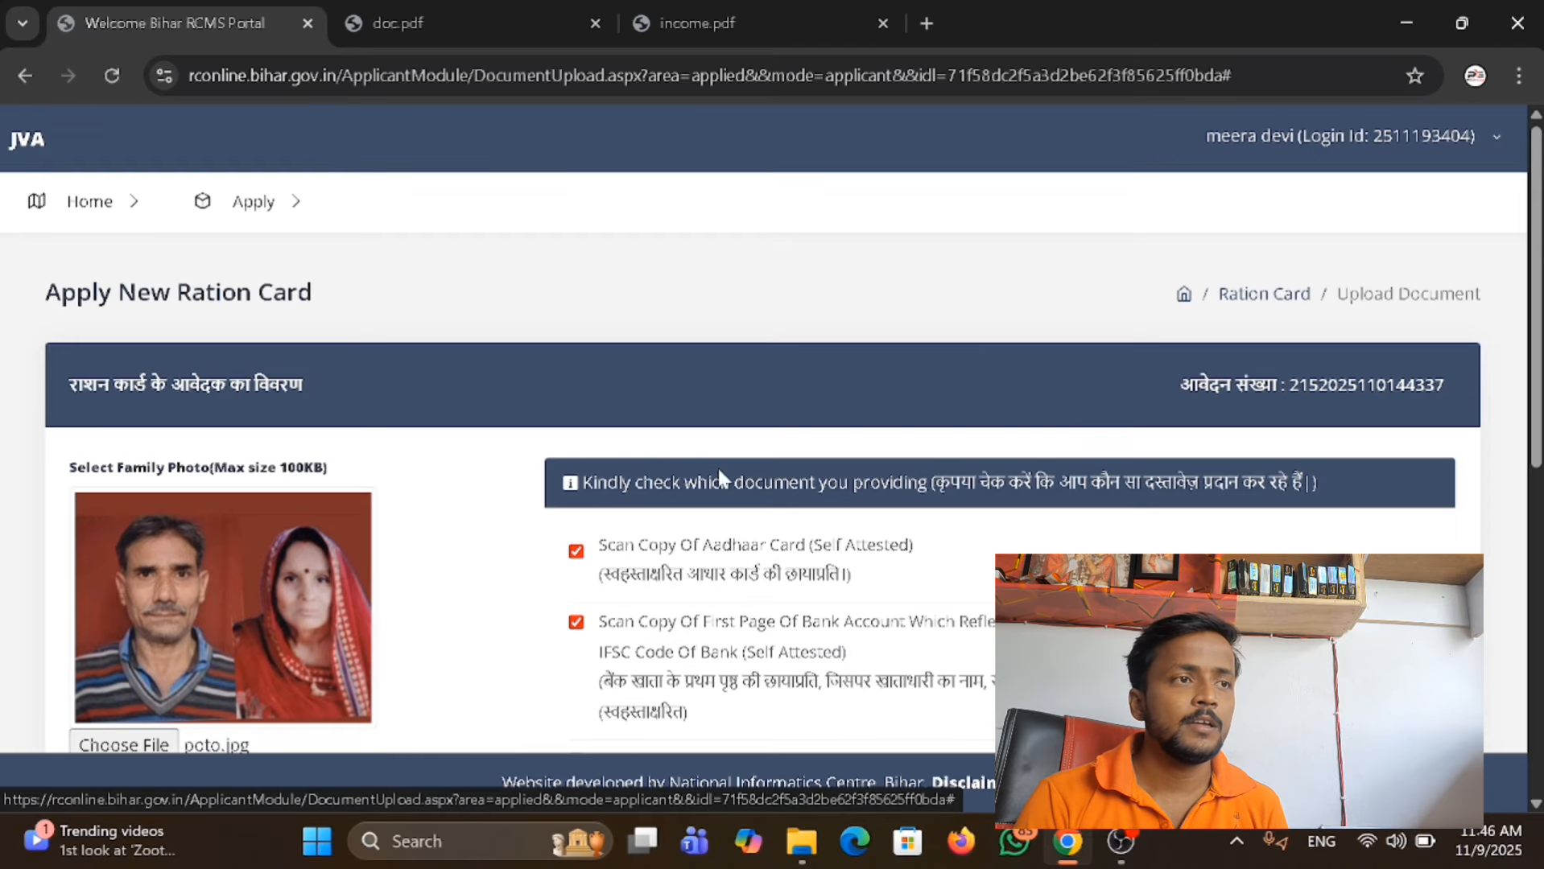
pyautogui.scroll(-2, 718, 465)
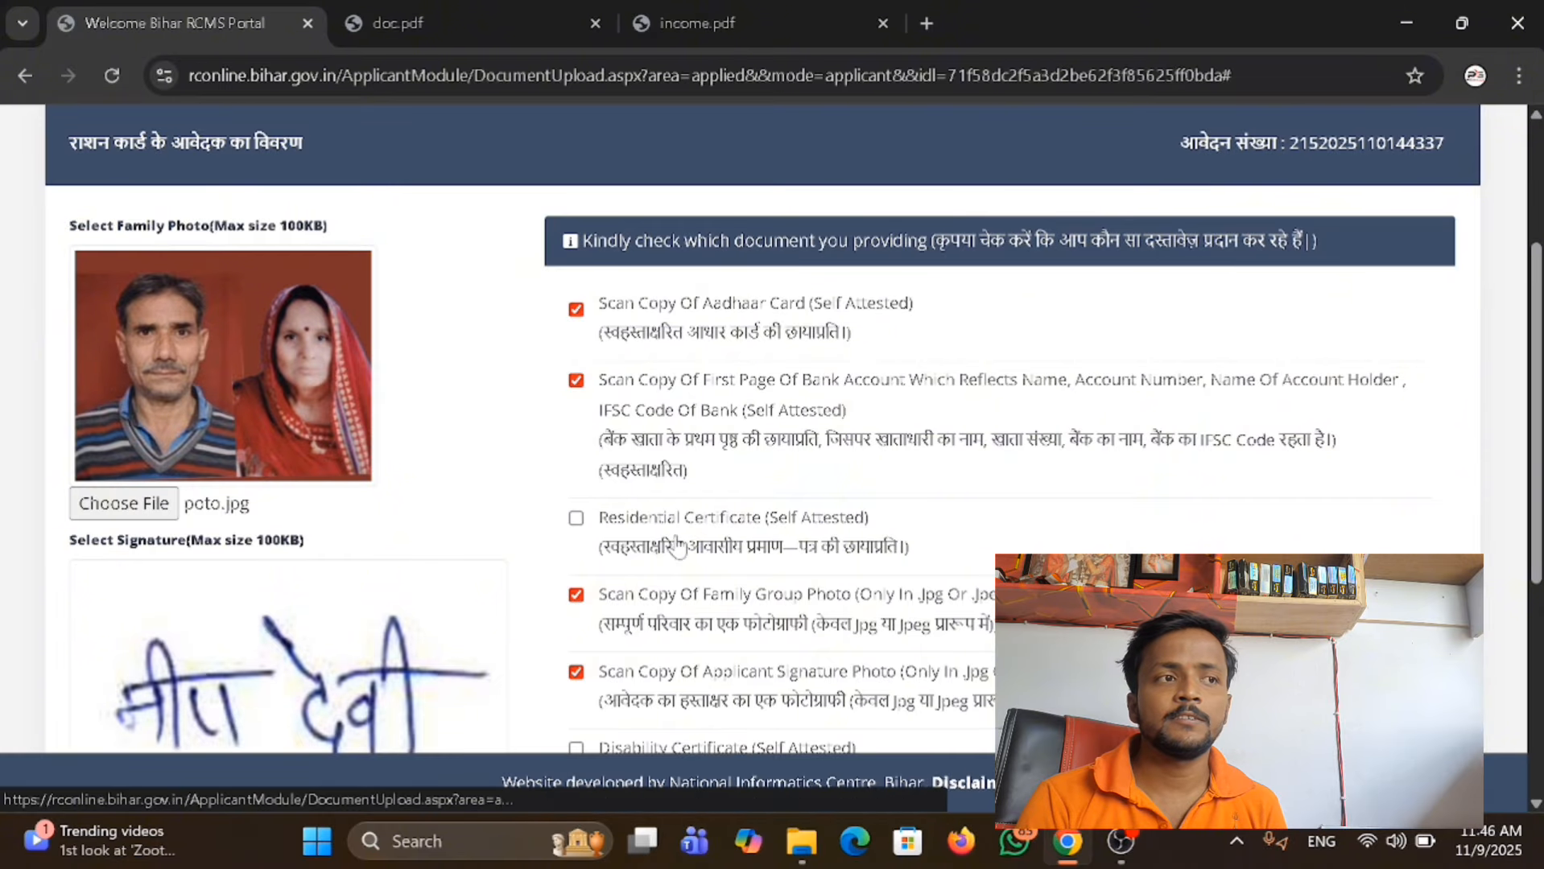
pyautogui.click(576, 518)
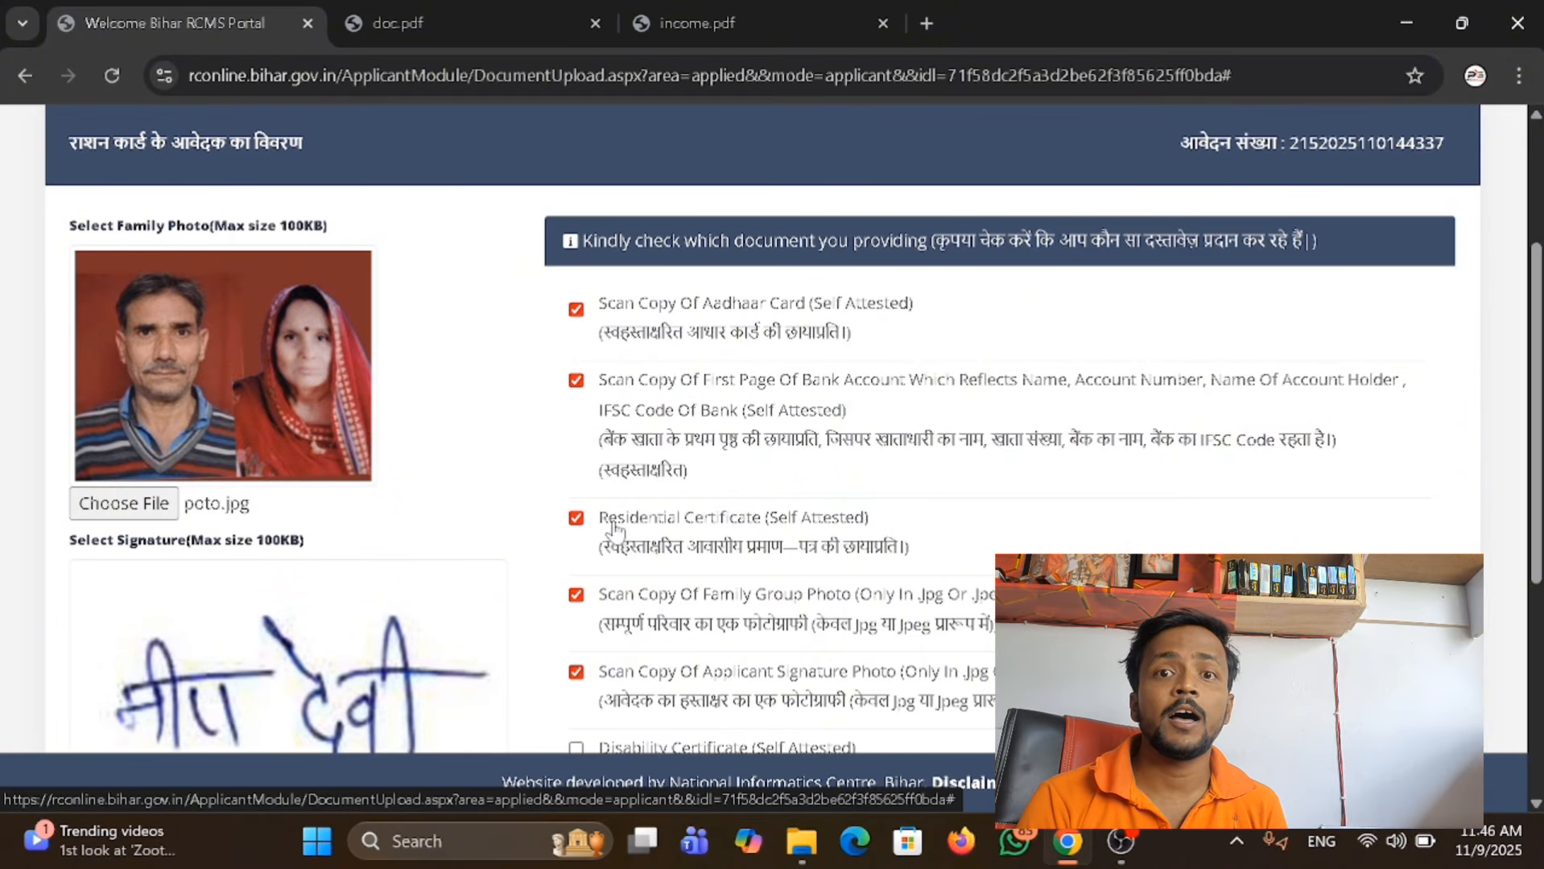
pyautogui.scroll(-2, 615, 425)
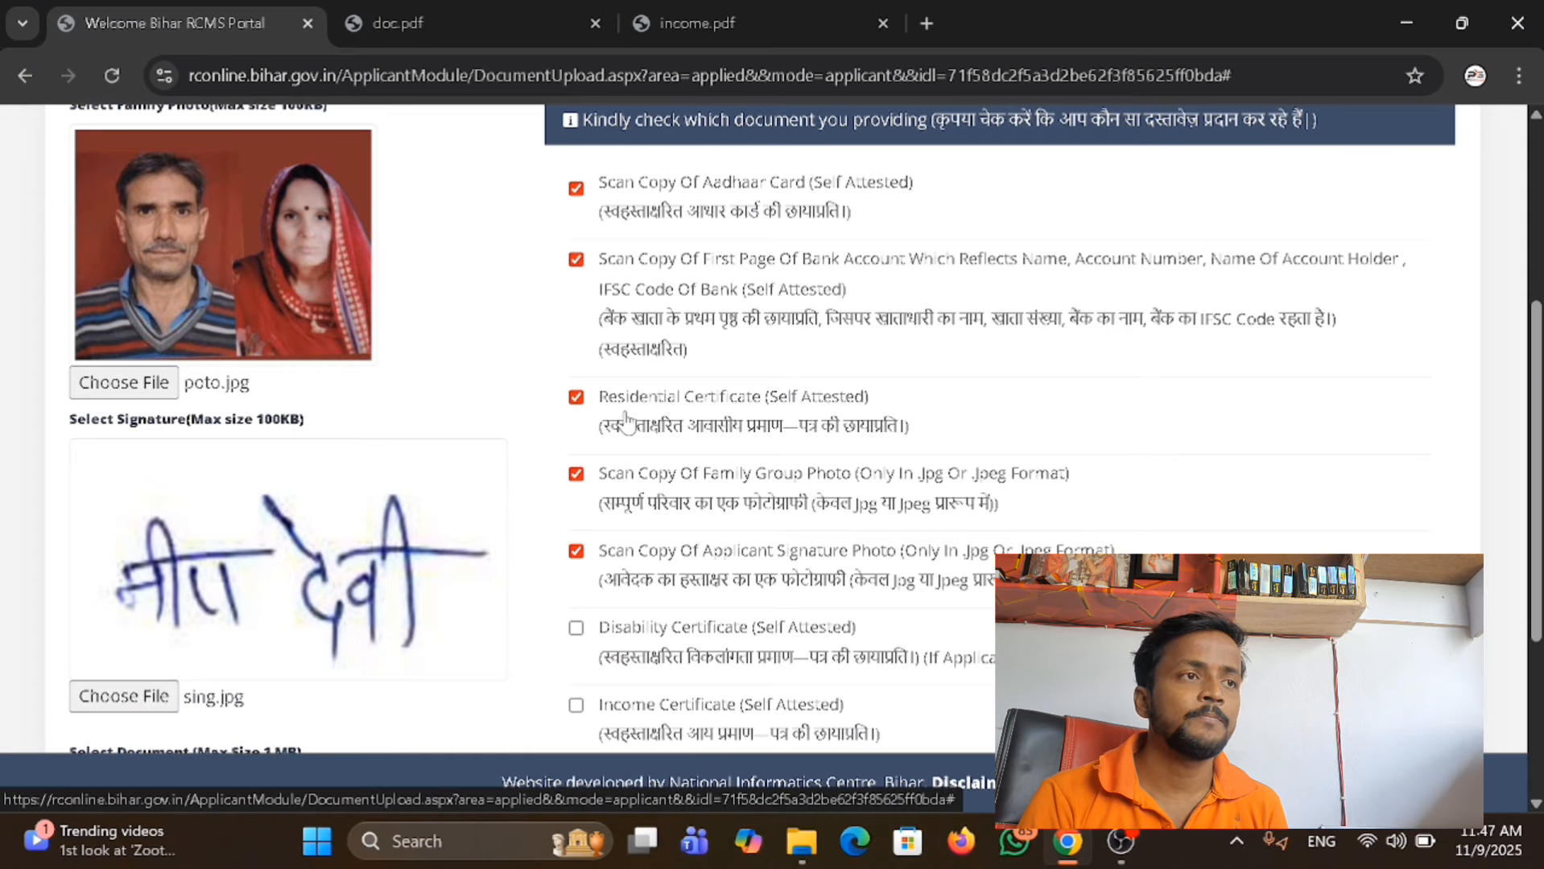
pyautogui.scroll(-2, 660, 410)
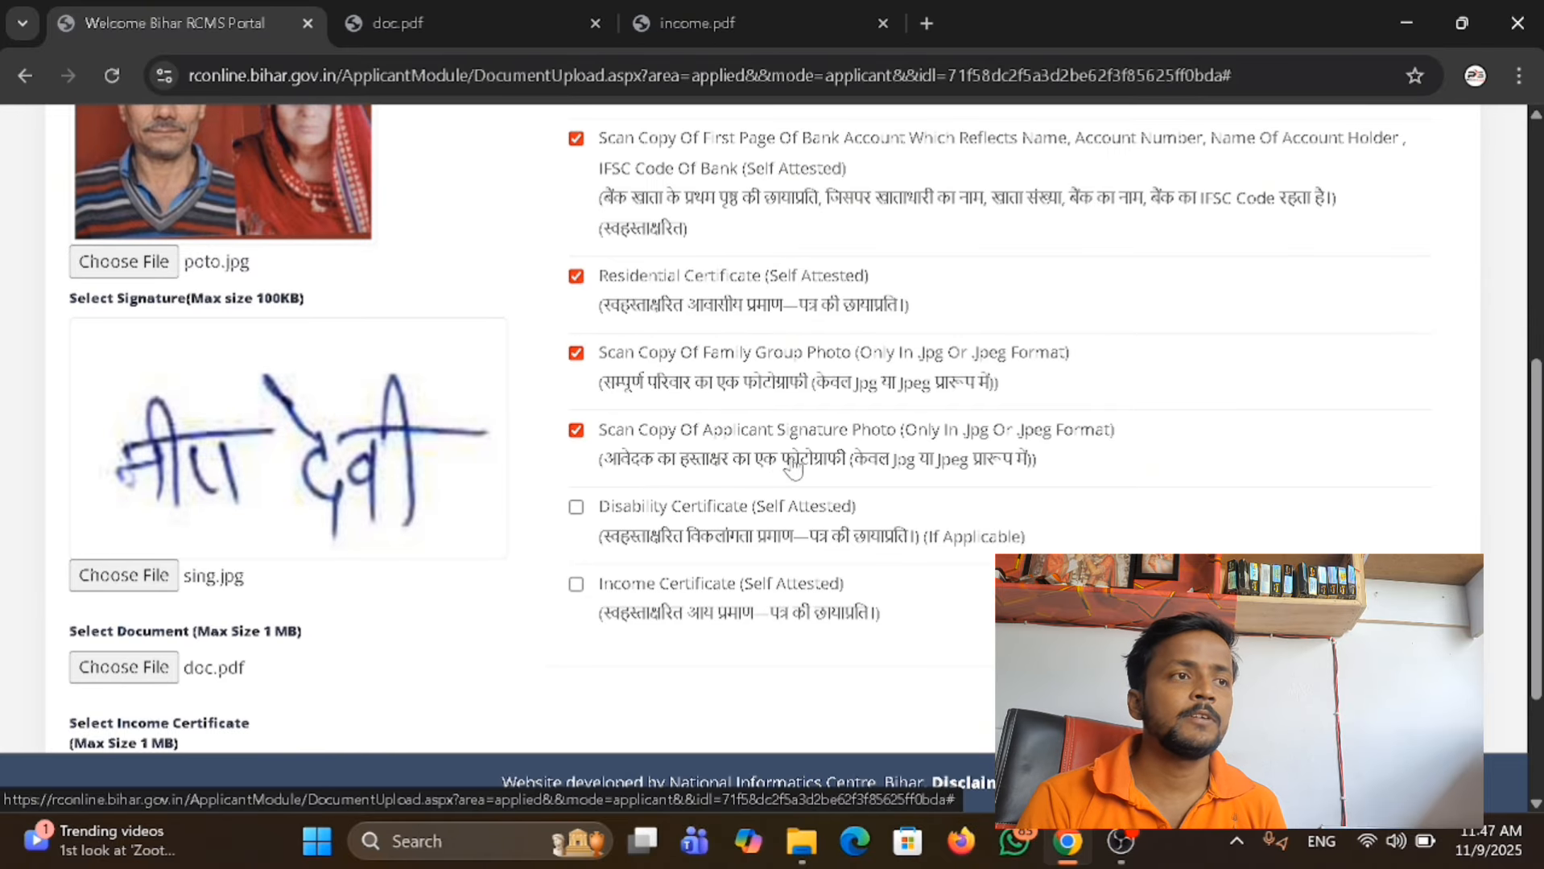
pyautogui.scroll(-2, 998, 480)
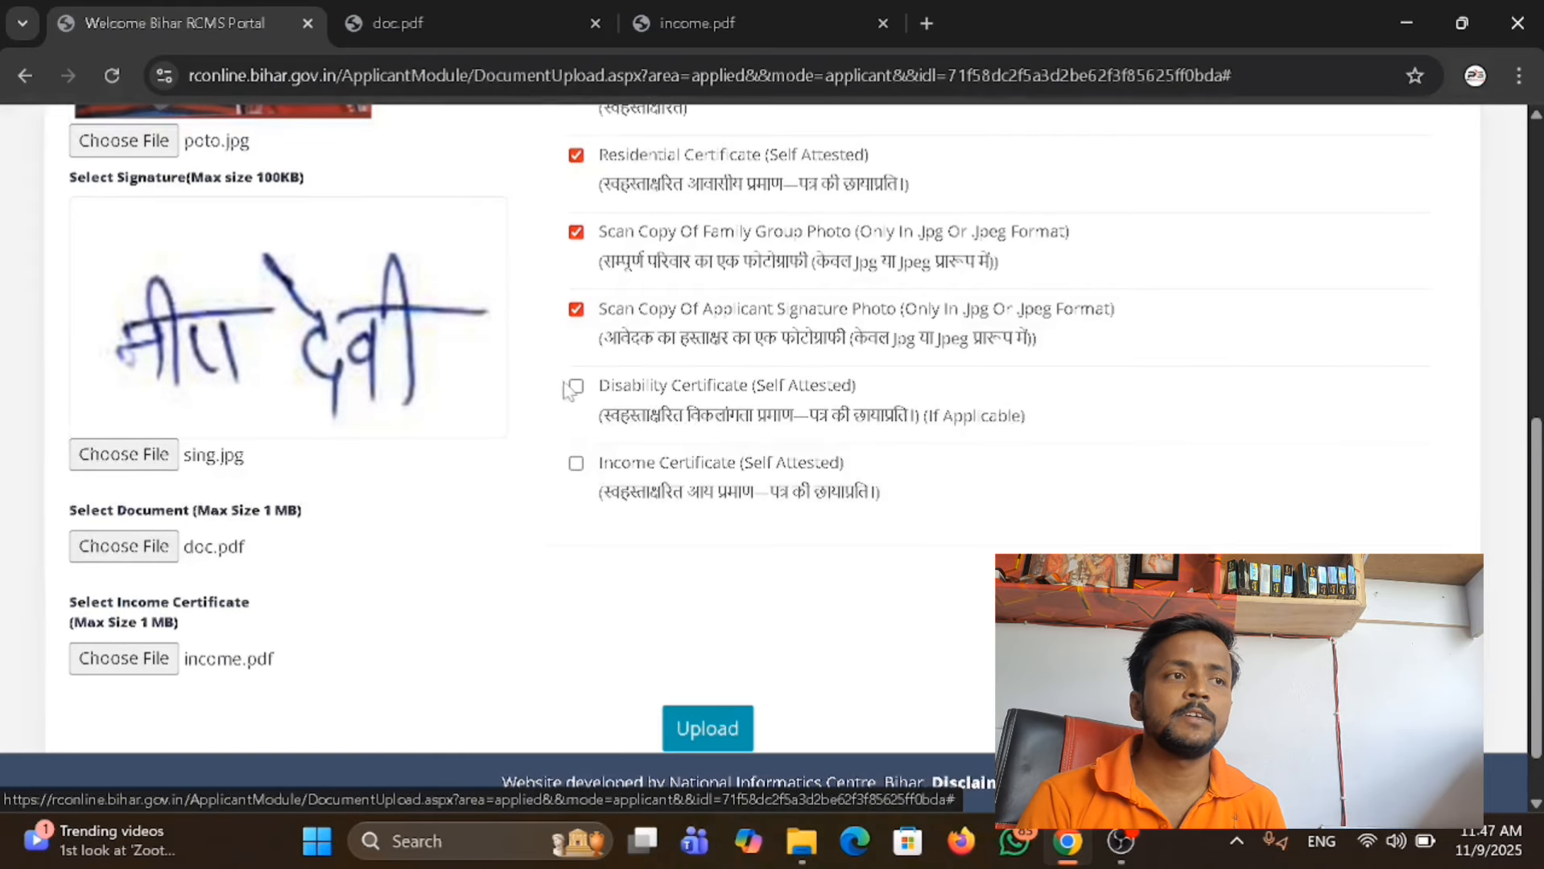
pyautogui.click(577, 464)
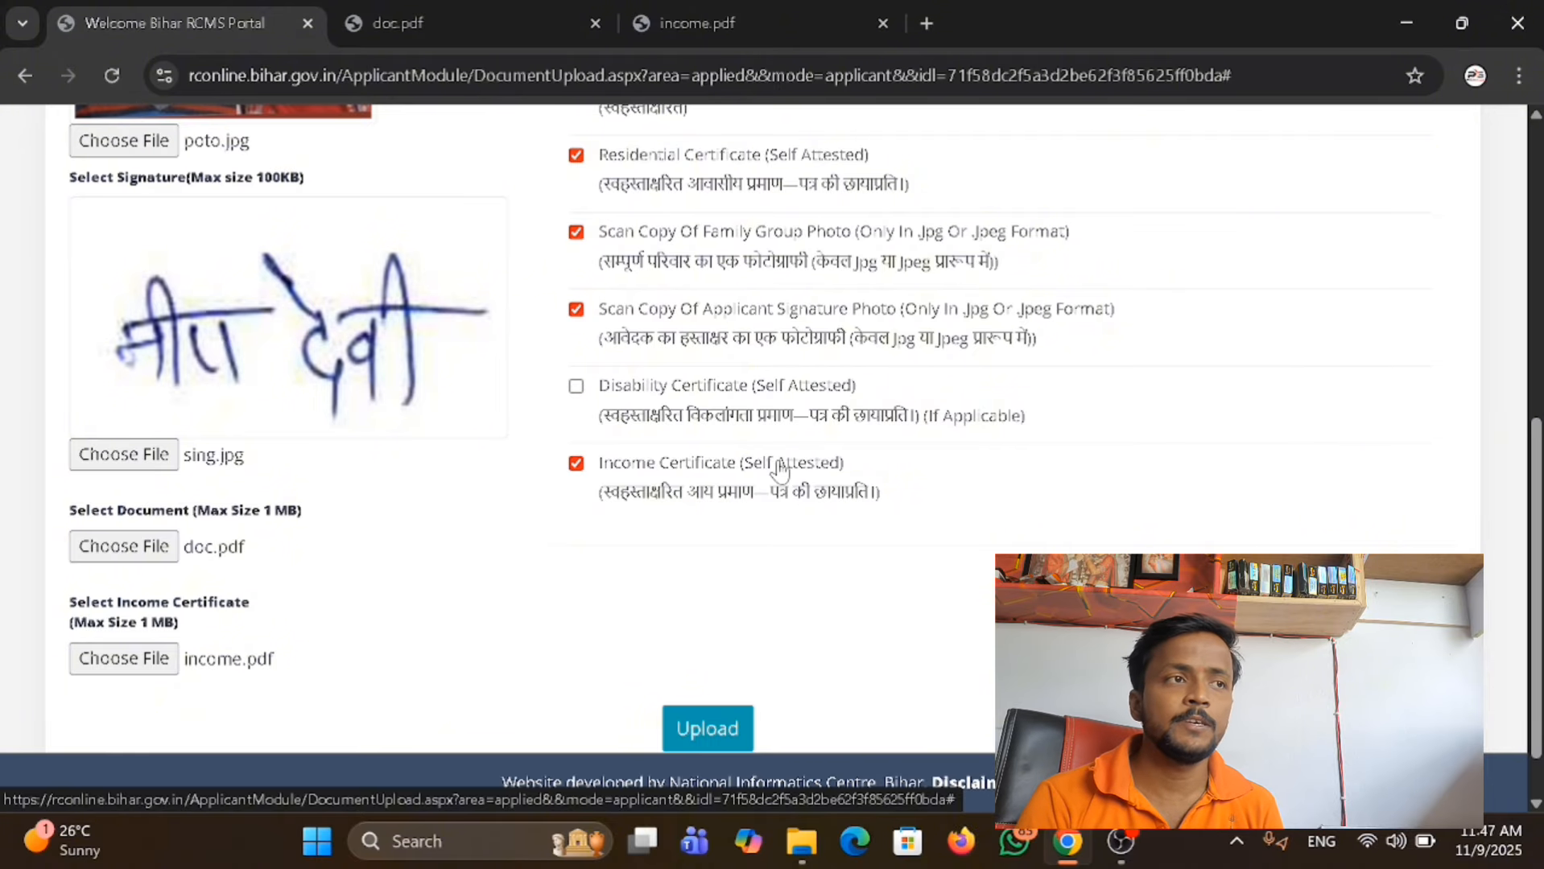
# Check the document checklist and attached files, then upload them to the application.
pyautogui.scroll(5, 591, 495)
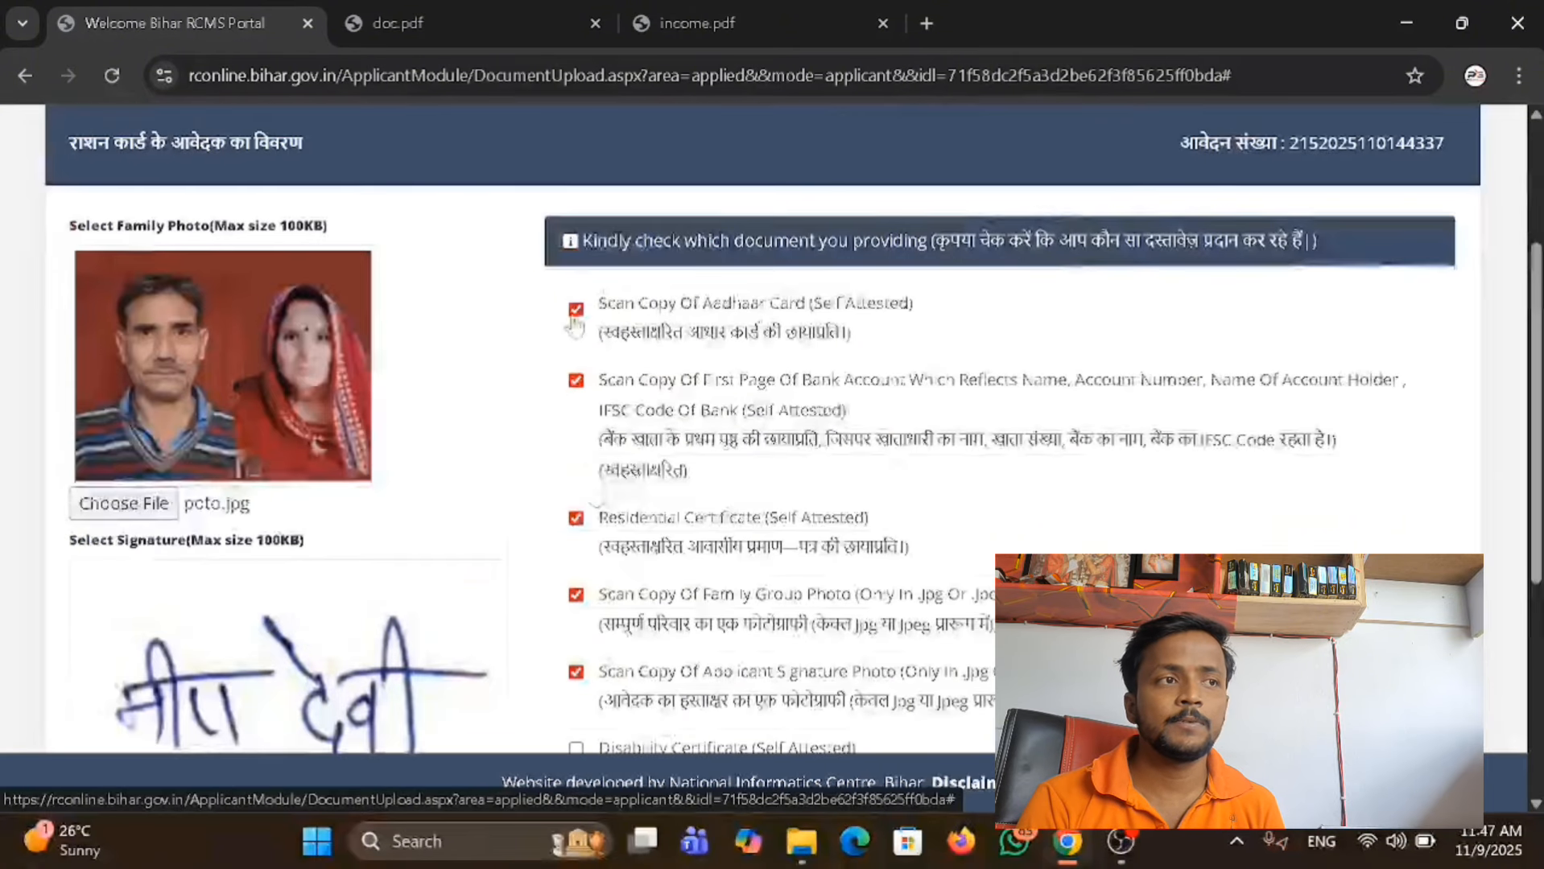
pyautogui.scroll(-5, 626, 547)
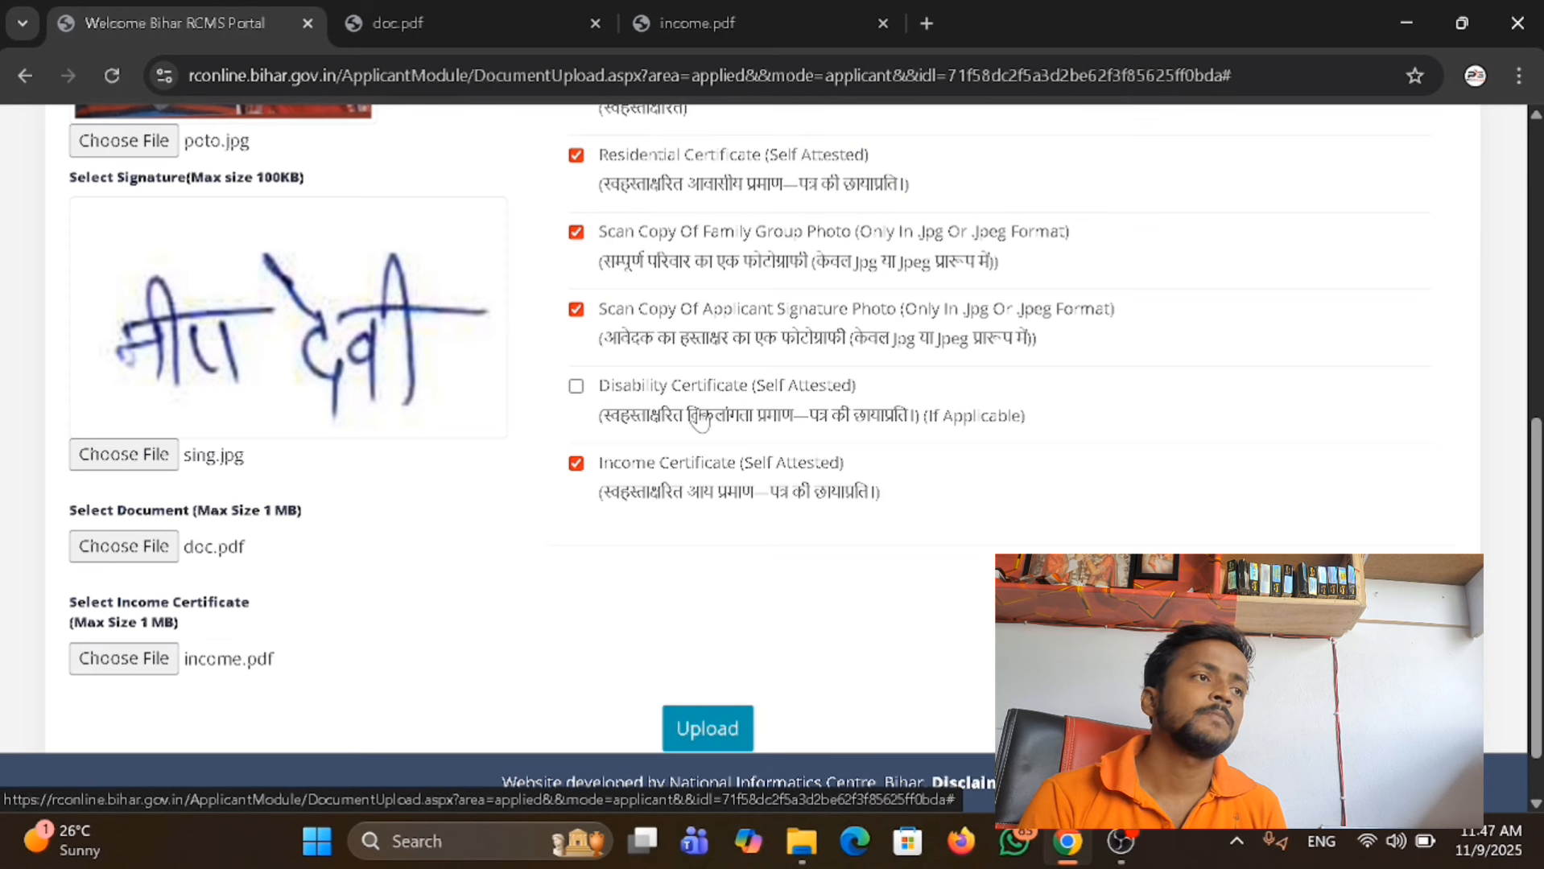
pyautogui.scroll(3, 855, 493)
pyautogui.scroll(-4, 853, 491)
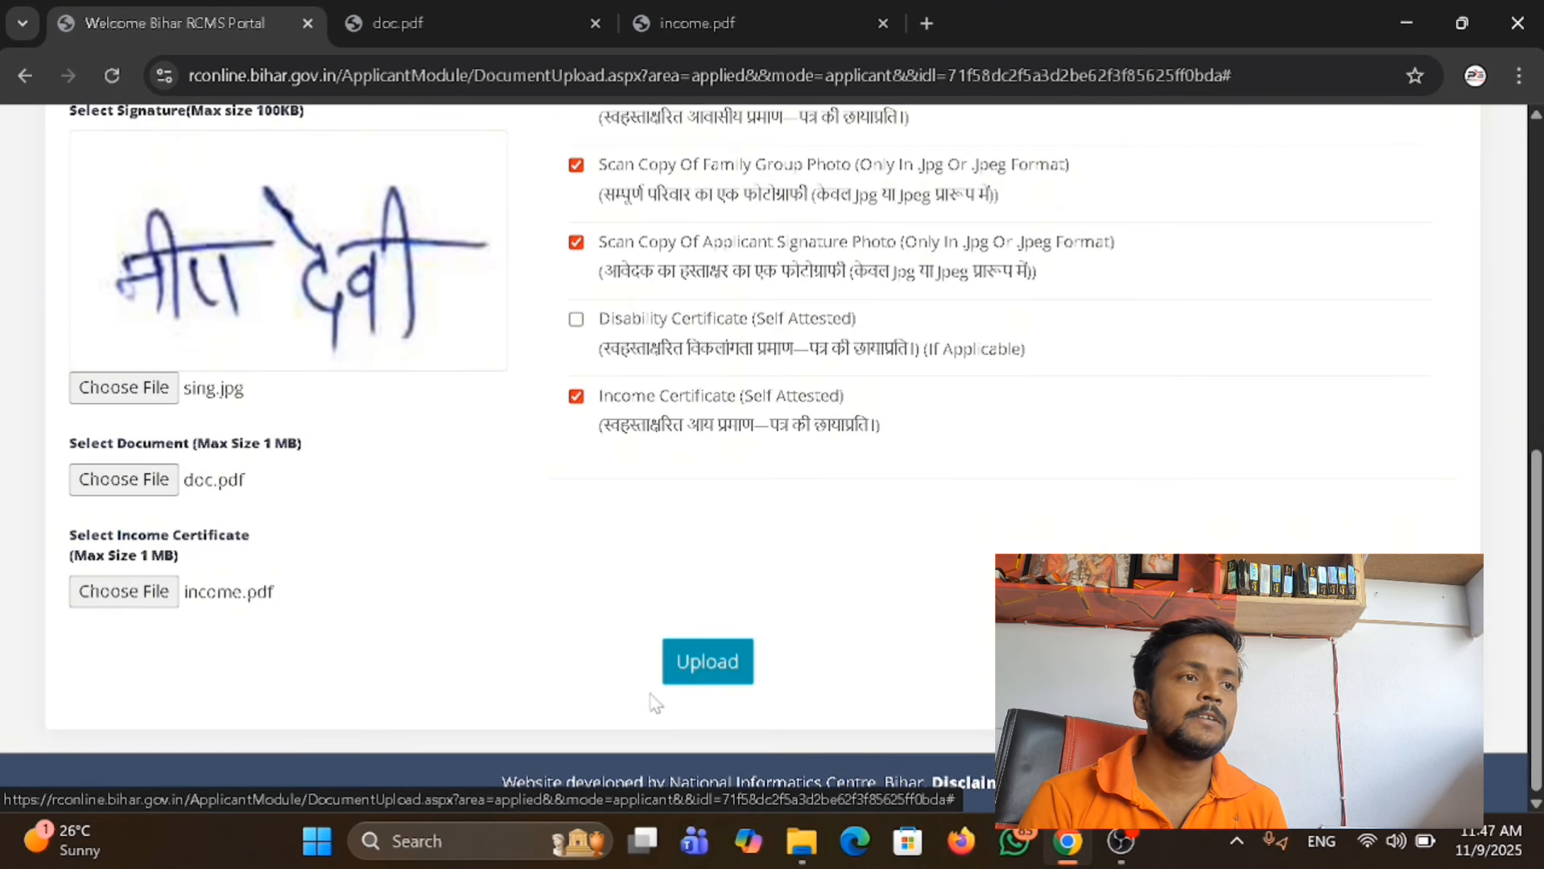
pyautogui.click(706, 660)
# Look at the Final Submit option for editing applications, then proceed from the document upload page to final submission.
pyautogui.scroll(1, 892, 429)
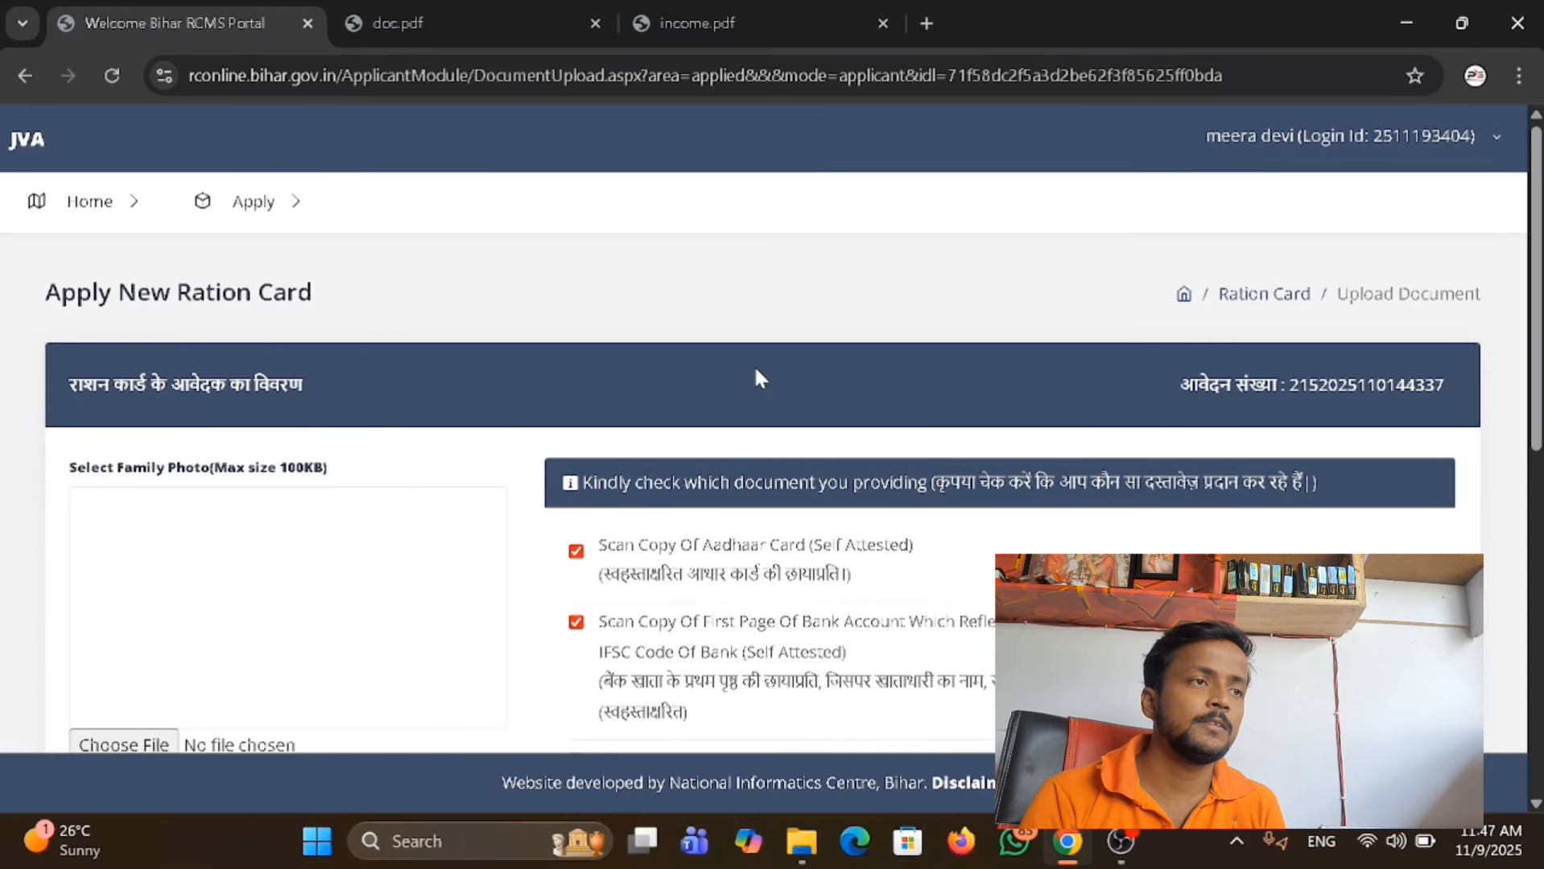
pyautogui.scroll(-10, 757, 372)
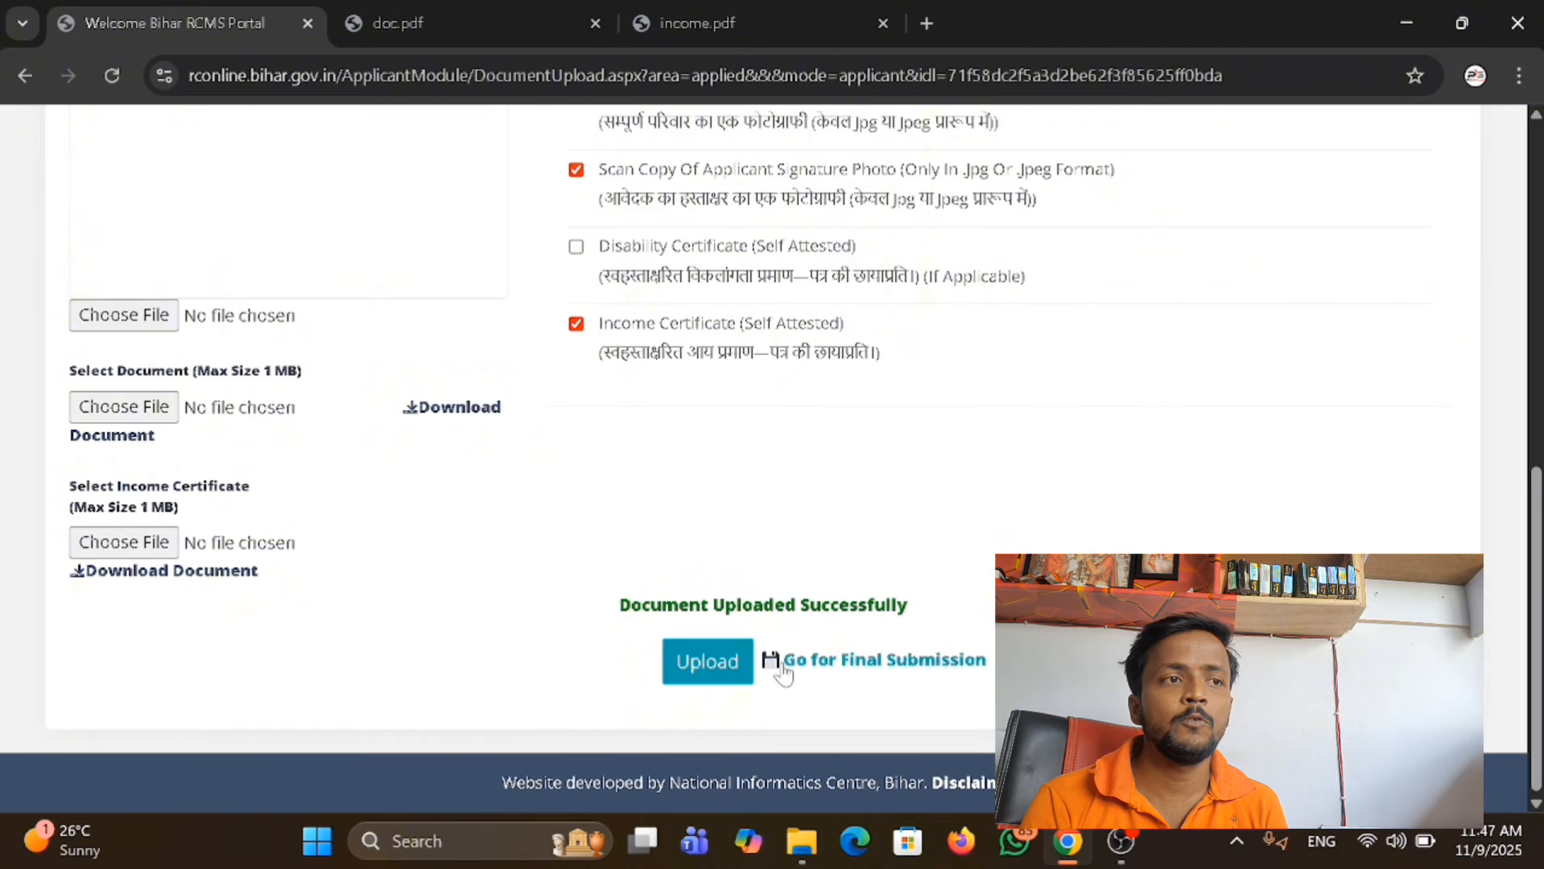
pyautogui.click(860, 675)
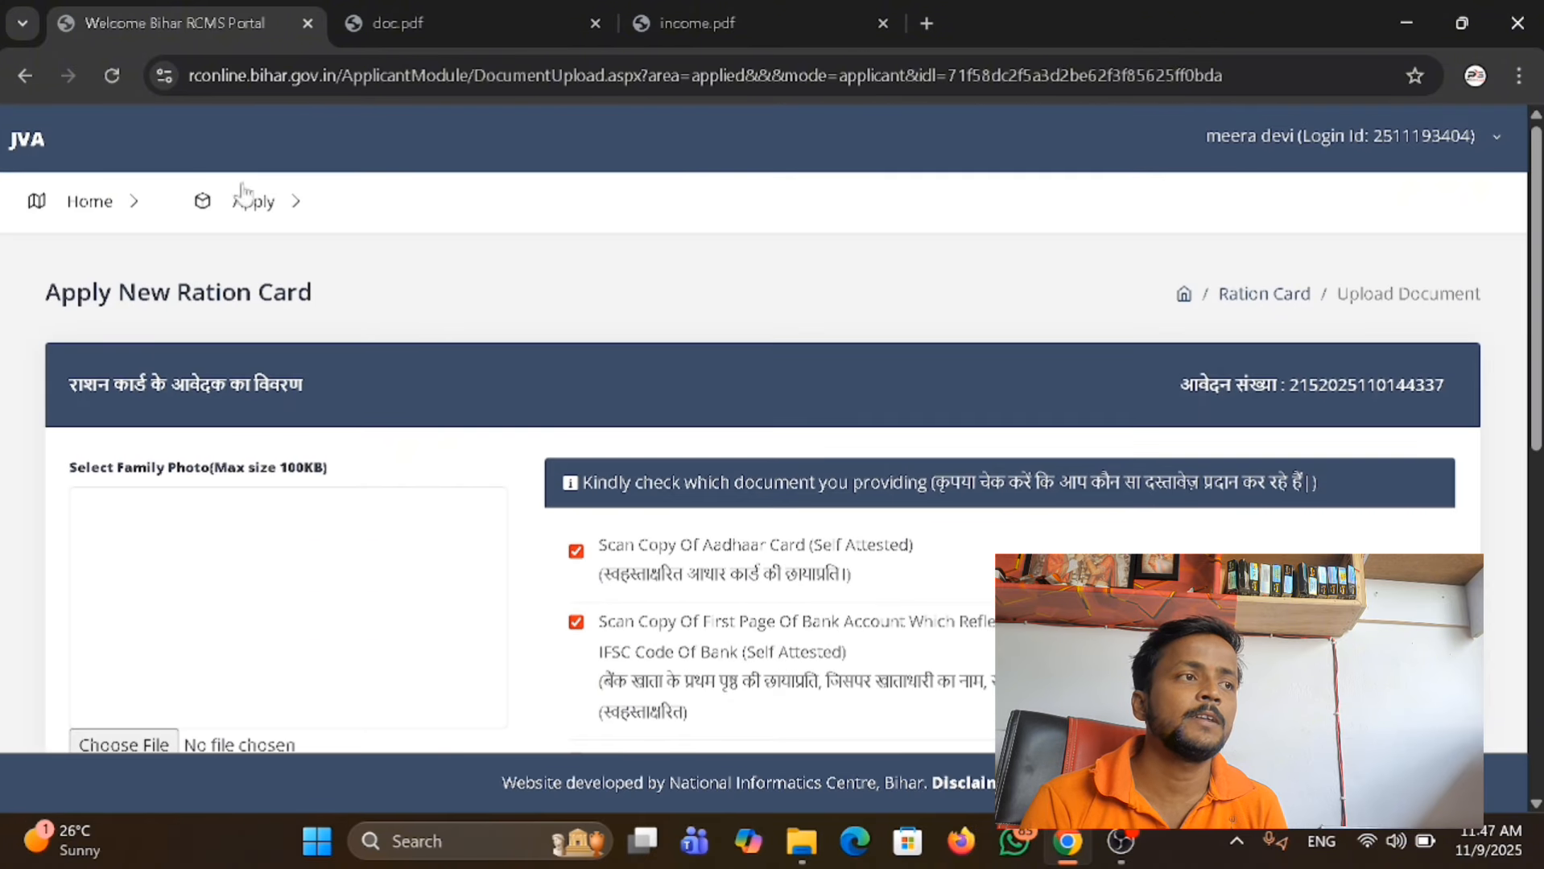
pyautogui.click(252, 208)
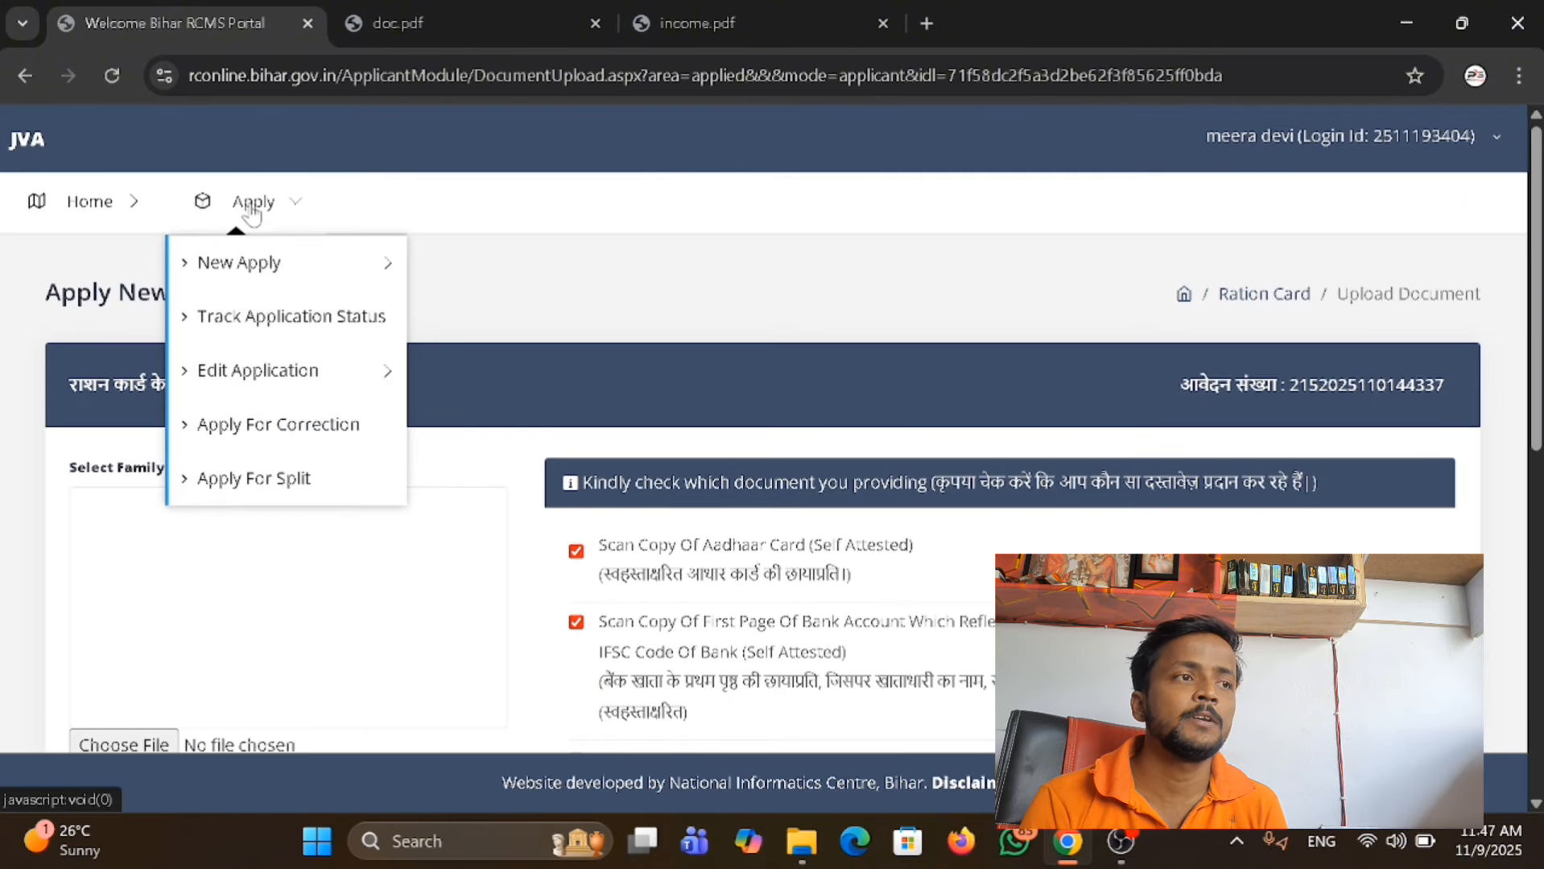
pyautogui.click(258, 370)
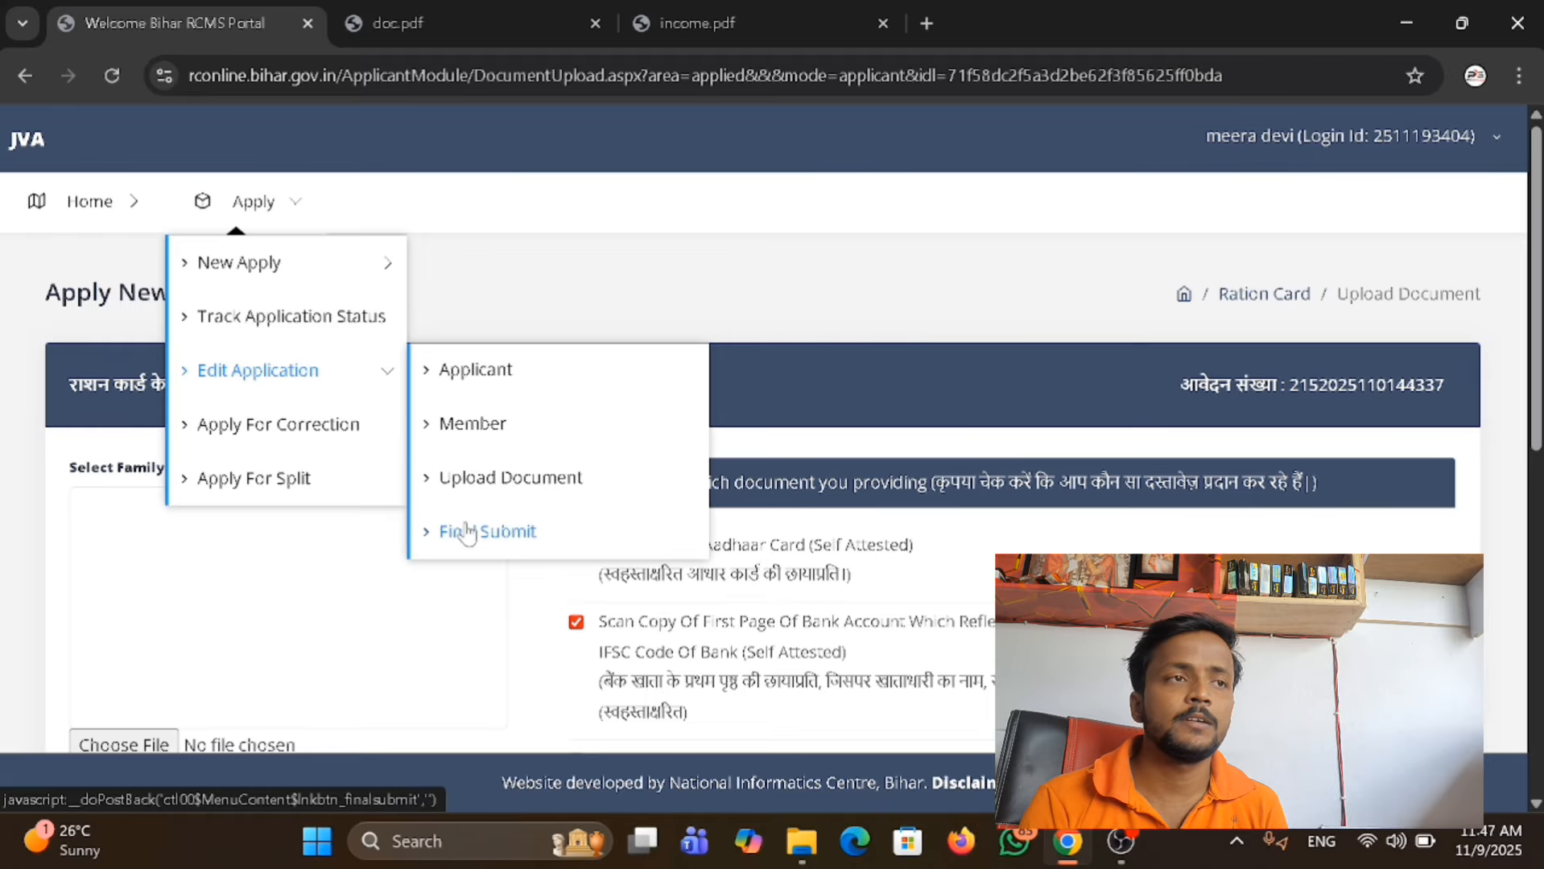
pyautogui.scroll(-10, 749, 407)
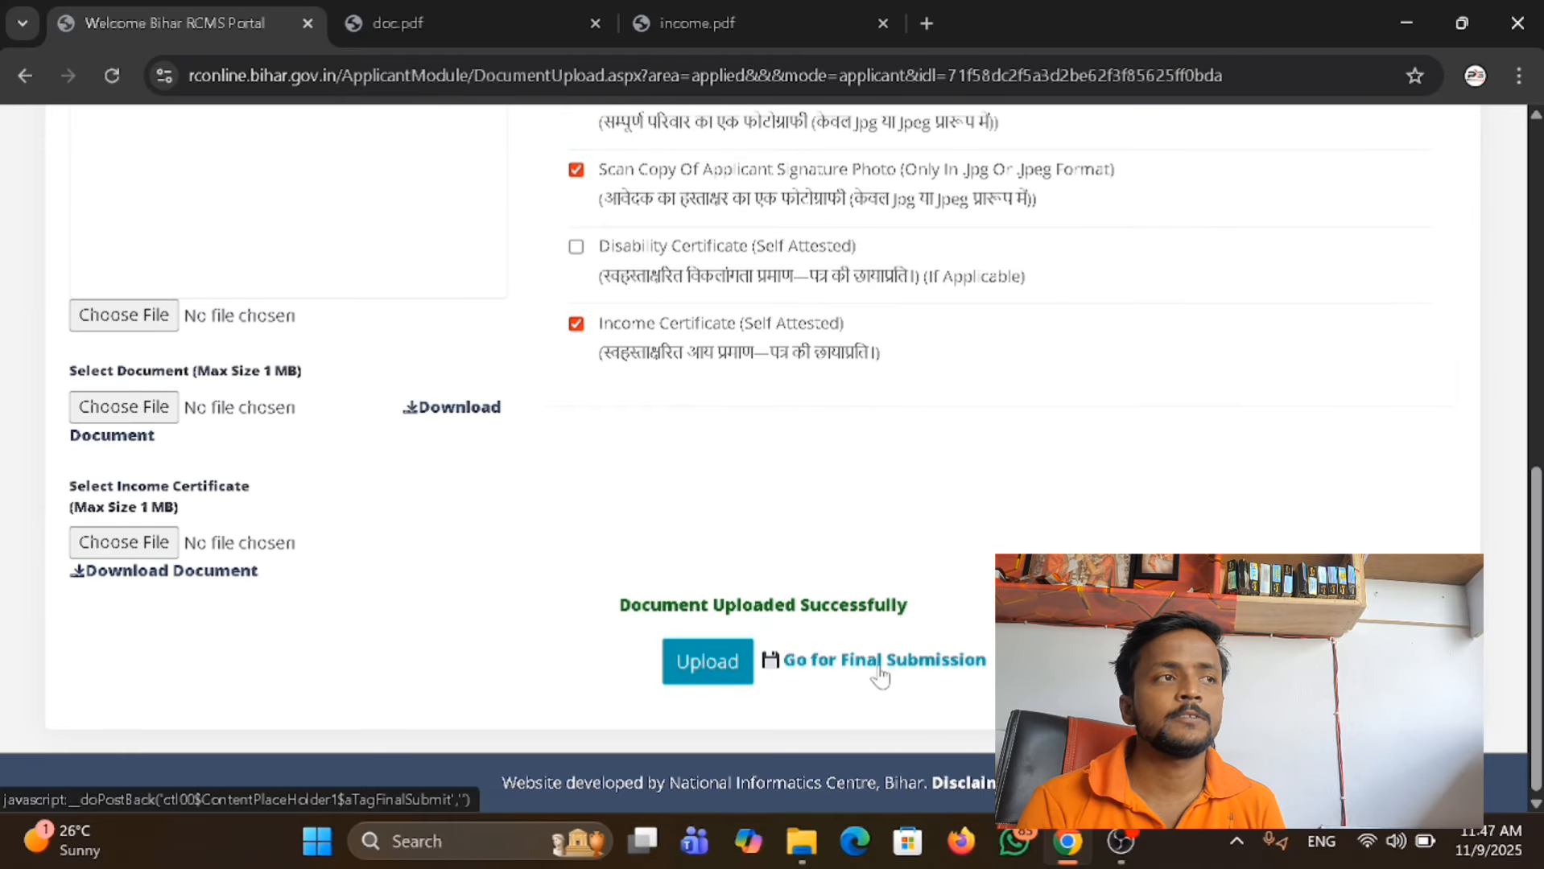
pyautogui.click(914, 669)
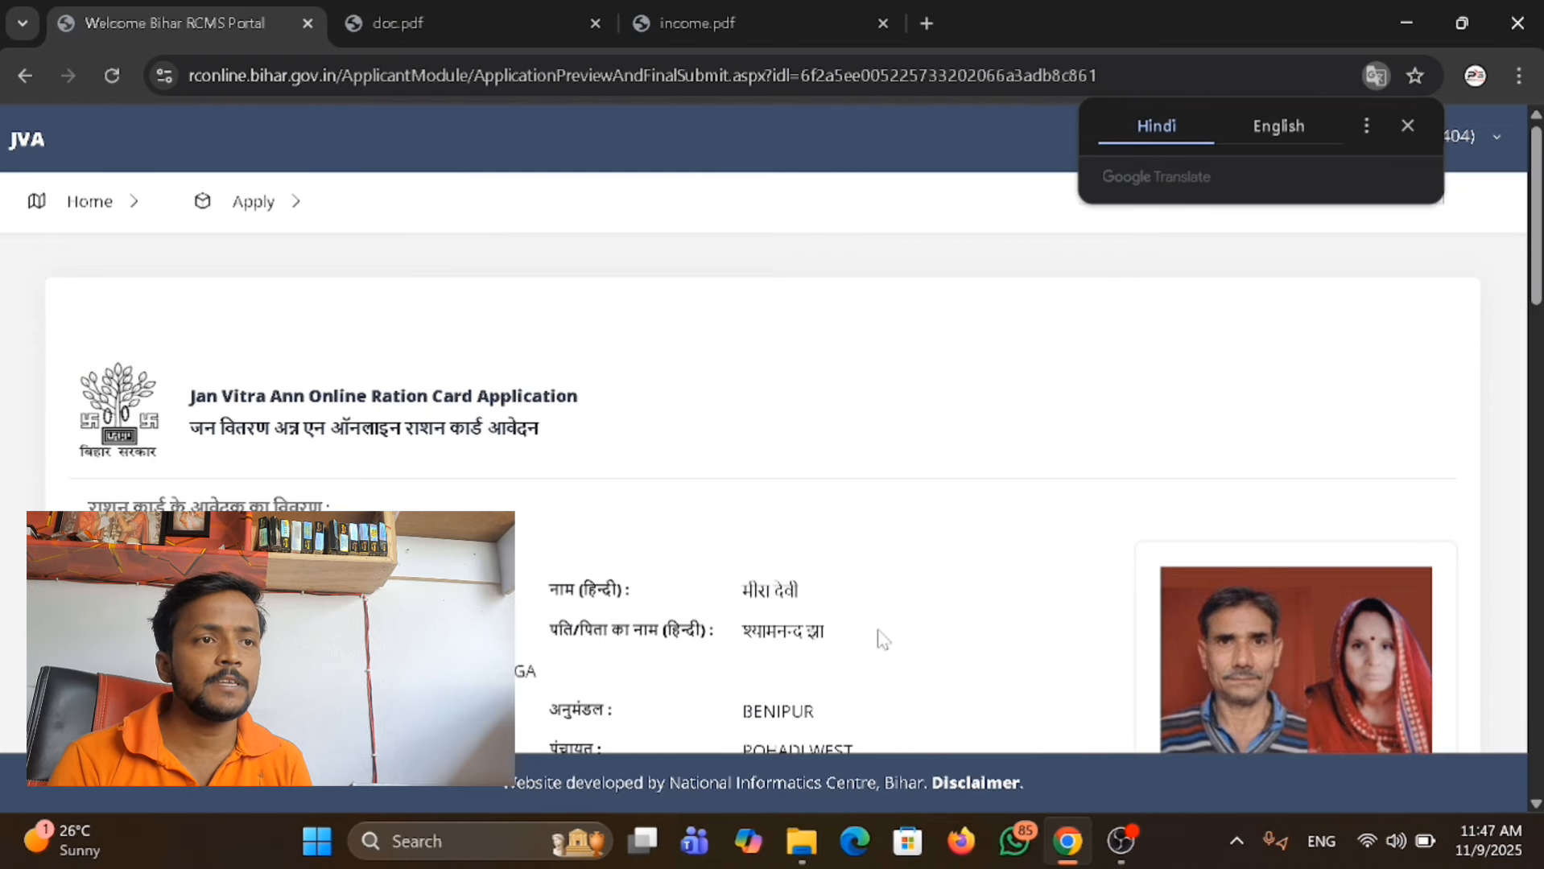
# Review the applicant's personal, income and bank details and the family member table in the application preview.
pyautogui.scroll(-3, 882, 641)
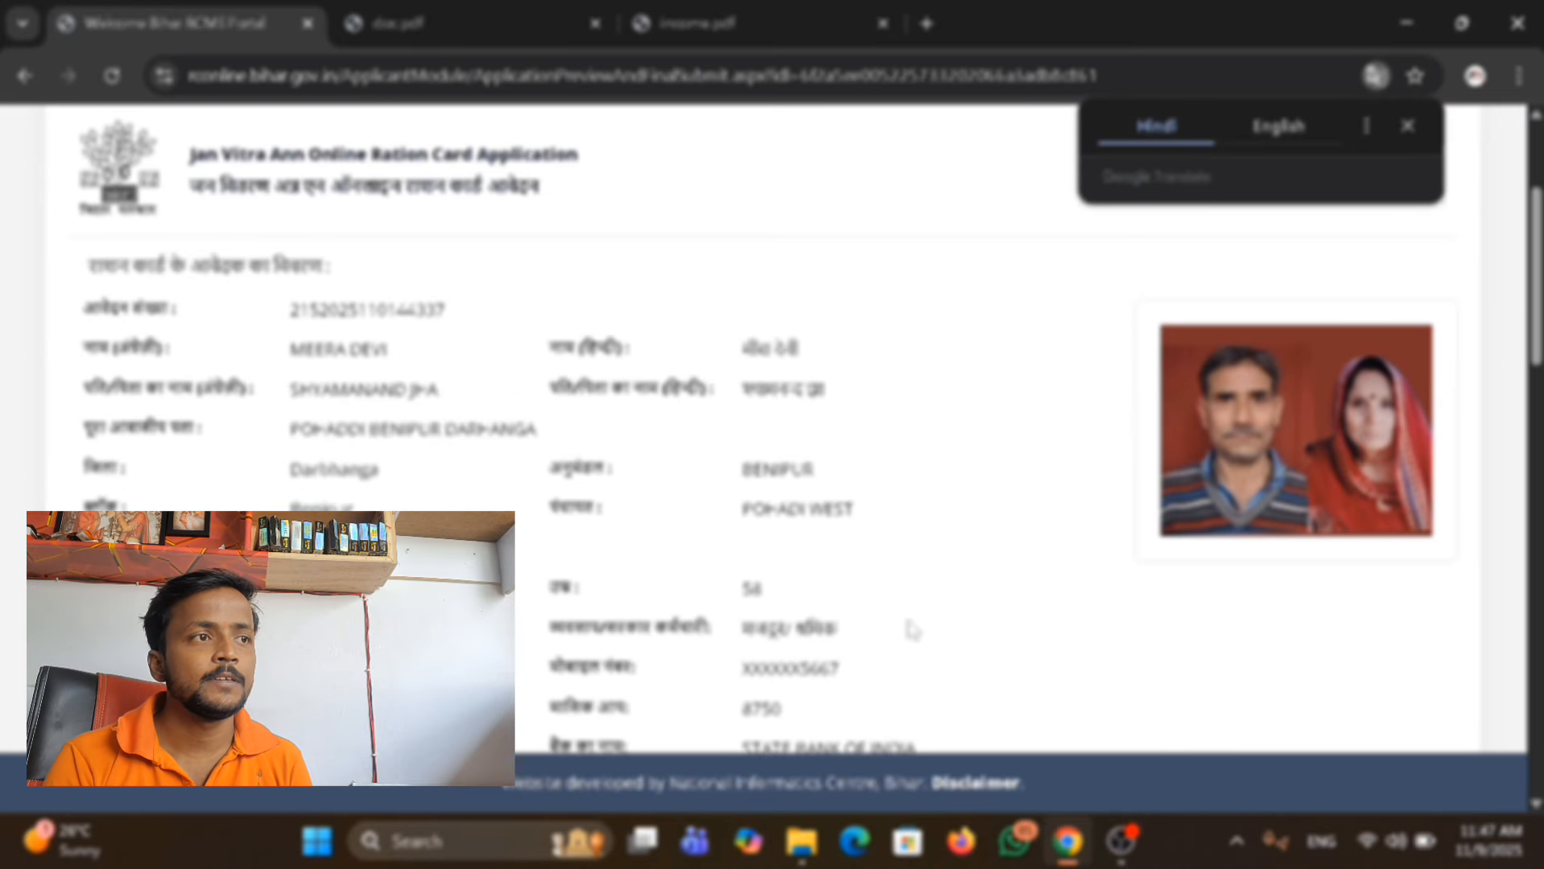
pyautogui.click(1407, 126)
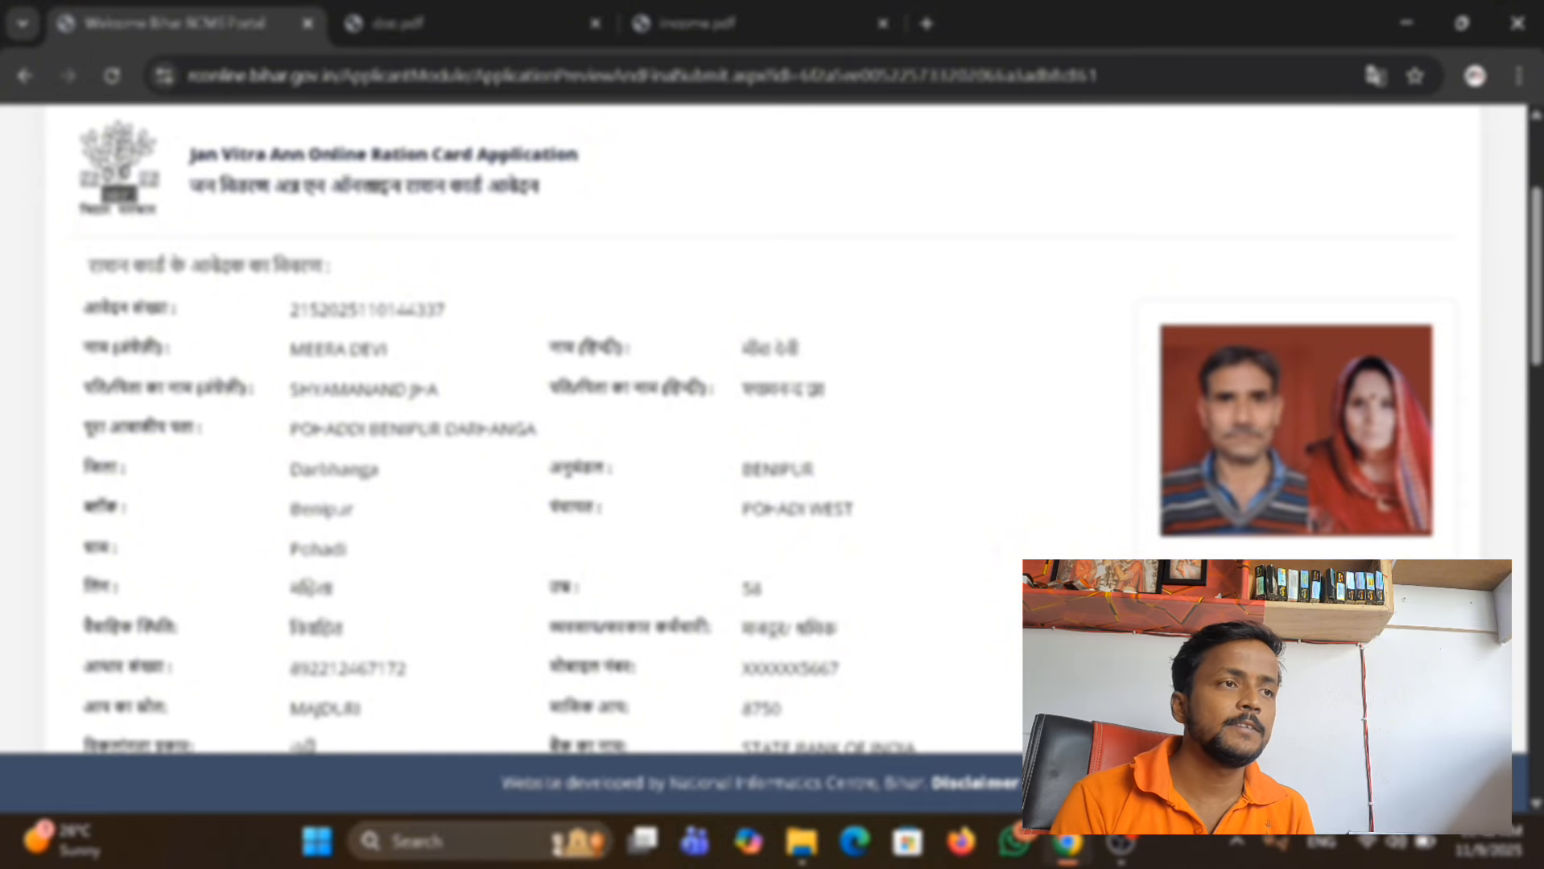
pyautogui.scroll(-2, 564, 427)
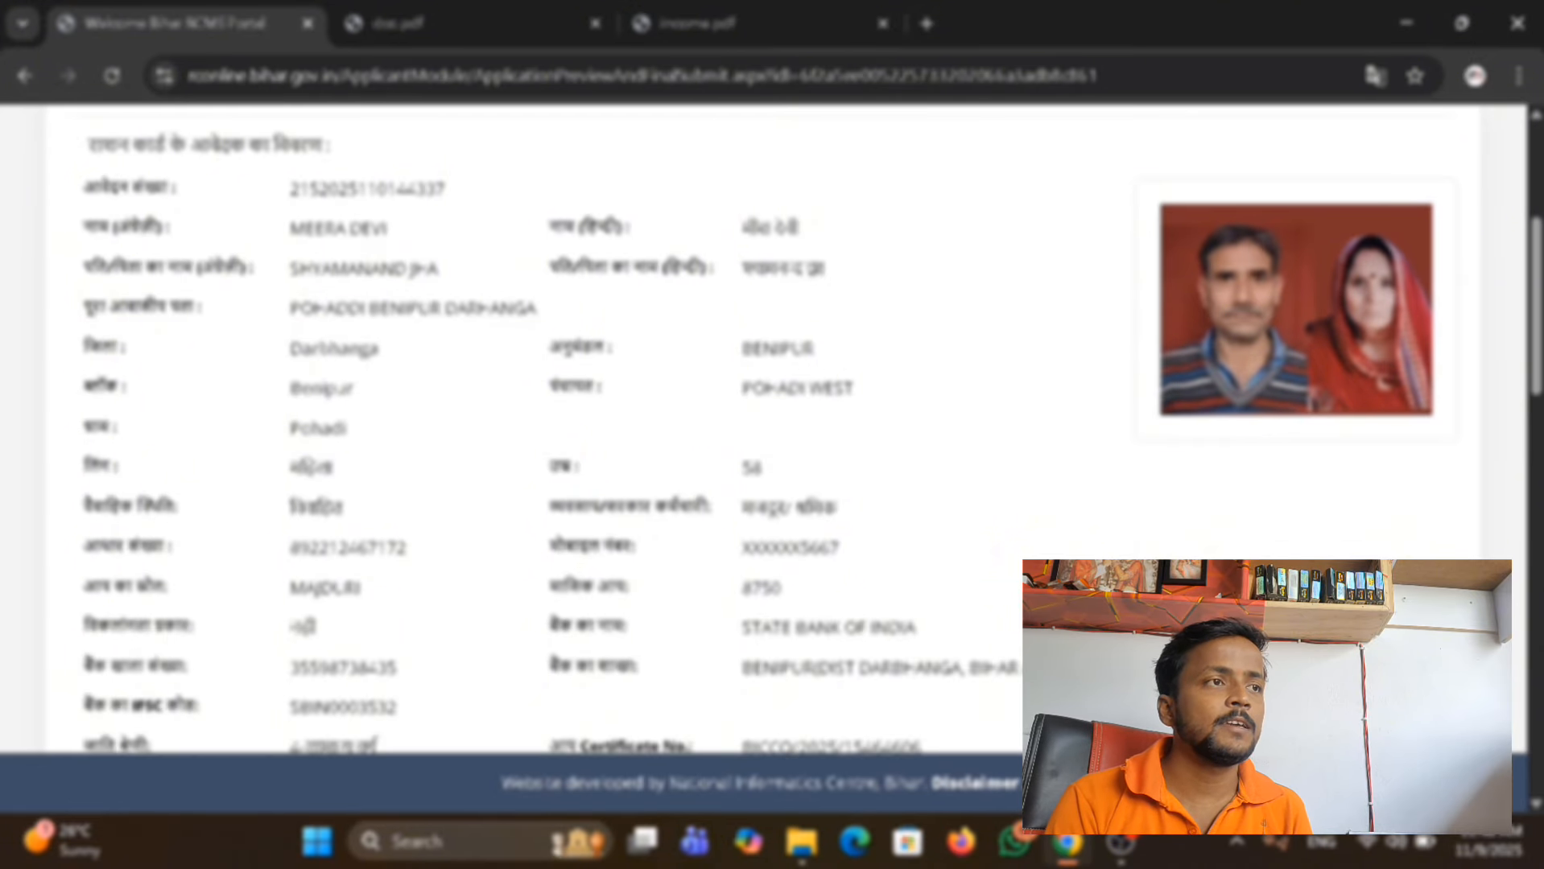
pyautogui.doubleClick(366, 189)
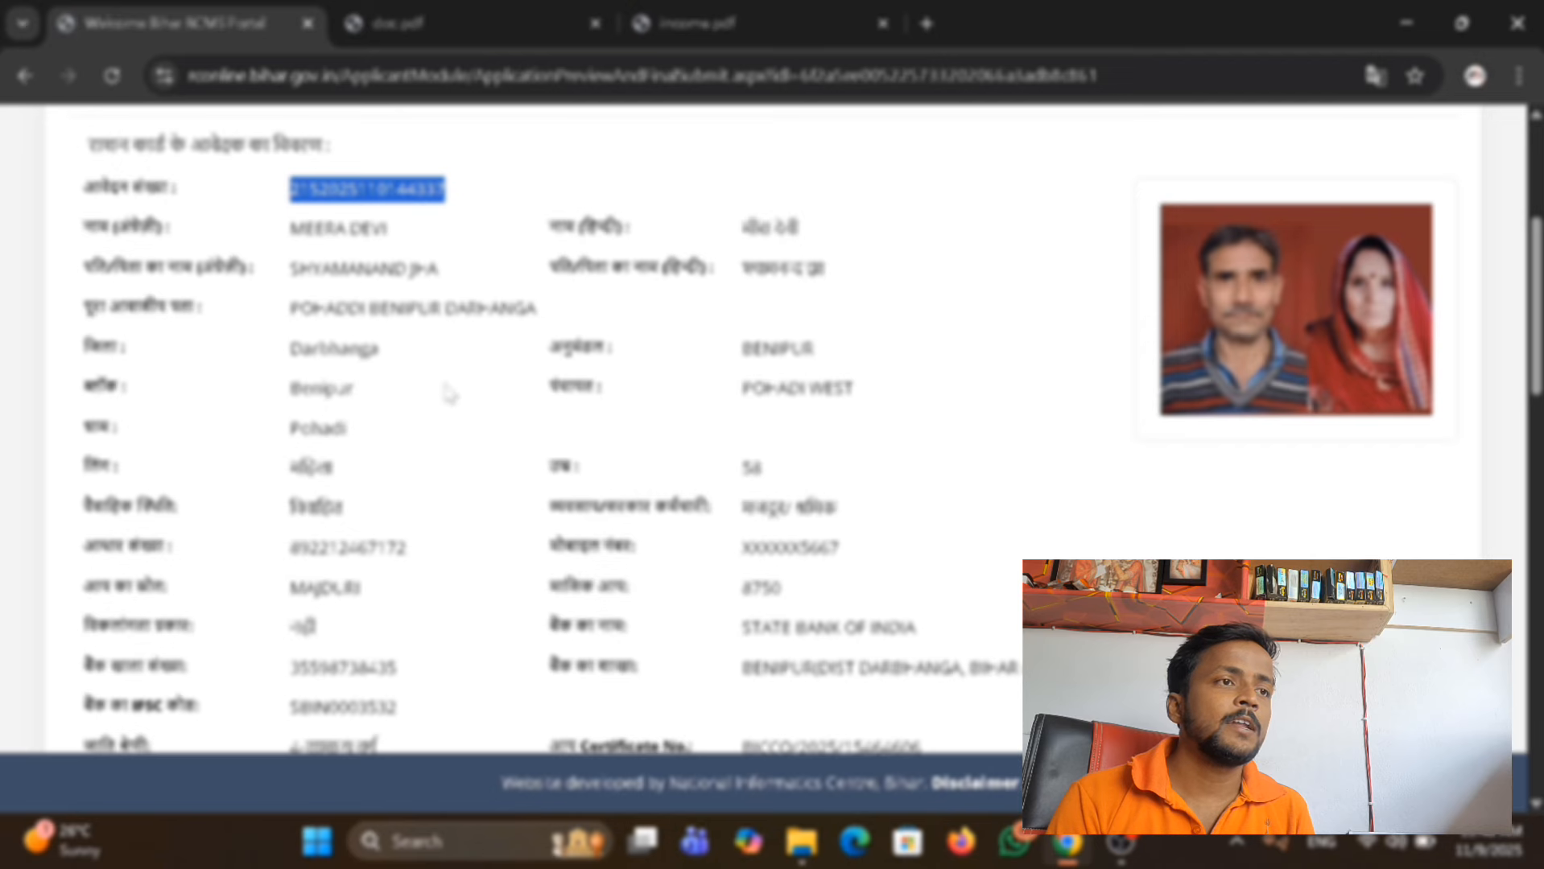
pyautogui.scroll(-3, 406, 451)
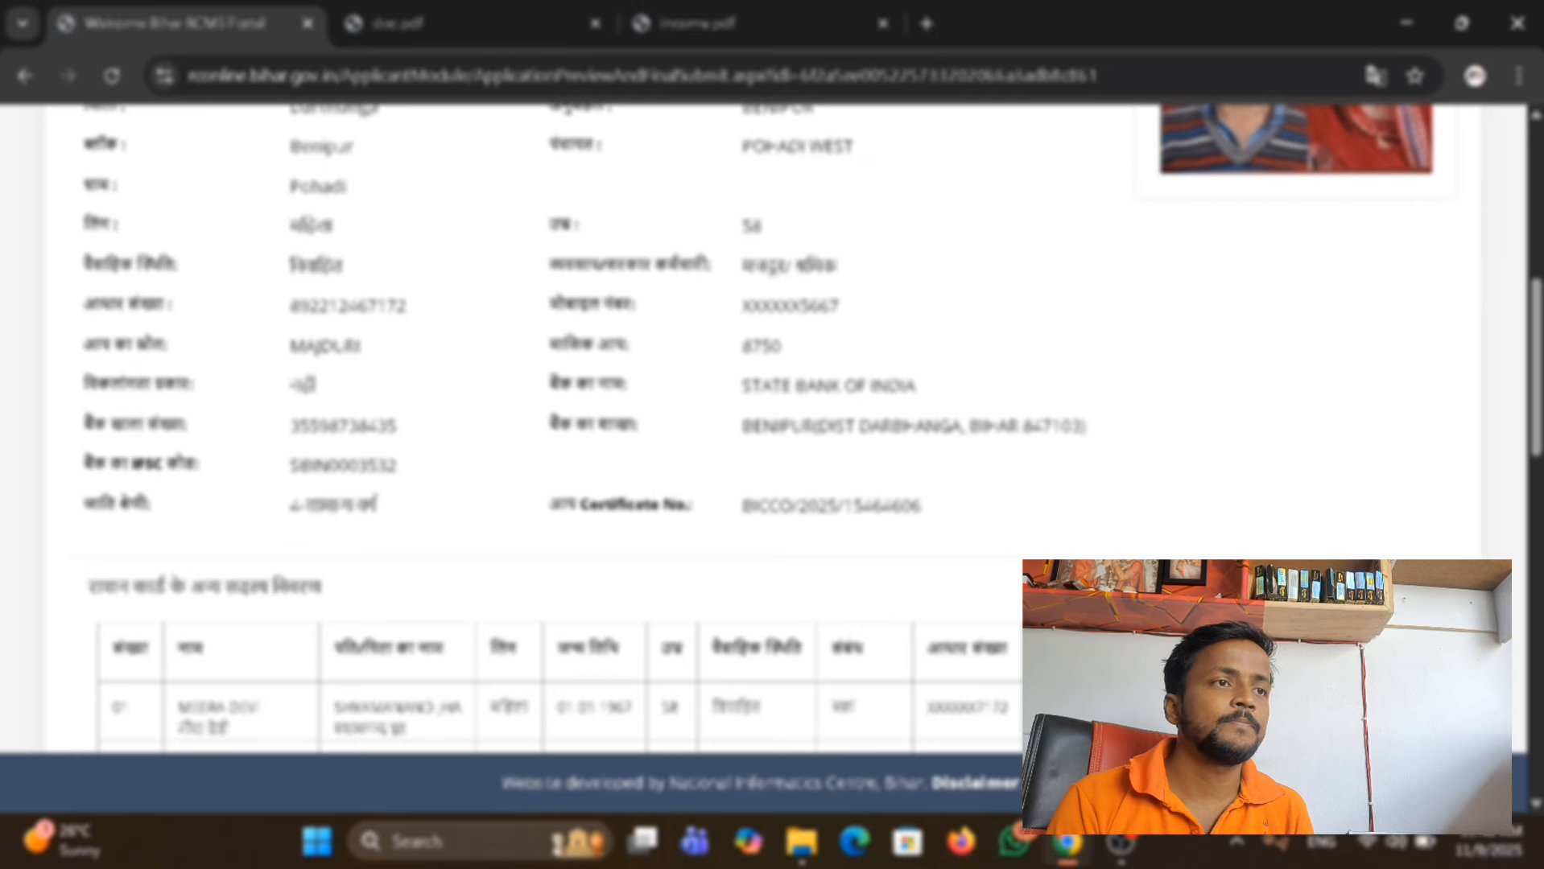
pyautogui.scroll(-2, 680, 432)
pyautogui.scroll(-2, 932, 441)
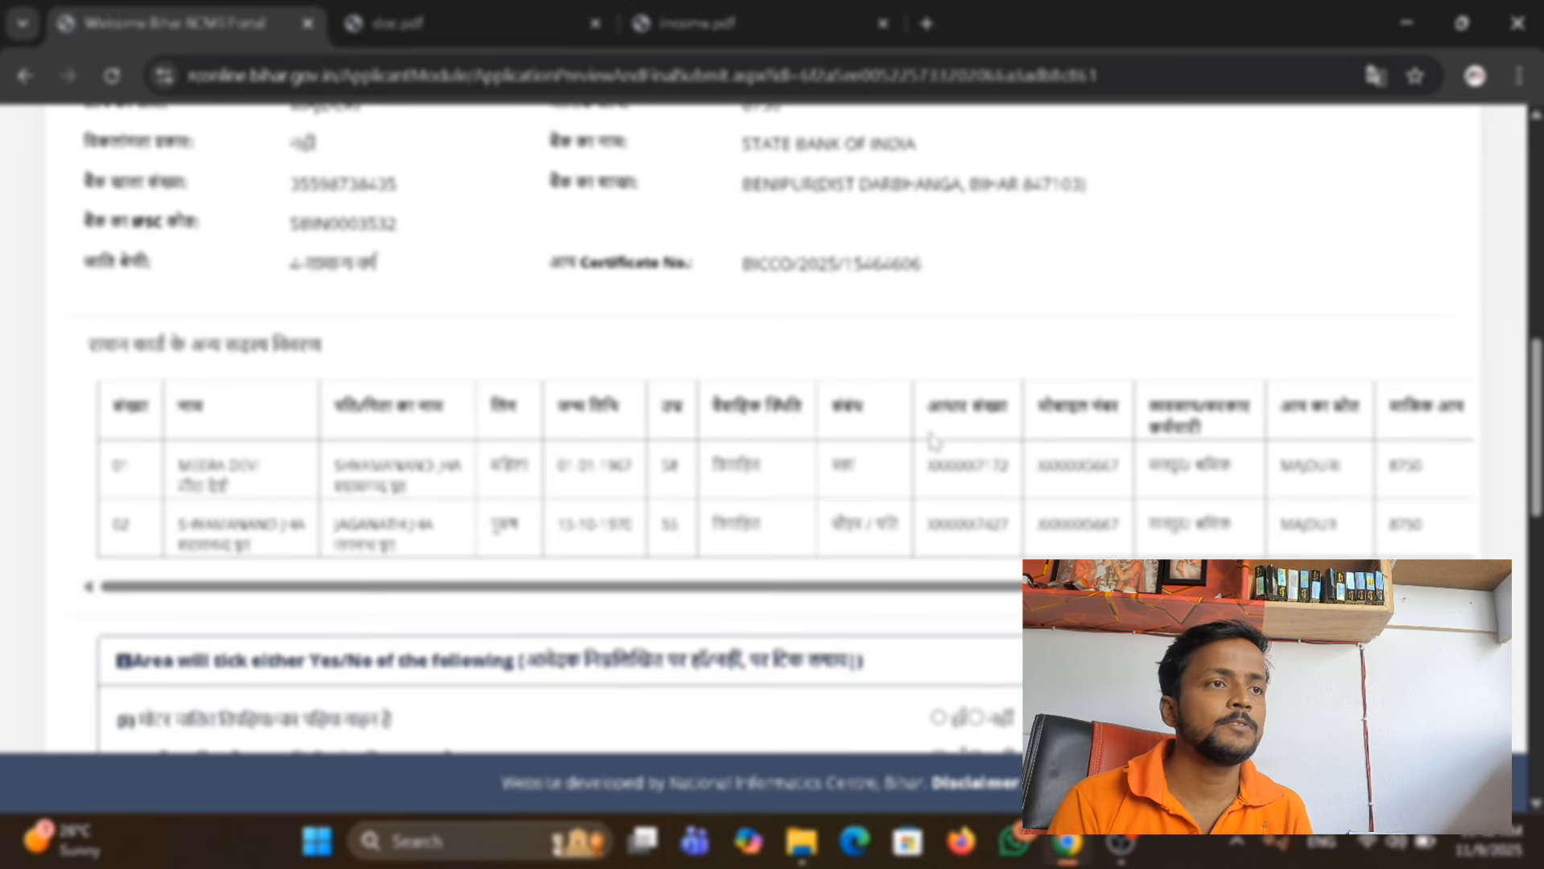
pyautogui.scroll(-5, 932, 442)
pyautogui.scroll(6, 930, 441)
pyautogui.scroll(-4, 927, 442)
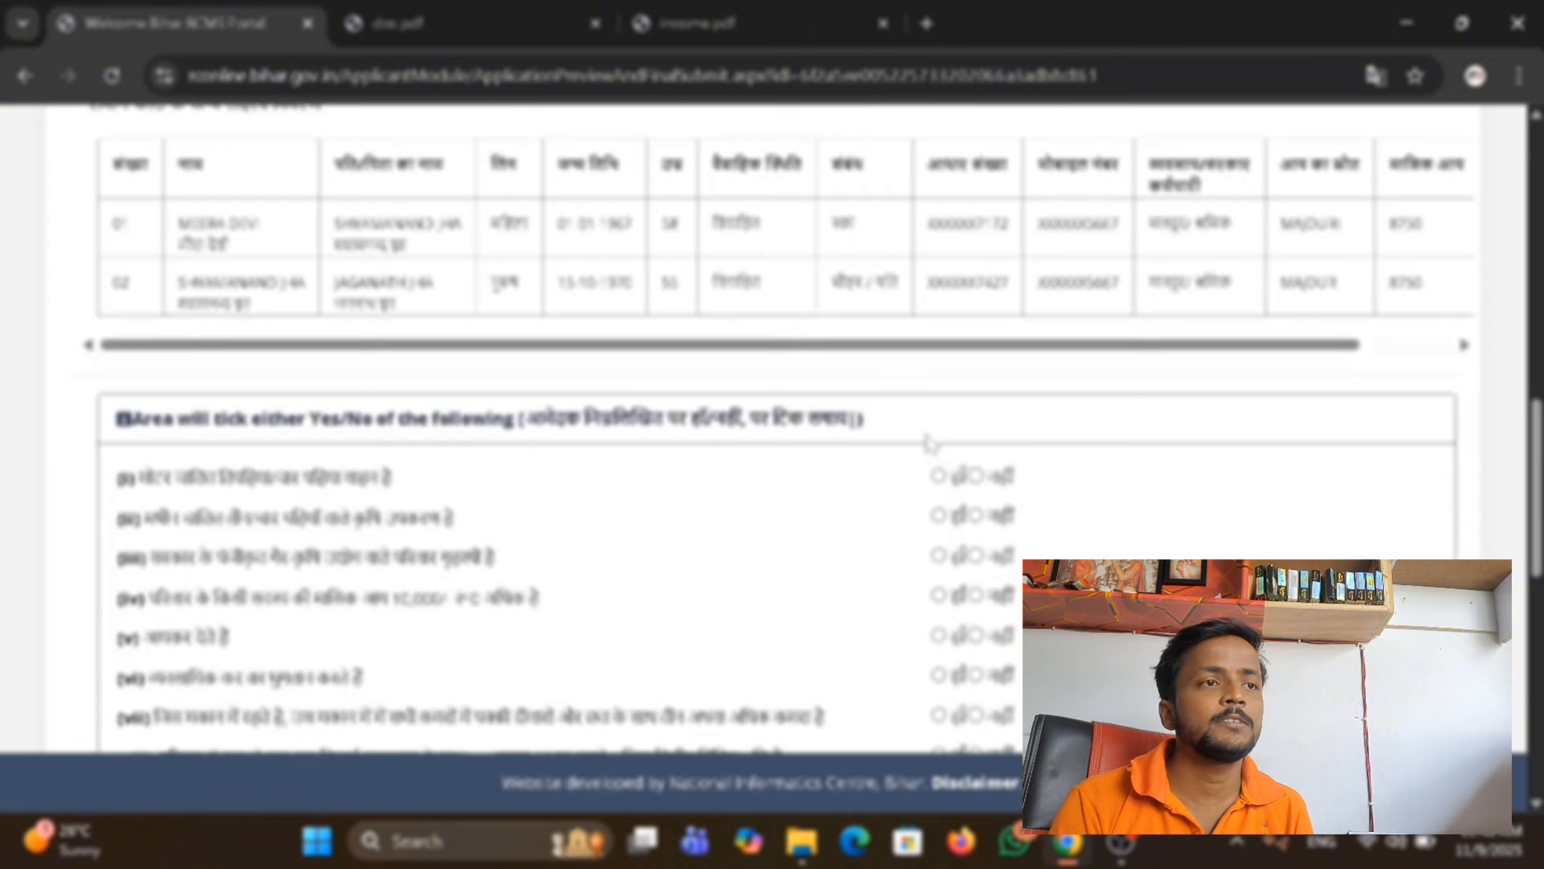
# Answer No (नहीं) to all eleven eligibility questions, from motor vehicle ownership (i) to government service (xi).
pyautogui.scroll(-2, 402, 493)
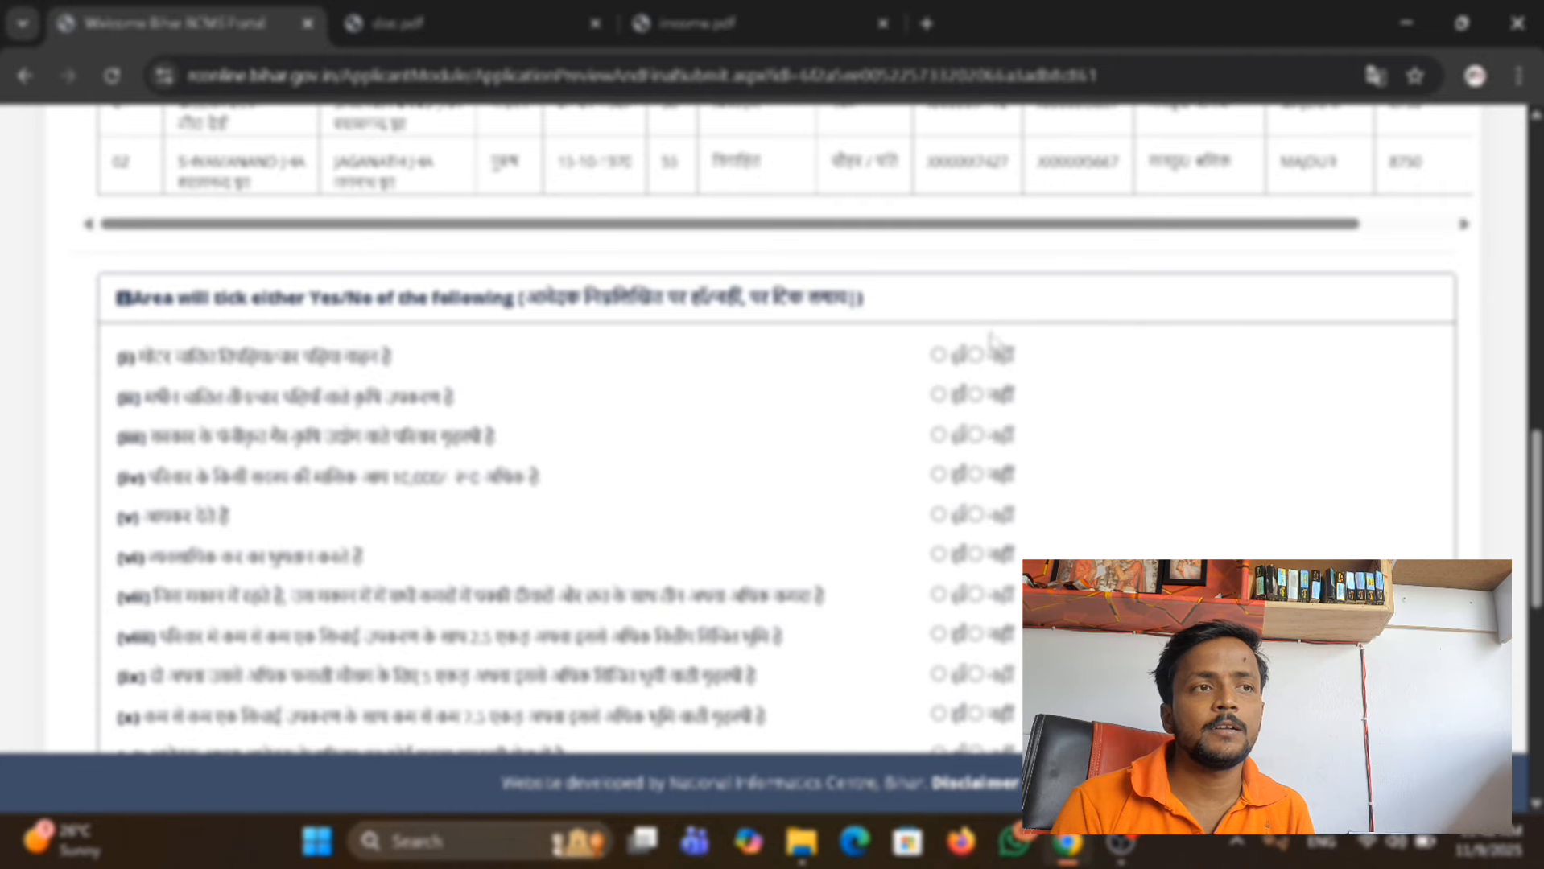
pyautogui.click(976, 355)
pyautogui.click(976, 394)
pyautogui.click(976, 435)
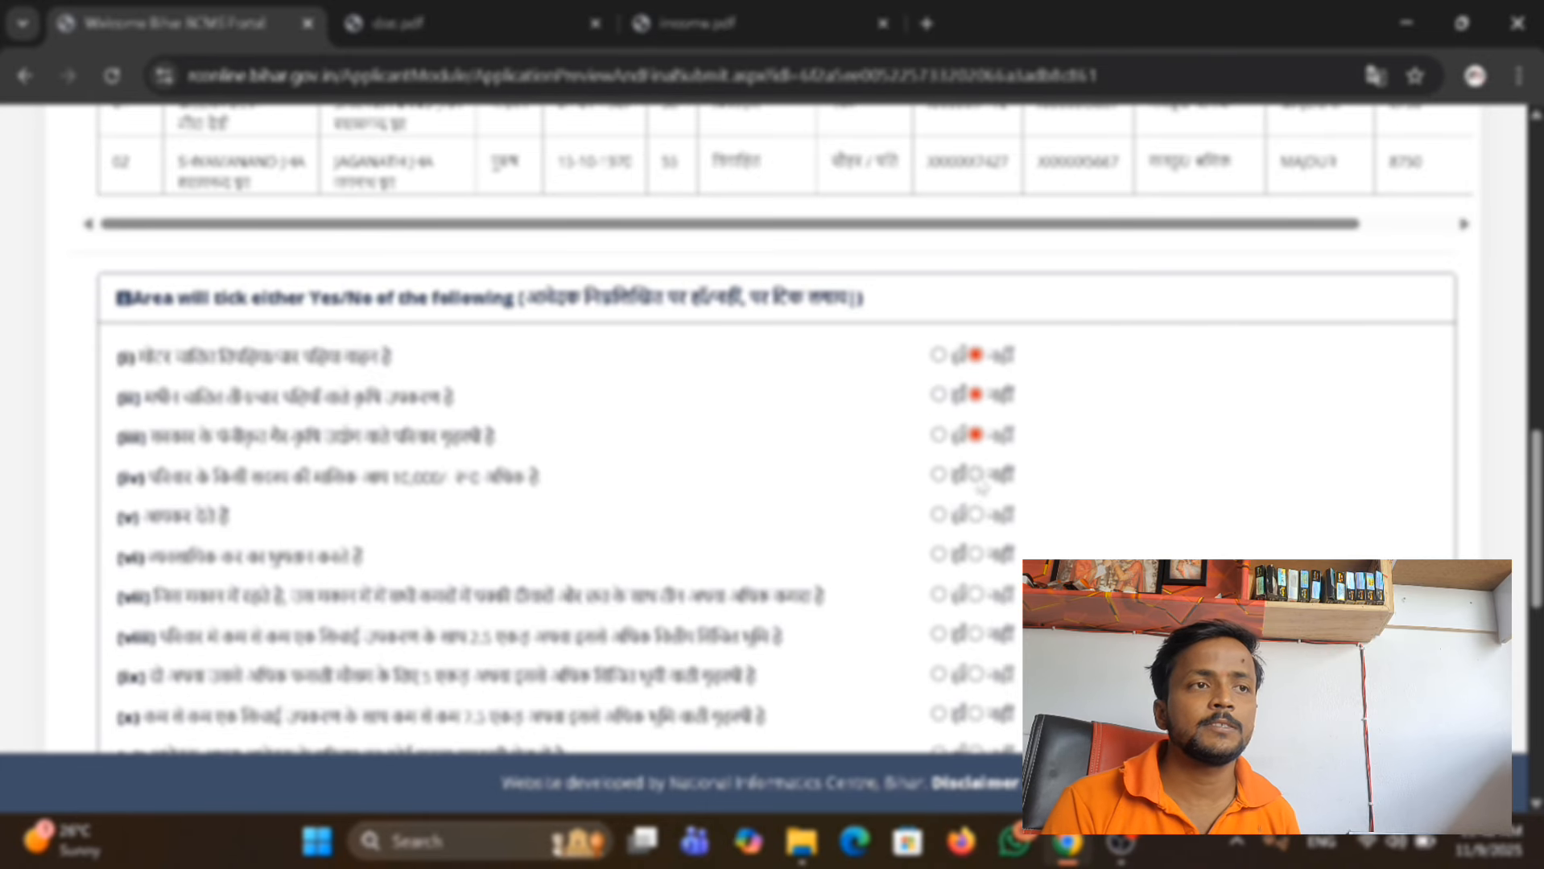
pyautogui.click(976, 475)
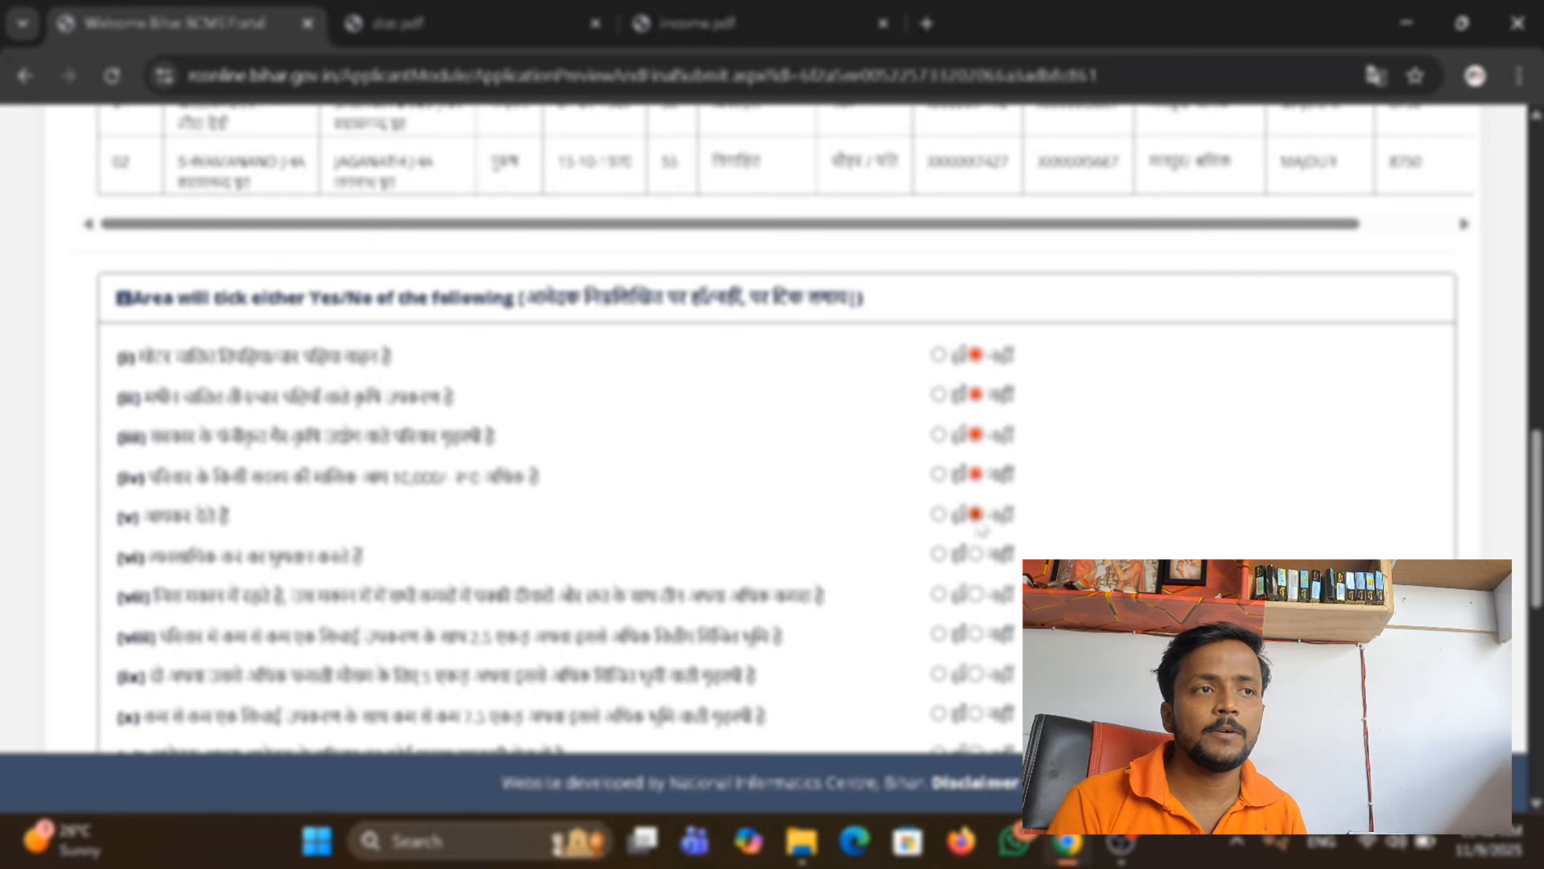
pyautogui.scroll(-2, 976, 556)
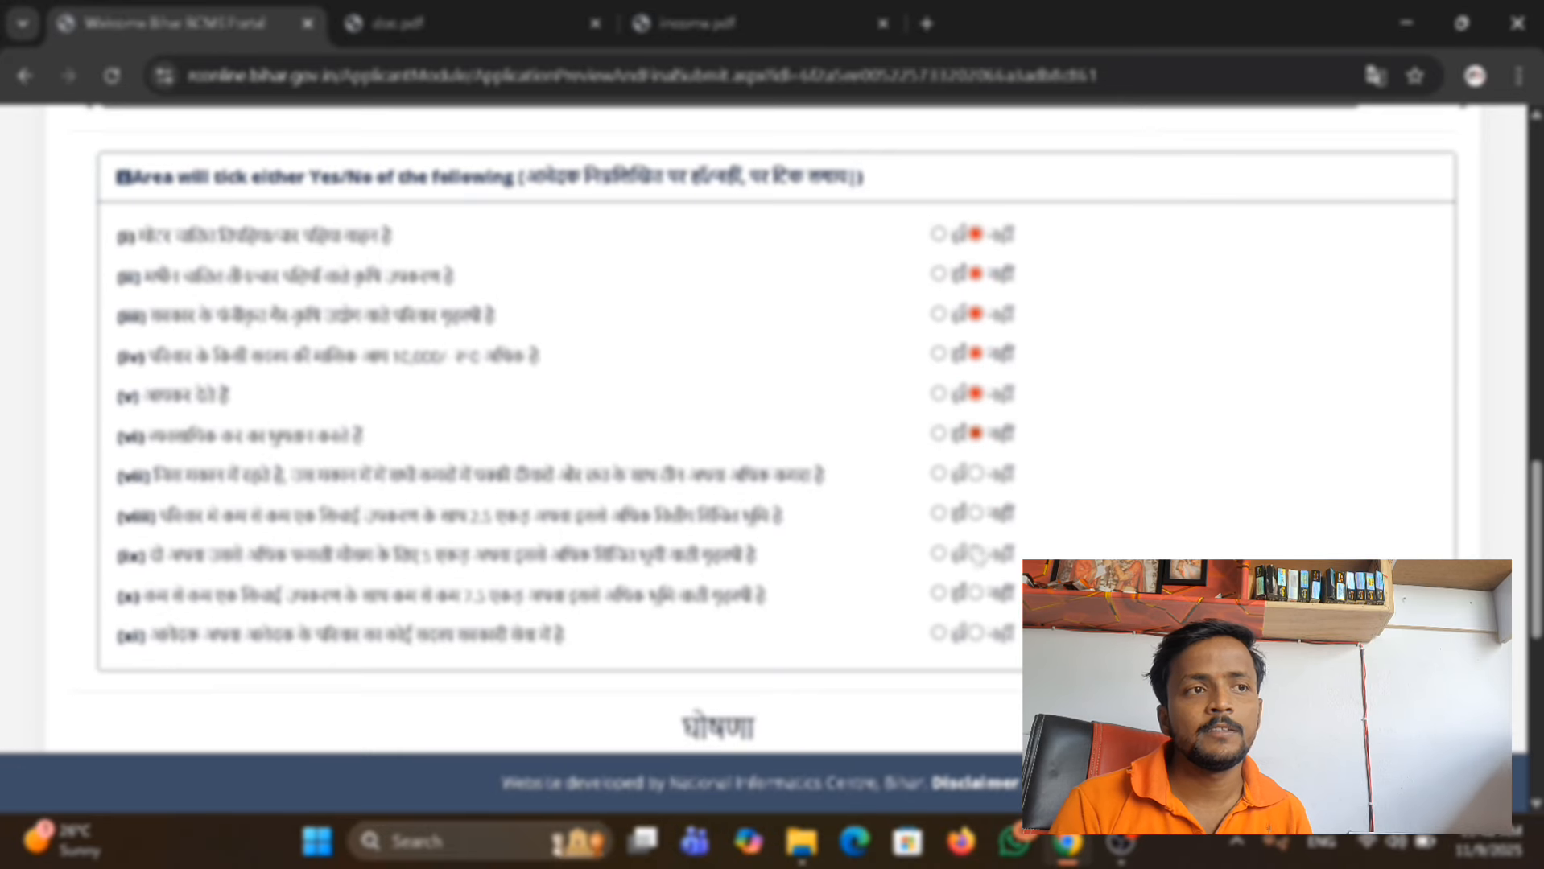
pyautogui.click(976, 474)
pyautogui.click(976, 514)
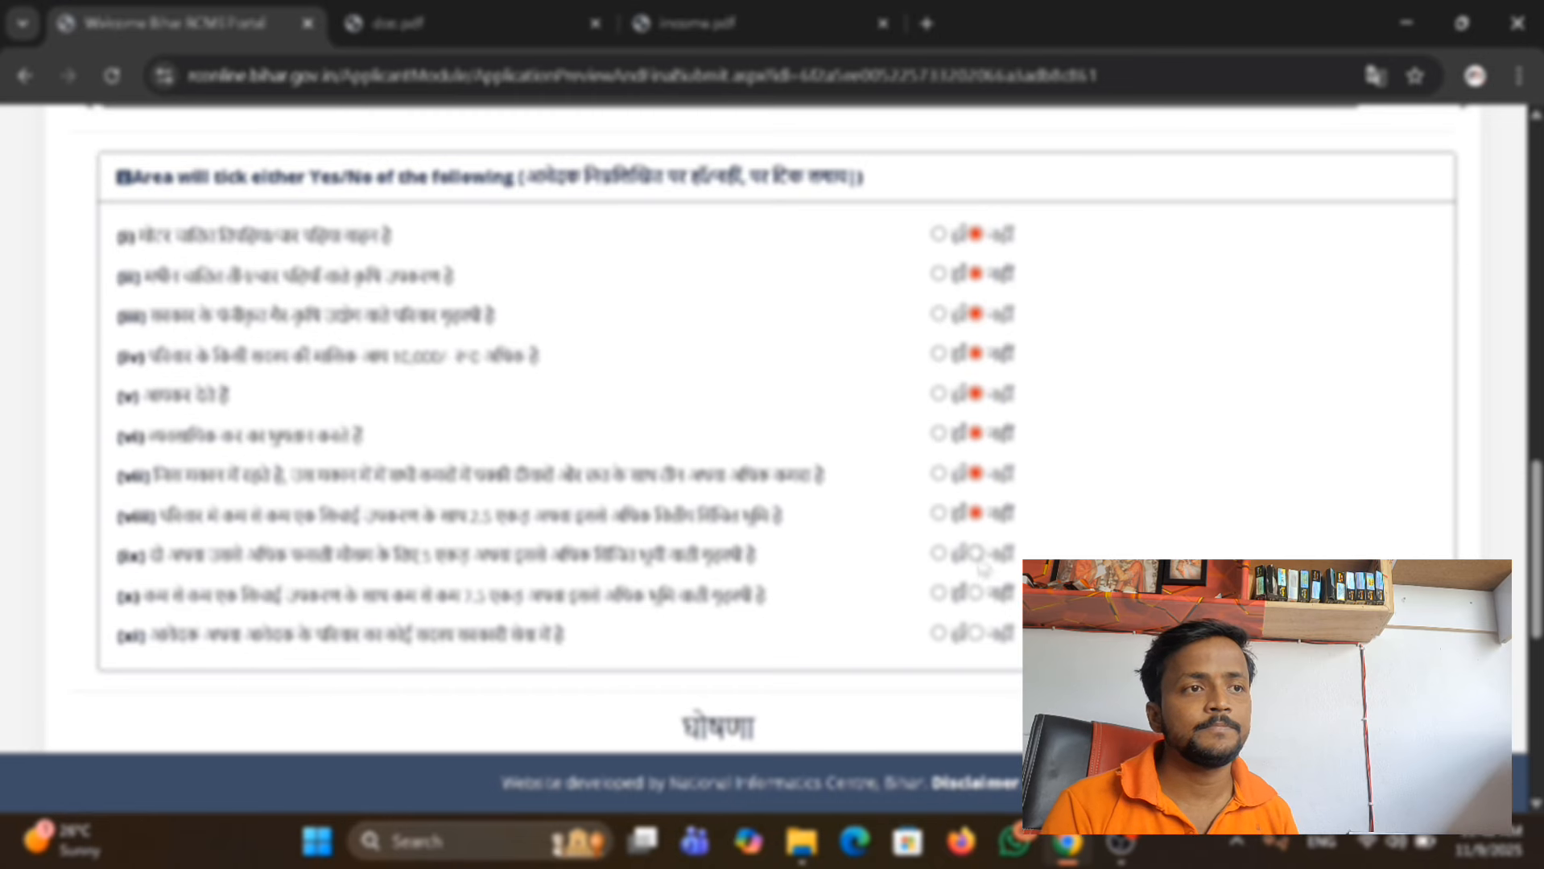
pyautogui.click(976, 554)
pyautogui.click(976, 593)
pyautogui.click(975, 633)
# Try to submit the form, dismiss the alert and tick the declaration that all application entries are correct.
pyautogui.scroll(-4, 978, 633)
pyautogui.scroll(-5, 988, 592)
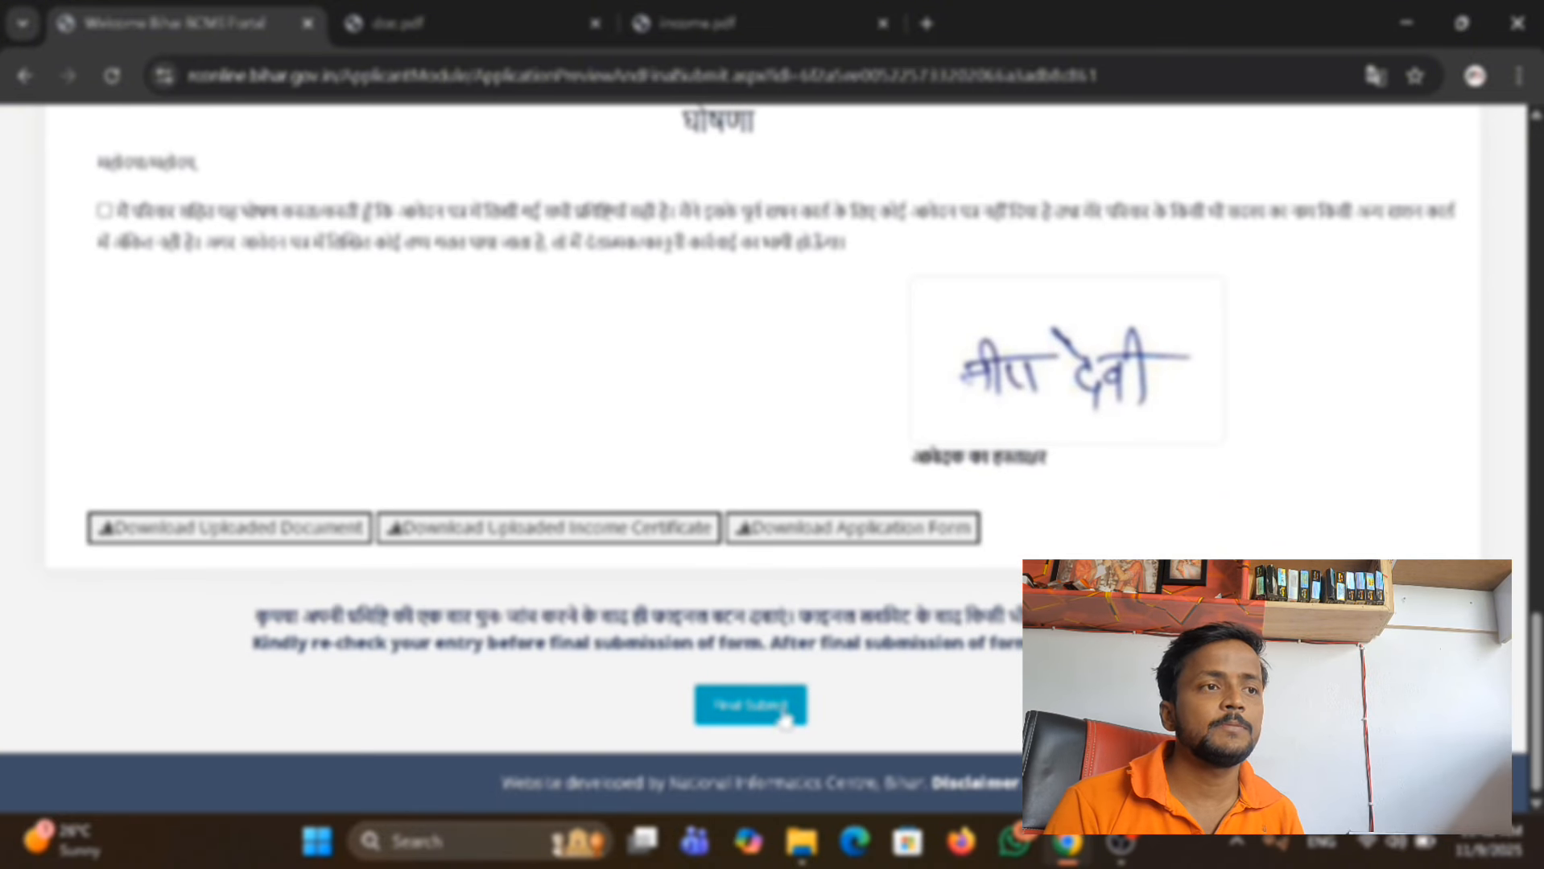
pyautogui.click(761, 708)
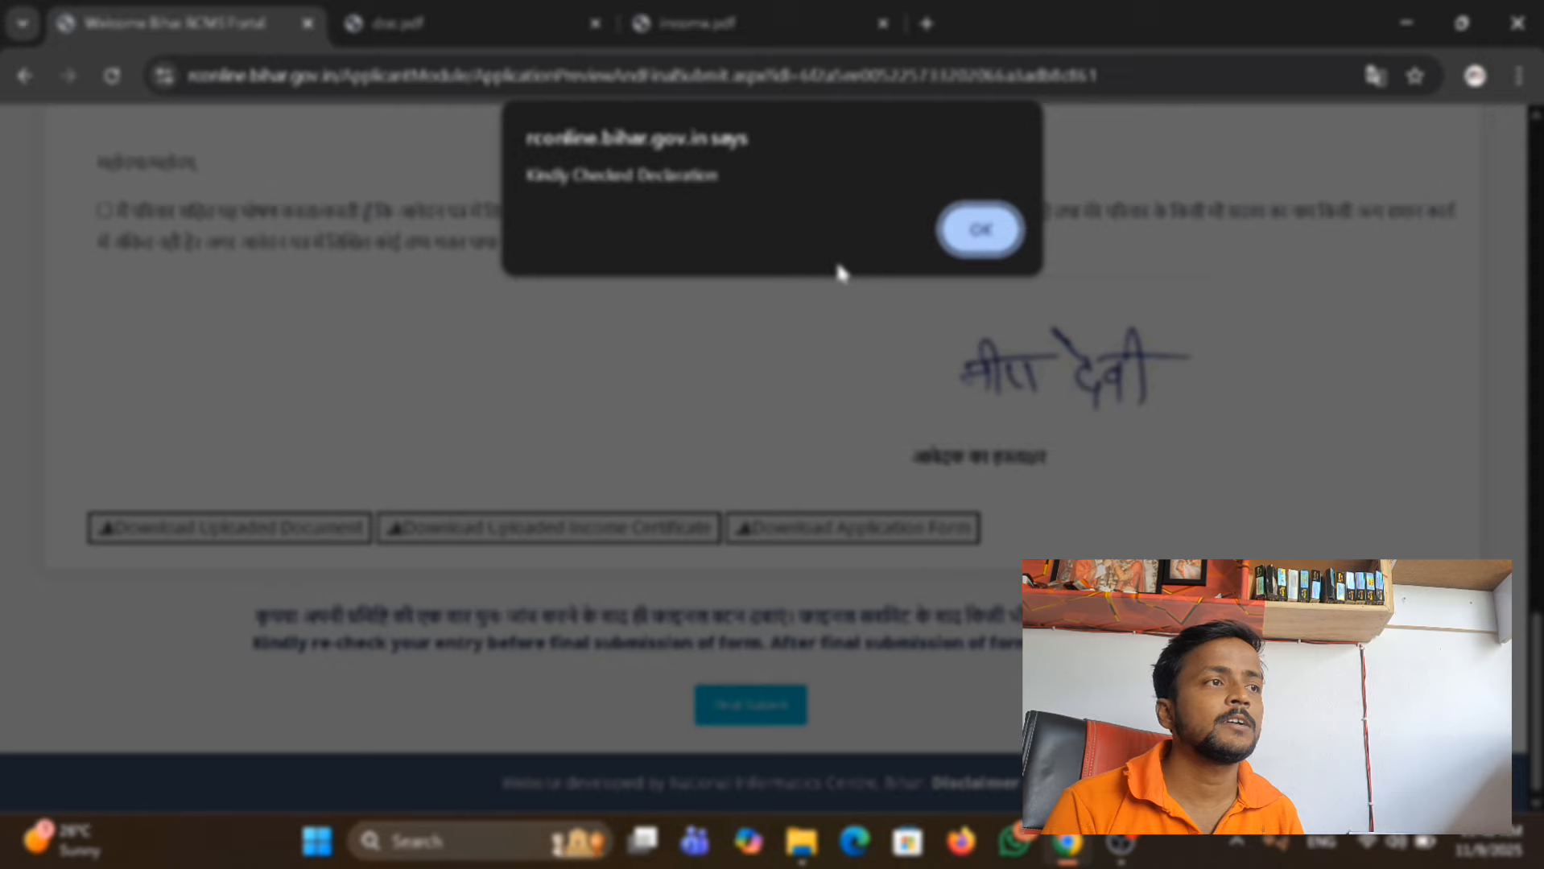
pyautogui.click(976, 233)
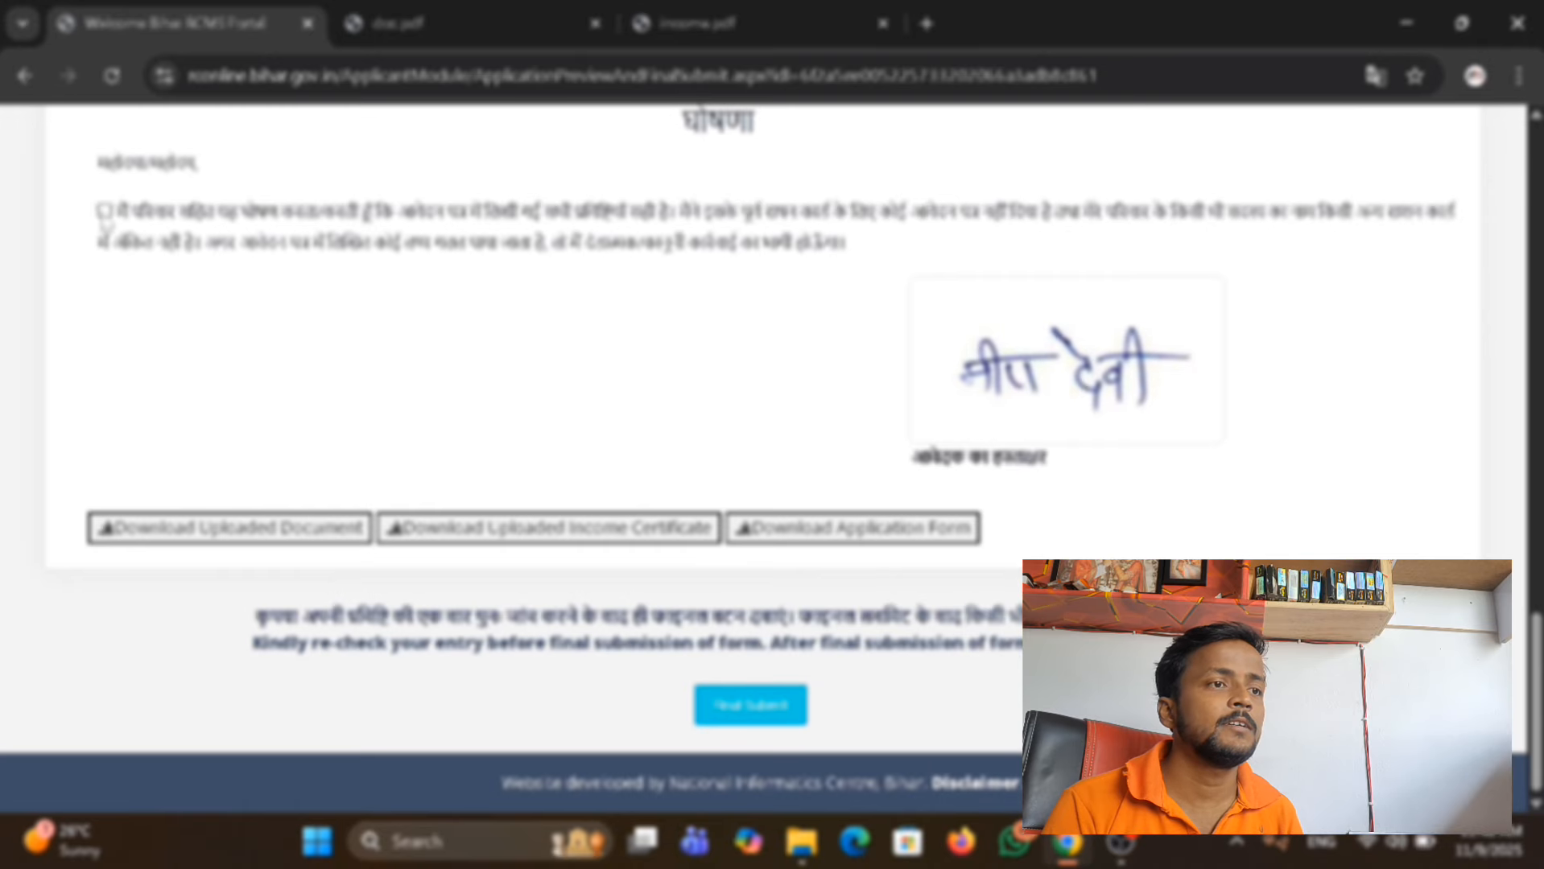
pyautogui.click(103, 215)
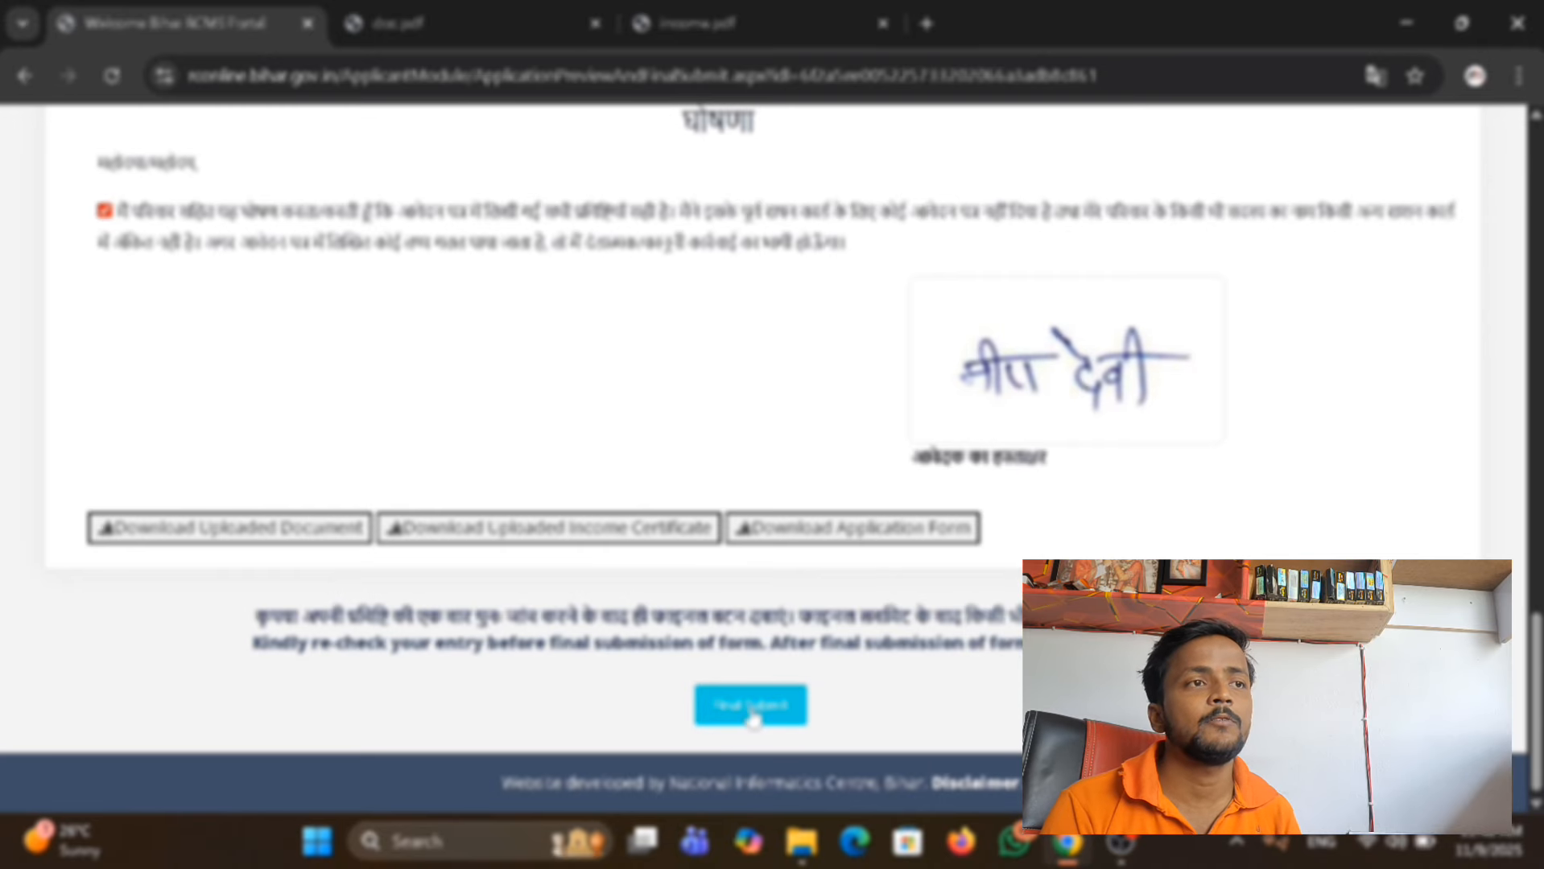
# Make and confirm the final submission of the ration card application, and download the application form.
pyautogui.click(751, 712)
pyautogui.click(875, 277)
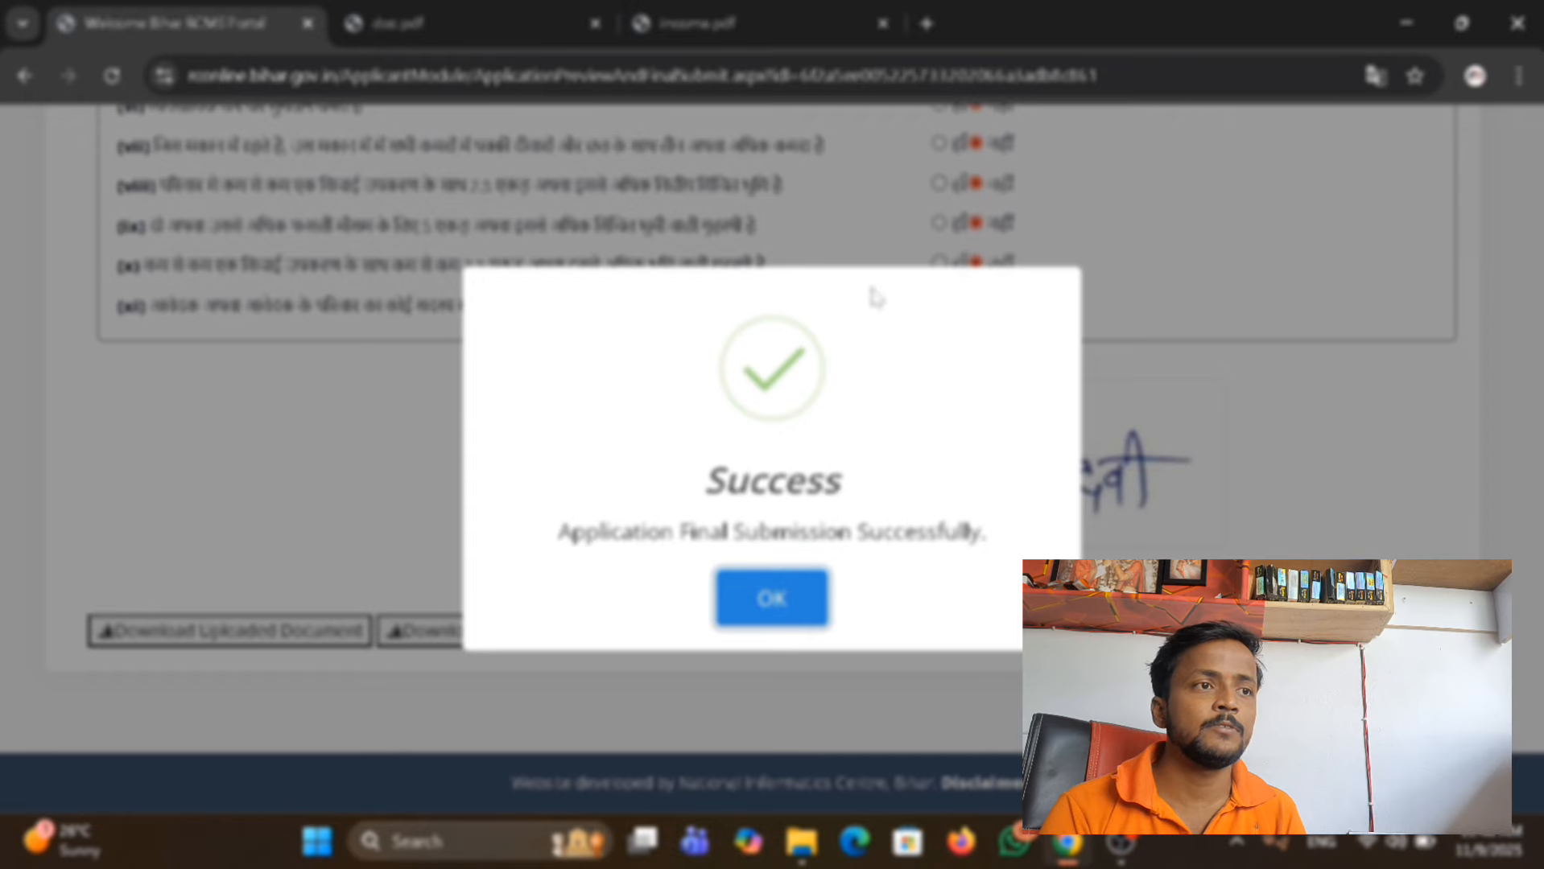
pyautogui.click(777, 600)
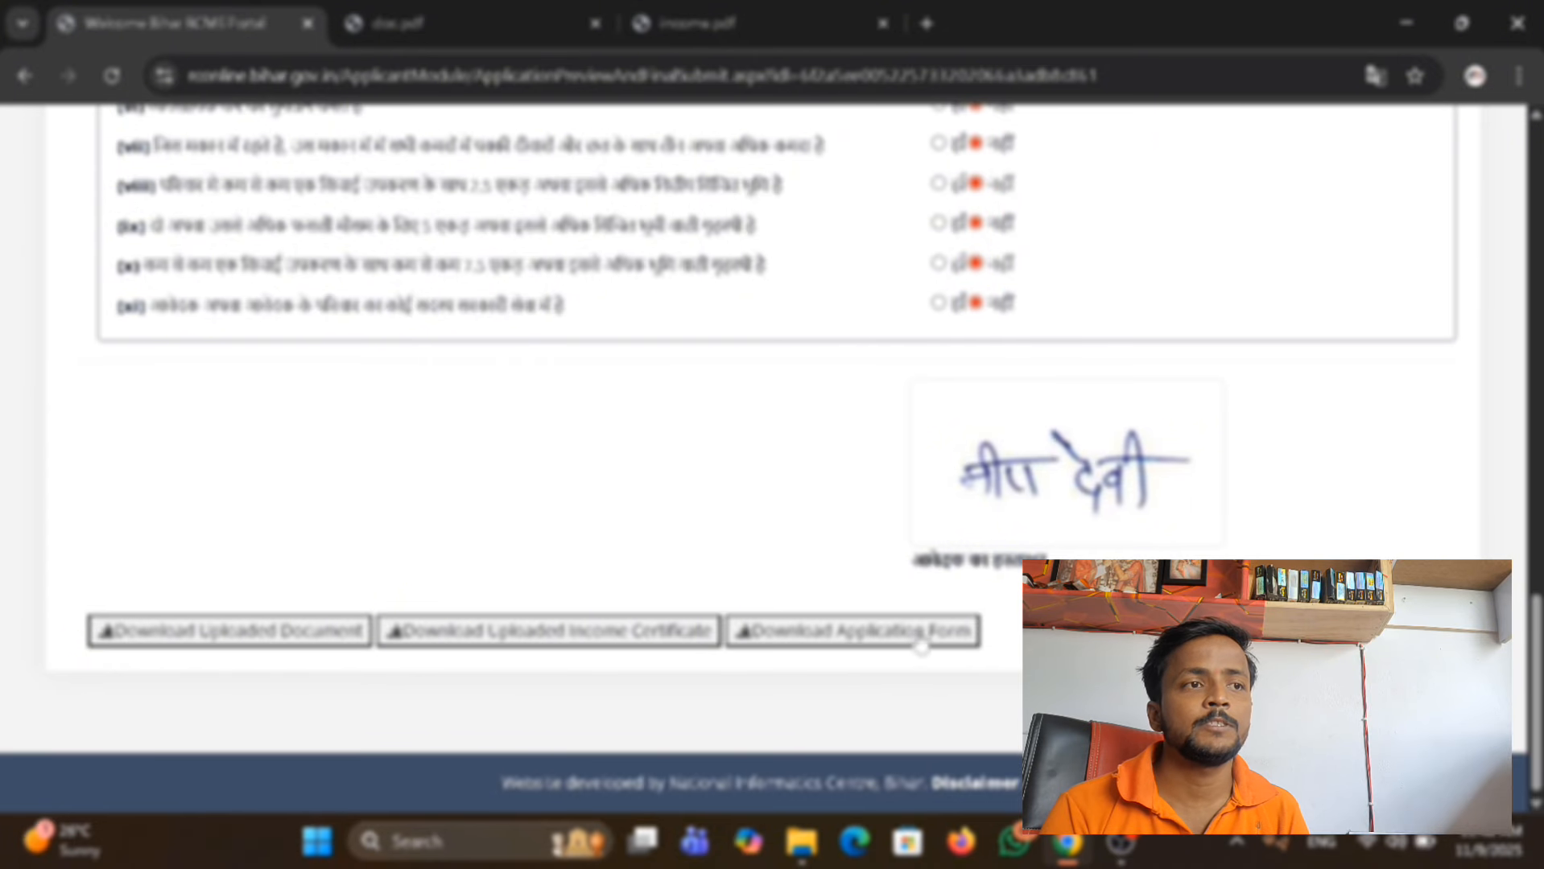
pyautogui.click(894, 636)
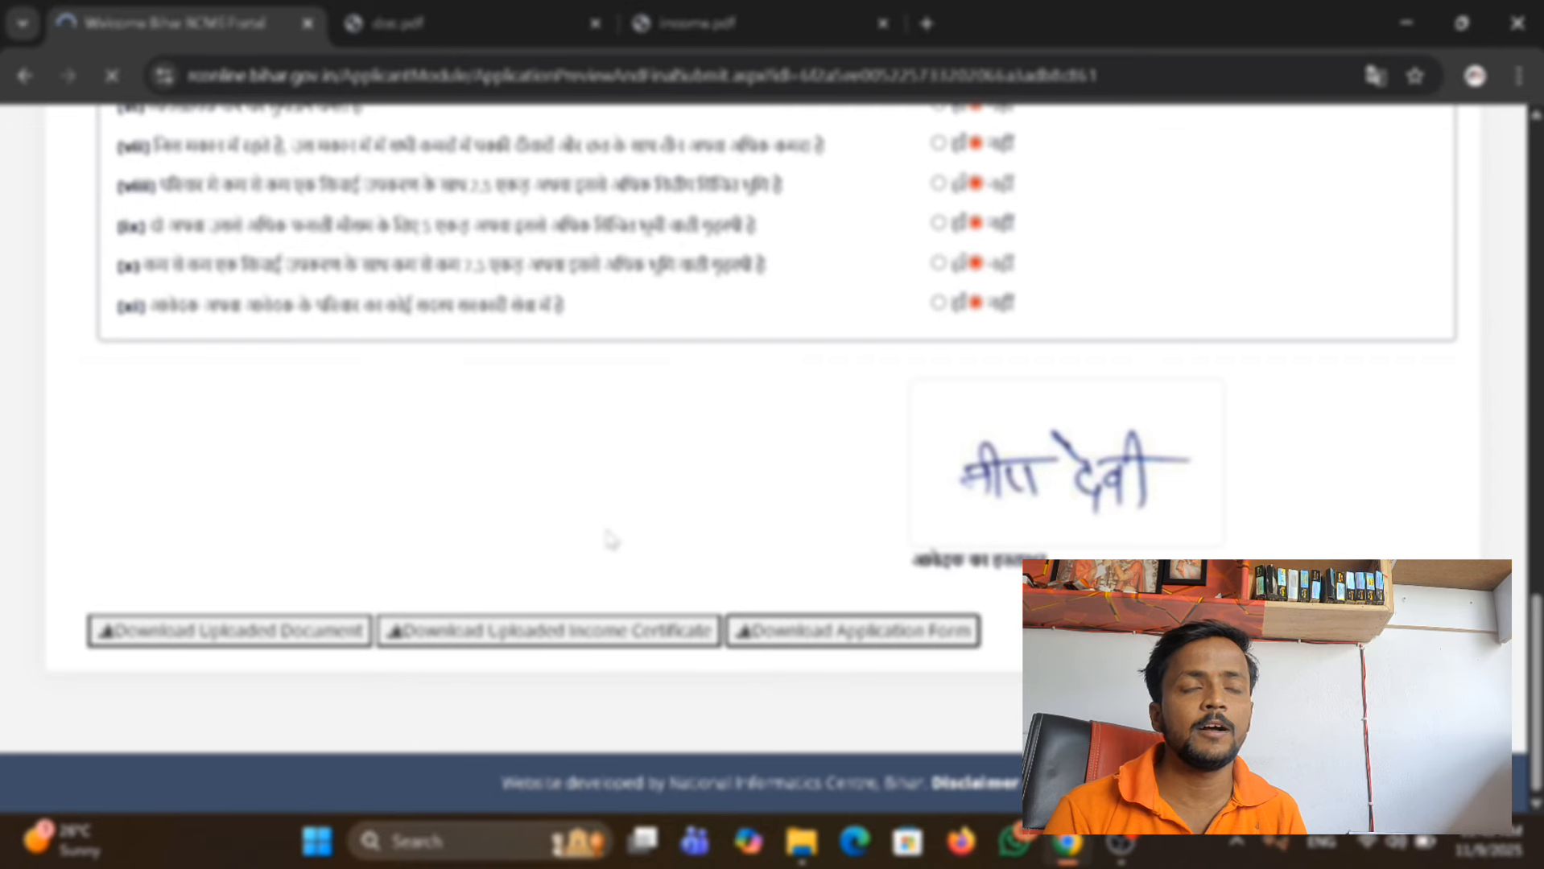